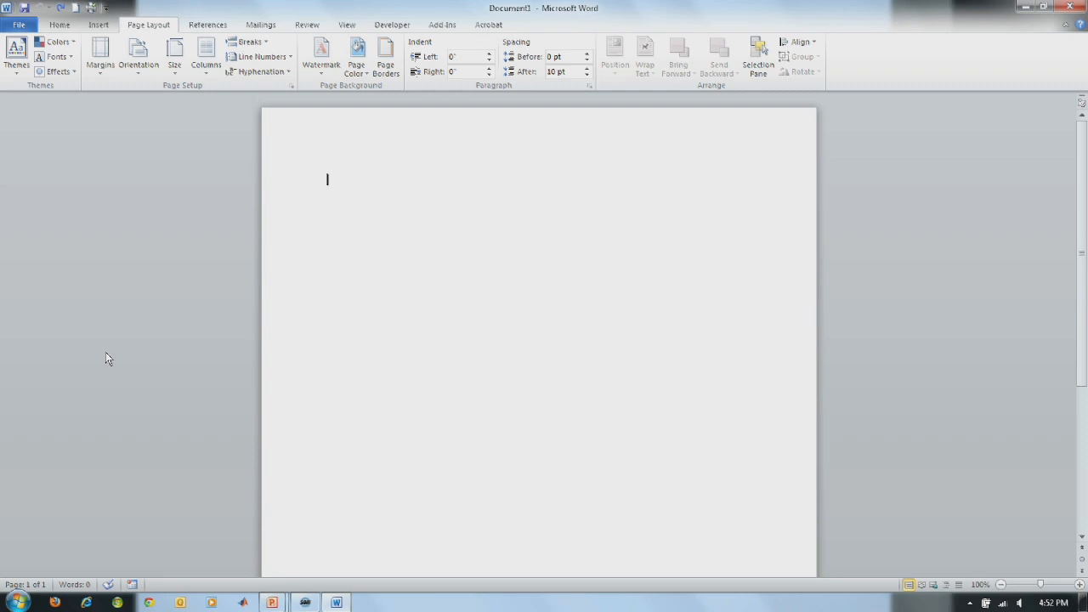
# Step: Fill the blank document with sample text using =rand(10,15)
pyautogui.write('=rand(10,15)')
pyautogui.press('Return')
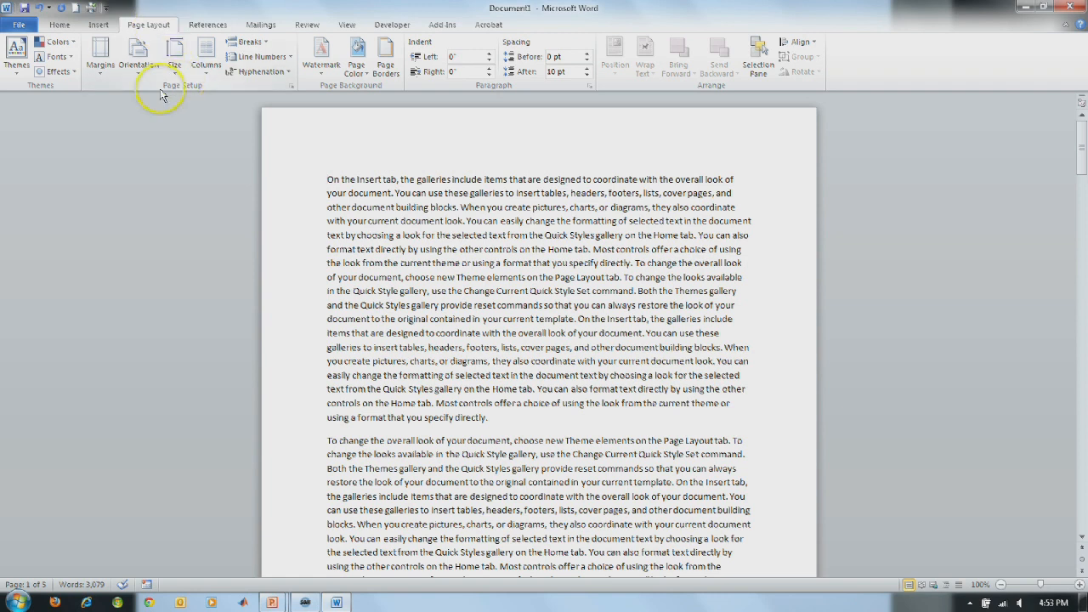
# Step: Apply the Mirrored margins preset to the whole document and set the inside margin to 1.5"
pyautogui.click(99, 79)
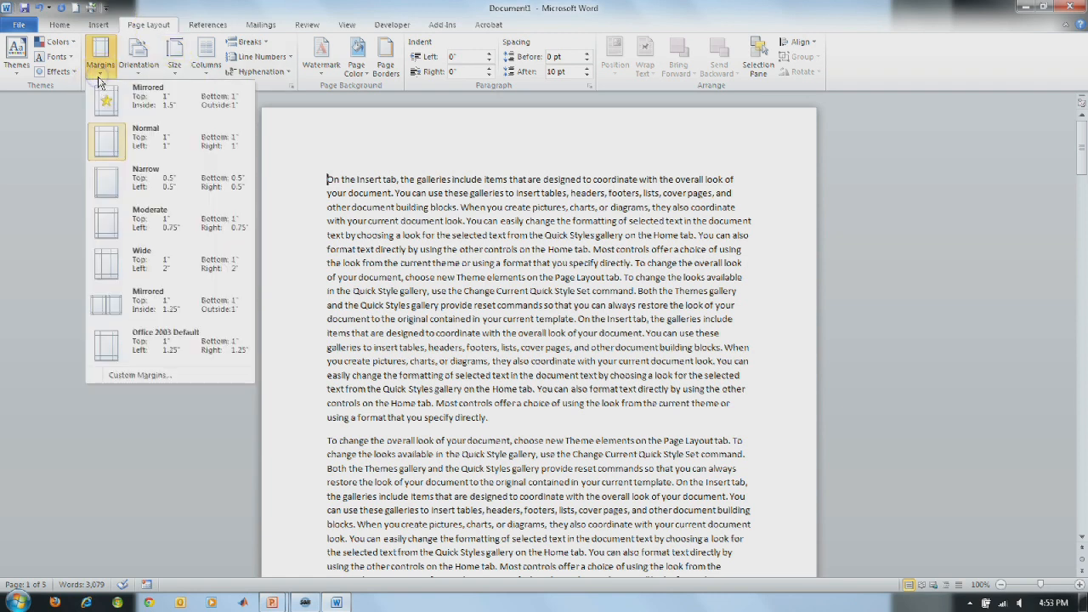
pyautogui.click(126, 313)
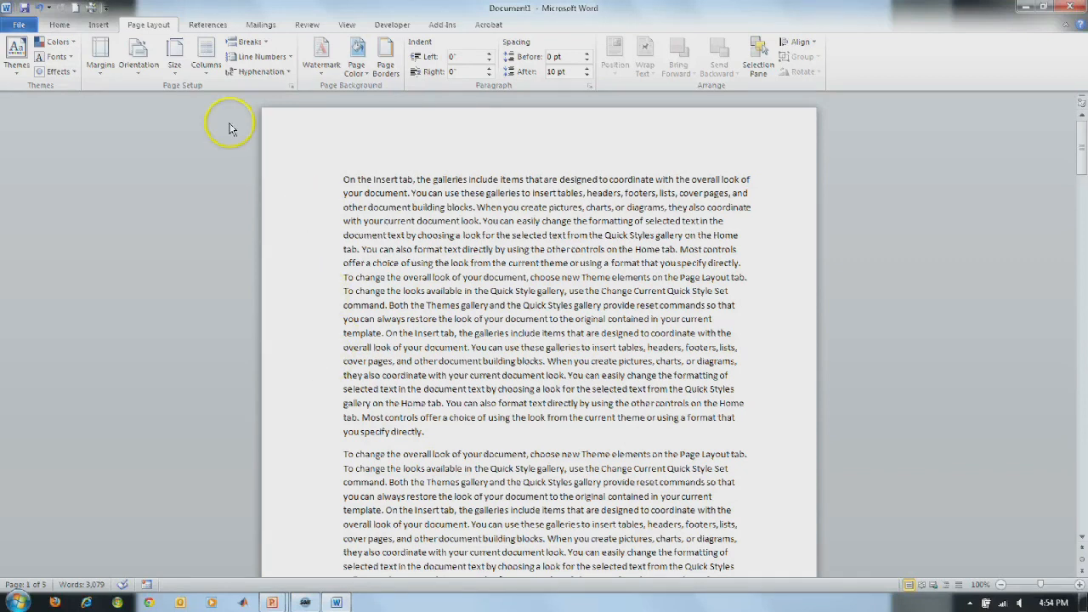
pyautogui.click(101, 78)
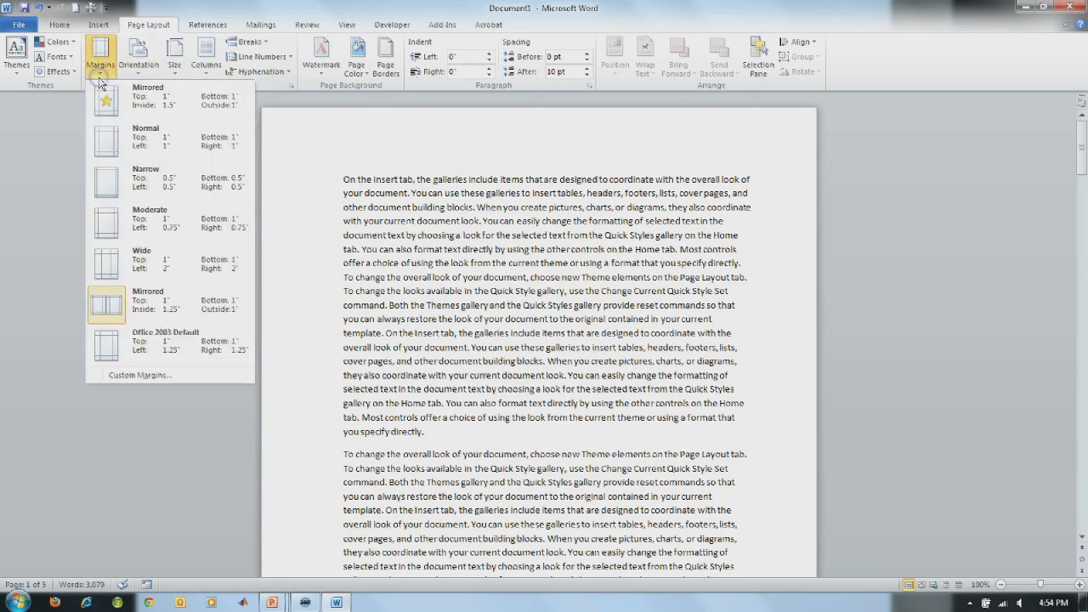
pyautogui.click(134, 378)
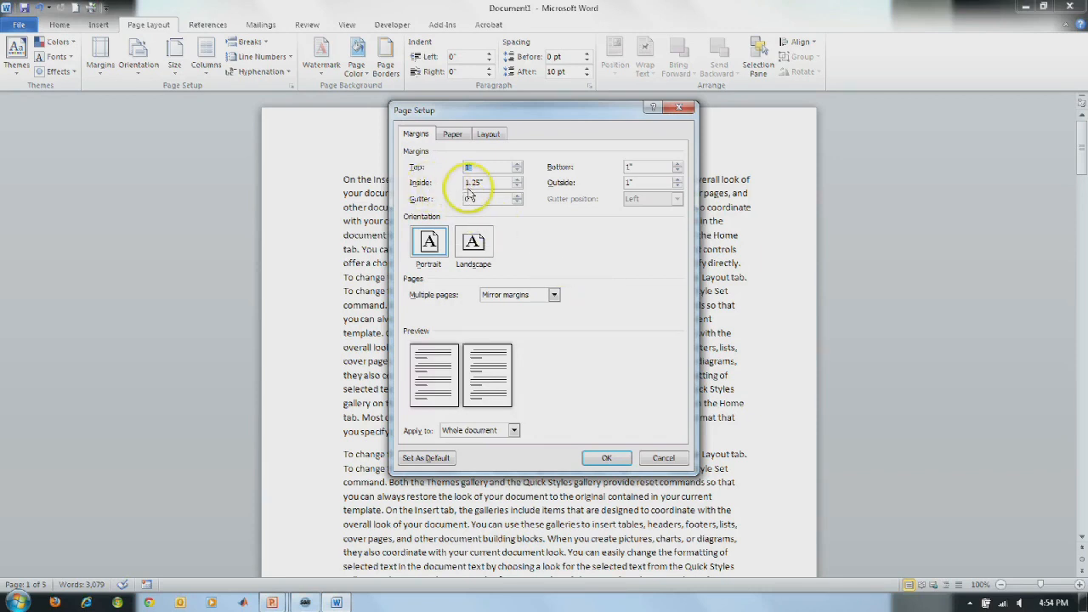
pyautogui.click(516, 181)
pyautogui.click(516, 180)
pyautogui.click(516, 180)
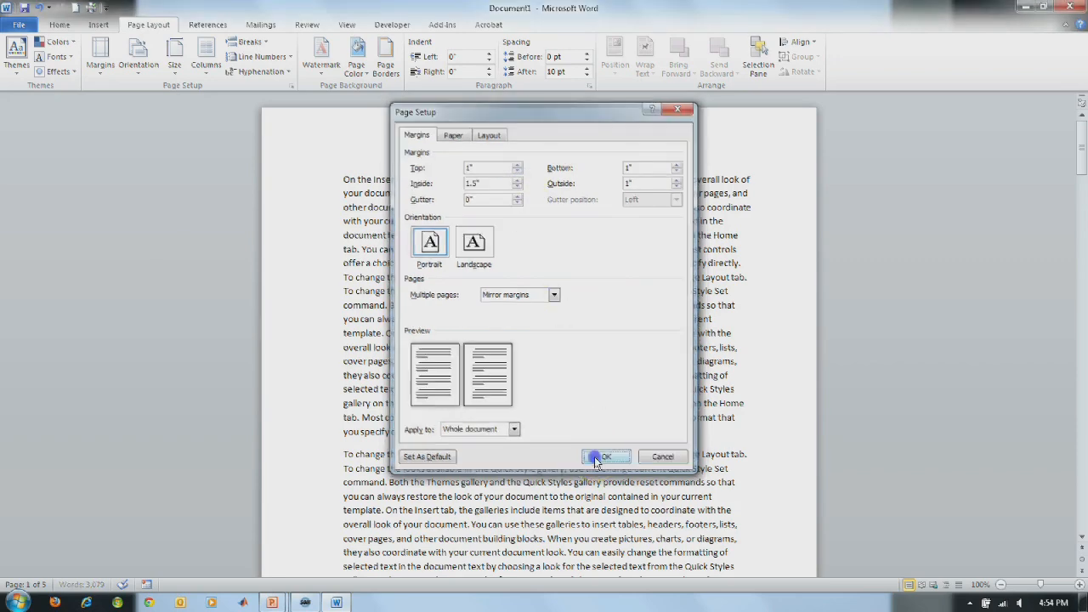
pyautogui.click(602, 459)
pyautogui.scroll(-10, 322, 383)
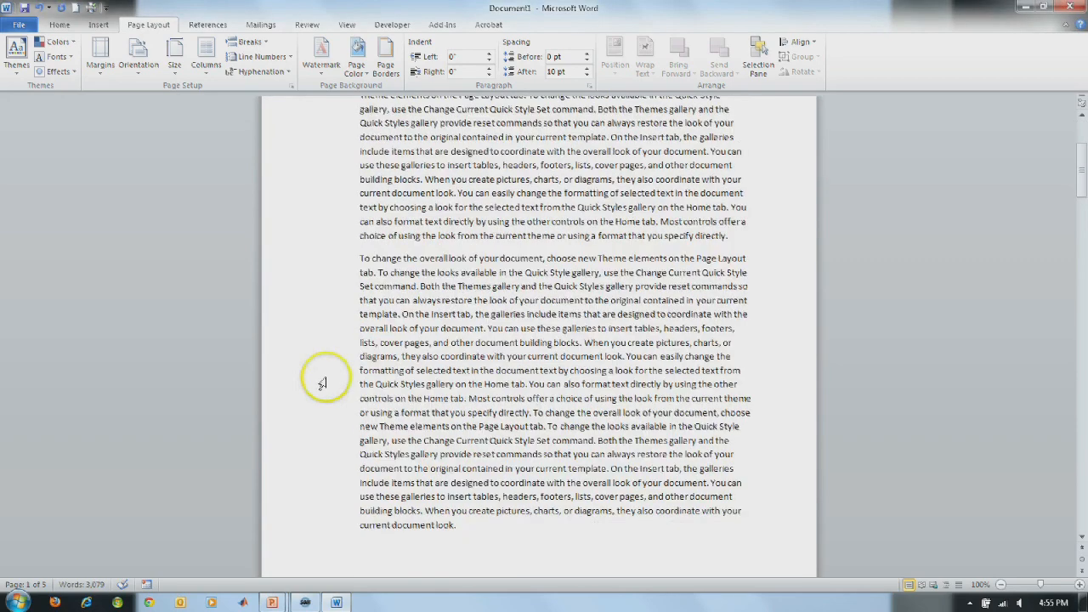
pyautogui.scroll(-5, 327, 379)
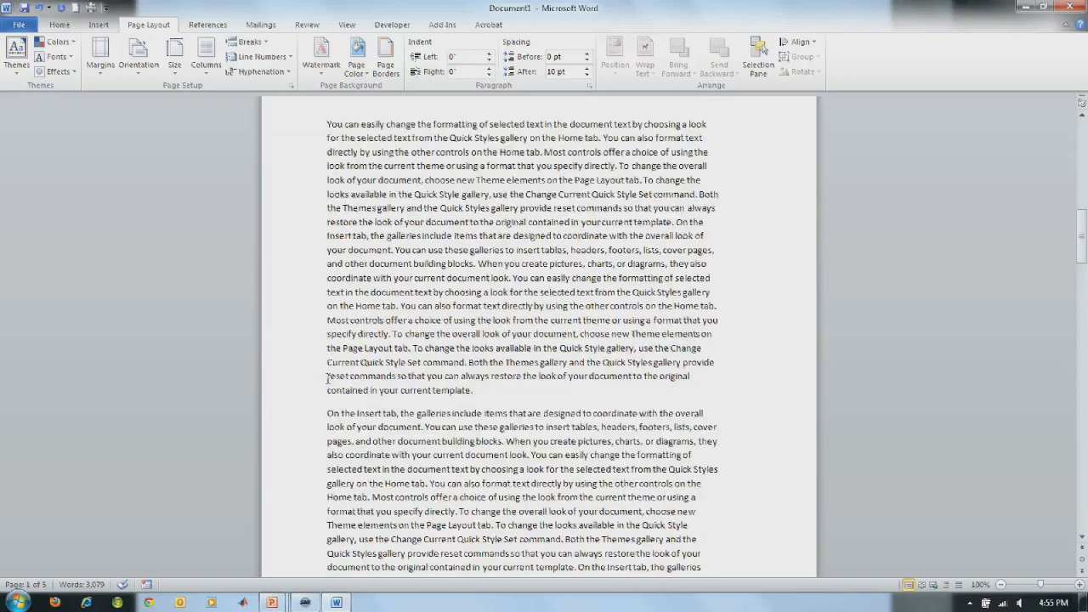
pyautogui.scroll(15, 326, 379)
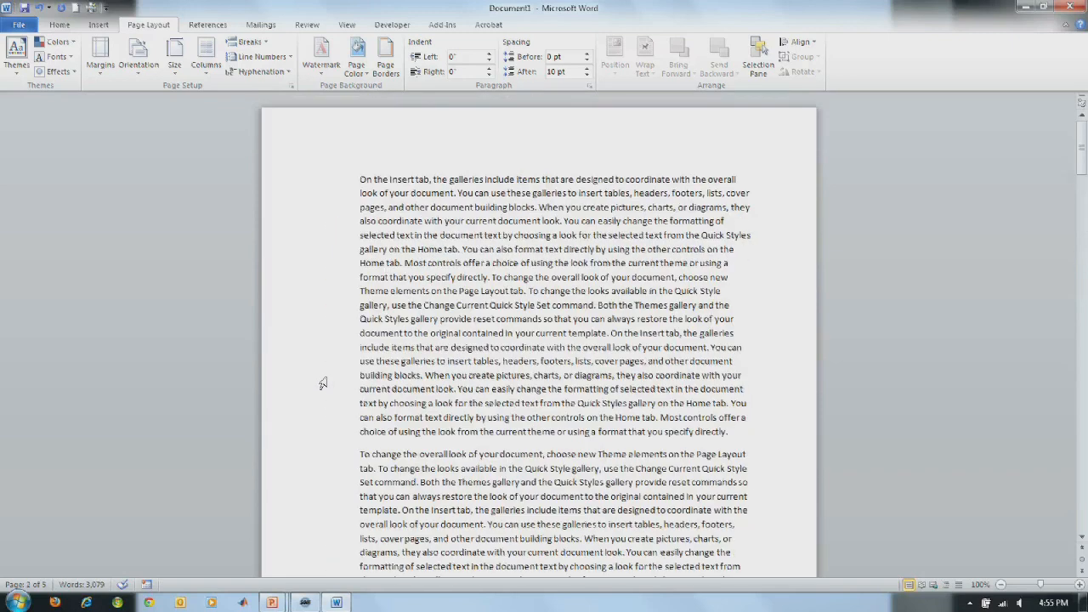
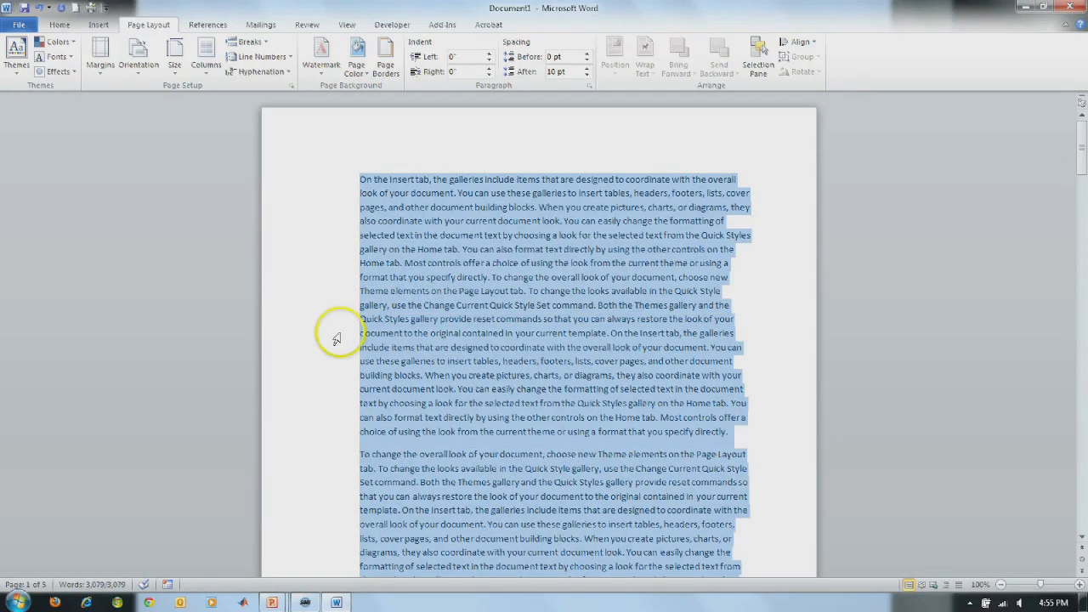
# Step: Select all of the document's text and justify it
pyautogui.click(337, 339)
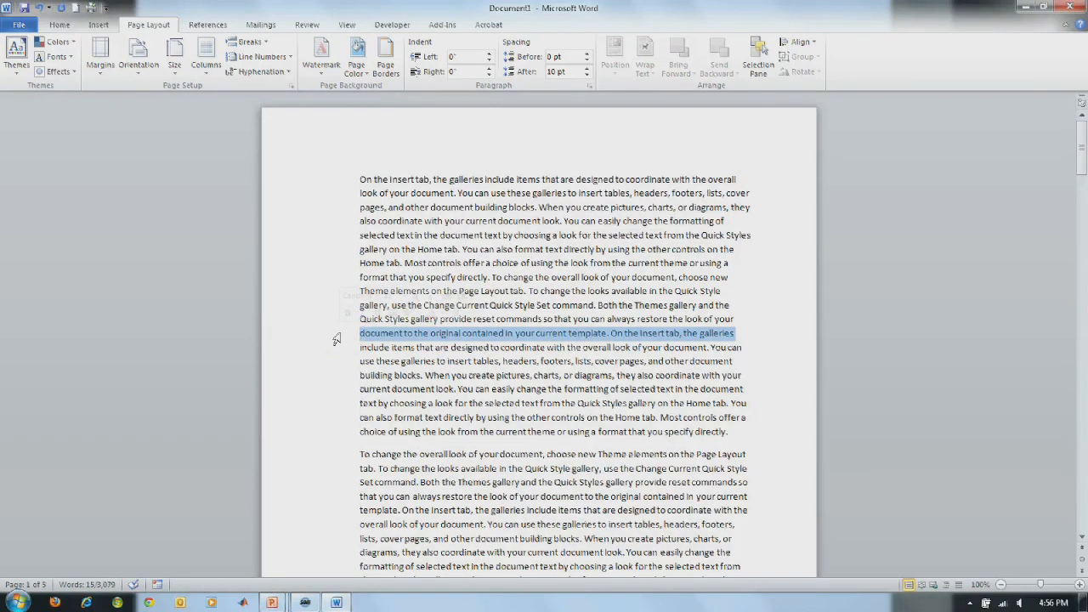
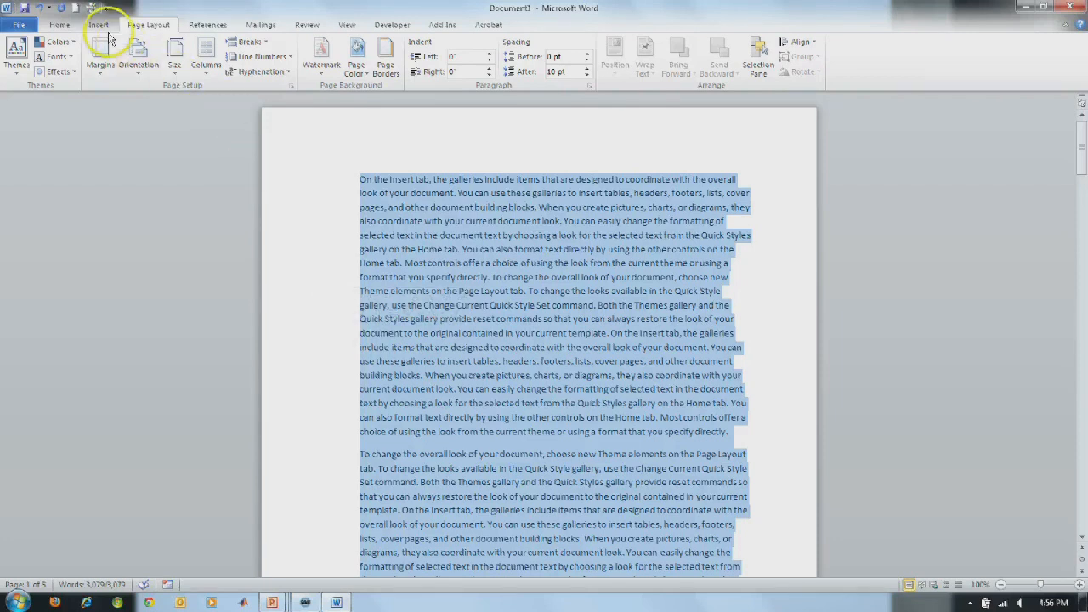
pyautogui.click(63, 26)
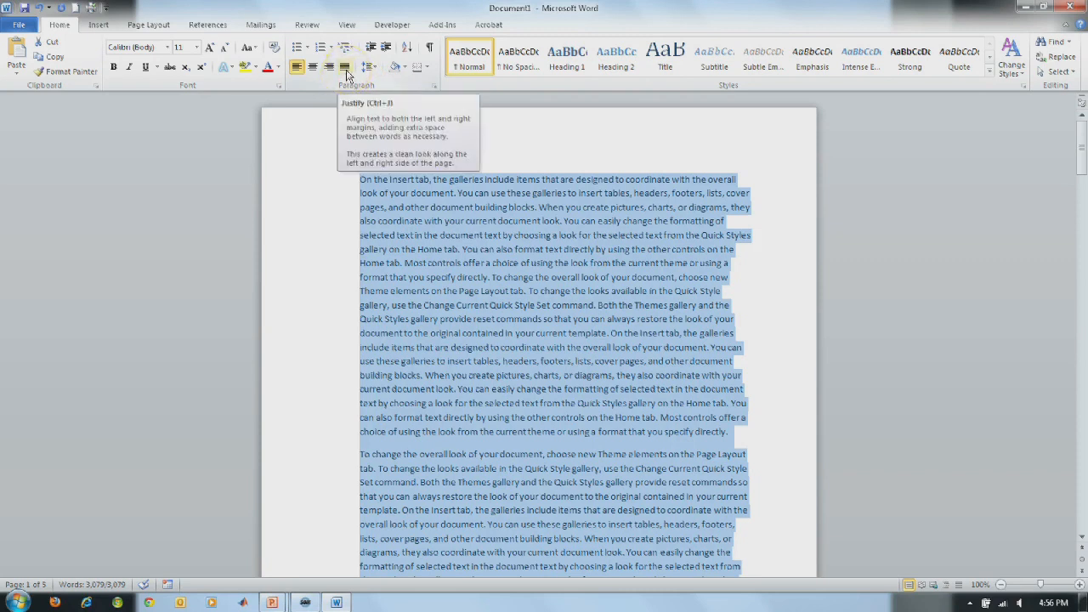
pyautogui.click(345, 68)
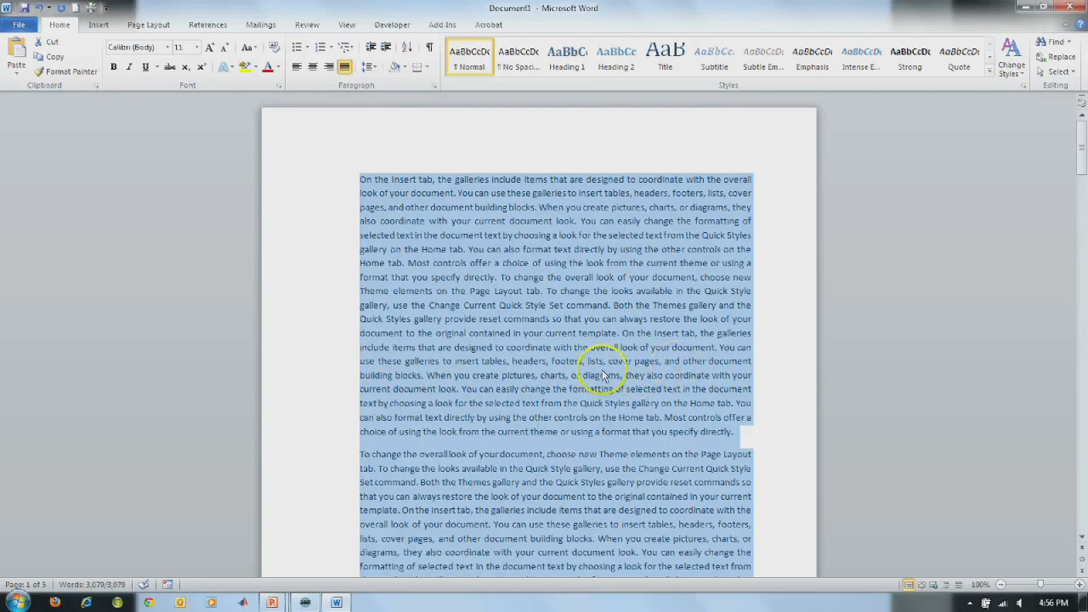
pyautogui.click(343, 361)
pyautogui.click(387, 350)
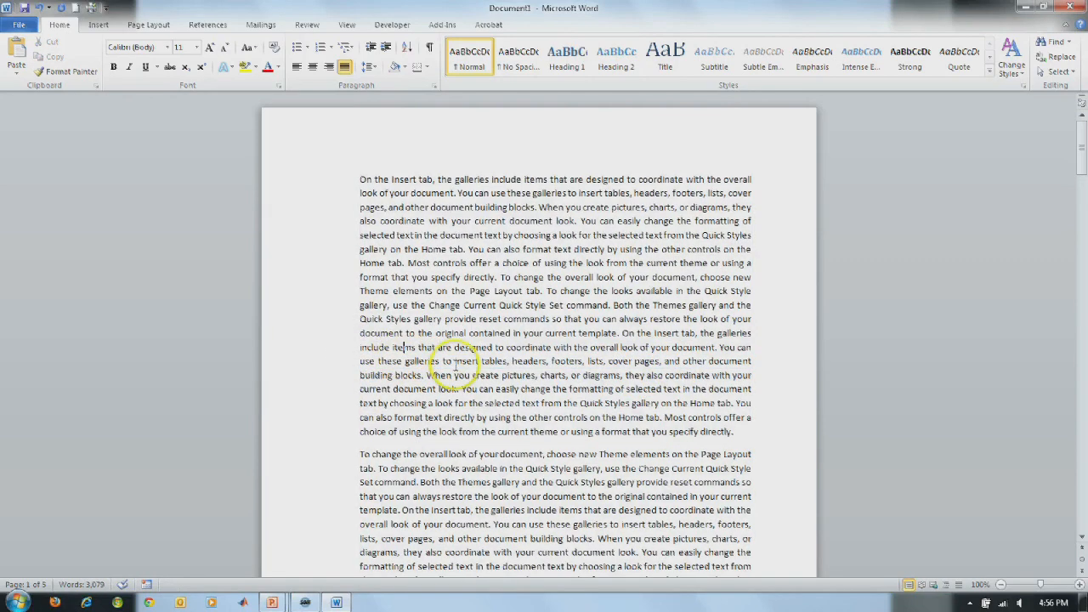
pyautogui.press('super')
pyautogui.press('super')
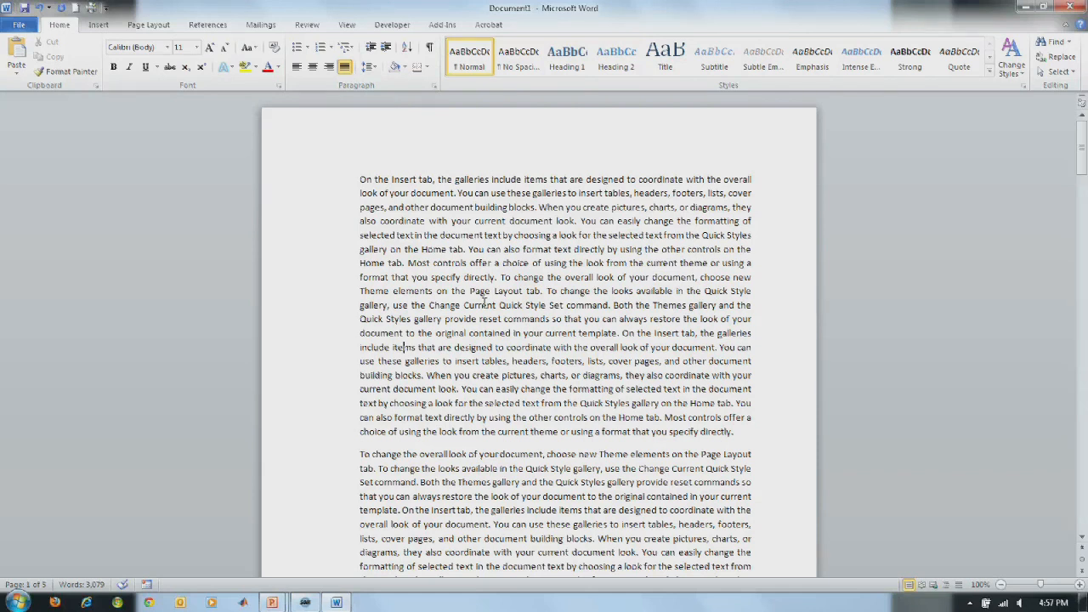
# Step: Turn on automatic hyphenation for the document's justified text
pyautogui.click(481, 299)
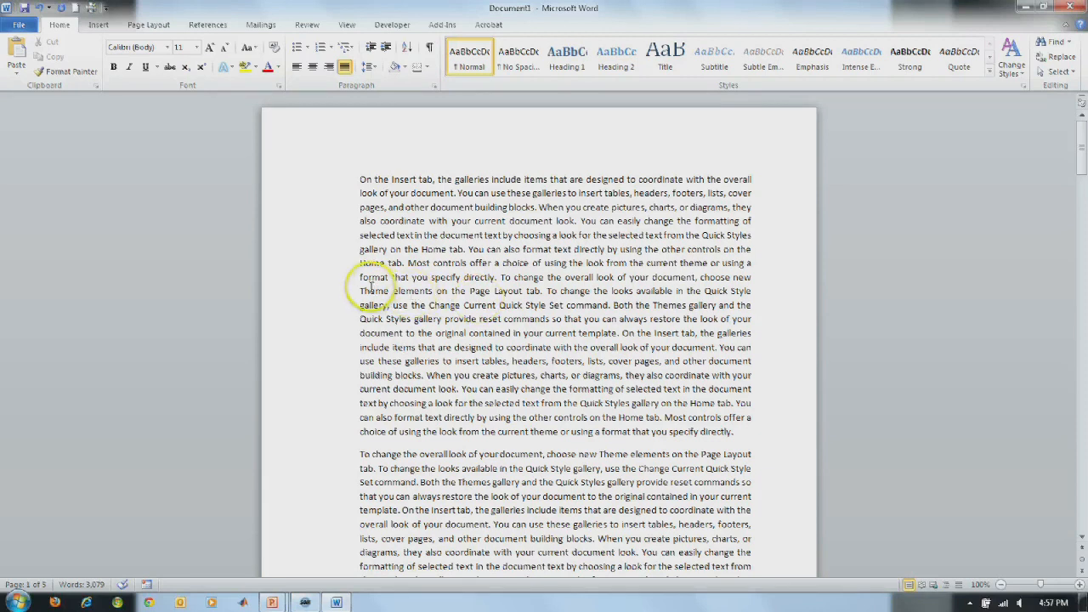
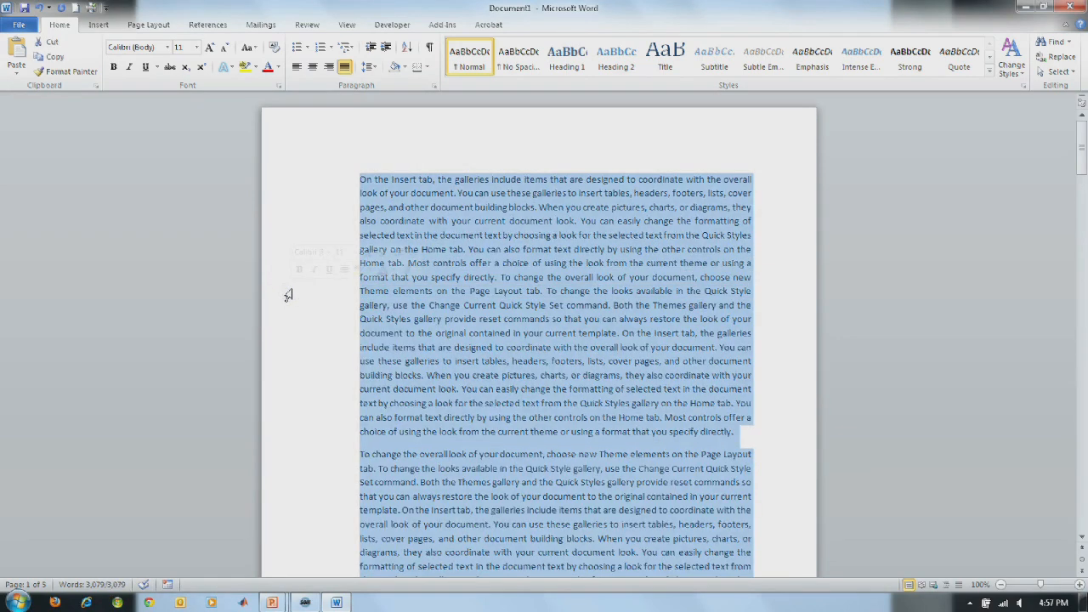
pyautogui.click(169, 28)
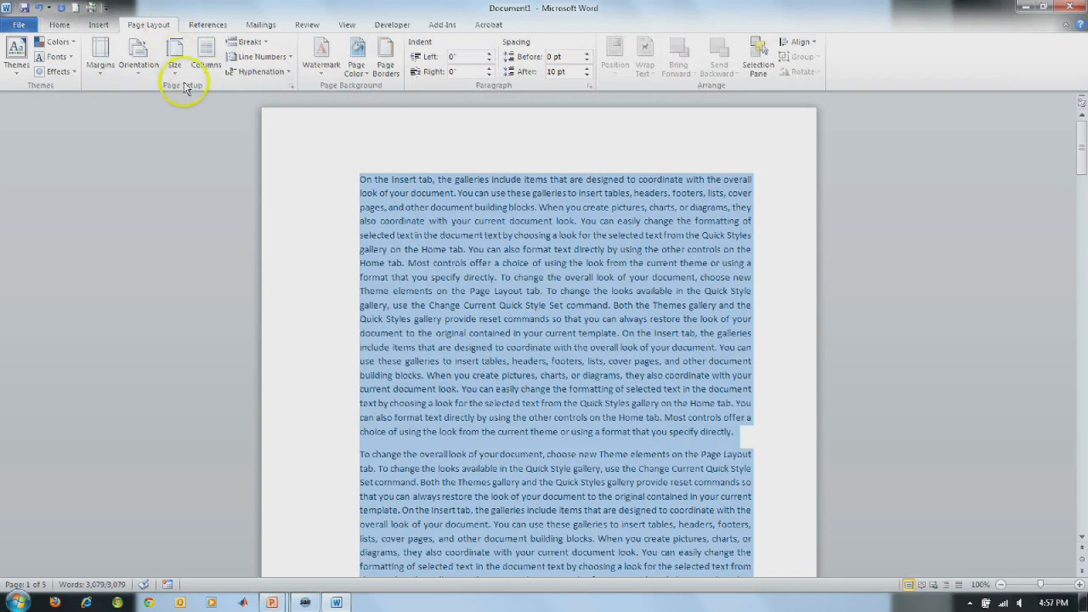
pyautogui.click(247, 71)
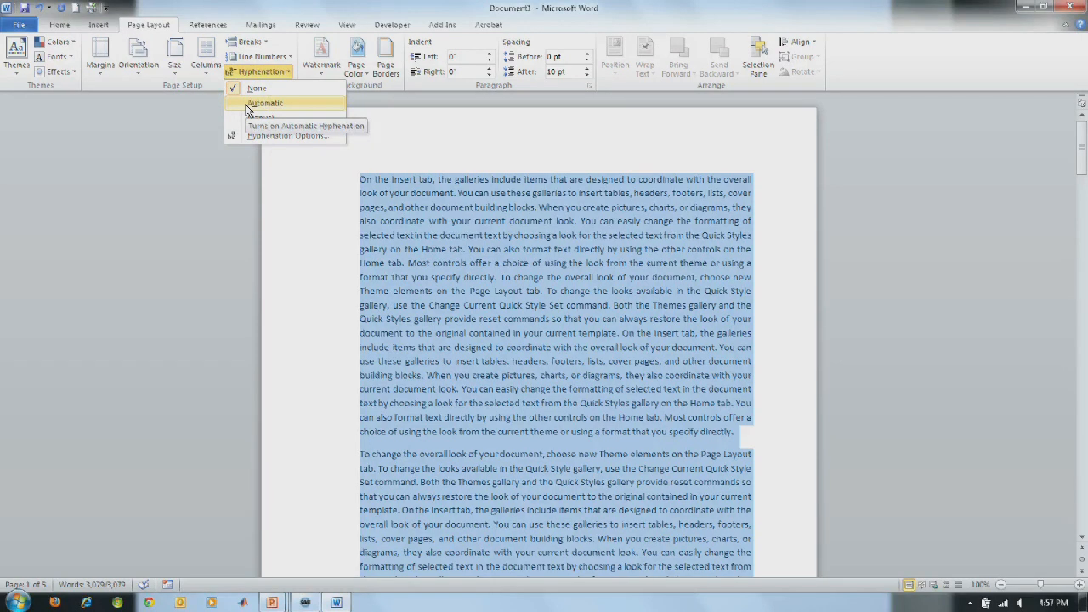
pyautogui.click(250, 106)
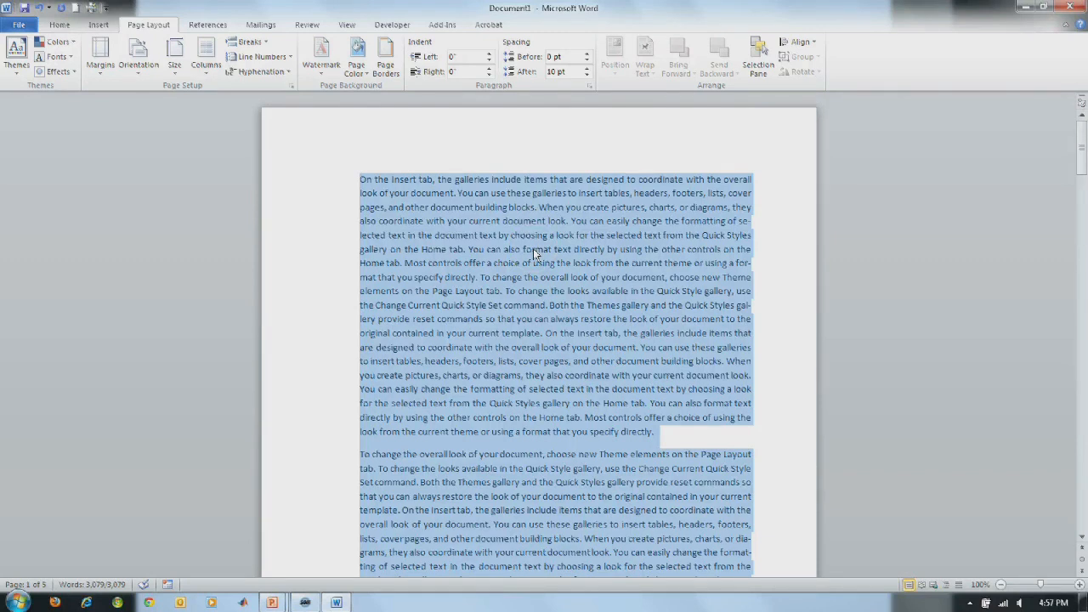
pyautogui.click(108, 361)
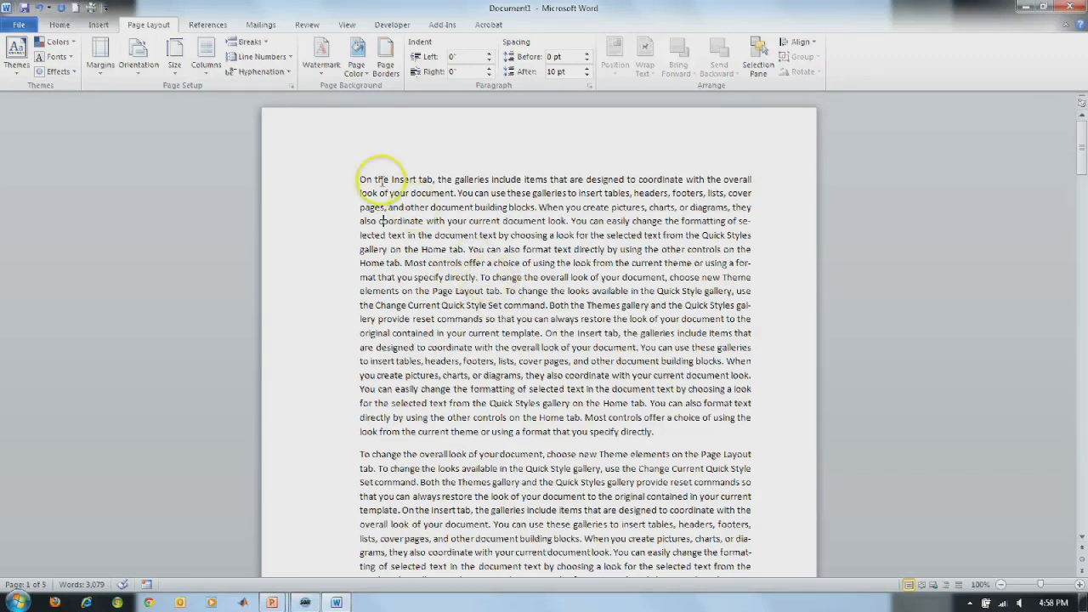
# Step: Set the first paragraph's line spacing to Double in the paragraph settings, leaving the special indent at (none)
pyautogui.click(61, 23)
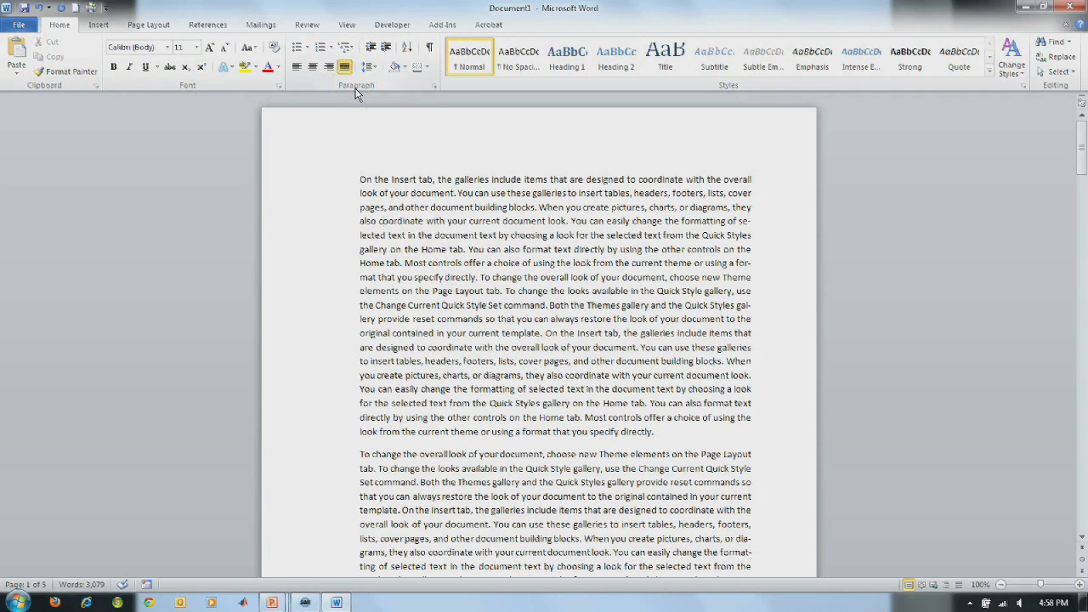
pyautogui.click(370, 68)
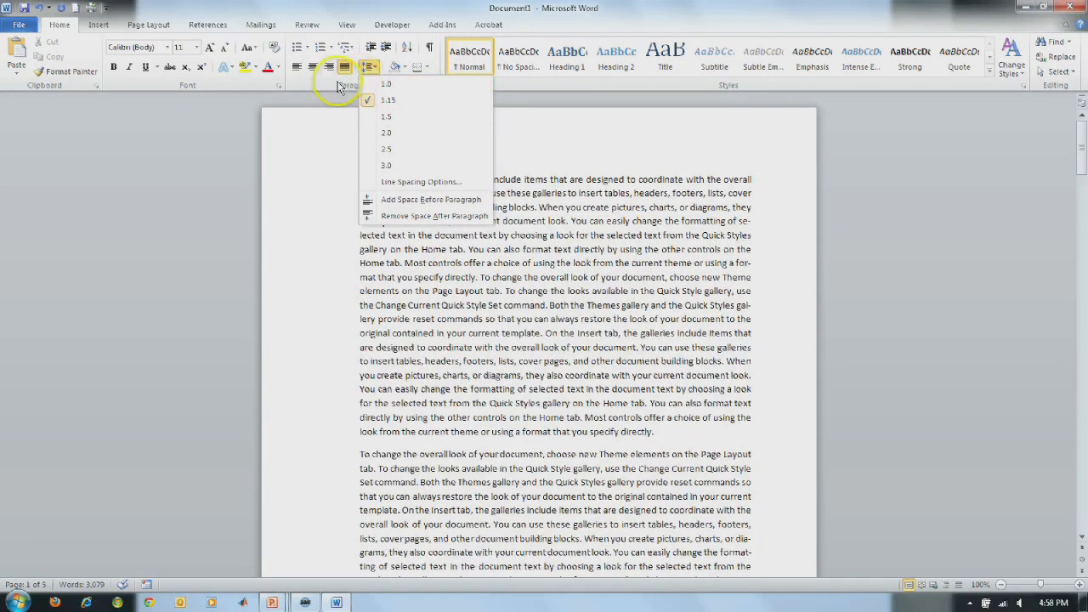
pyautogui.click(369, 67)
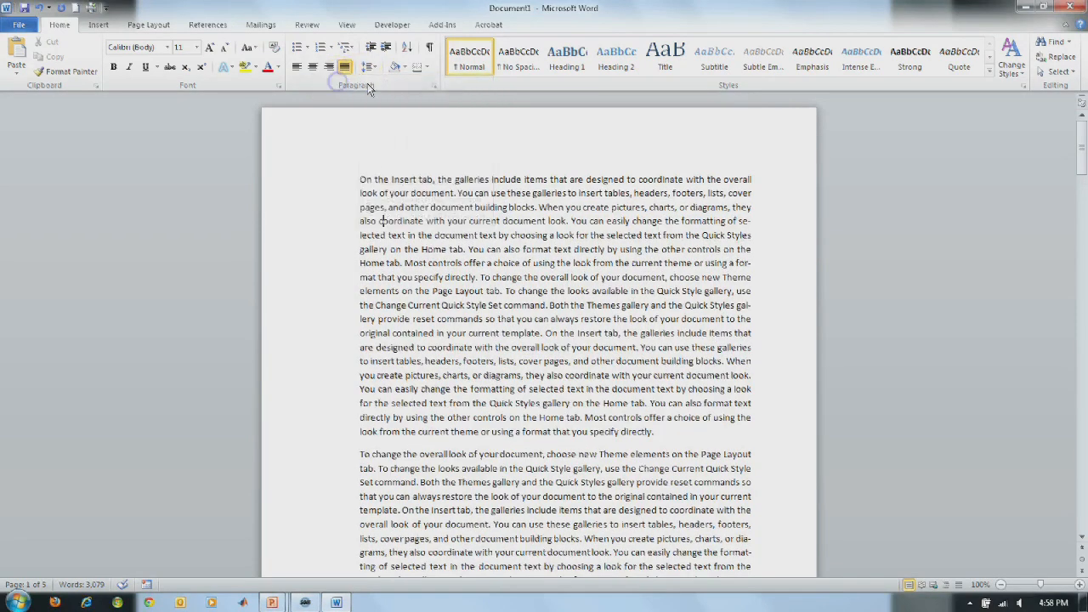
pyautogui.click(433, 91)
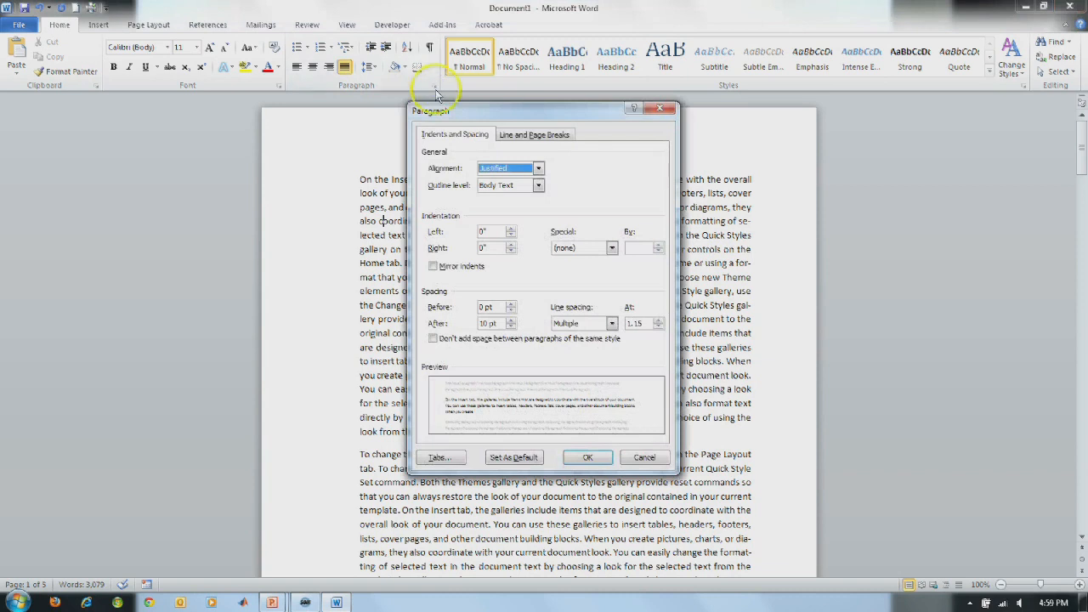
pyautogui.click(611, 323)
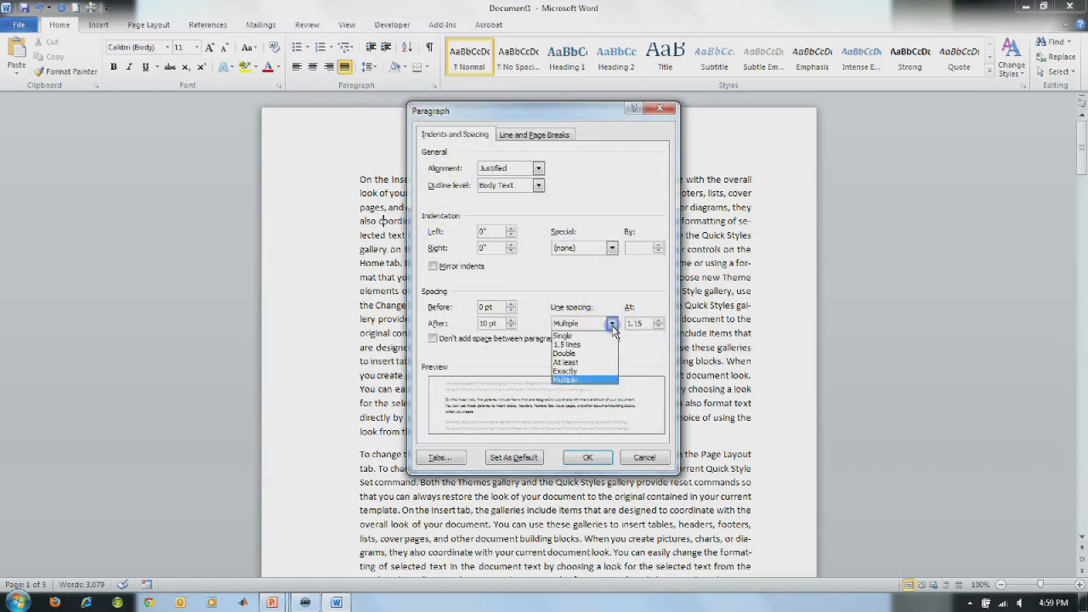
pyautogui.click(594, 353)
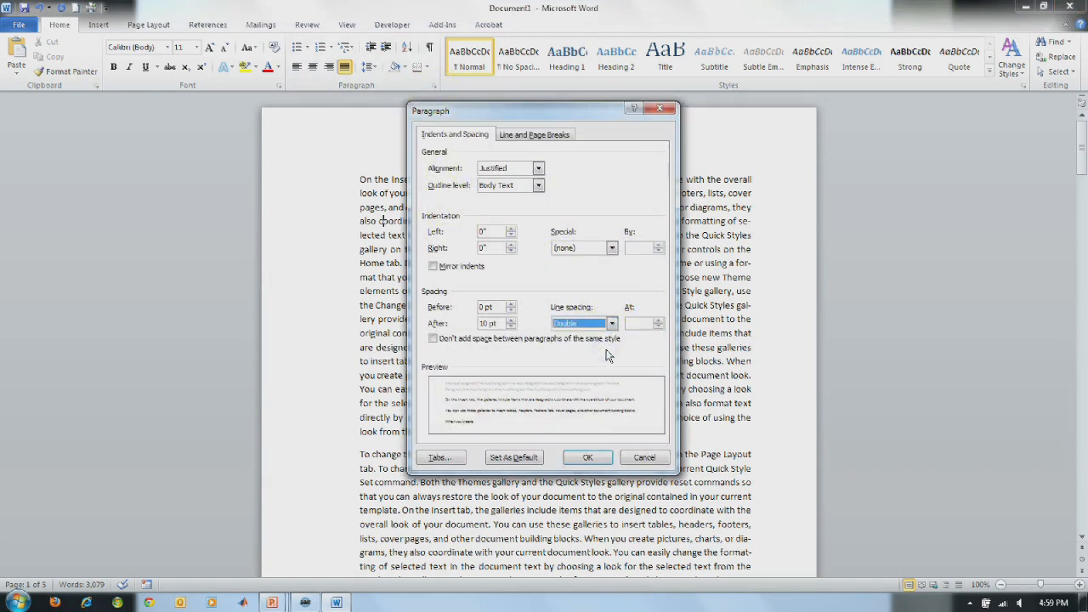
pyautogui.click(611, 247)
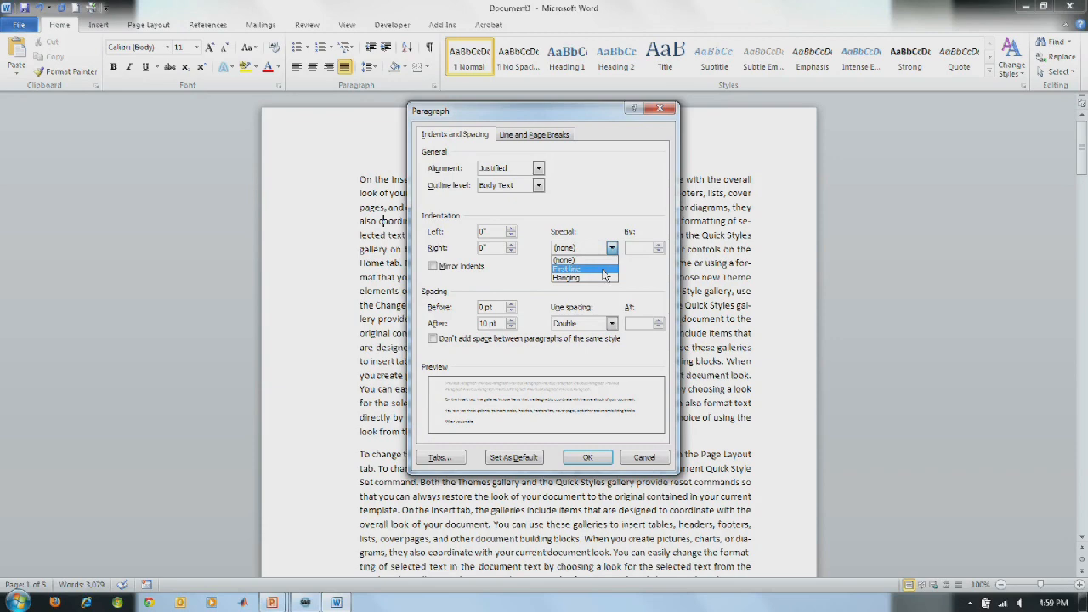
pyautogui.click(605, 279)
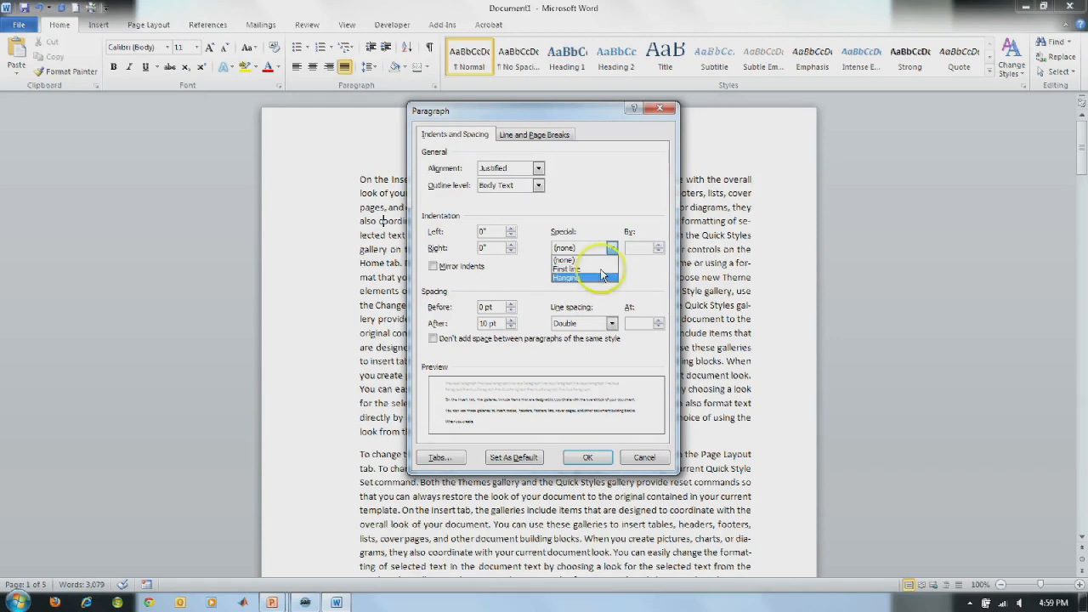
pyautogui.click(588, 456)
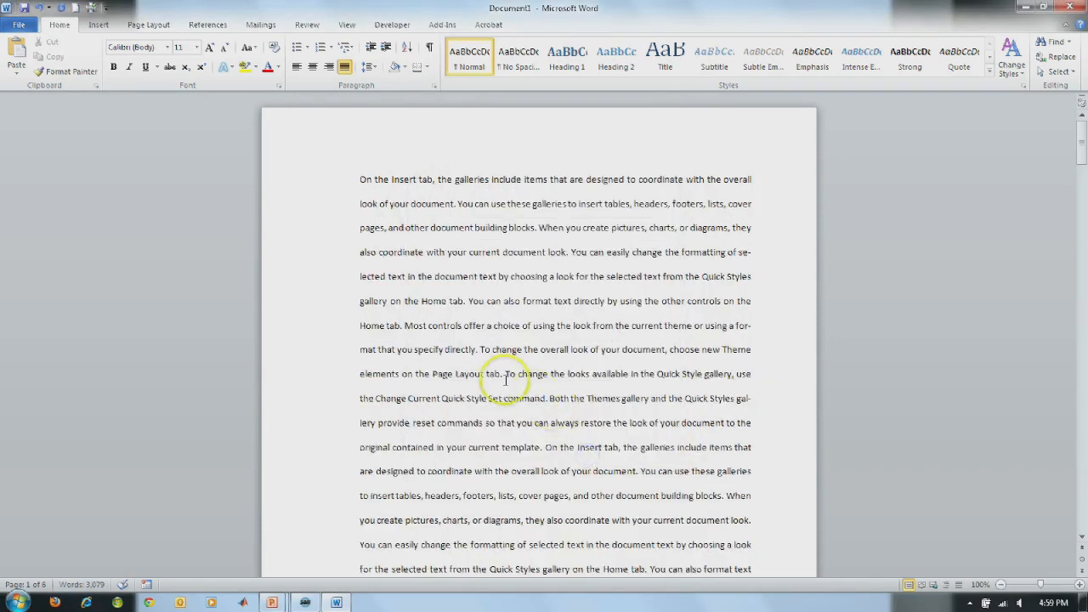
# Step: Compare the first paragraph's line spacing with the second paragraph's and place the cursor in the second paragraph
pyautogui.scroll(-3, 448, 343)
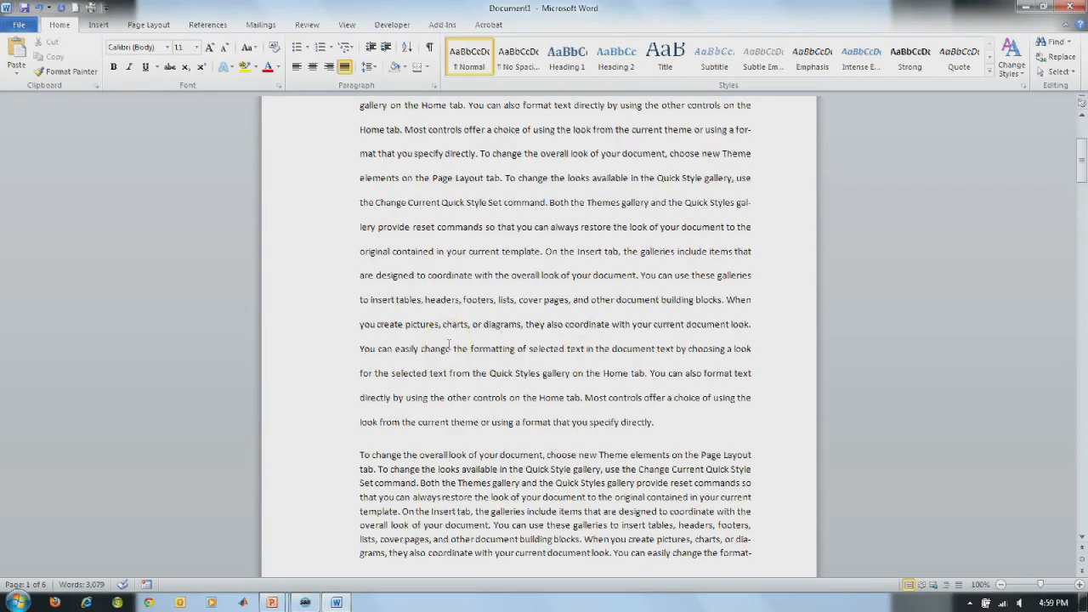
pyautogui.scroll(-2, 448, 343)
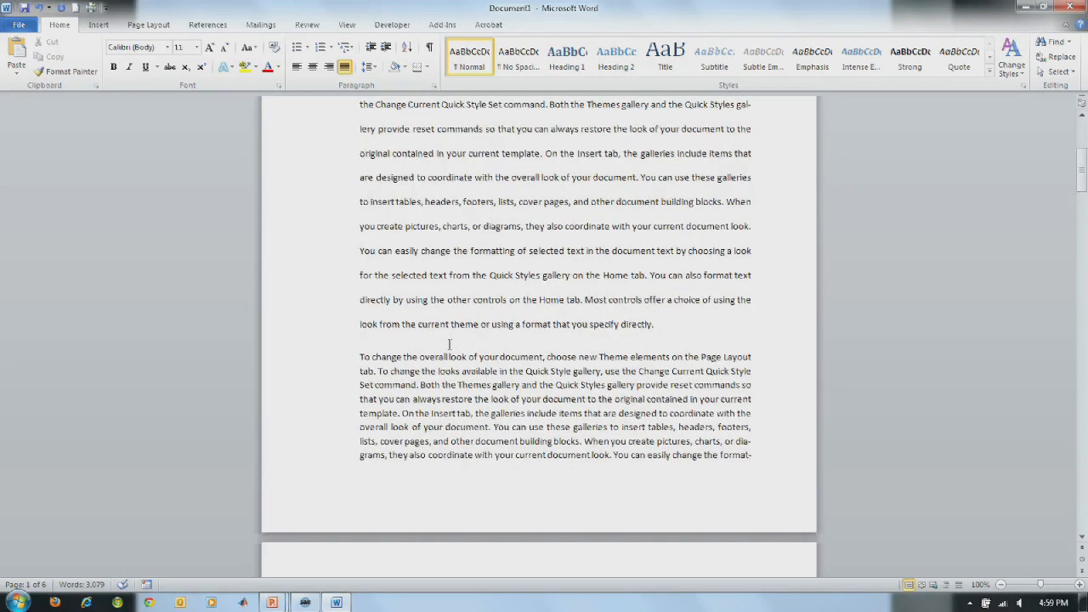
pyautogui.scroll(-2, 449, 344)
pyautogui.click(438, 319)
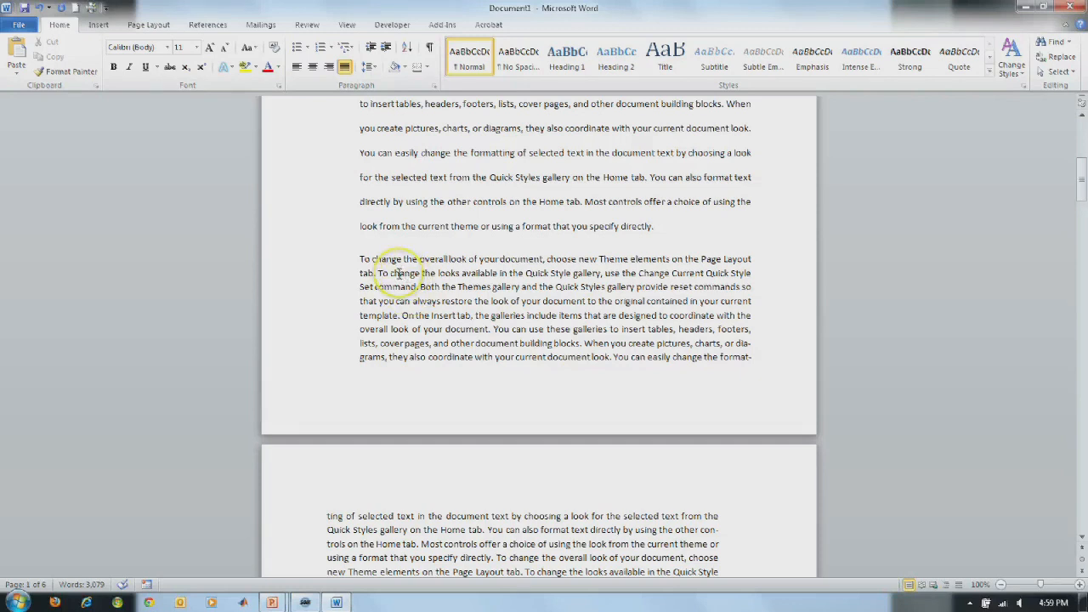
pyautogui.click(397, 273)
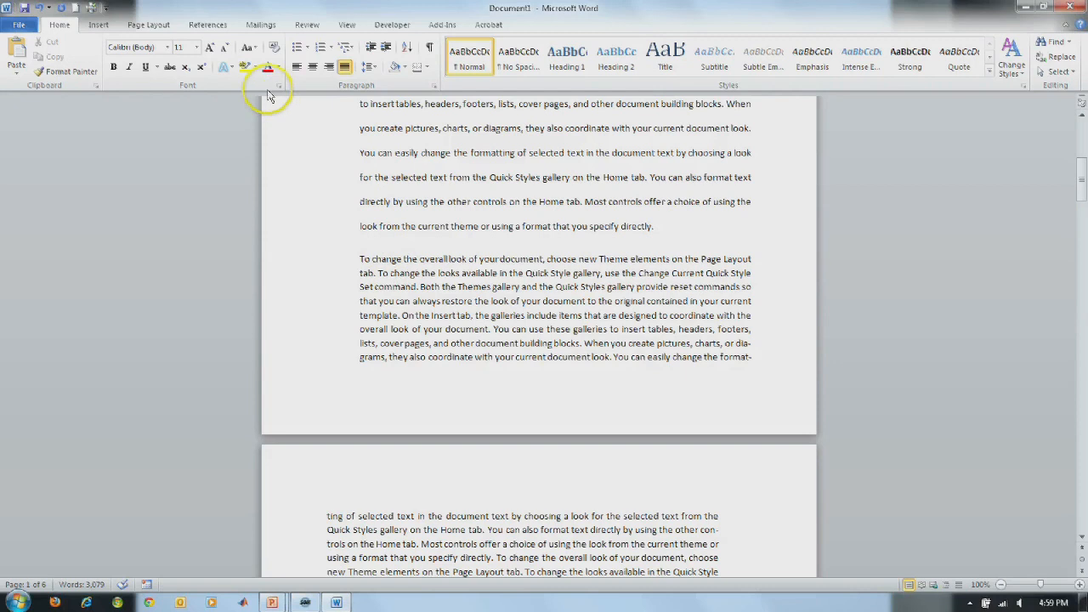
# Step: Give the second paragraph a special first-line indent of 0.5" in the paragraph settings
pyautogui.click(435, 86)
pyautogui.click(607, 249)
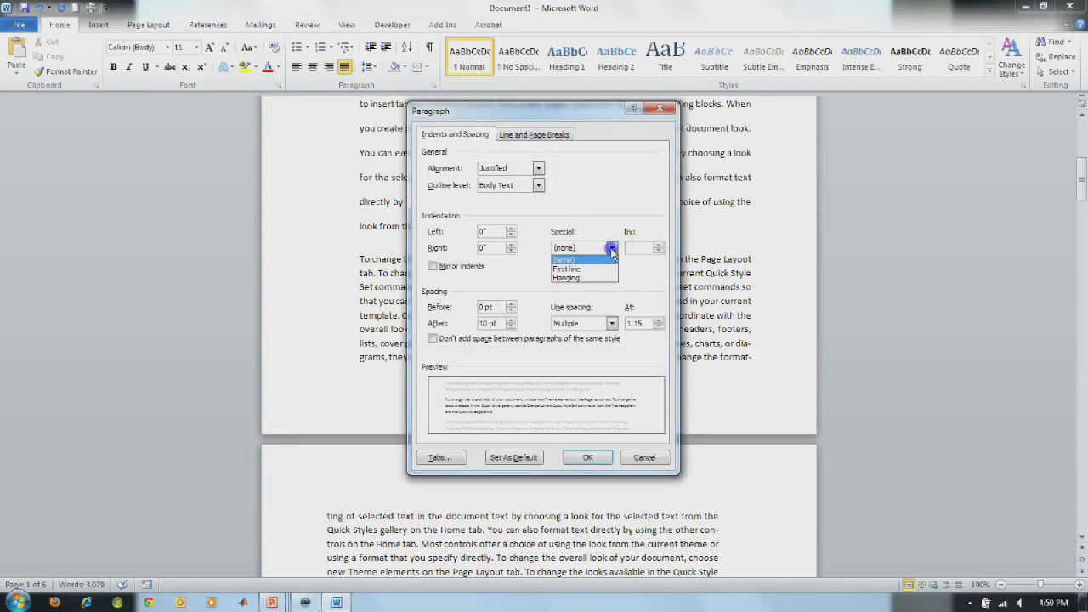
pyautogui.click(606, 268)
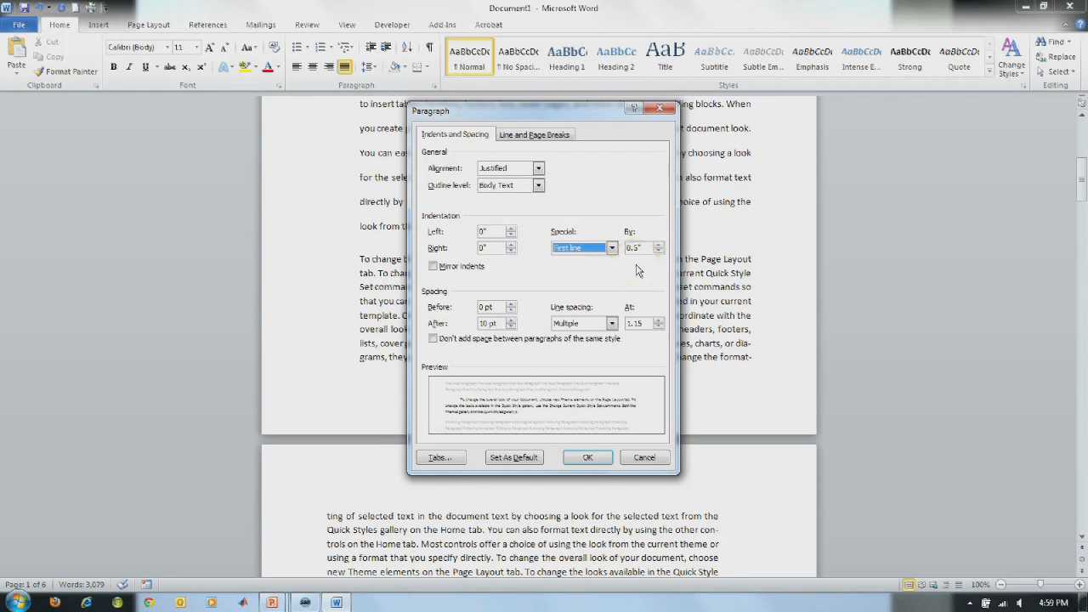
pyautogui.click(586, 457)
pyautogui.click(391, 258)
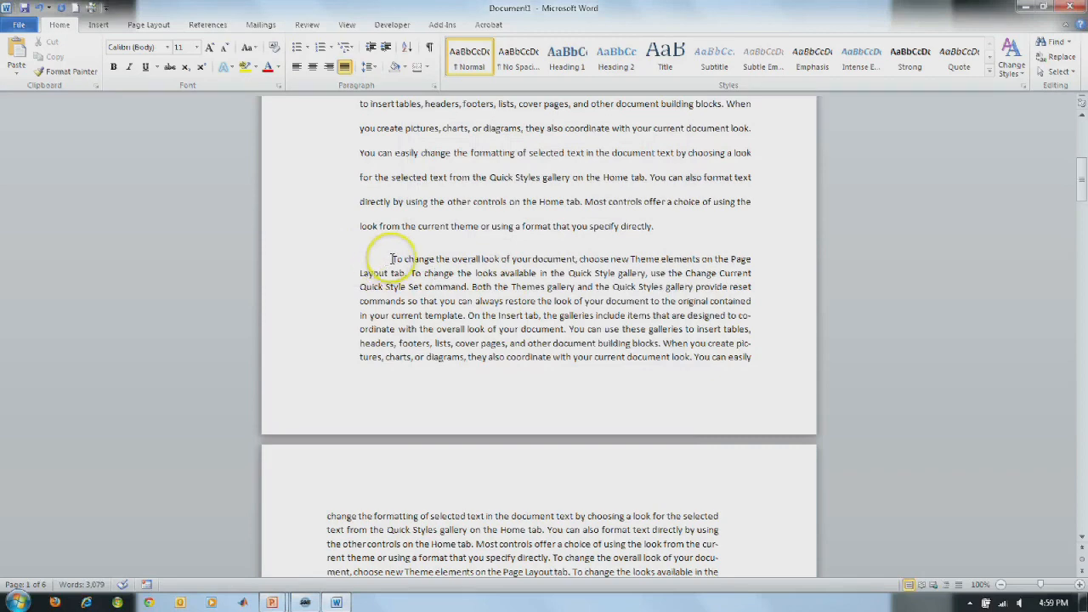
# Step: Apply a special hanging indent of 0.5" to the page 2 paragraph beginning "You can easily change the formatting"
pyautogui.scroll(-2, 413, 284)
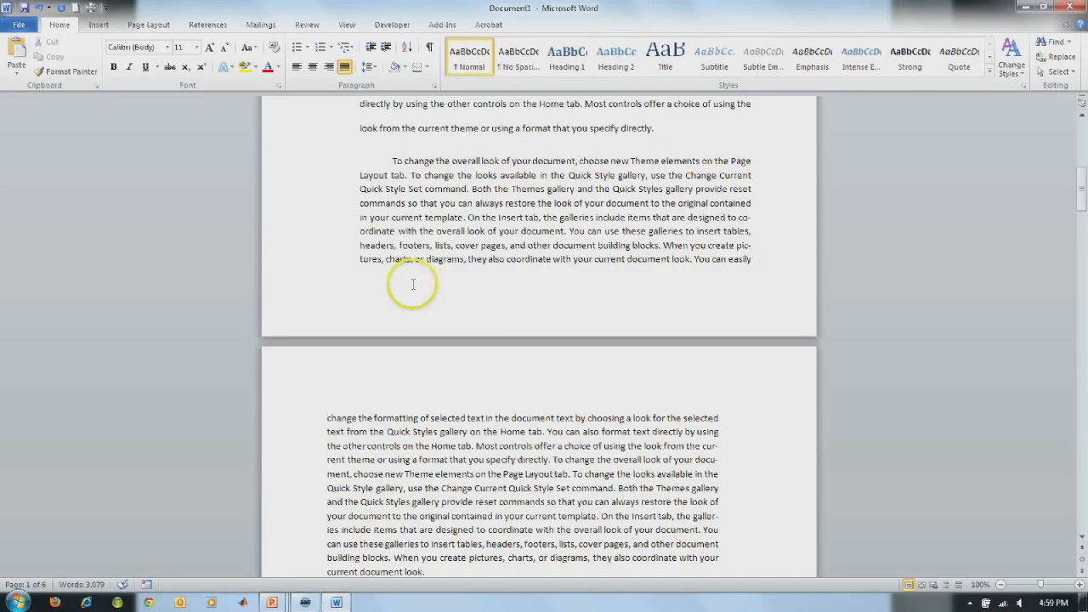
pyautogui.scroll(-6, 413, 285)
pyautogui.scroll(-2, 401, 306)
pyautogui.click(396, 261)
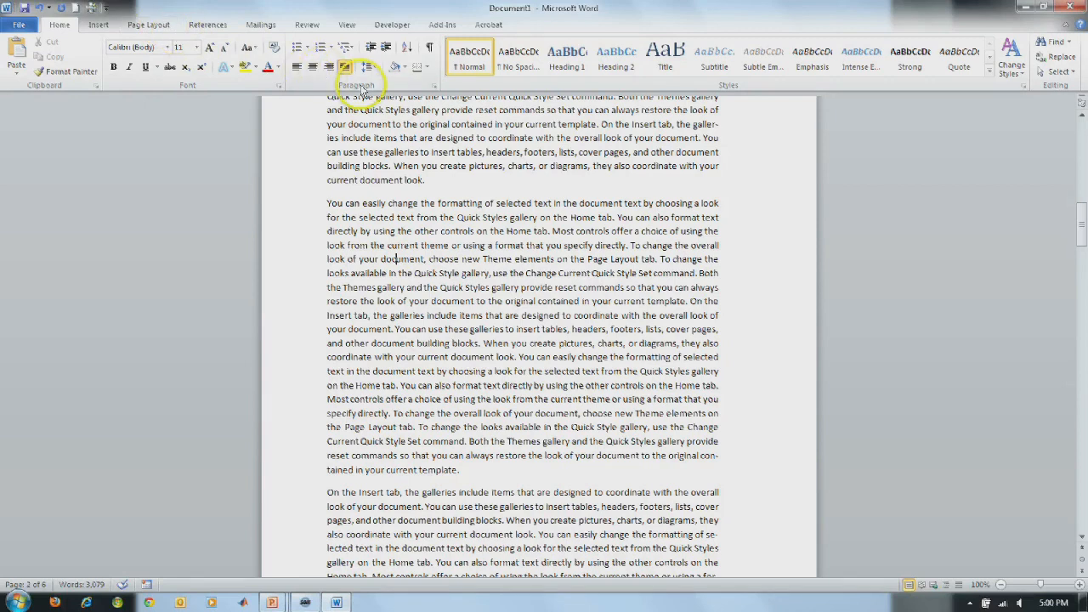
pyautogui.click(435, 86)
pyautogui.click(611, 247)
pyautogui.click(600, 281)
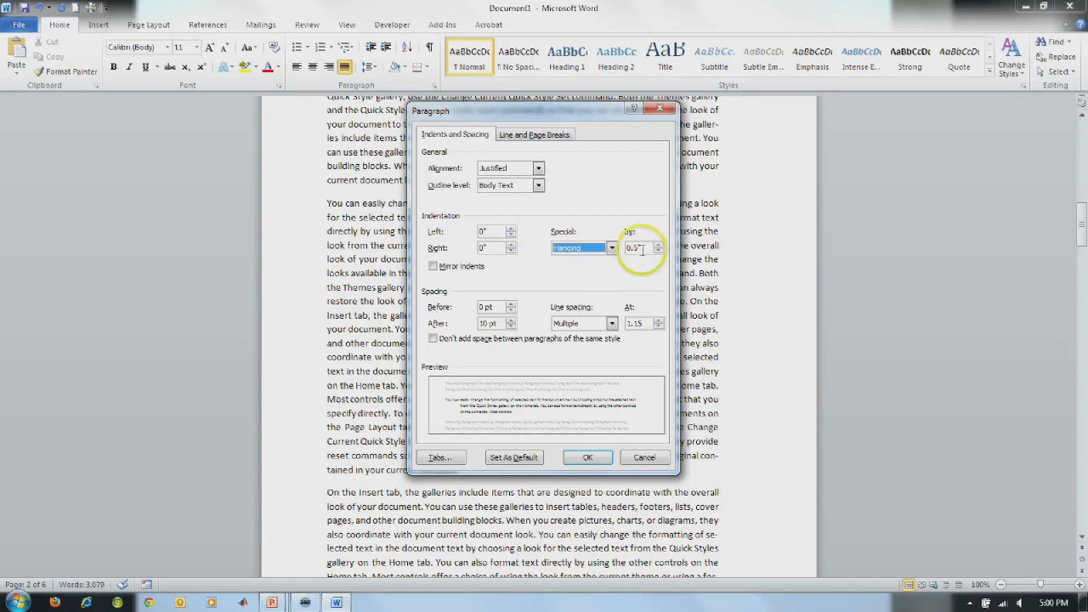
pyautogui.click(591, 457)
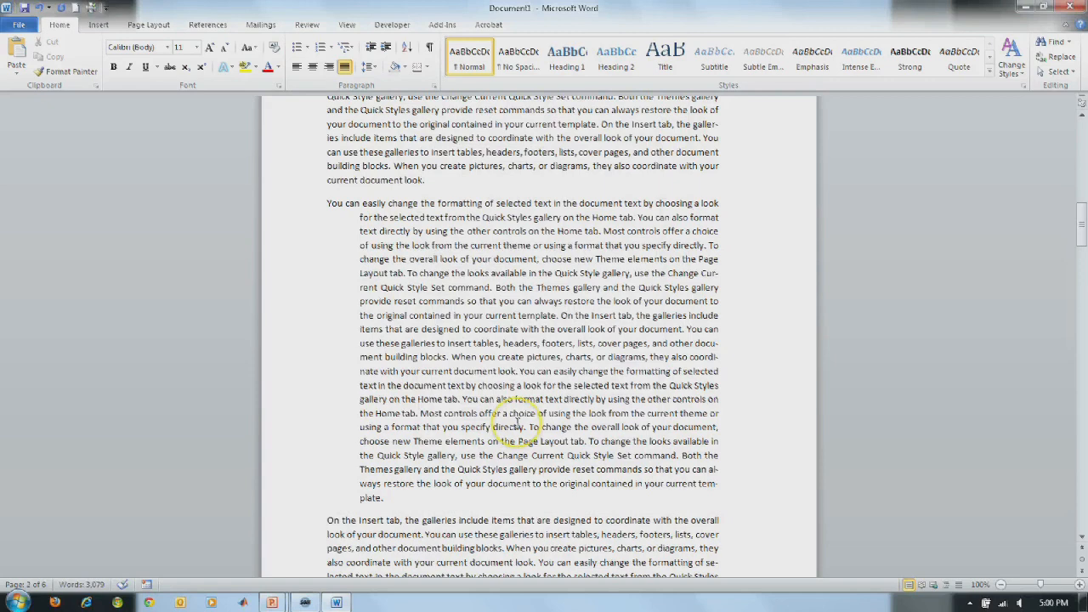
# Step: Reduce the hanging indent of the paragraph beginning "You can easily change the formatting" to .25"
pyautogui.scroll(9, 516, 420)
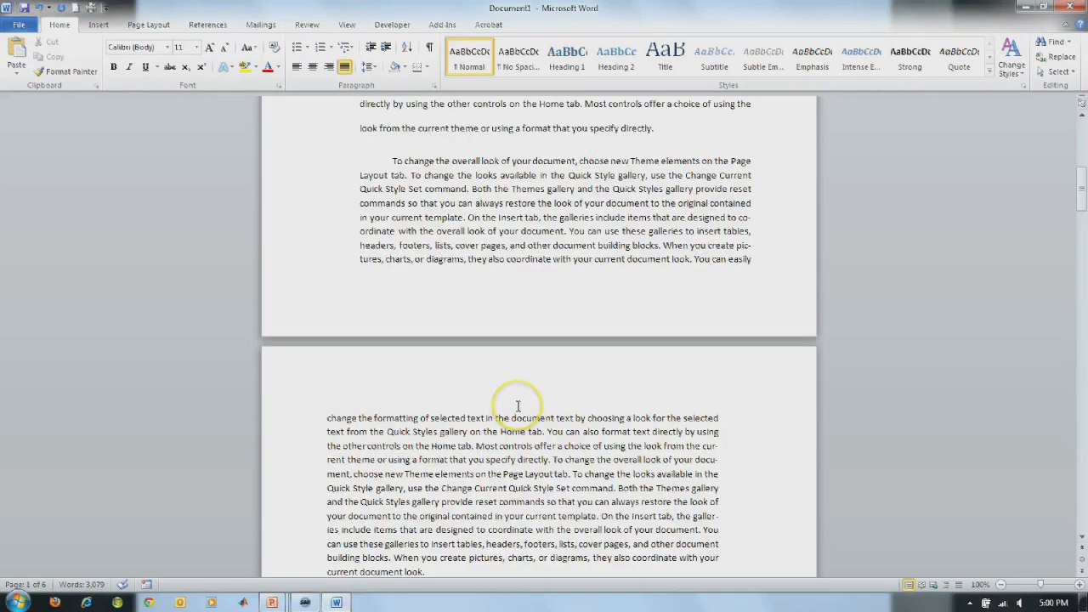
pyautogui.scroll(-7, 517, 406)
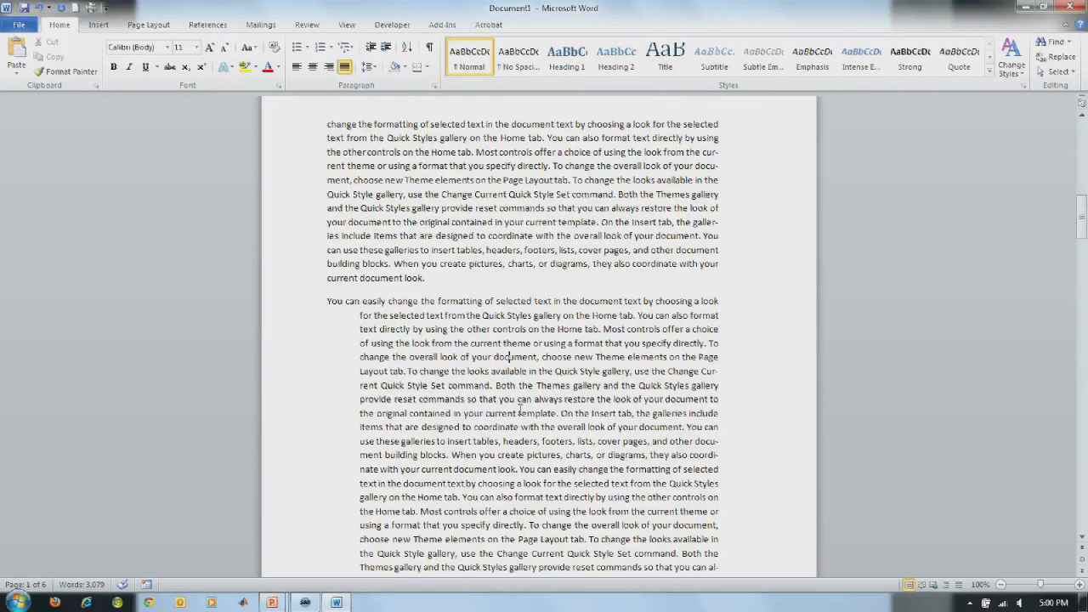
pyautogui.scroll(-2, 520, 410)
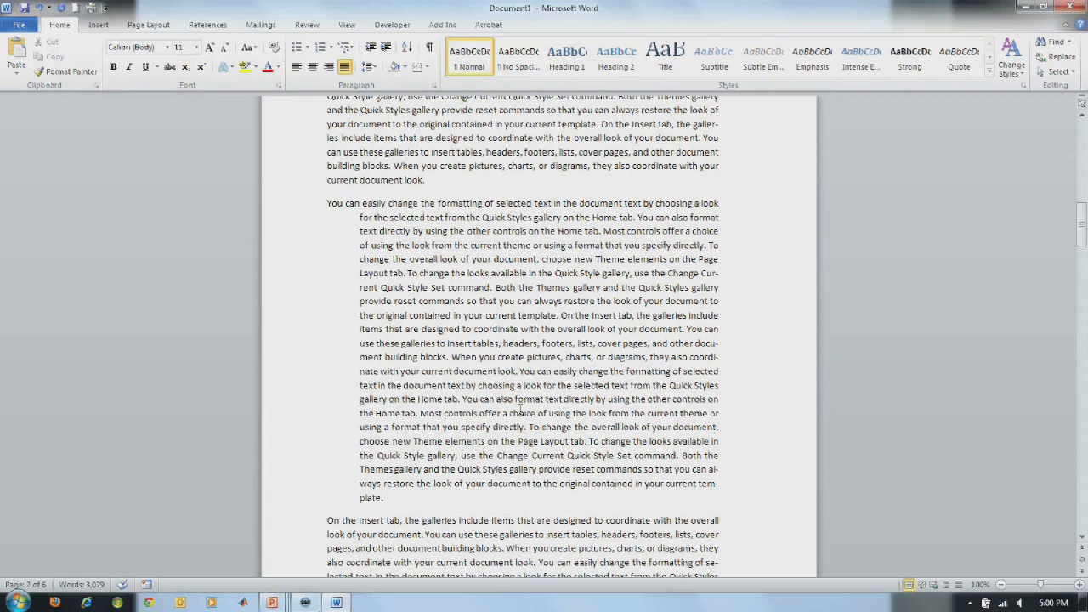
pyautogui.click(417, 370)
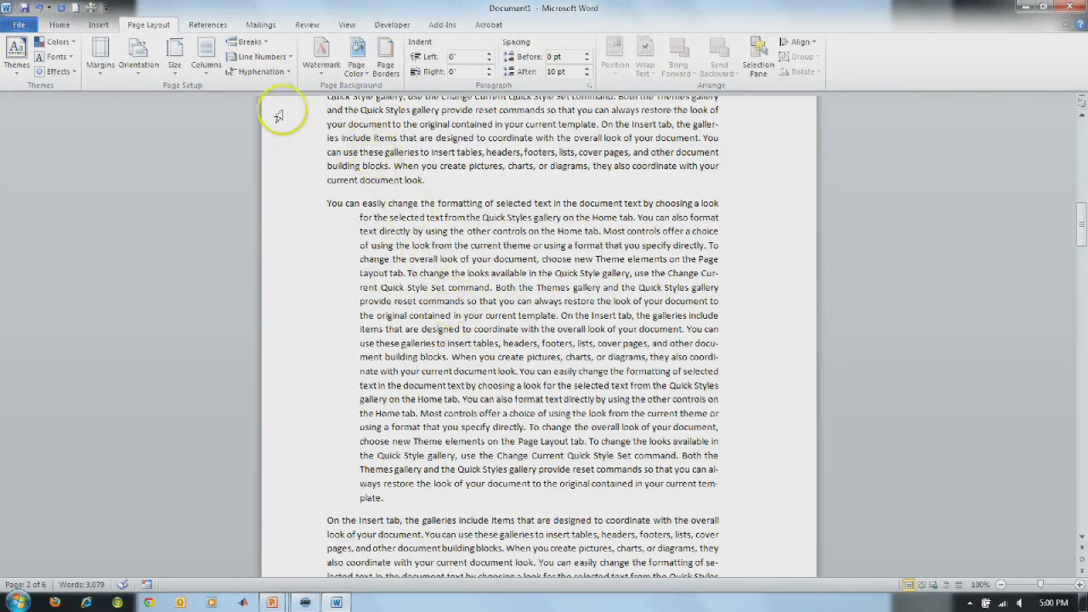
pyautogui.click(60, 24)
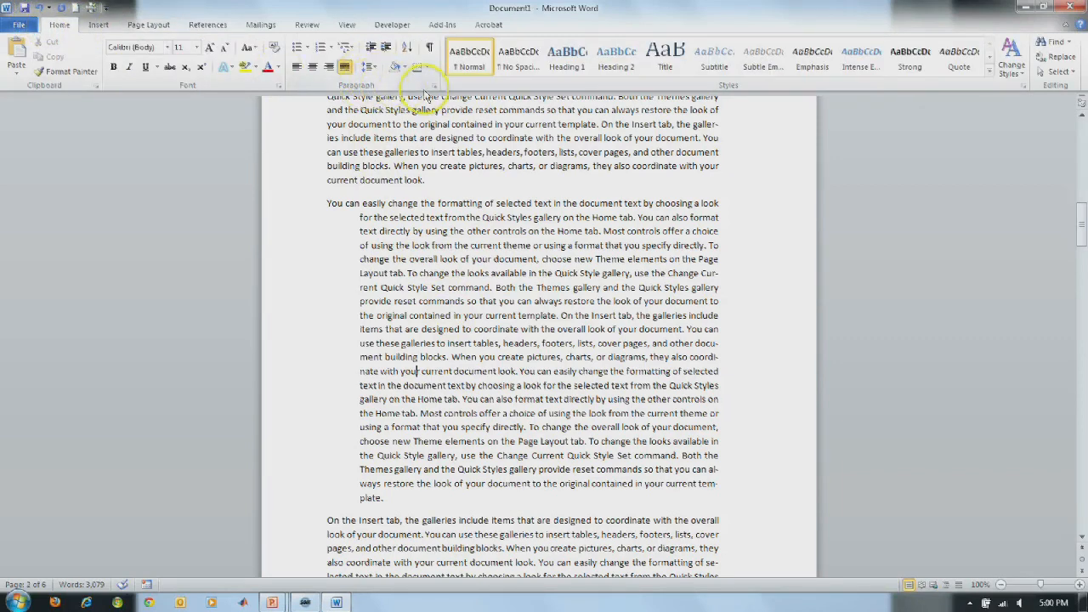
pyautogui.click(435, 86)
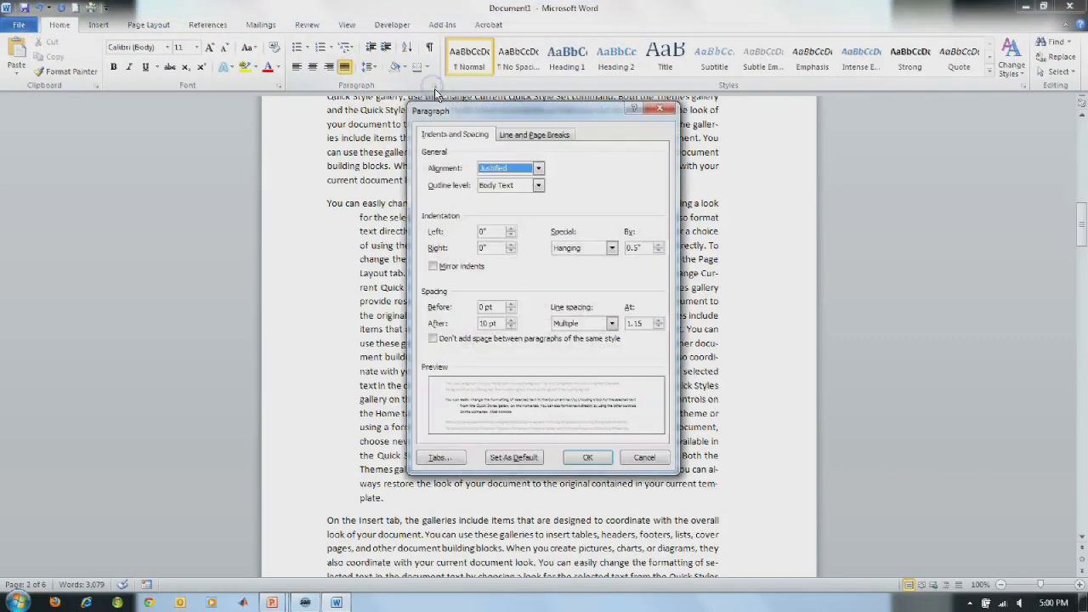
pyautogui.click(659, 245)
pyautogui.click(660, 246)
pyautogui.click(660, 245)
pyautogui.click(660, 251)
pyautogui.click(660, 251)
pyautogui.click(660, 251)
pyautogui.click(660, 251)
pyautogui.click(660, 251)
pyautogui.click(660, 251)
pyautogui.click(637, 248)
pyautogui.press('BackSpace')
pyautogui.click(659, 251)
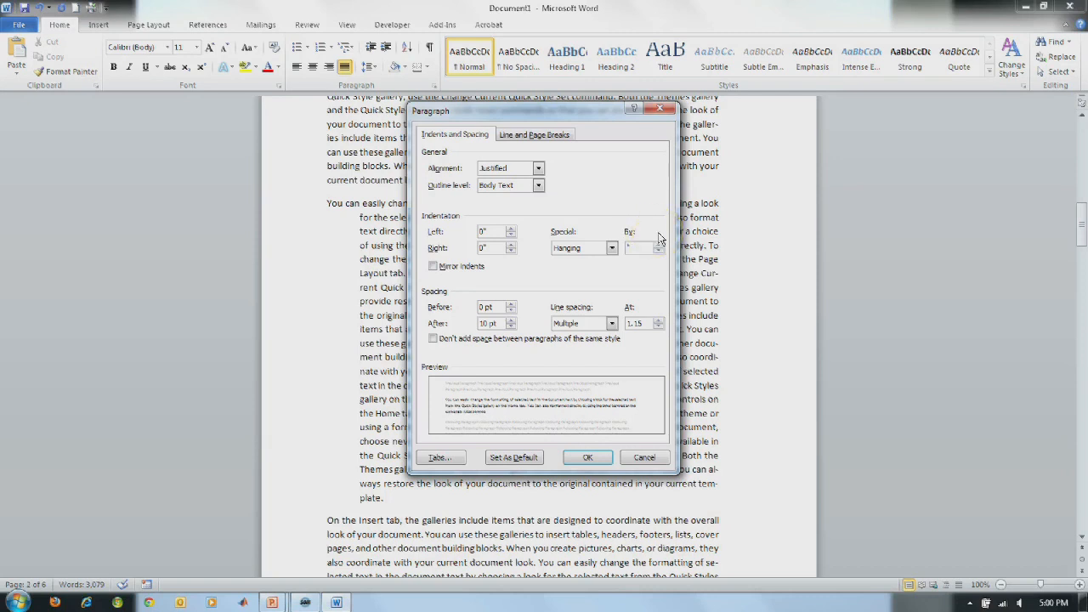
pyautogui.write('.25')
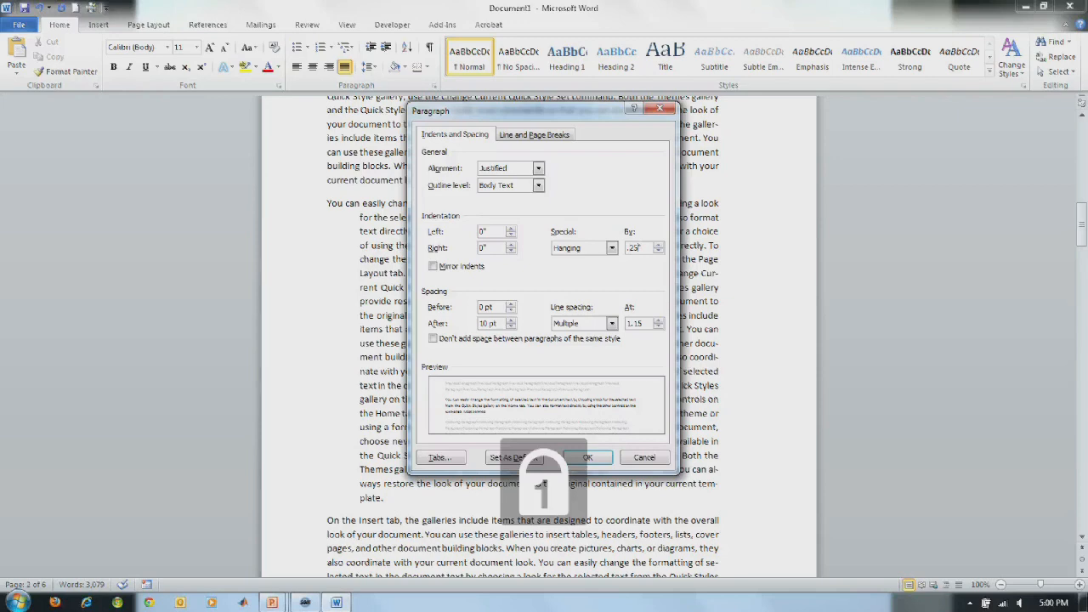
pyautogui.click(595, 448)
pyautogui.click(593, 463)
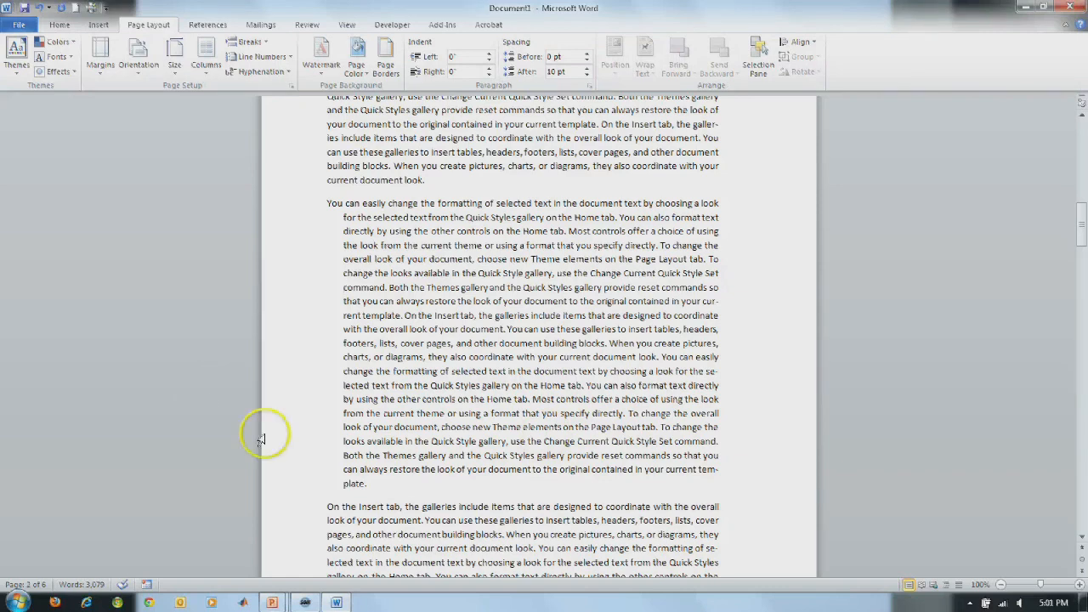
# Step: Review the spacing and indents of the paragraphs across the first two pages
pyautogui.scroll(10, 366, 481)
pyautogui.scroll(3, 378, 498)
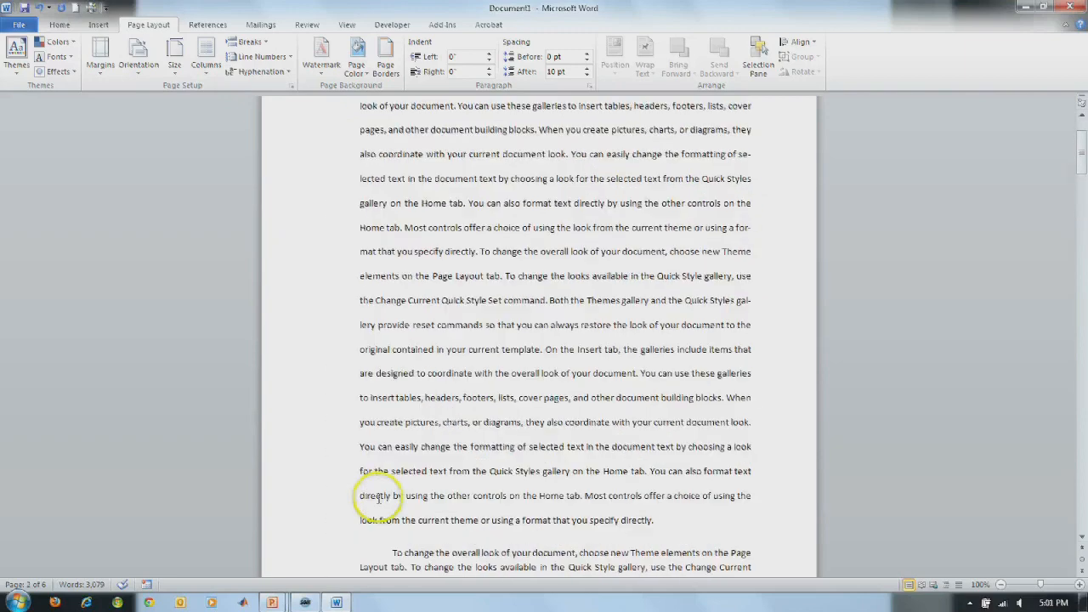
pyautogui.scroll(-4, 377, 498)
pyautogui.scroll(1, 379, 502)
pyautogui.scroll(3, 379, 502)
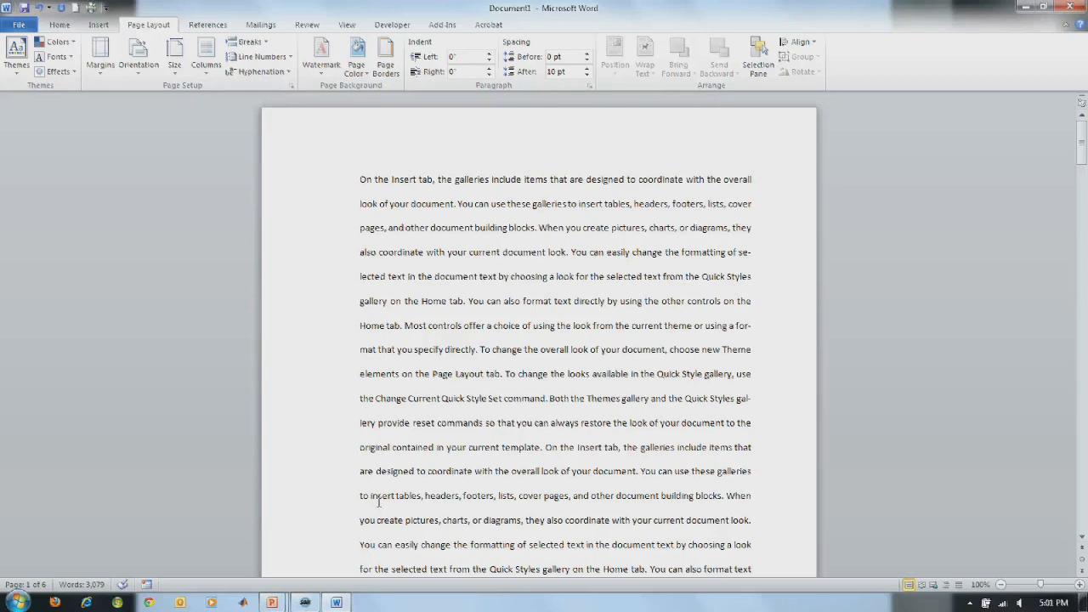
pyautogui.scroll(-15, 378, 504)
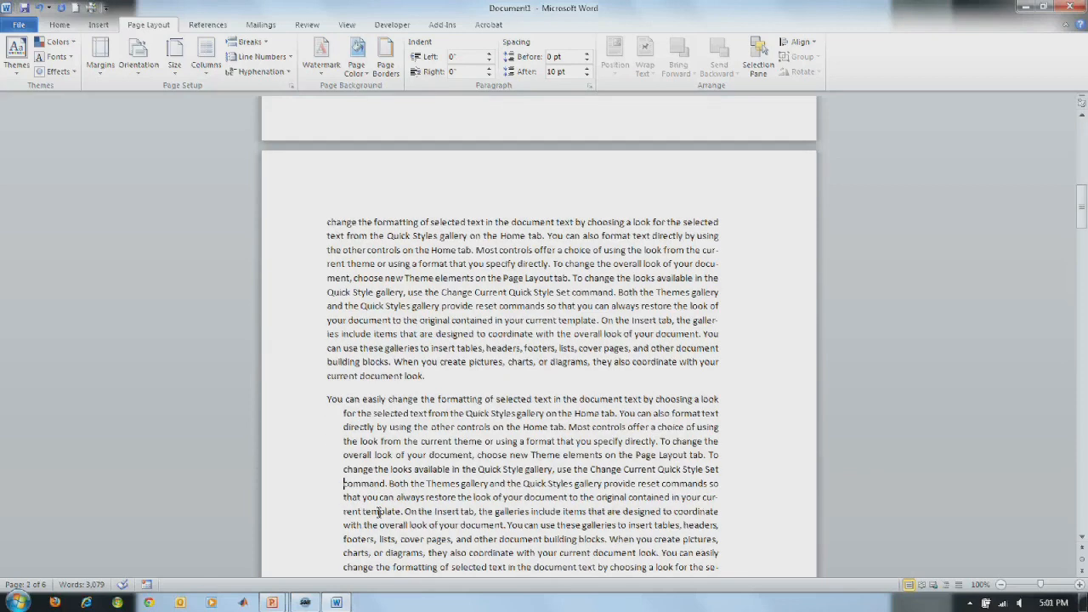
# Step: Insert a continuous section break before the hanging-indent paragraph on page 2 and show the formatting marks
pyautogui.scroll(-5, 378, 512)
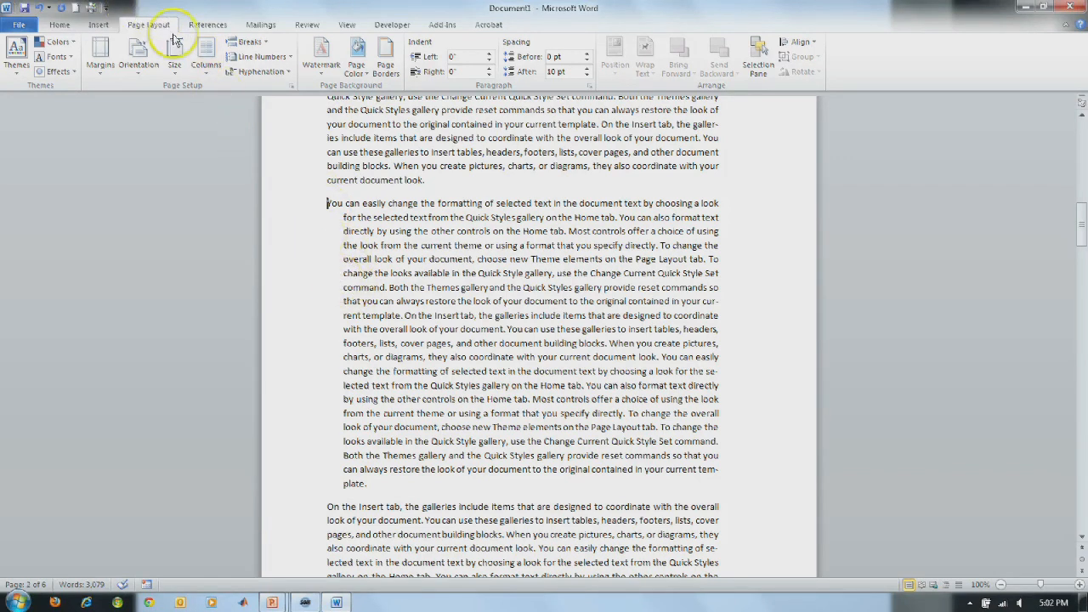
pyautogui.click(252, 41)
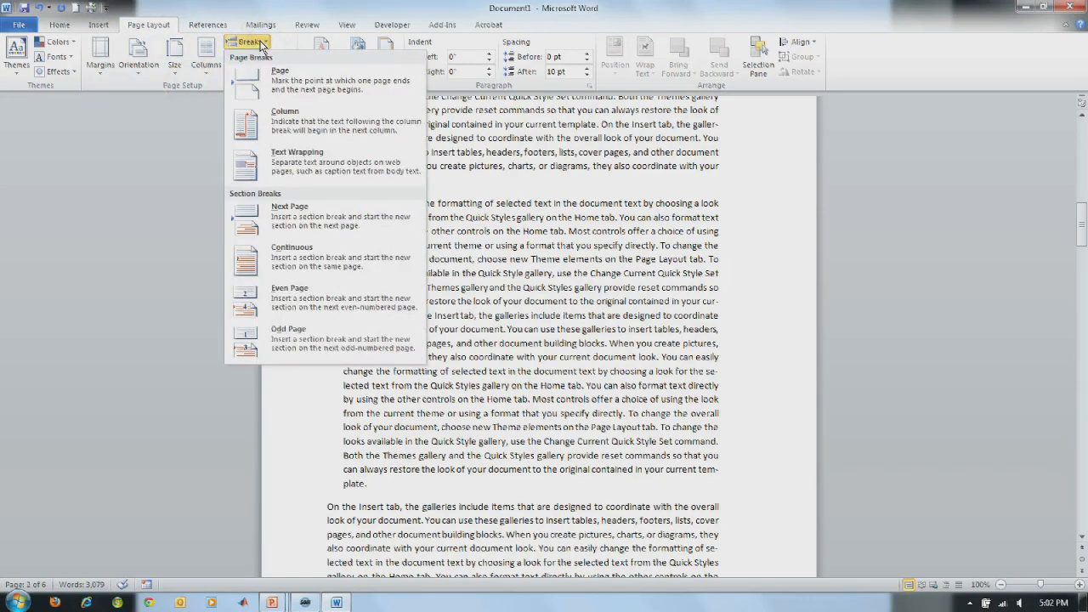
pyautogui.click(299, 264)
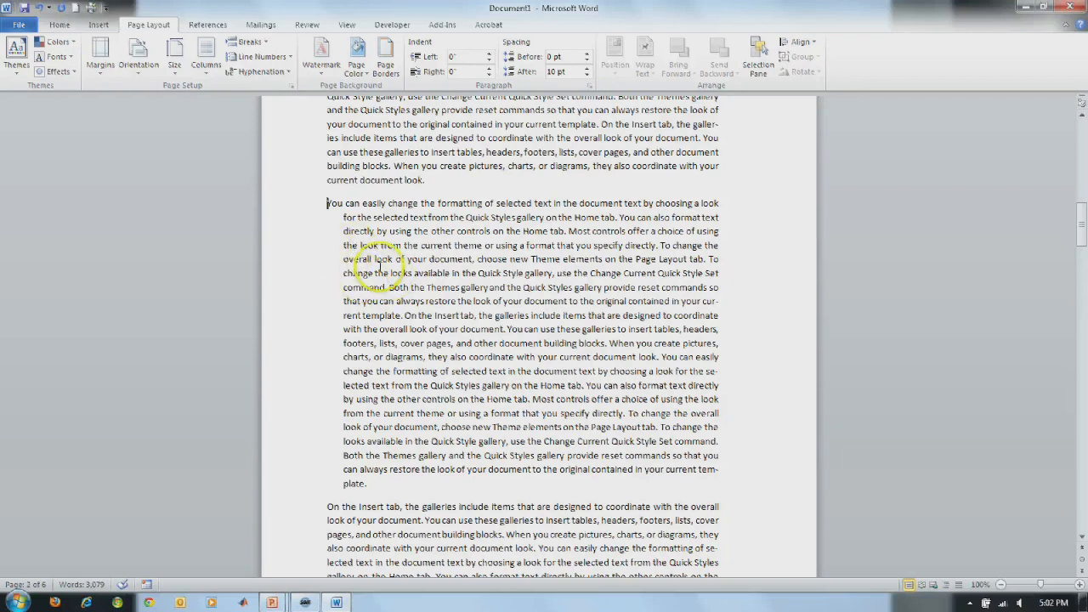
pyautogui.click(59, 25)
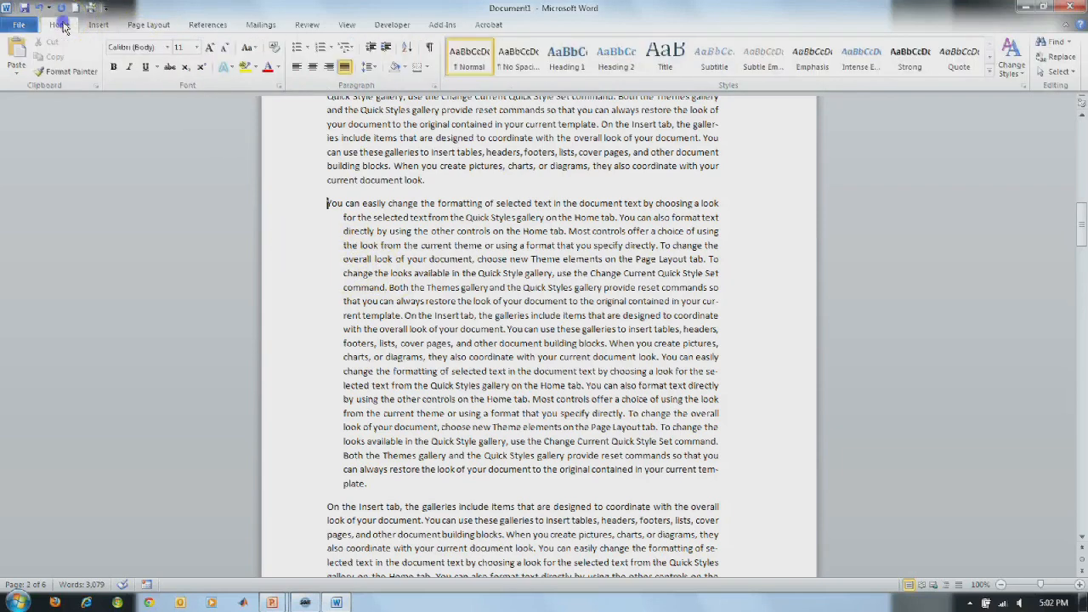
pyautogui.click(429, 47)
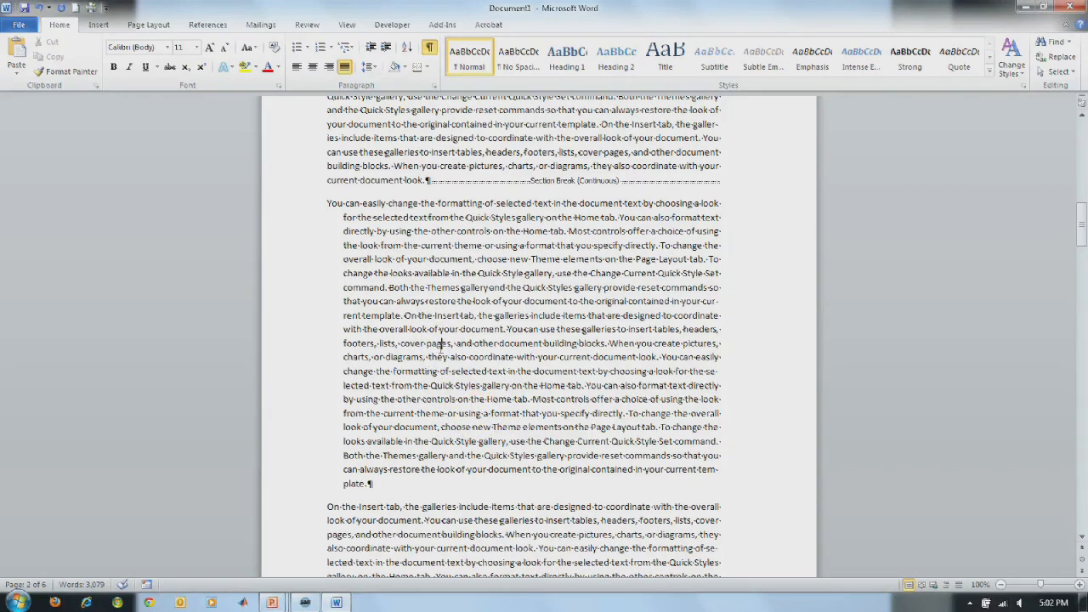
# Step: Review the pages around the section break and change the section after it to landscape orientation
pyautogui.scroll(15, 442, 344)
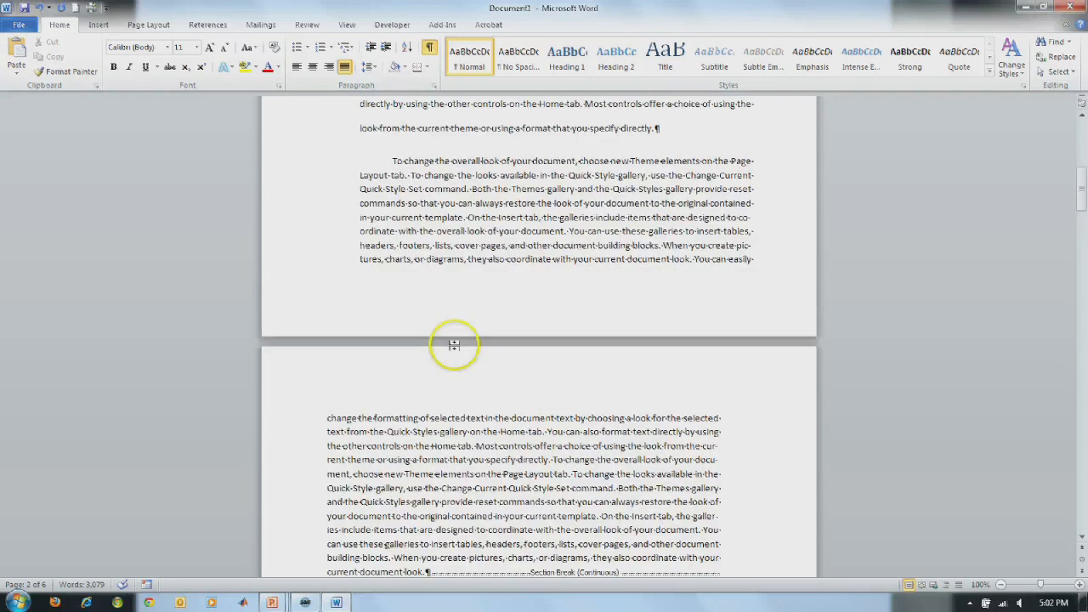
pyautogui.scroll(-10, 455, 344)
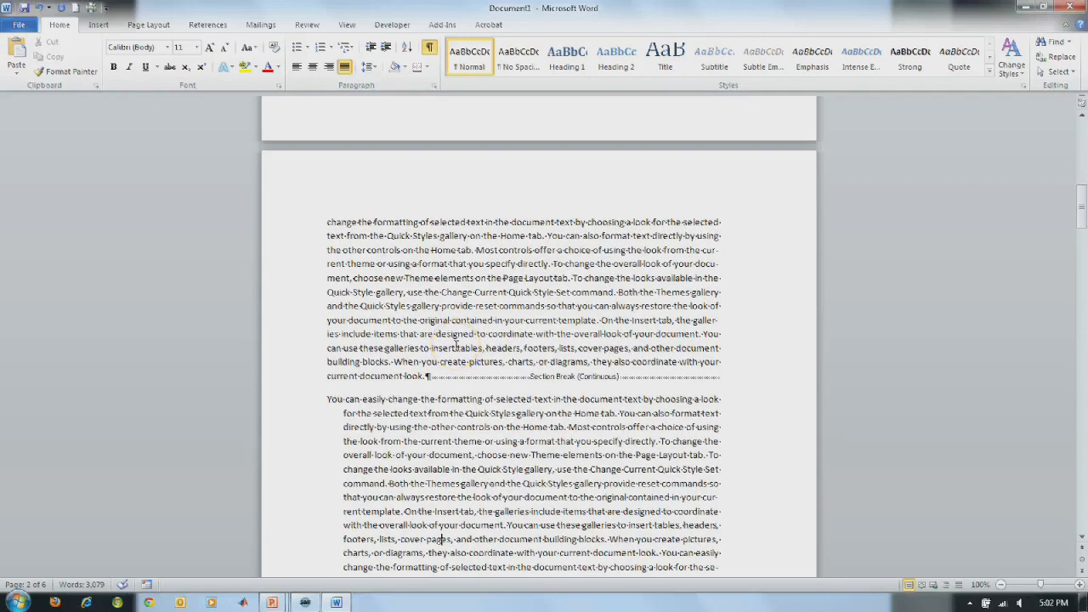
pyautogui.scroll(-15, 455, 344)
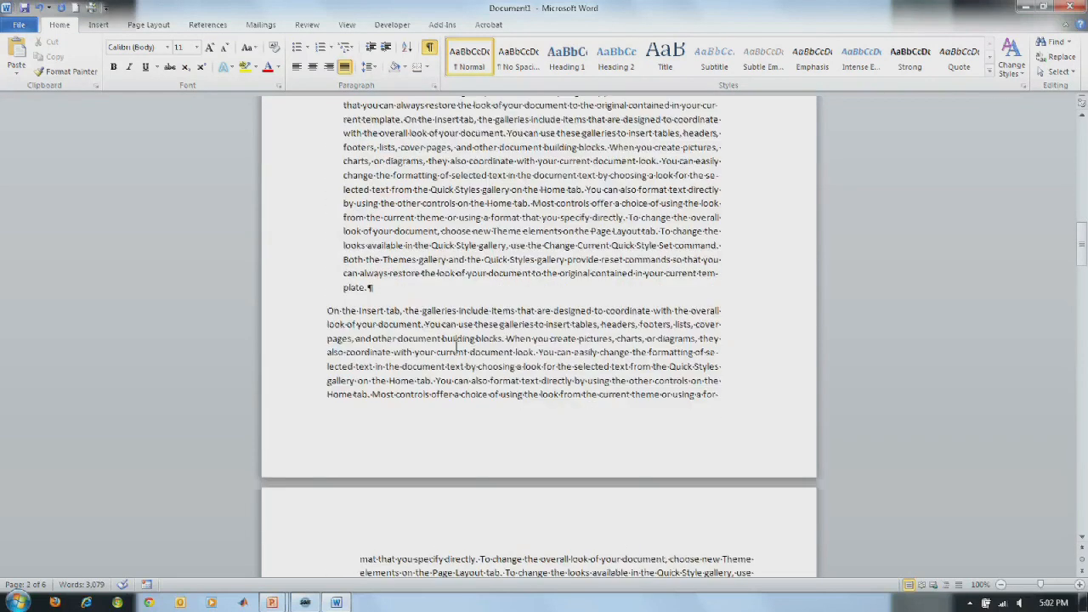
pyautogui.scroll(-7, 456, 344)
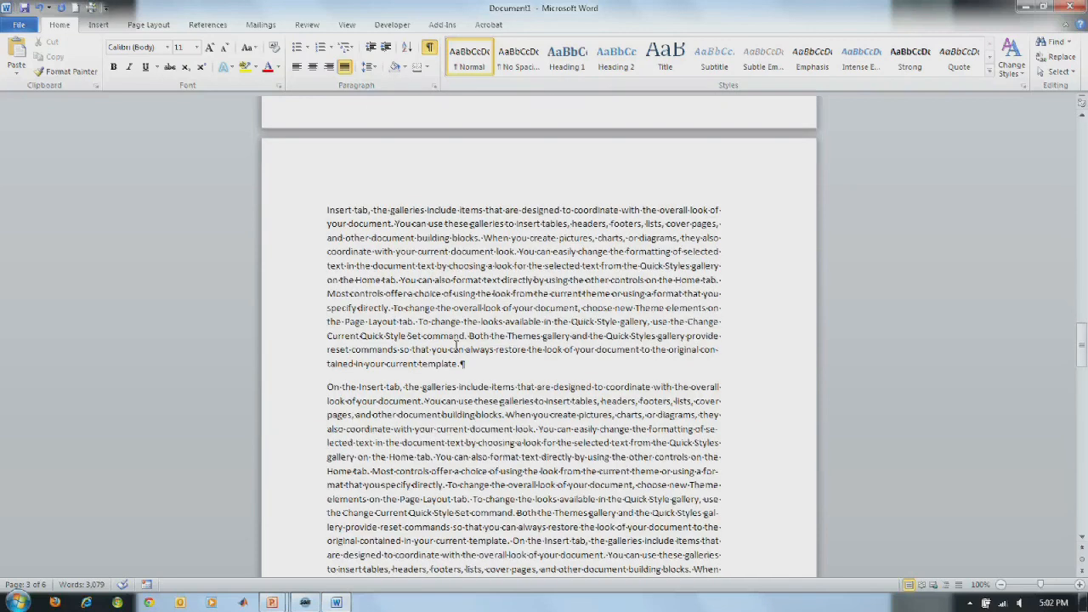
pyautogui.scroll(12, 455, 344)
pyautogui.click(457, 329)
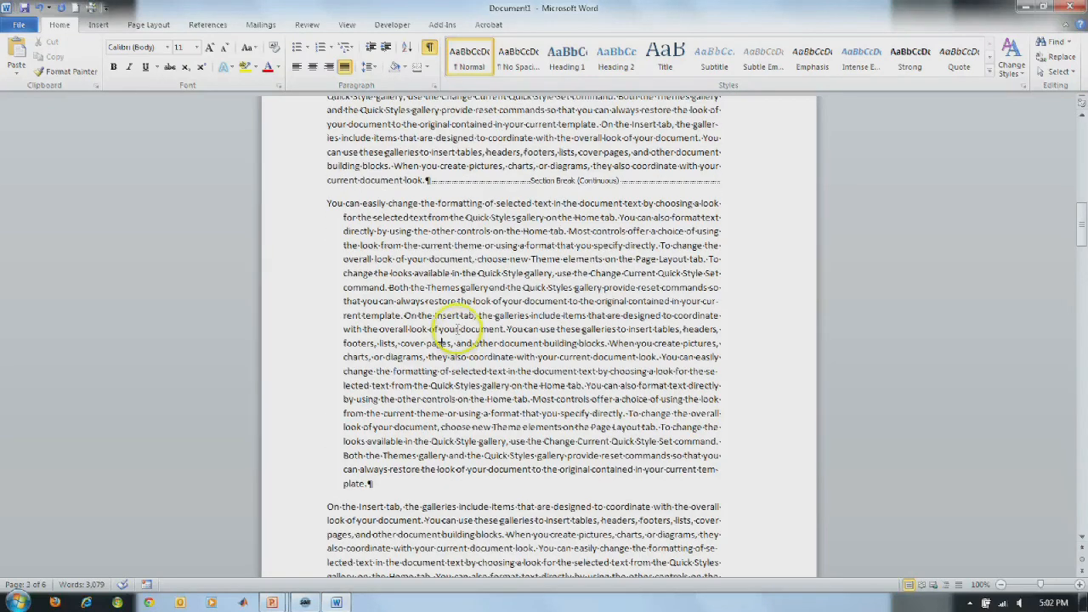
pyautogui.click(164, 26)
pyautogui.click(139, 53)
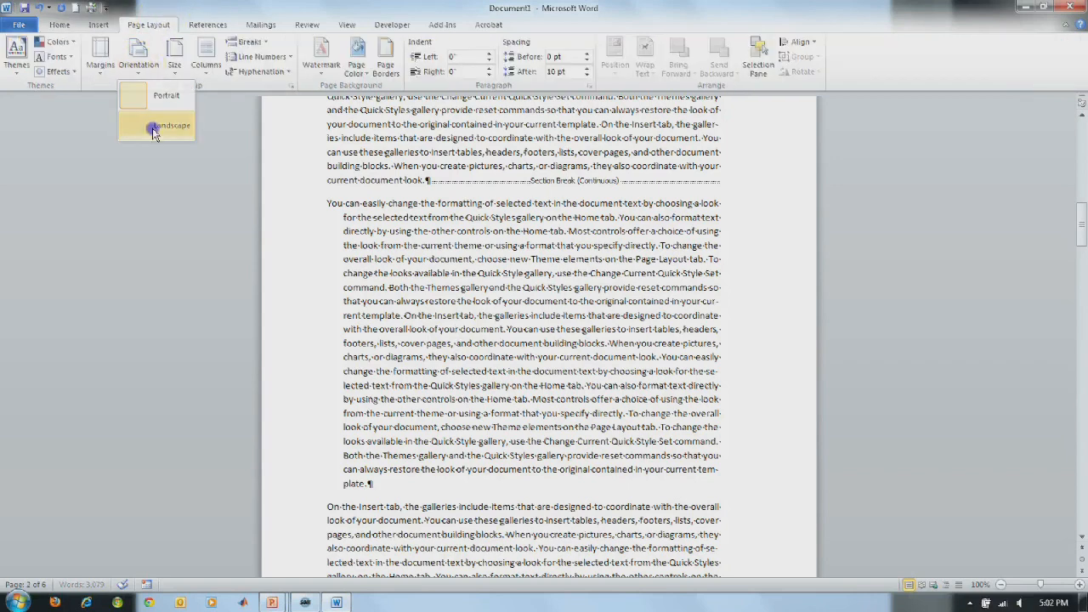
pyautogui.click(155, 128)
# Step: Examine the portrait and landscape pages around the section break, and undo the orientation change
pyautogui.scroll(-10, 396, 303)
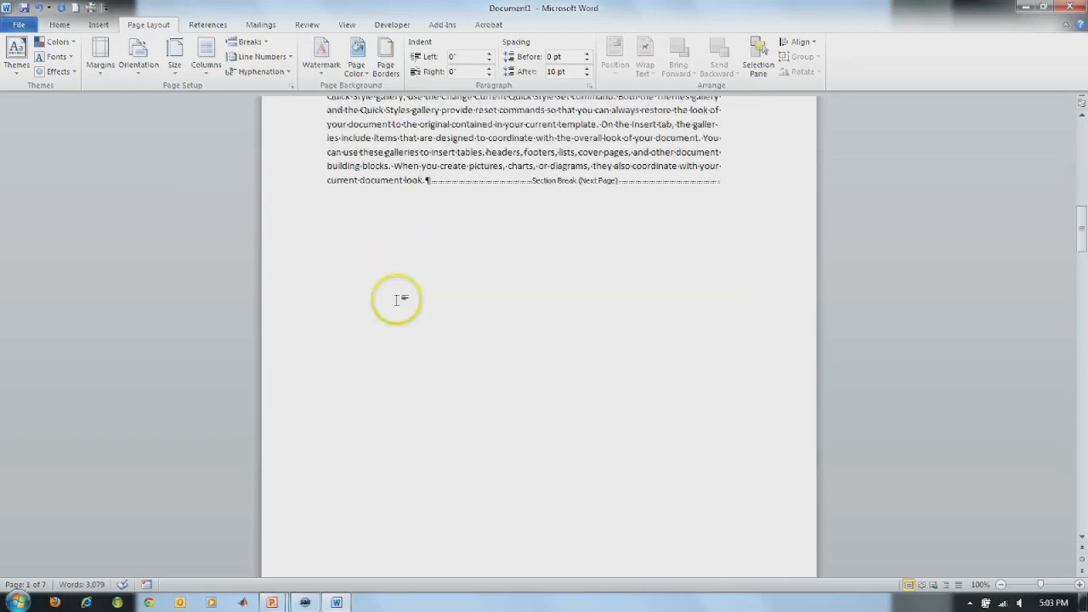
pyautogui.scroll(3, 396, 299)
pyautogui.scroll(-8, 396, 299)
pyautogui.scroll(-20, 397, 297)
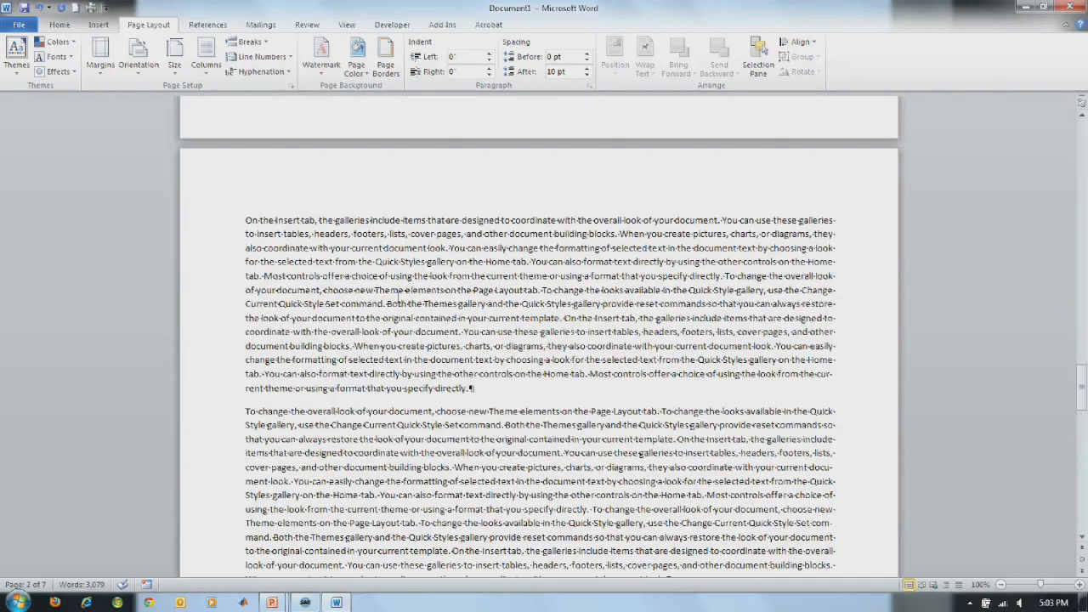
pyautogui.scroll(10, 396, 297)
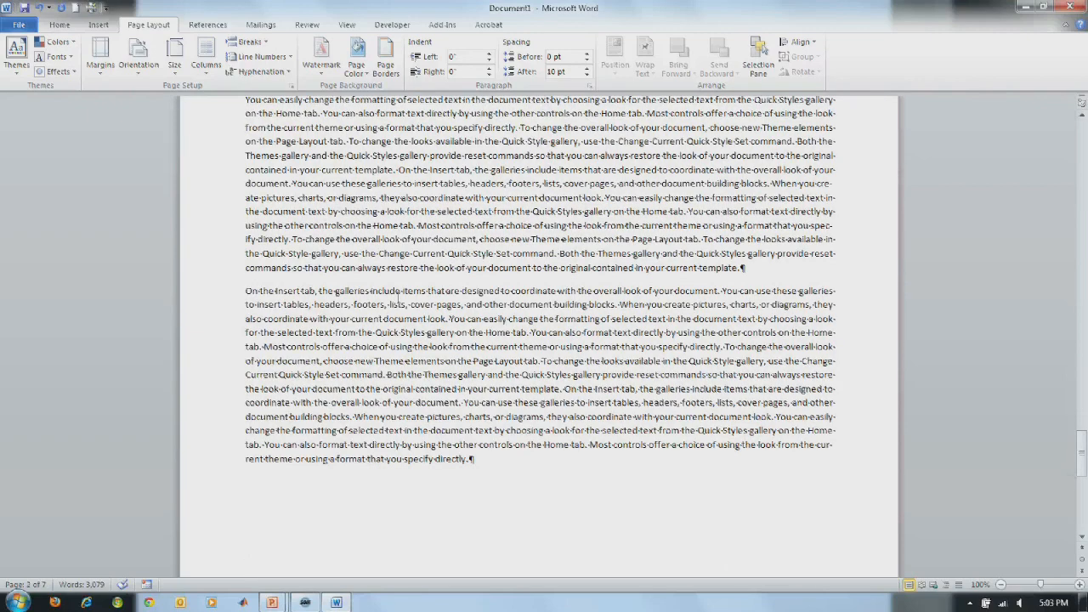
pyautogui.scroll(-15, 399, 294)
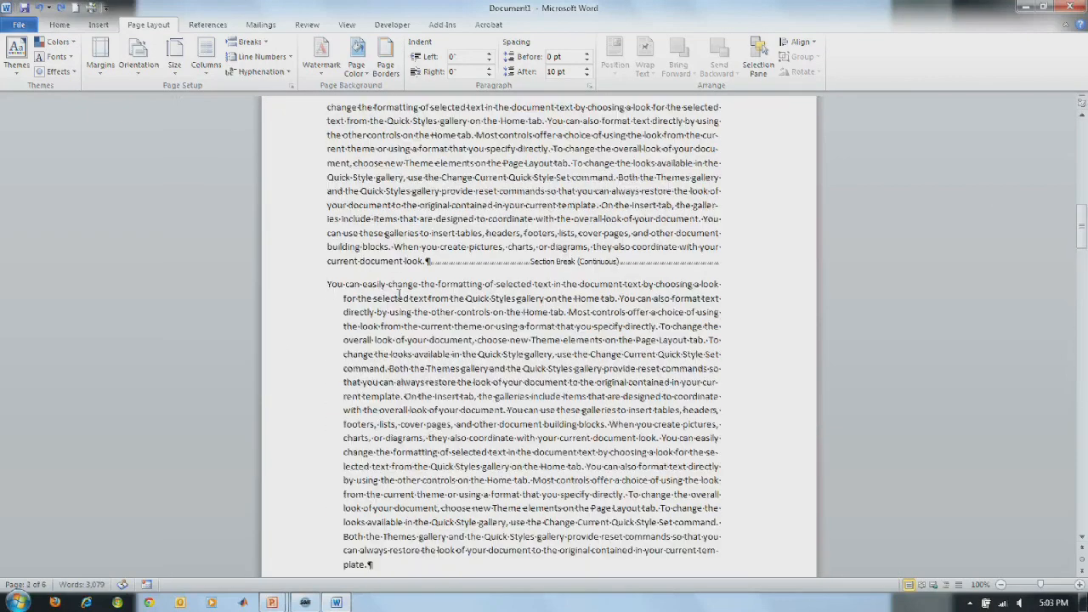
pyautogui.scroll(-5, 398, 292)
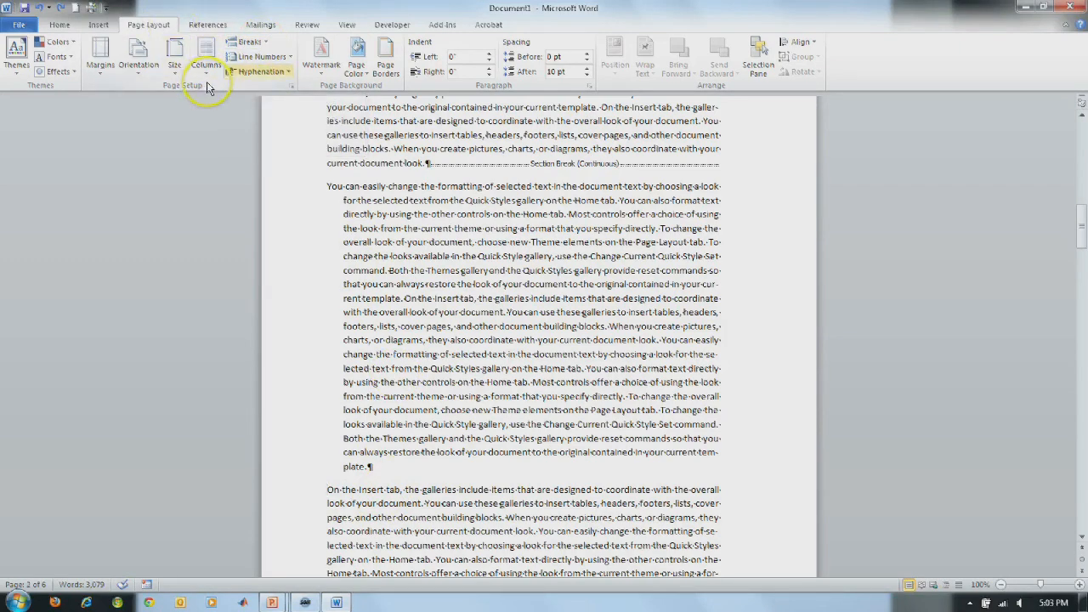
# Step: Insert a continuous section break directly after the hanging-indent paragraph on page 2
pyautogui.click(251, 41)
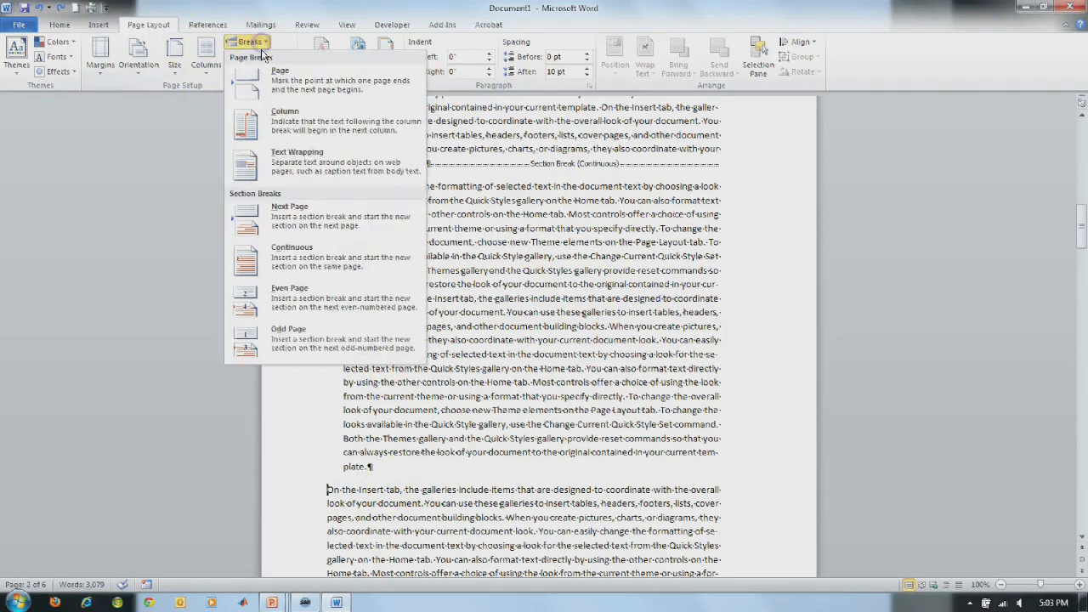
pyautogui.click(321, 268)
pyautogui.click(320, 266)
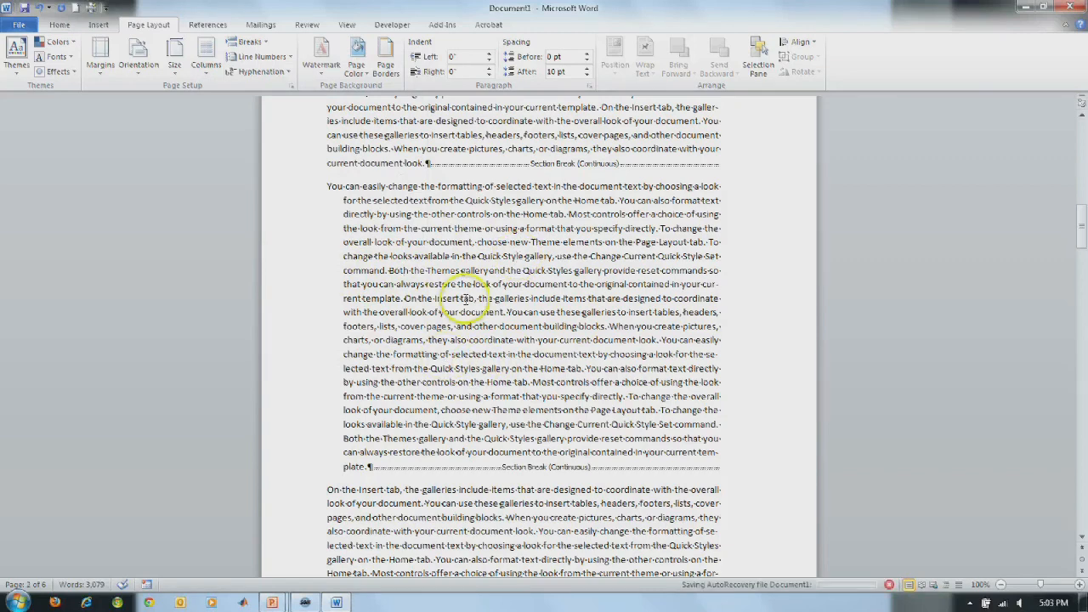
# Step: Change the hanging-indent paragraph's section to landscape orientation and review the pages before and after it
pyautogui.click(143, 72)
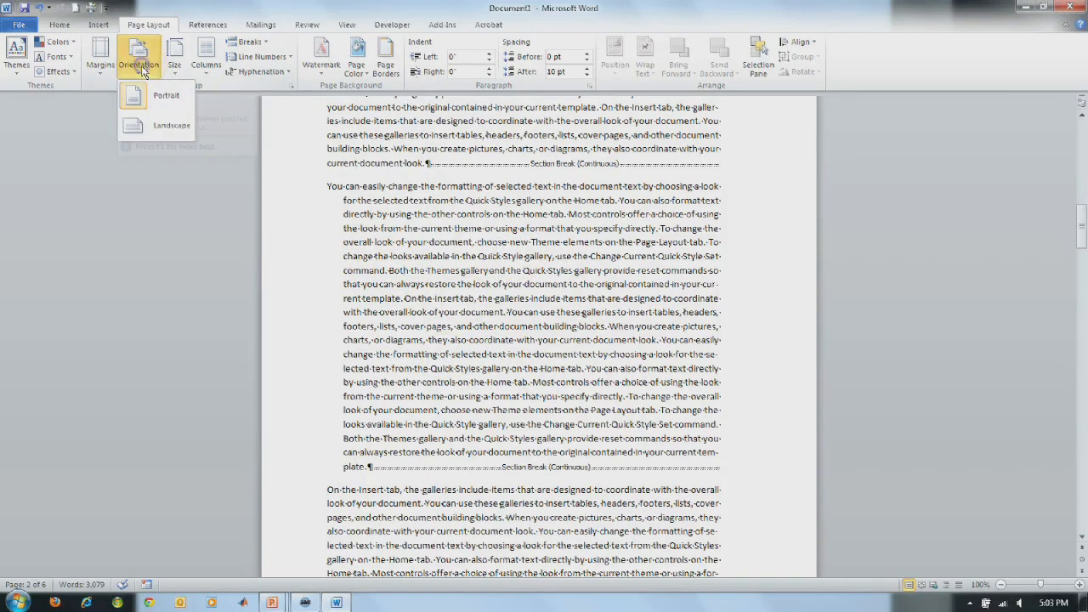
pyautogui.click(143, 127)
pyautogui.scroll(-10, 391, 288)
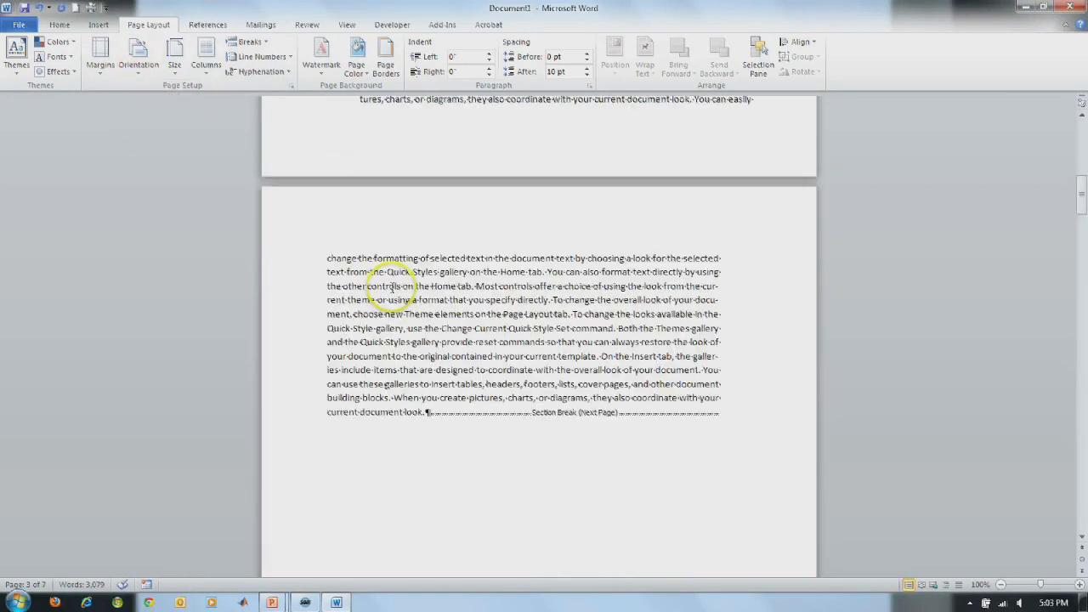
pyautogui.scroll(10, 391, 287)
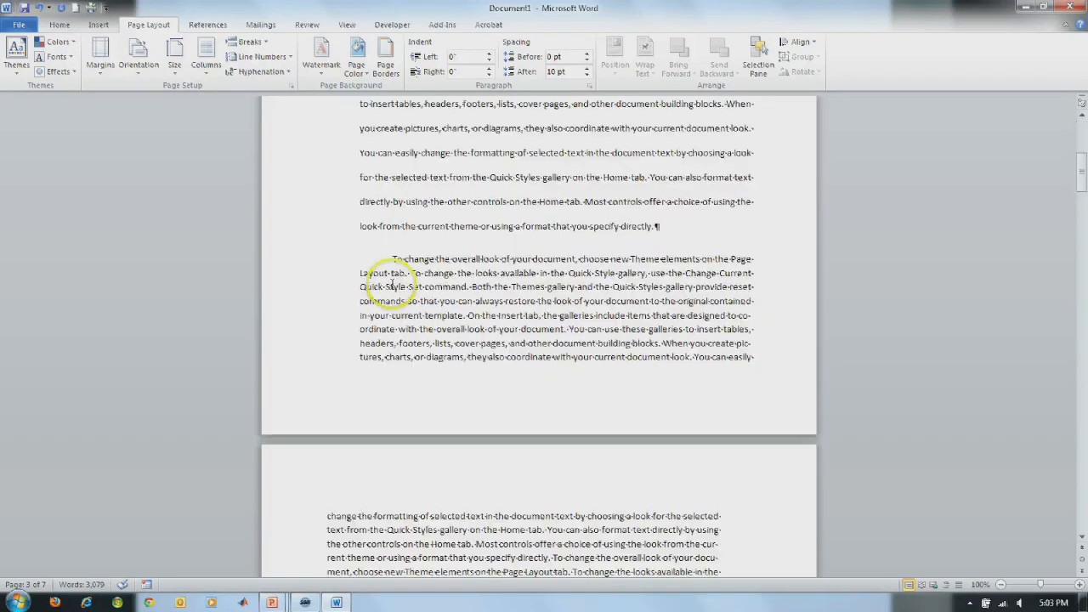
pyautogui.scroll(2, 391, 288)
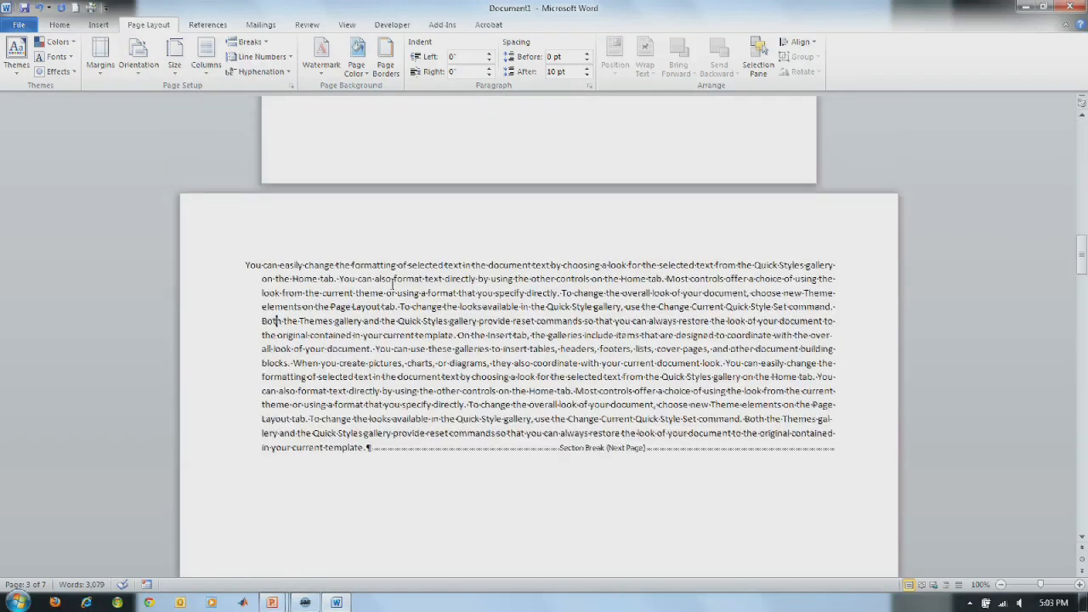
pyautogui.scroll(-15, 391, 287)
pyautogui.scroll(-5, 391, 285)
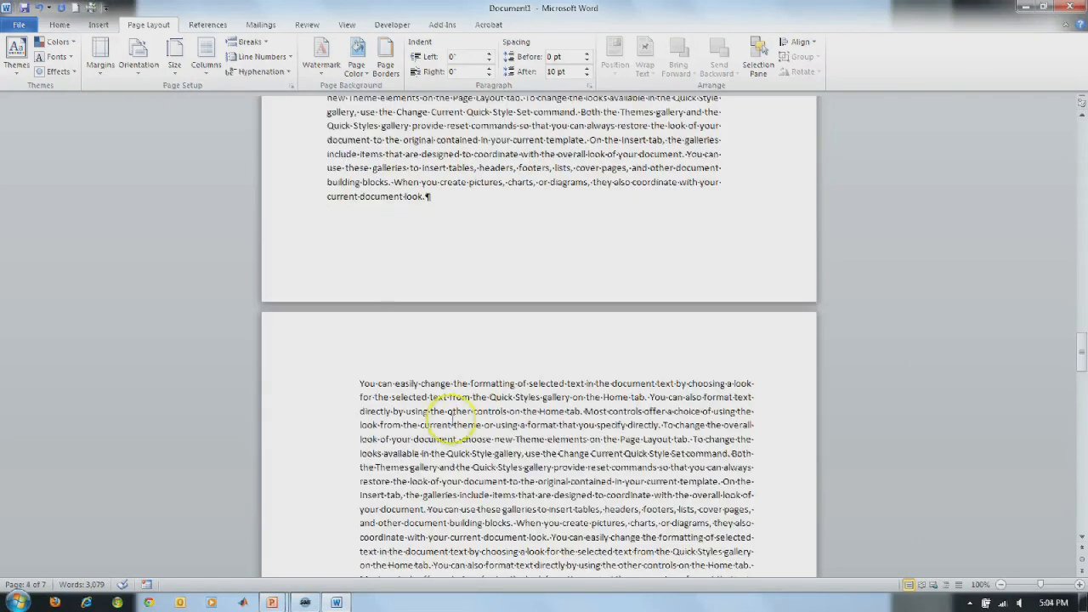
pyautogui.scroll(20, 453, 418)
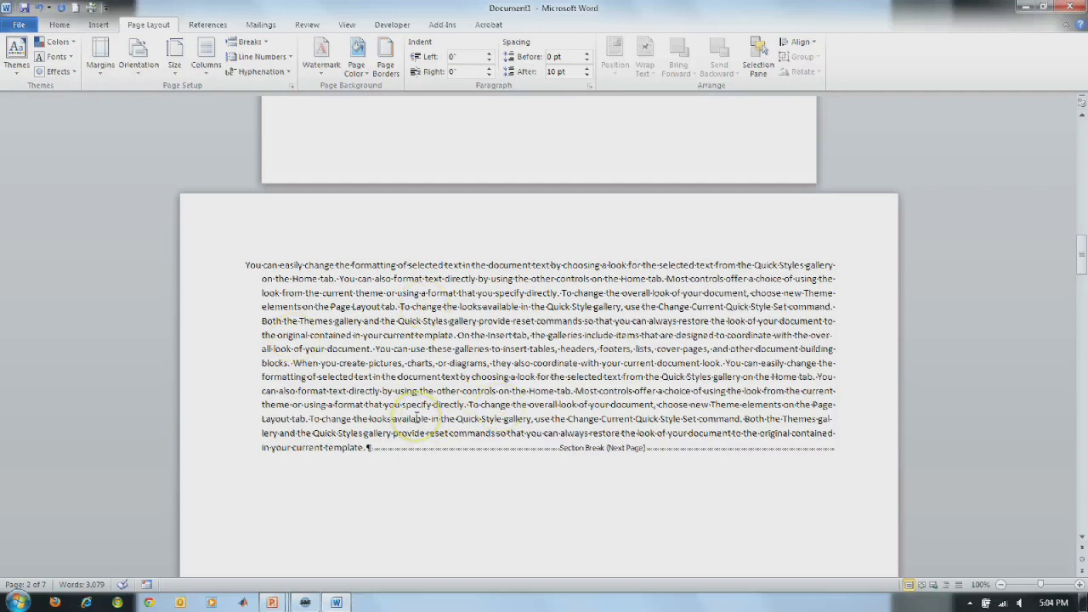
pyautogui.scroll(2, 416, 418)
# Step: Set the hanging-indent paragraph's section back to portrait orientation and review the section breaks around it
pyautogui.click(435, 418)
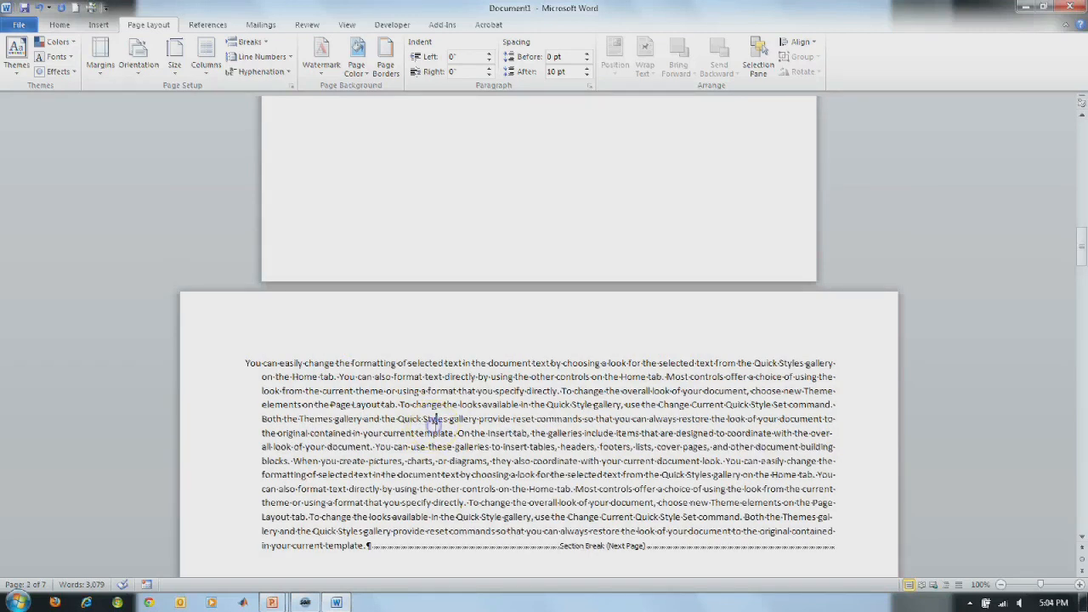
pyautogui.click(138, 63)
pyautogui.click(146, 101)
pyautogui.scroll(-2, 414, 353)
pyautogui.scroll(14, 414, 354)
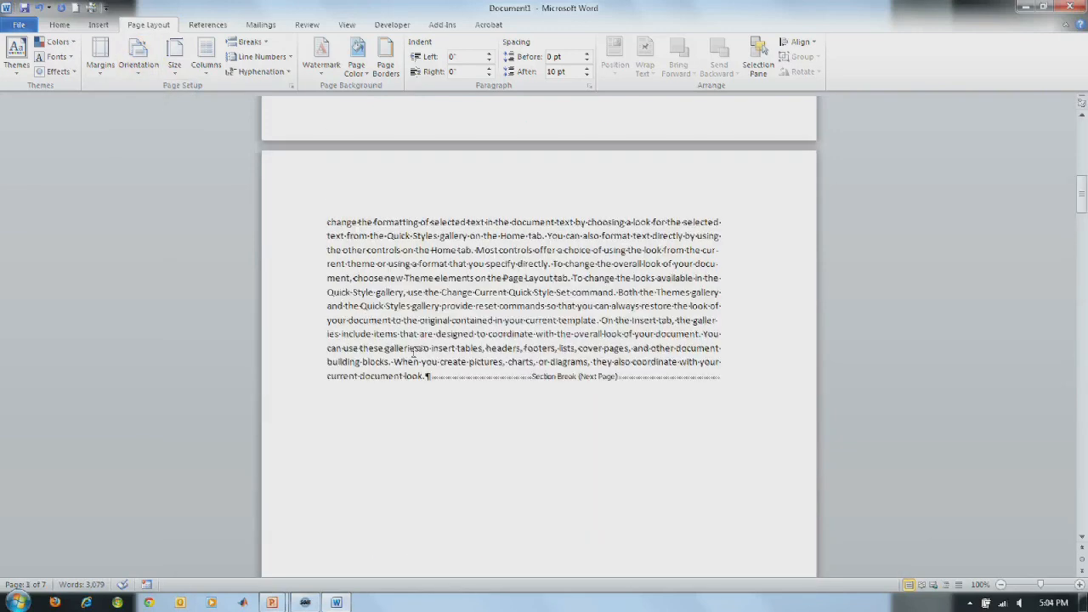
pyautogui.scroll(-2, 415, 353)
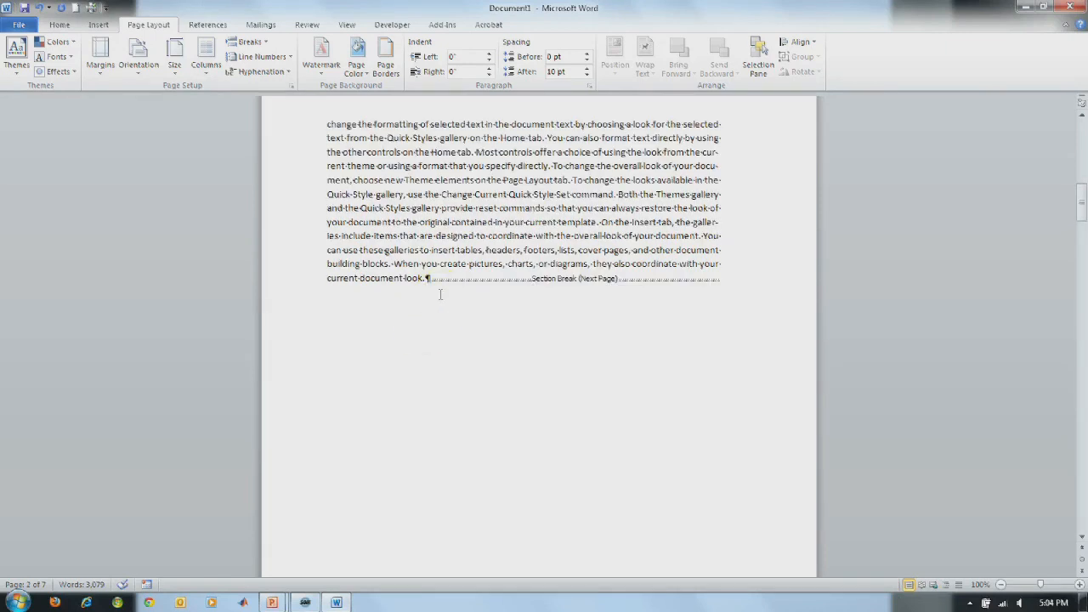
pyautogui.scroll(-6, 440, 294)
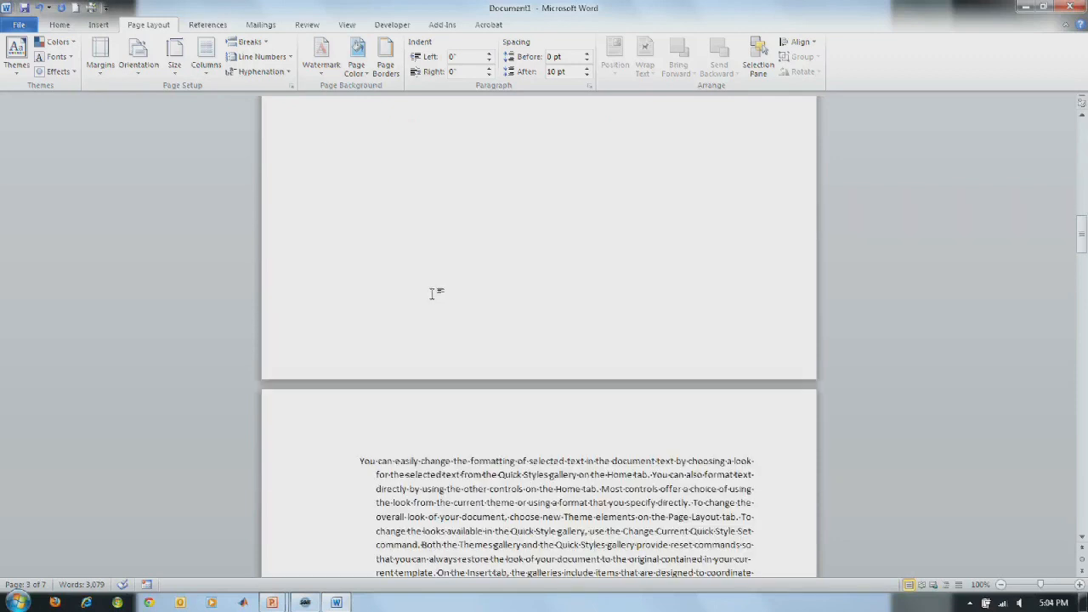
pyautogui.scroll(6, 435, 292)
# Step: Delete the section breaks before and after the hanging-indent paragraph and check the surrounding pages
pyautogui.click(431, 281)
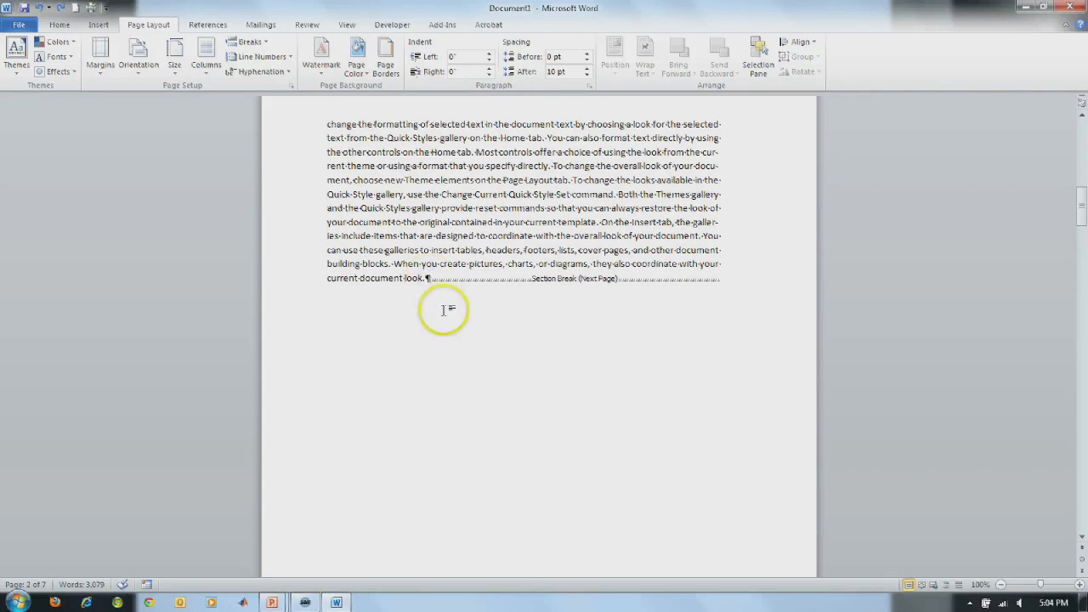
pyautogui.press('Delete')
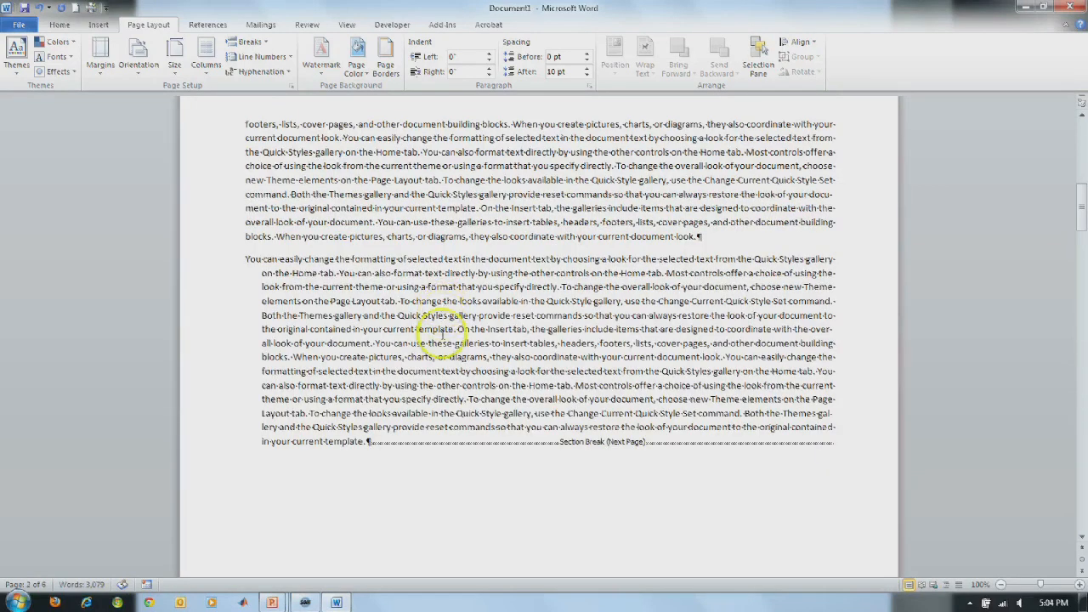
pyautogui.click(372, 443)
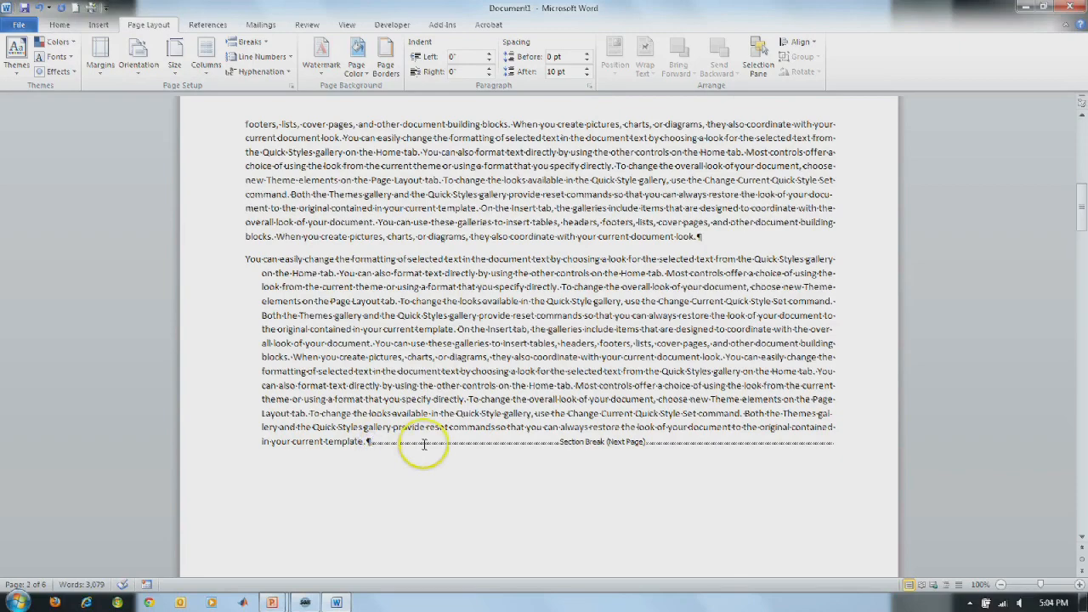
pyautogui.press('Delete')
pyautogui.scroll(17, 417, 437)
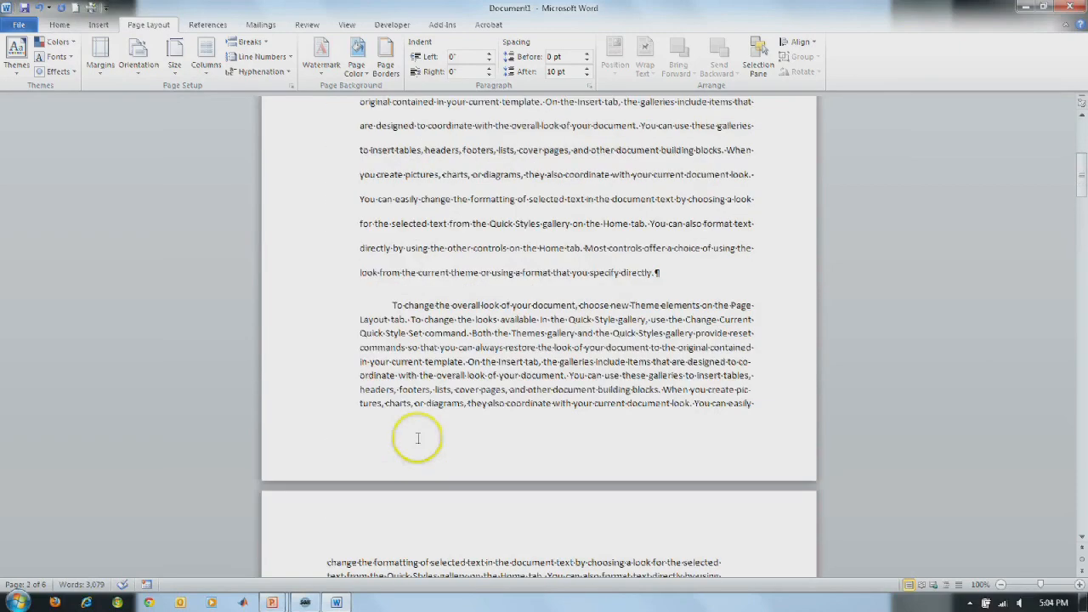
pyautogui.scroll(-15, 417, 438)
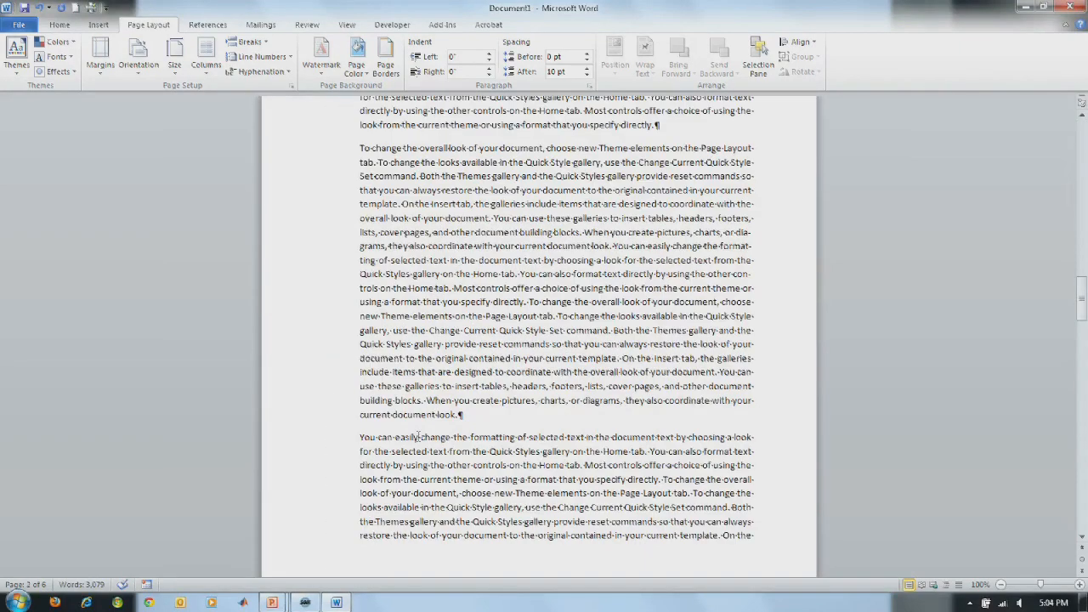
pyautogui.scroll(-7, 418, 438)
pyautogui.scroll(15, 417, 438)
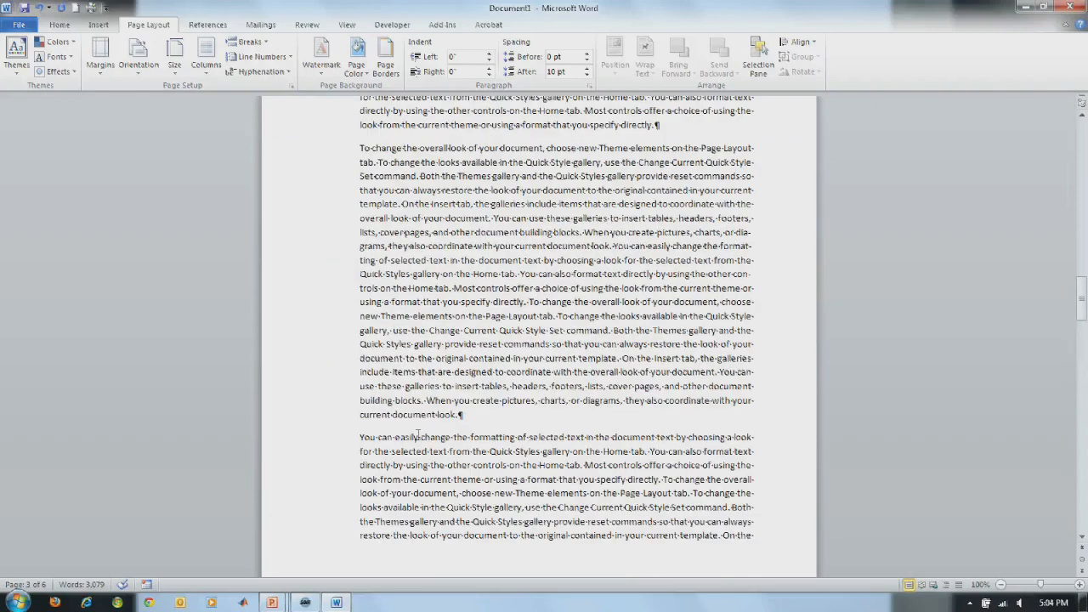
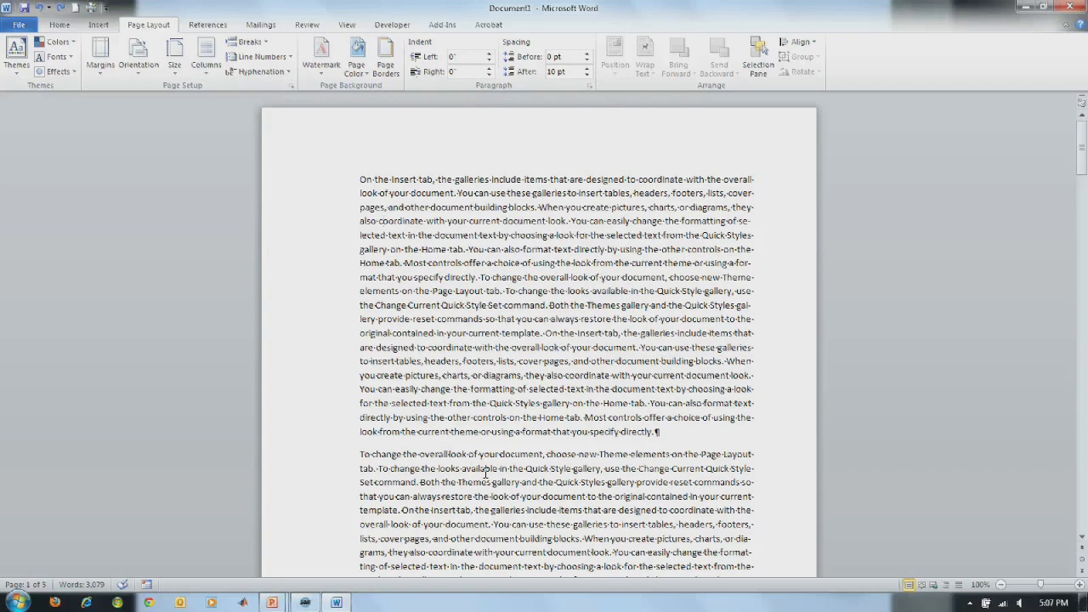
# Step: Add the lines "Word 2010" and "Formatting Documents" above the first paragraph of the document
pyautogui.click(359, 181)
pyautogui.click(381, 241)
pyautogui.click(360, 179)
pyautogui.press('Return')
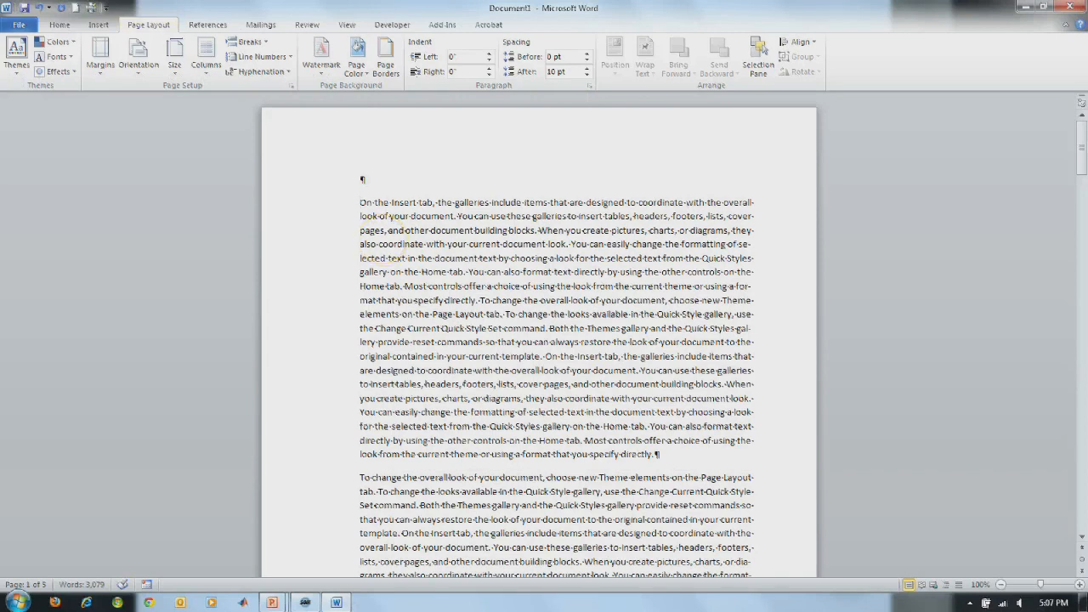
pyautogui.write('Word 2010')
pyautogui.press('Return')
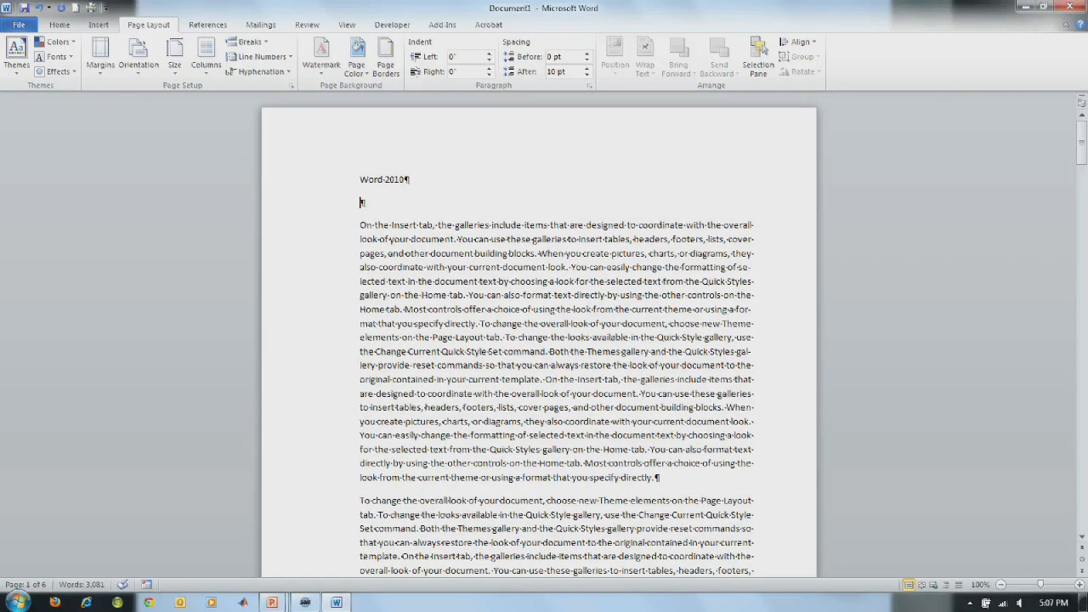
pyautogui.write('Formatting Documents')
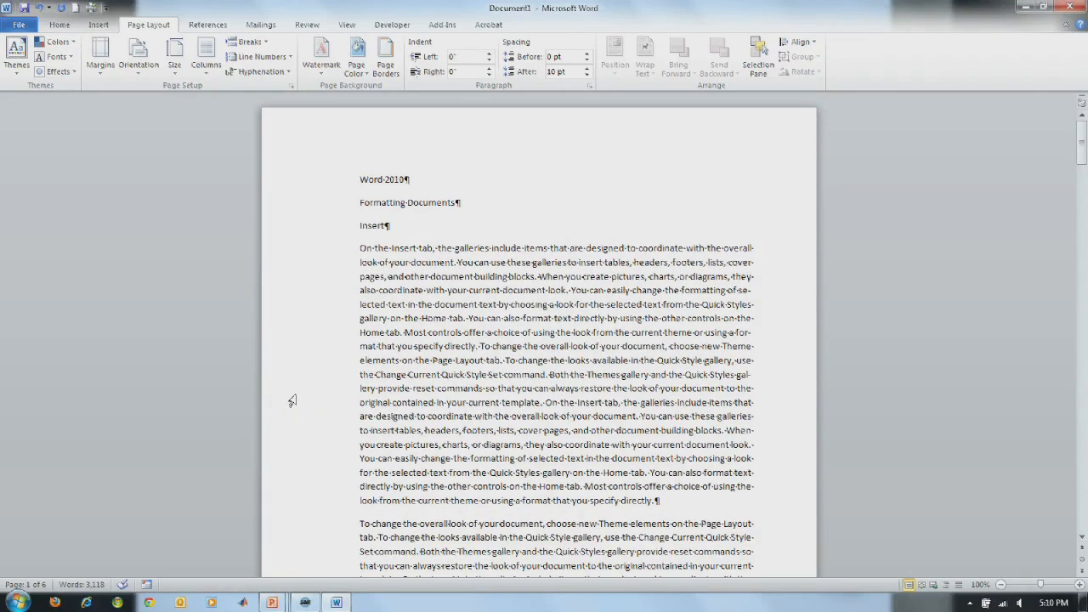
# Step: Examine the unstyled heading lines and the quotation between the paragraphs throughout the document
pyautogui.click(292, 390)
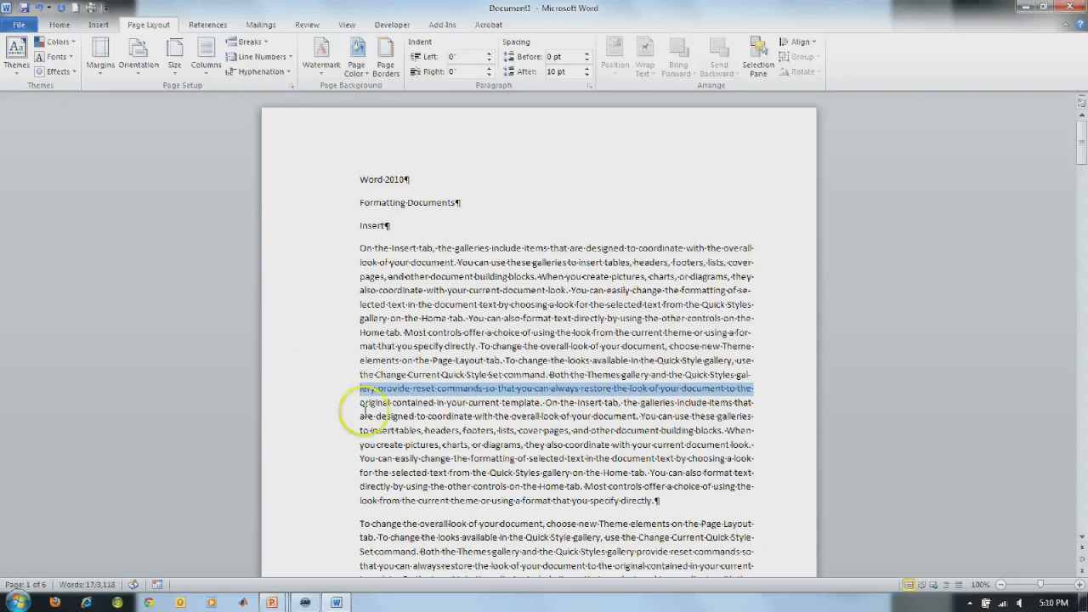
pyautogui.click(369, 414)
pyautogui.scroll(-2, 369, 413)
pyautogui.scroll(-12, 369, 414)
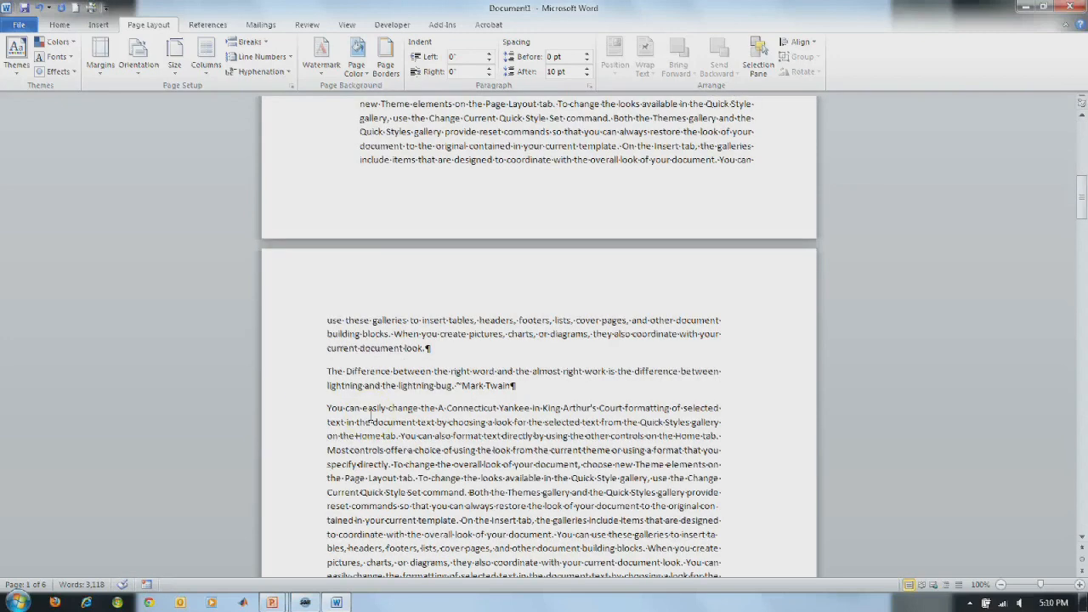
pyautogui.scroll(-4, 369, 414)
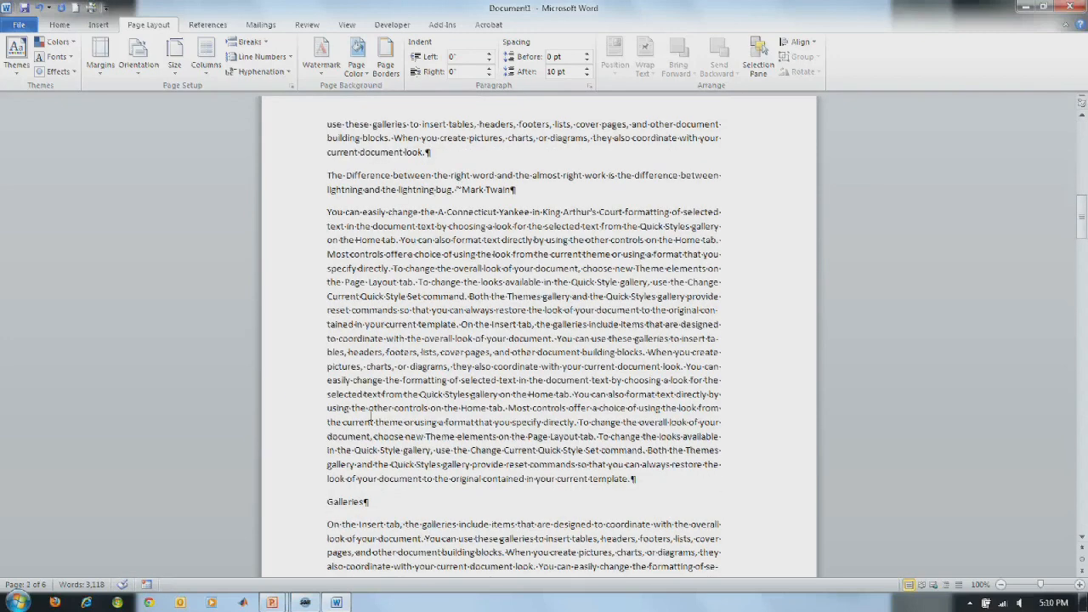
pyautogui.scroll(-6, 369, 414)
pyautogui.scroll(-12, 369, 414)
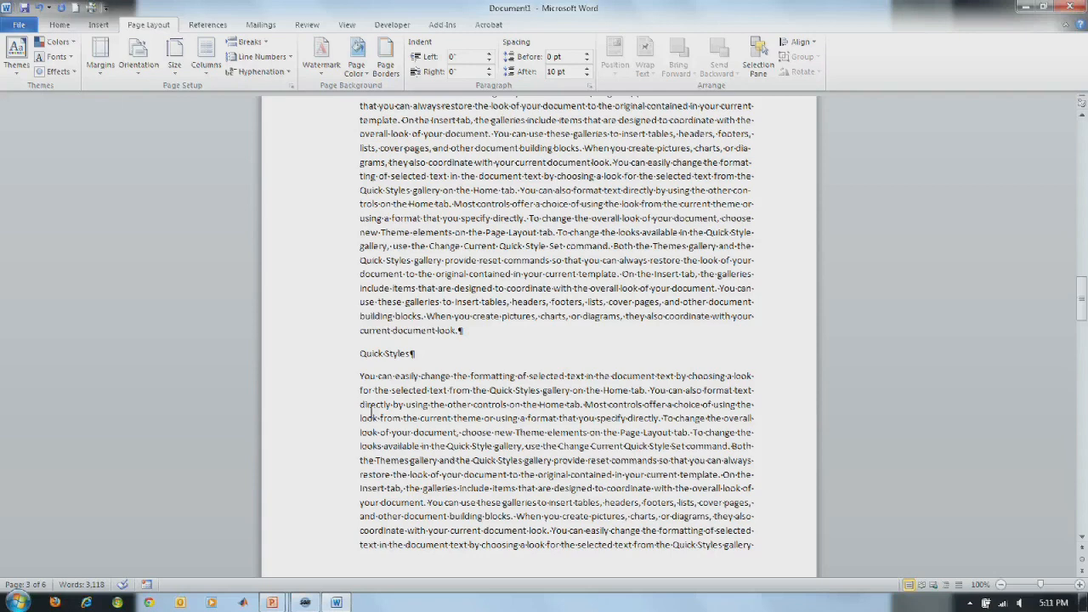
pyautogui.scroll(-20, 370, 412)
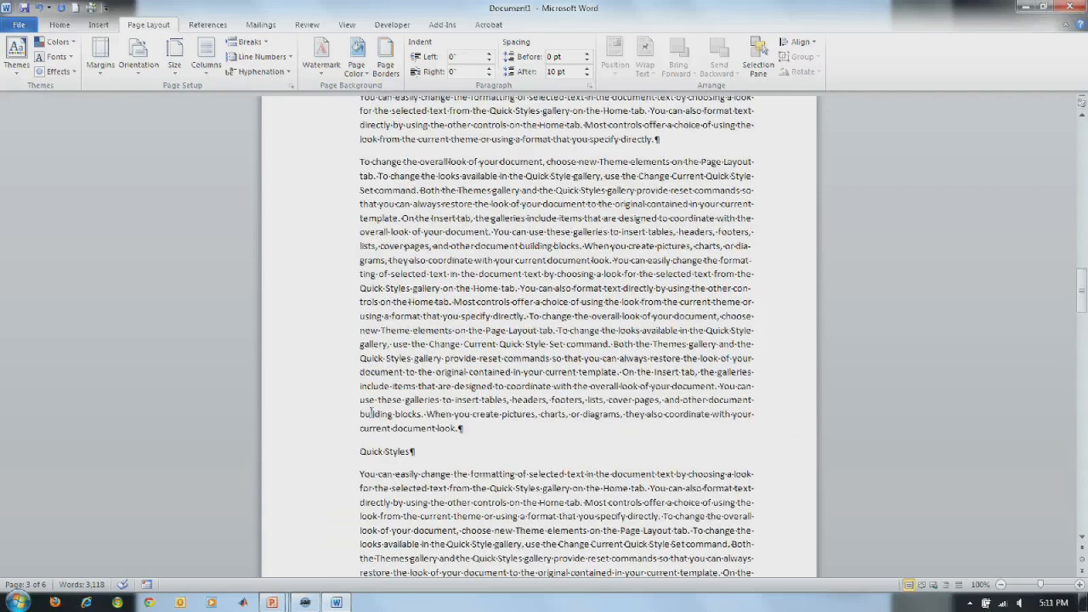
pyautogui.scroll(-10, 370, 412)
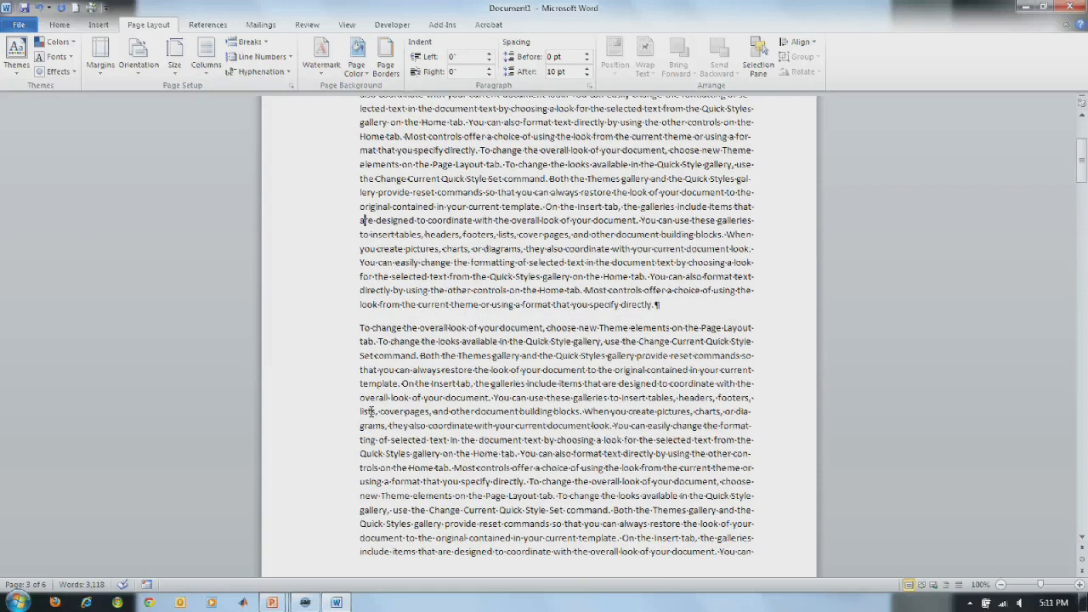
pyautogui.scroll(5, 370, 412)
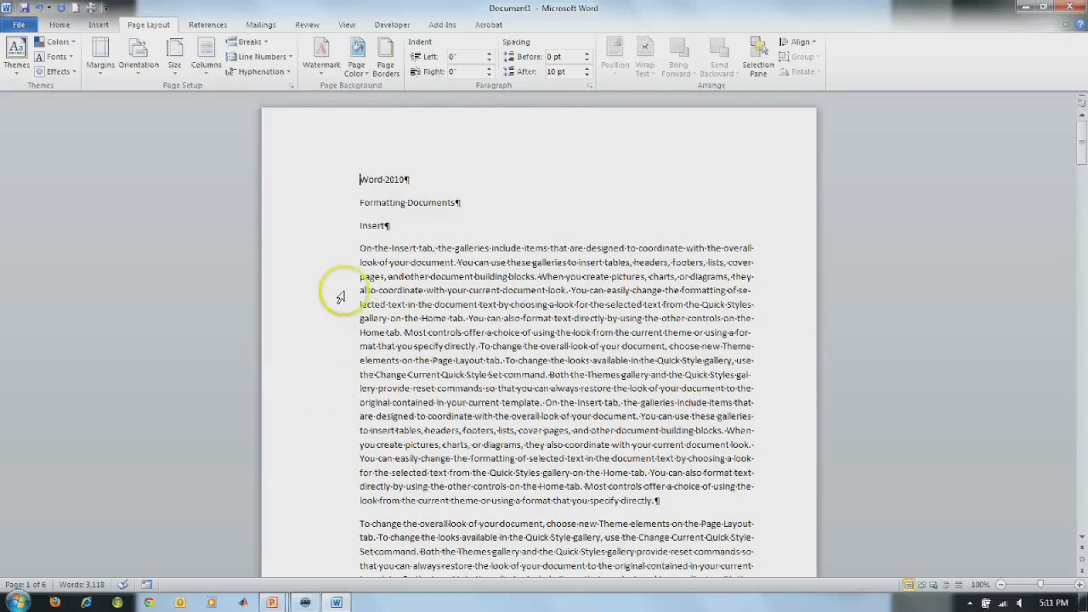
# Step: Apply the Title style to the "Word 2010" line and the Subtitle style to the "Formatting Documents" line
pyautogui.moveTo(360, 180); pyautogui.dragTo(409, 179)
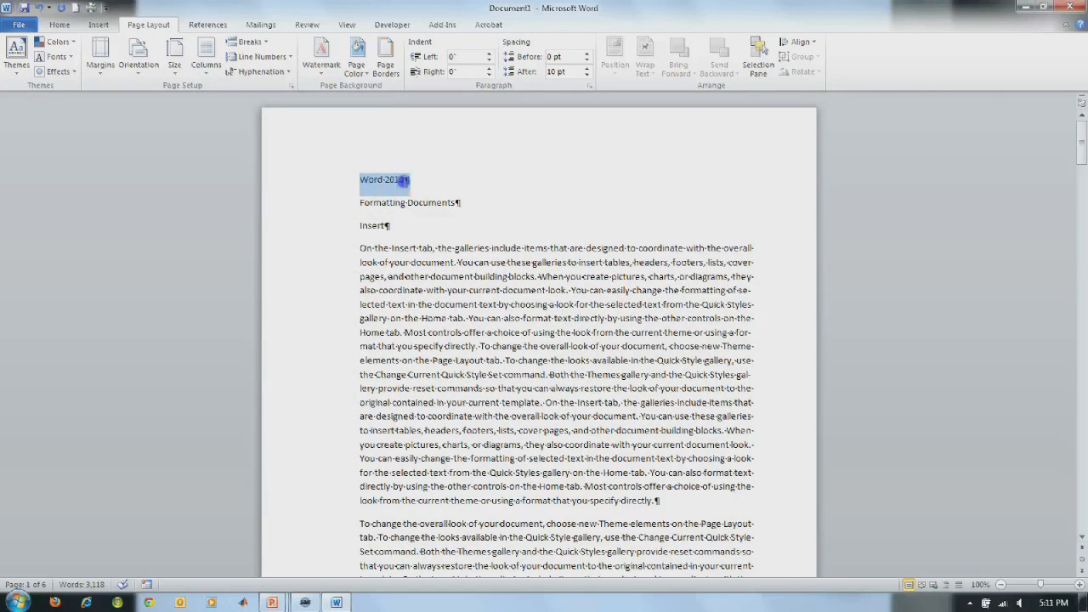
pyautogui.click(59, 24)
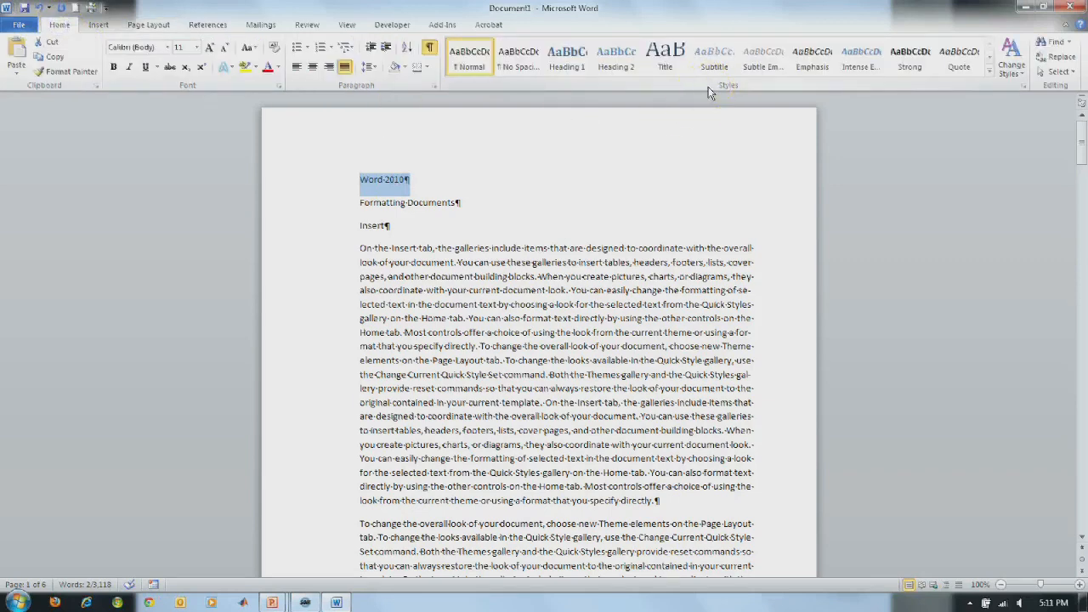
pyautogui.click(668, 59)
pyautogui.click(513, 188)
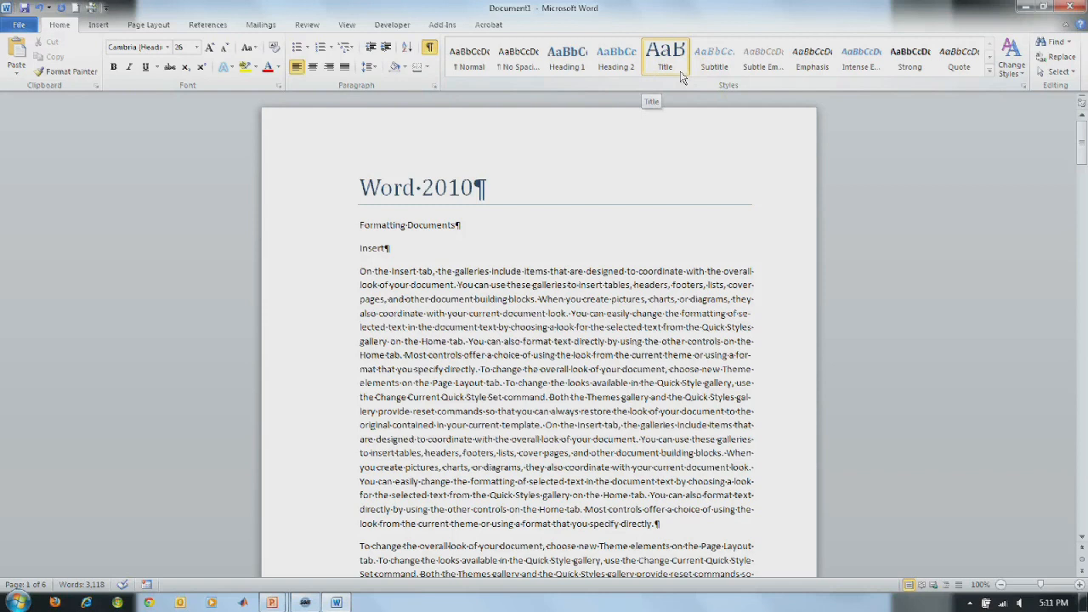
pyautogui.moveTo(355, 224); pyautogui.dragTo(437, 238)
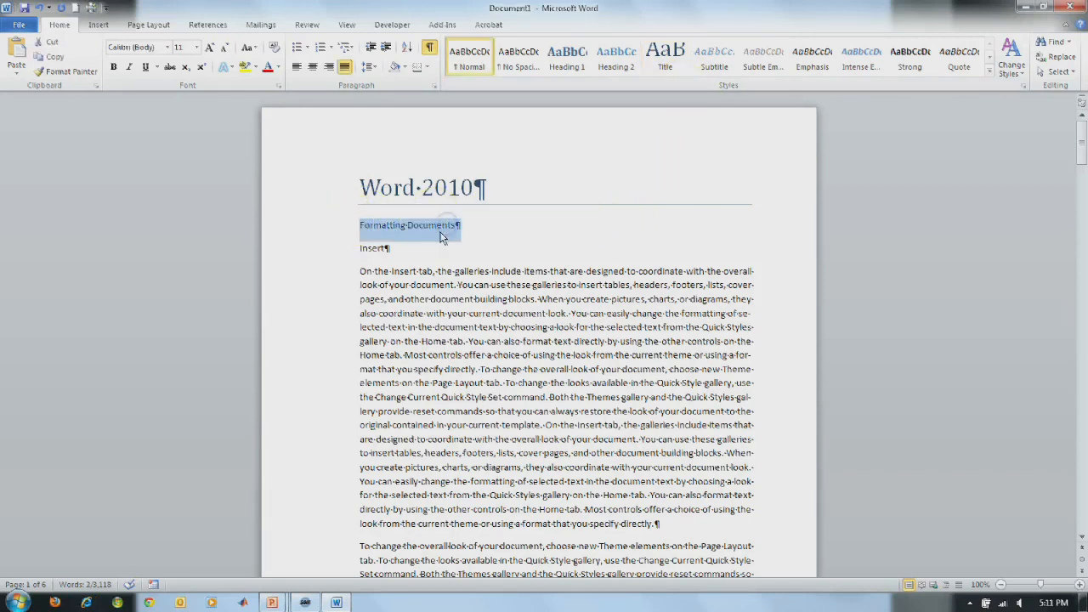
pyautogui.click(718, 58)
# Step: Browse the complete list of available styles for the "Insert" line and give that line the Heading 1 style
pyautogui.click(423, 249)
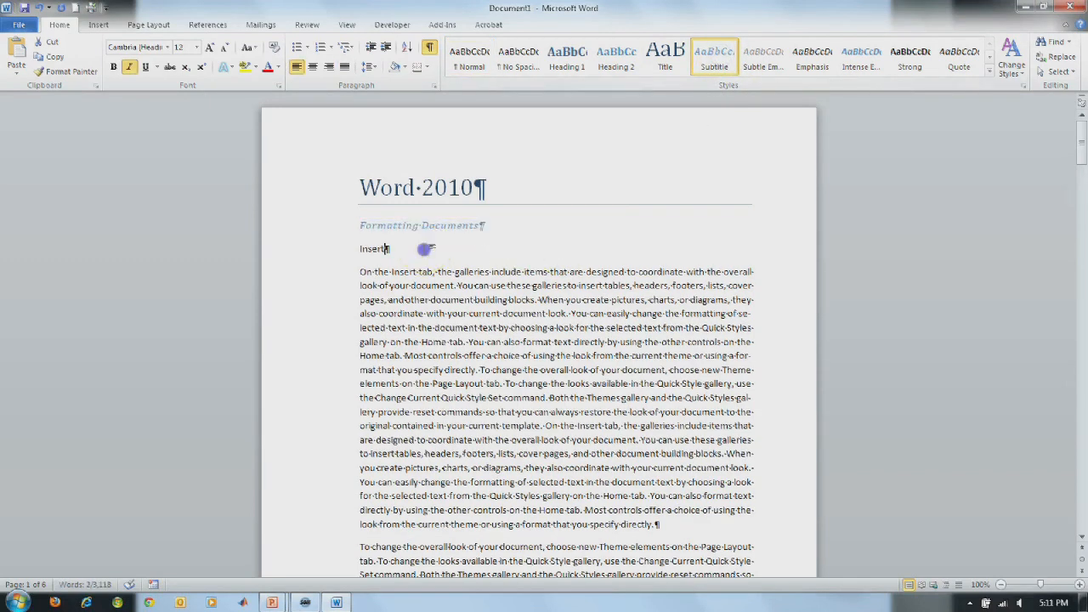
pyautogui.click(356, 253)
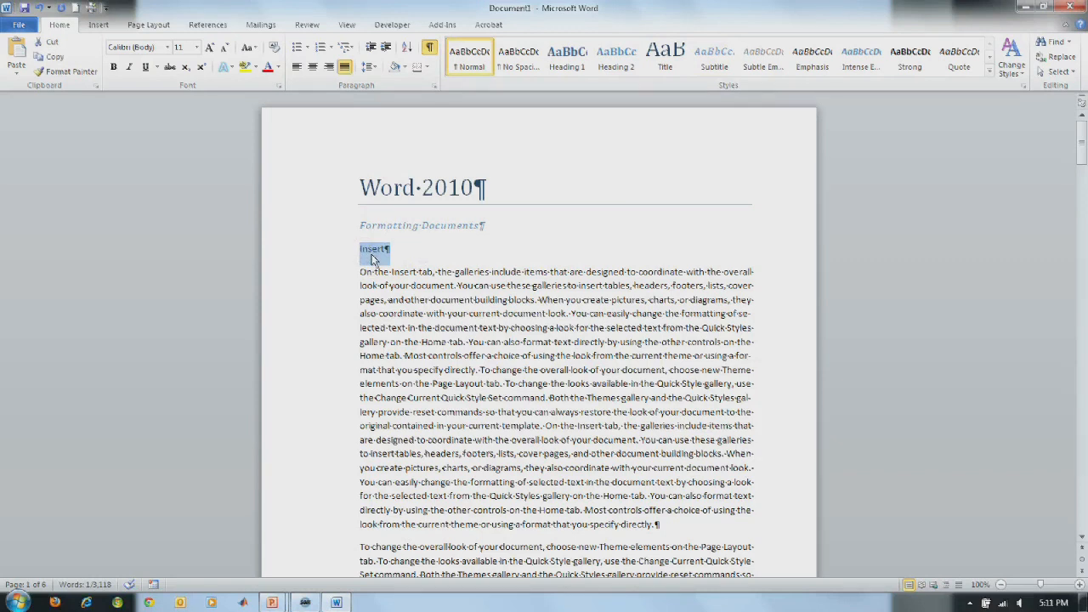
pyautogui.click(989, 75)
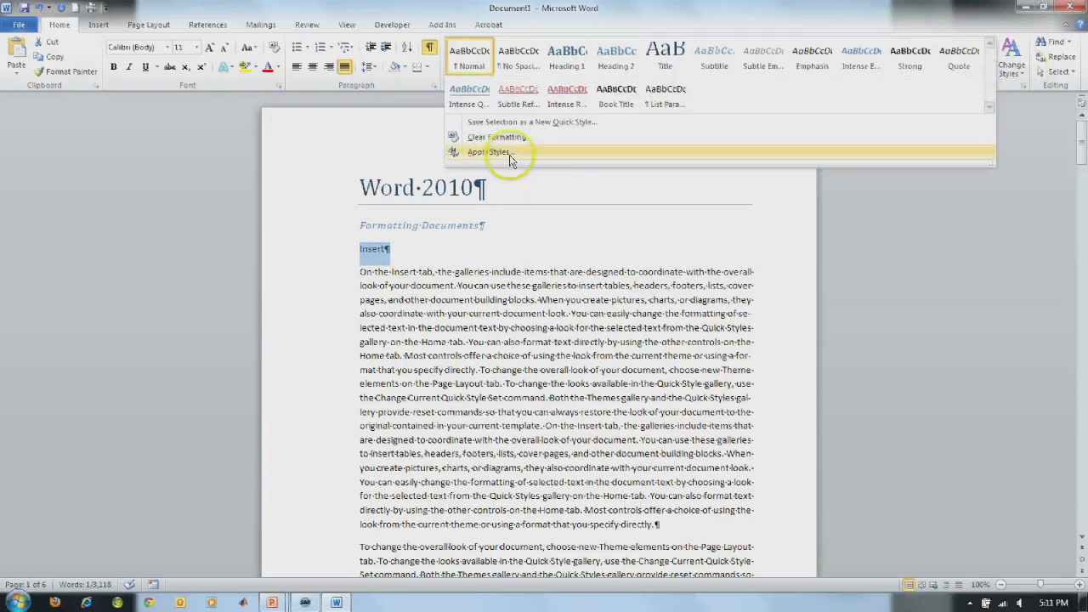
pyautogui.click(508, 153)
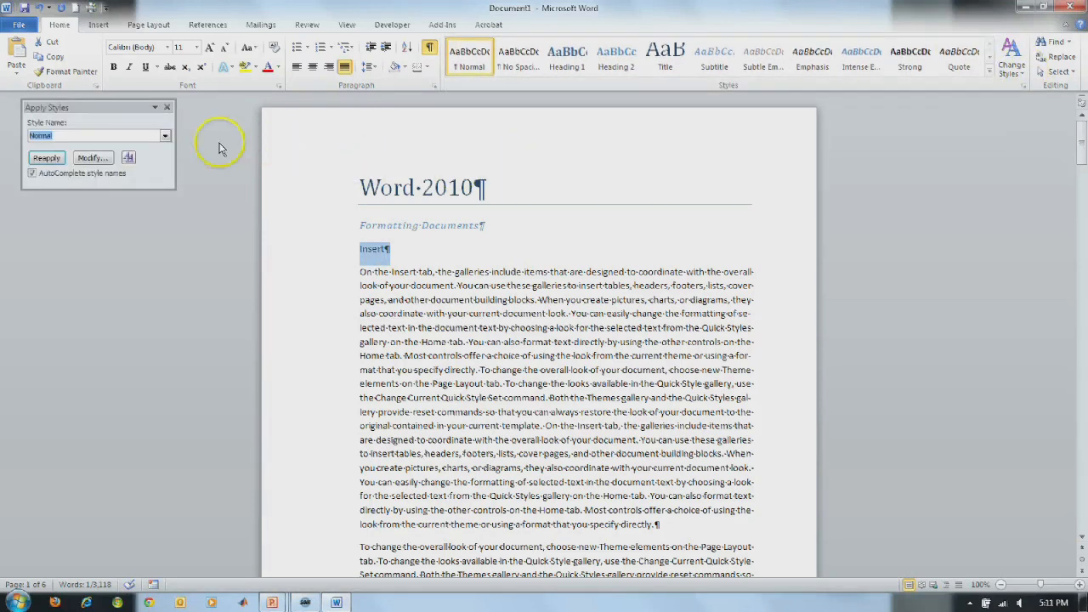
pyautogui.click(166, 136)
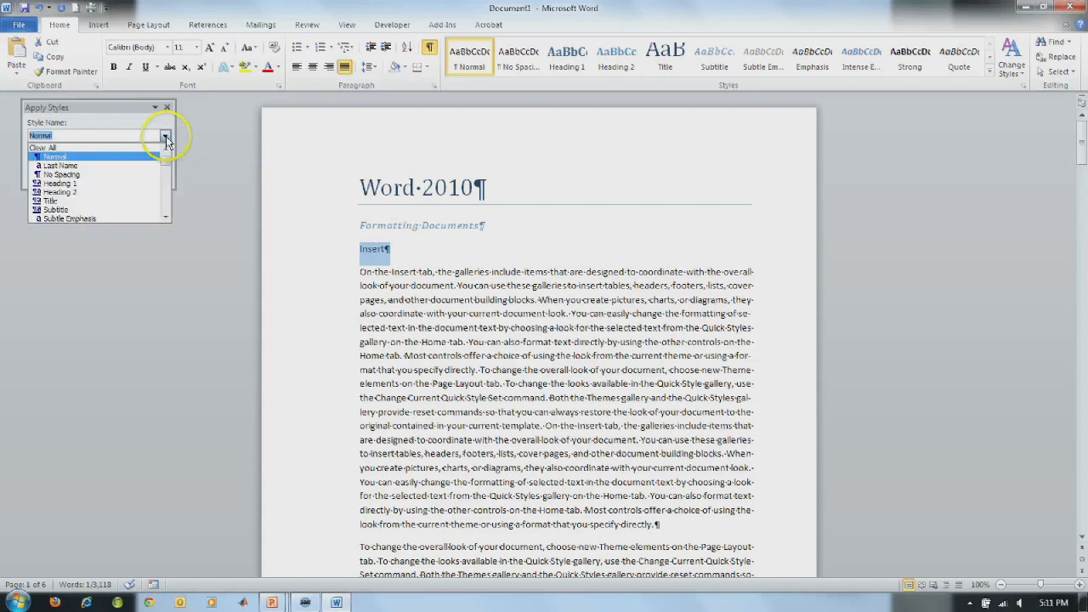
pyautogui.click(164, 161)
pyautogui.scroll(-20, 163, 164)
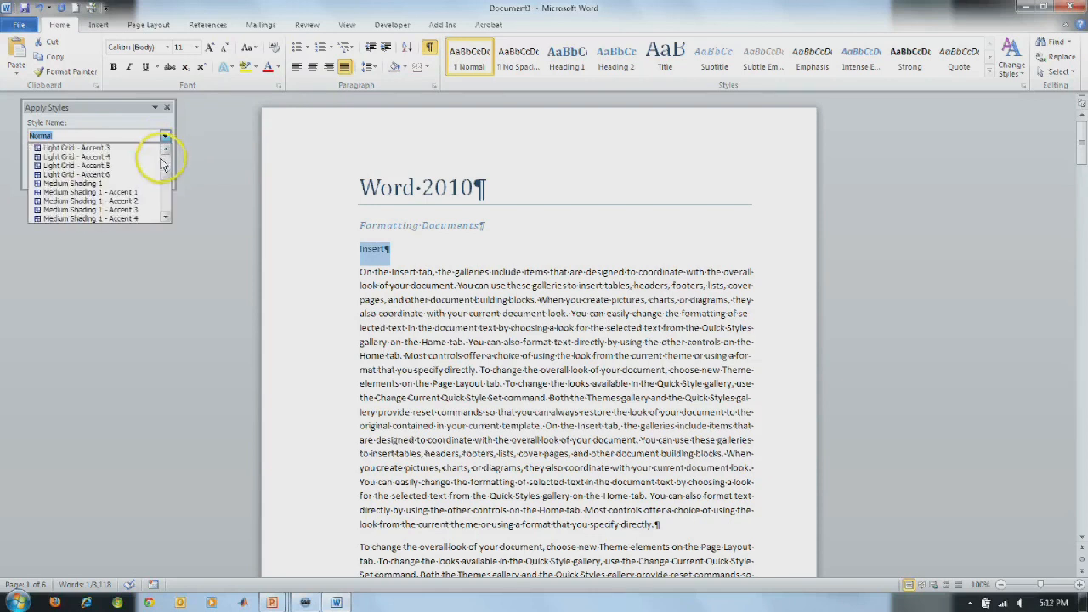
pyautogui.scroll(-9, 163, 164)
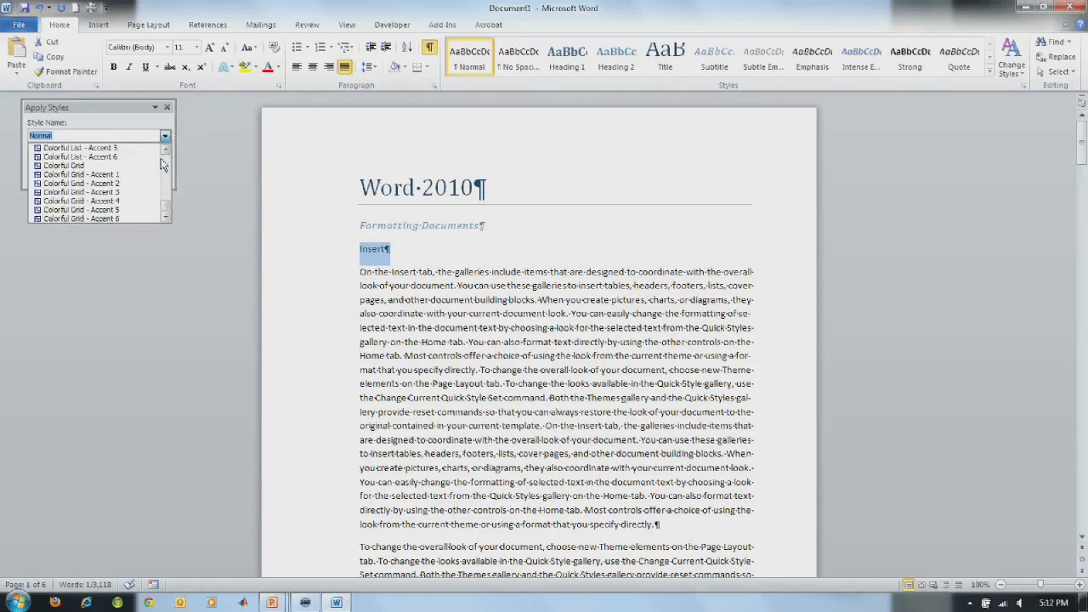
pyautogui.click(166, 107)
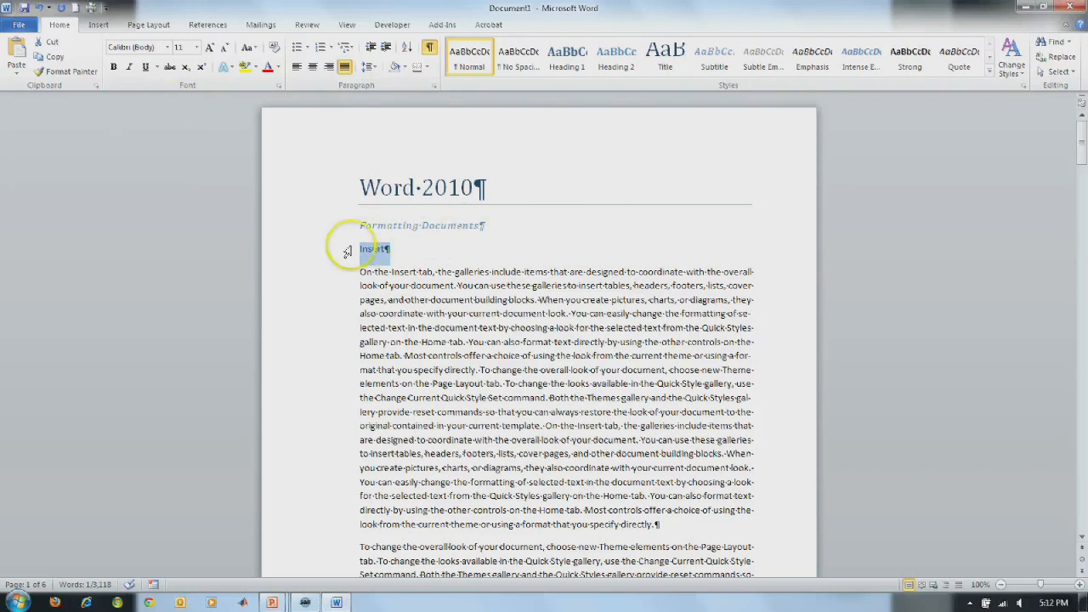
pyautogui.click(567, 68)
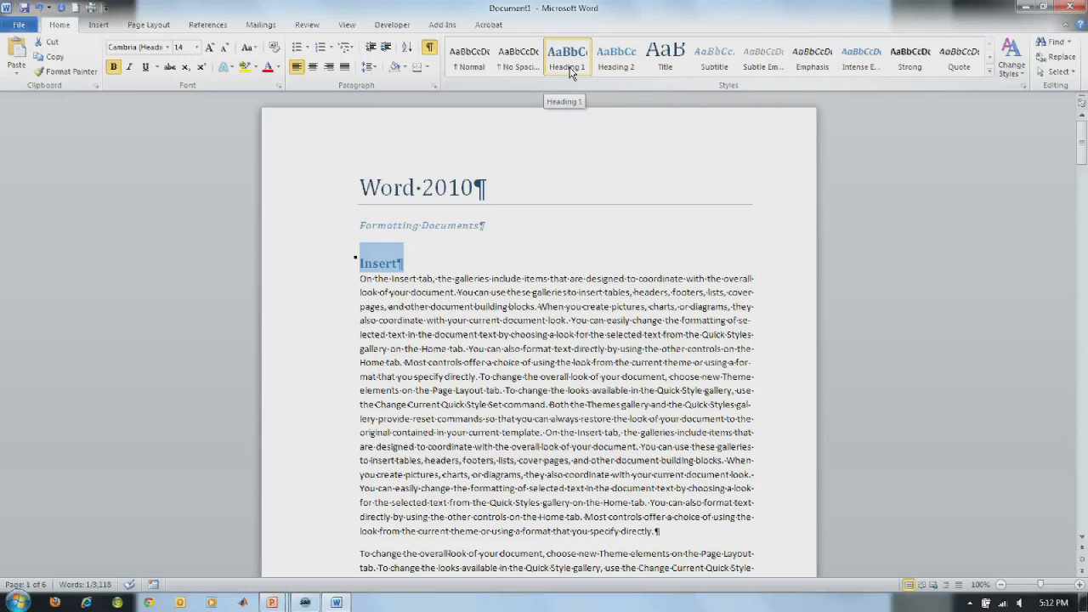
# Step: Hide the formatting marks and apply the Heading 1 style to the "Galleries" line on page 2
pyautogui.click(427, 49)
pyautogui.scroll(-20, 431, 291)
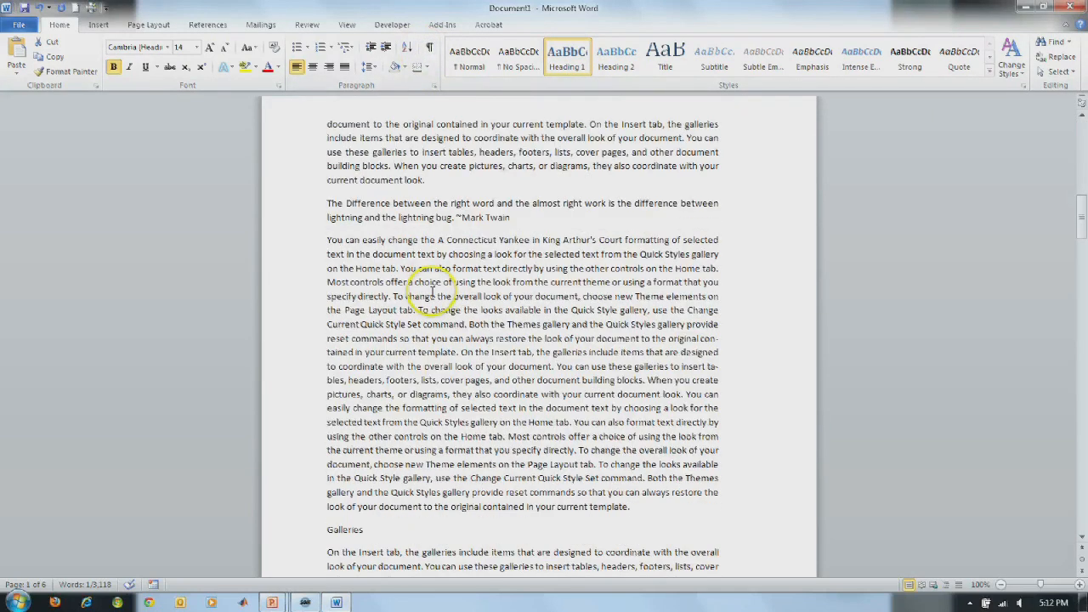
pyautogui.scroll(-2, 431, 291)
pyautogui.click(307, 435)
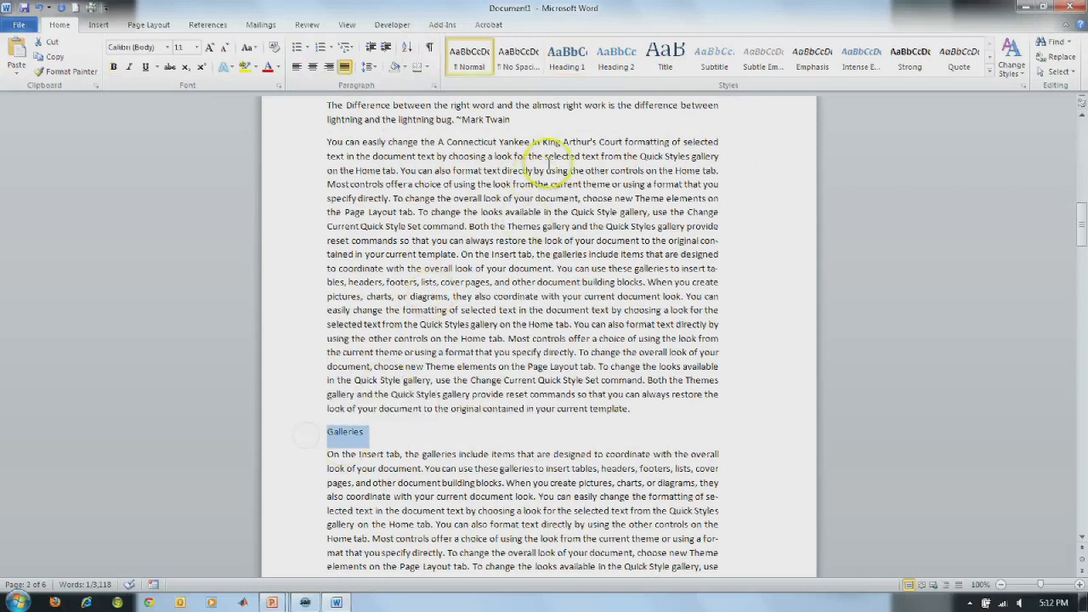
pyautogui.click(564, 54)
# Step: Apply the Heading 2 style to the "Quick Styles" line on page 3
pyautogui.scroll(-6, 491, 280)
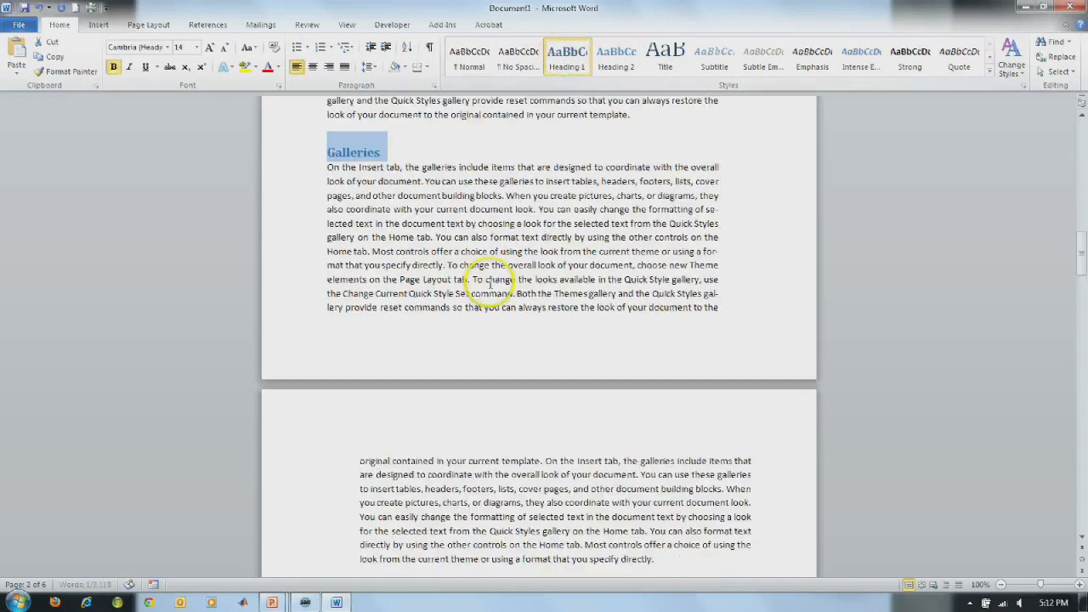
pyautogui.scroll(-8, 492, 280)
pyautogui.scroll(-9, 491, 281)
pyautogui.click(331, 289)
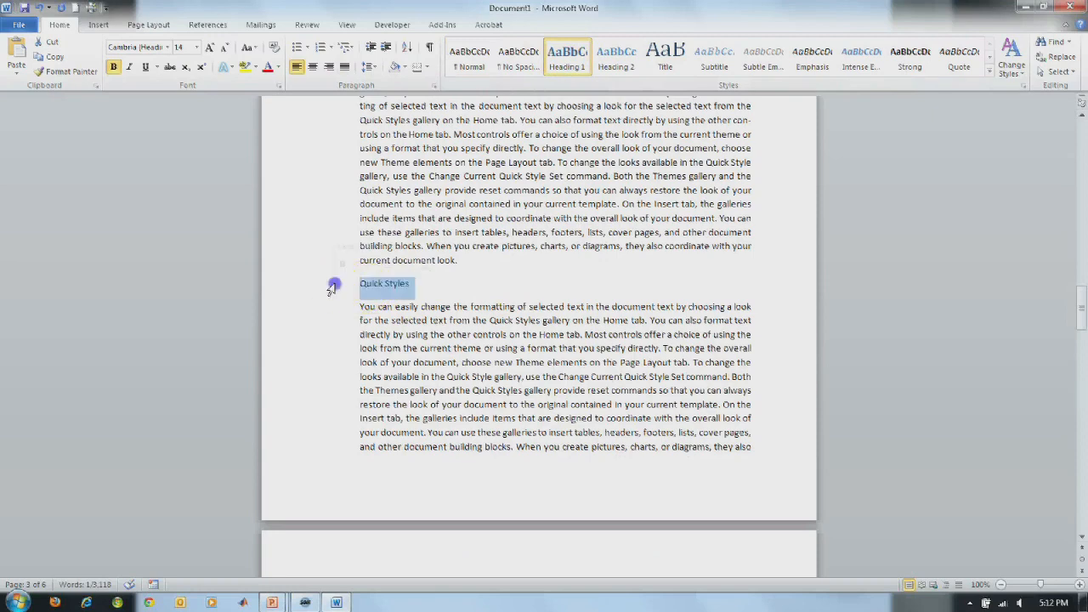
pyautogui.click(615, 56)
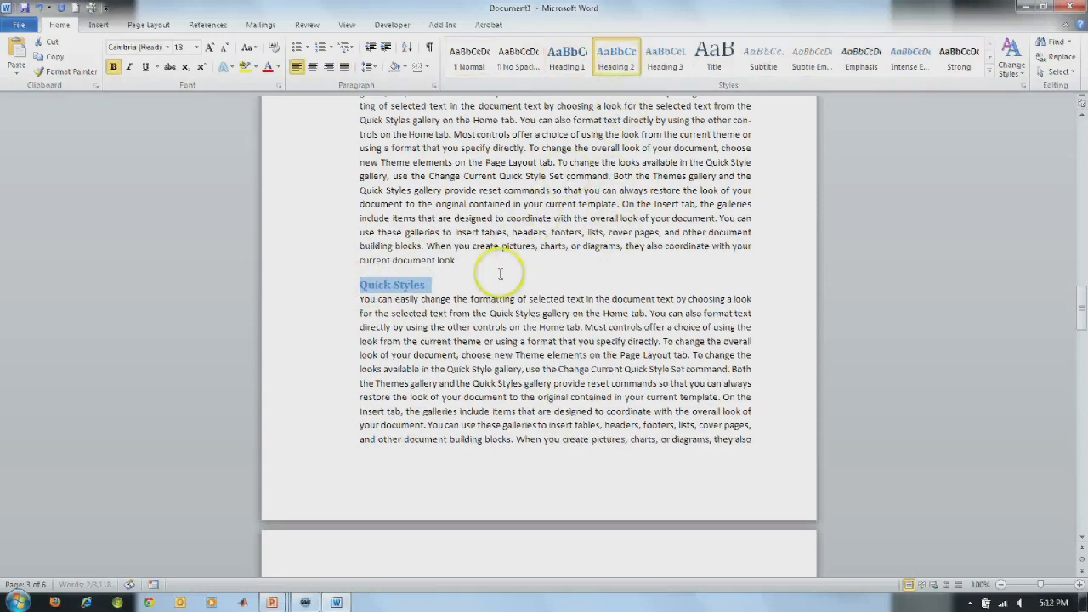
# Step: Apply the Quote style to the Mark Twain quotation between the paragraphs on page 2
pyautogui.scroll(15, 499, 272)
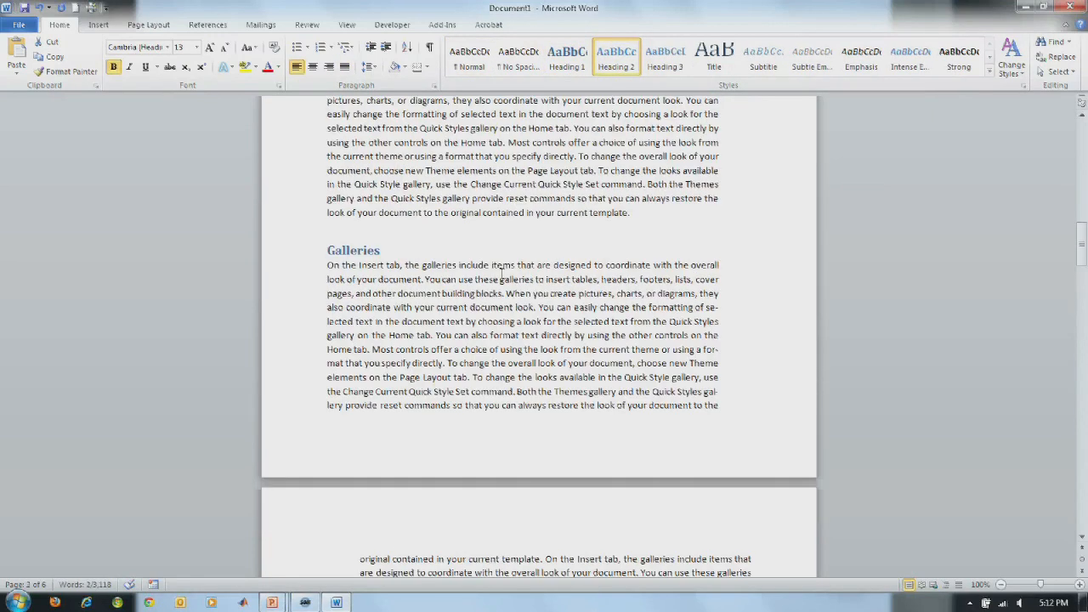
pyautogui.scroll(8, 502, 271)
pyautogui.moveTo(326, 301); pyautogui.dragTo(509, 316)
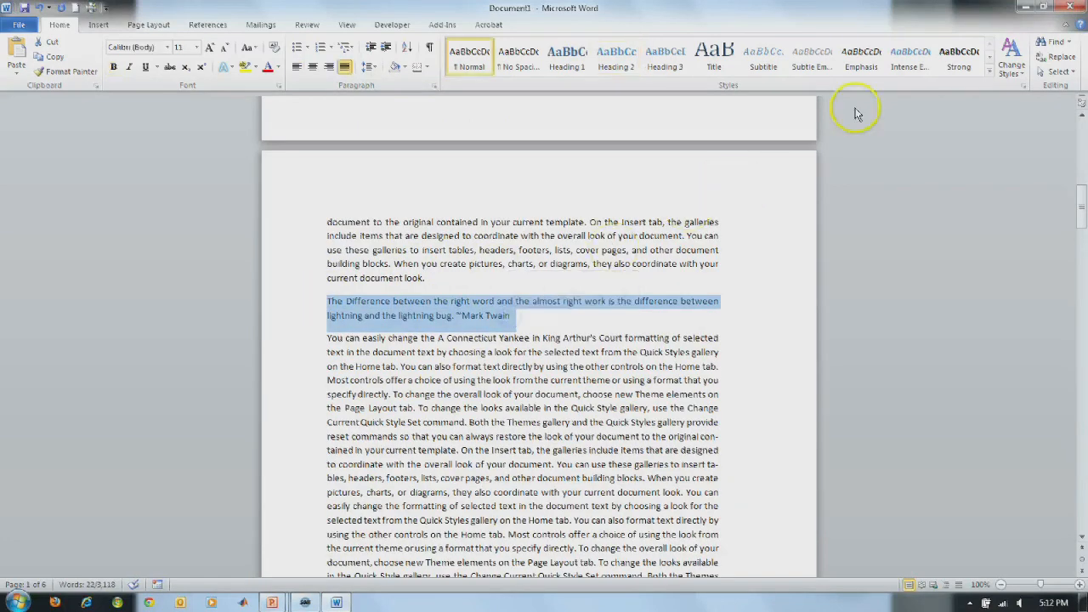
pyautogui.click(989, 77)
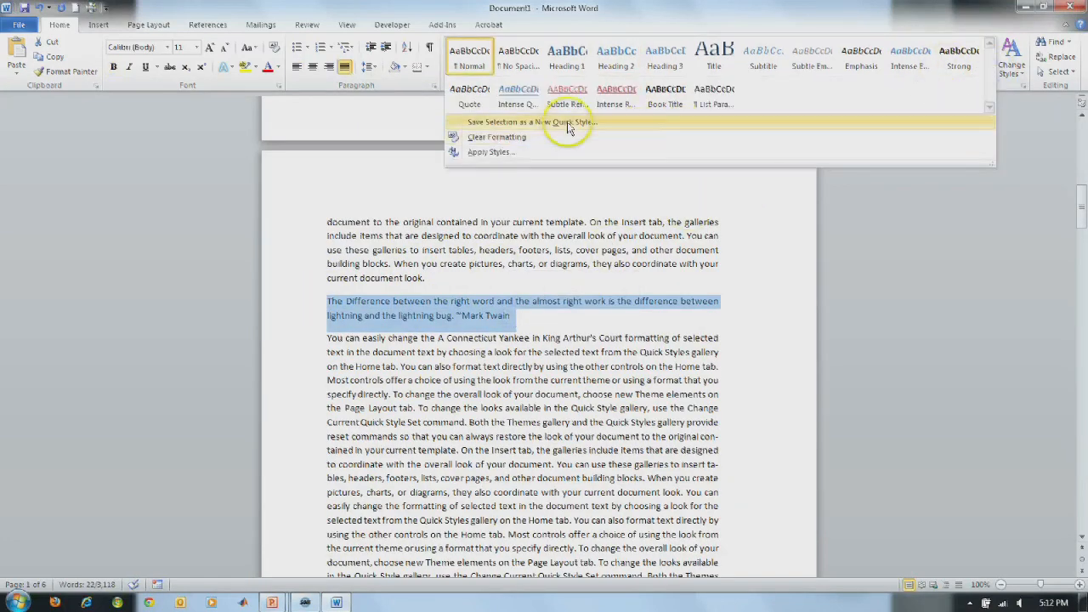
pyautogui.click(480, 106)
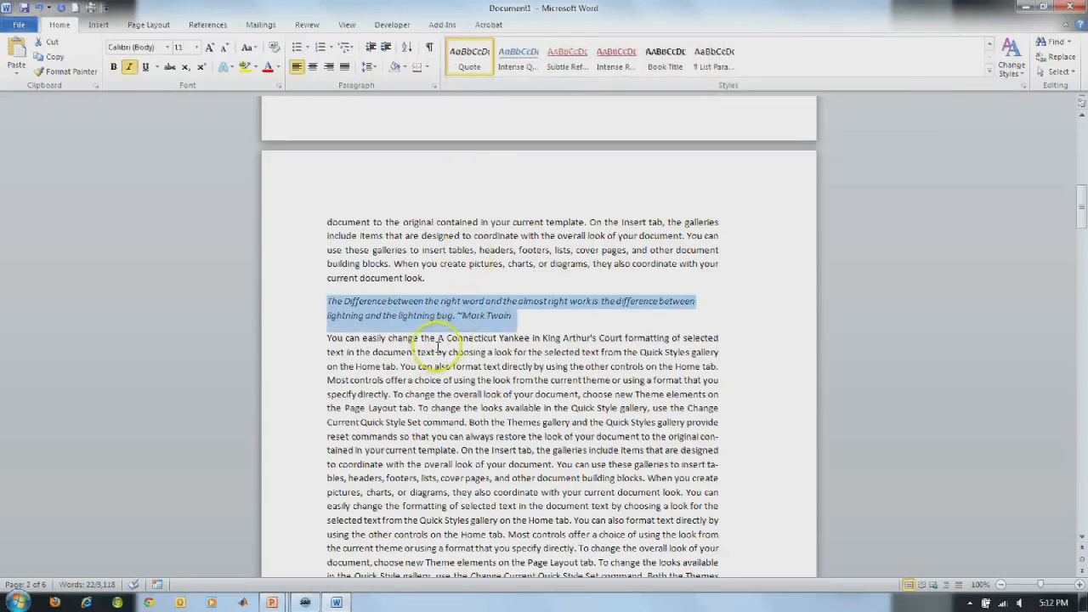
# Step: Apply the Book Title style to "A Connecticut Yankee in King Arthur's Court" in the paragraph below the quotation
pyautogui.moveTo(439, 338); pyautogui.dragTo(623, 338)
pyautogui.click(664, 56)
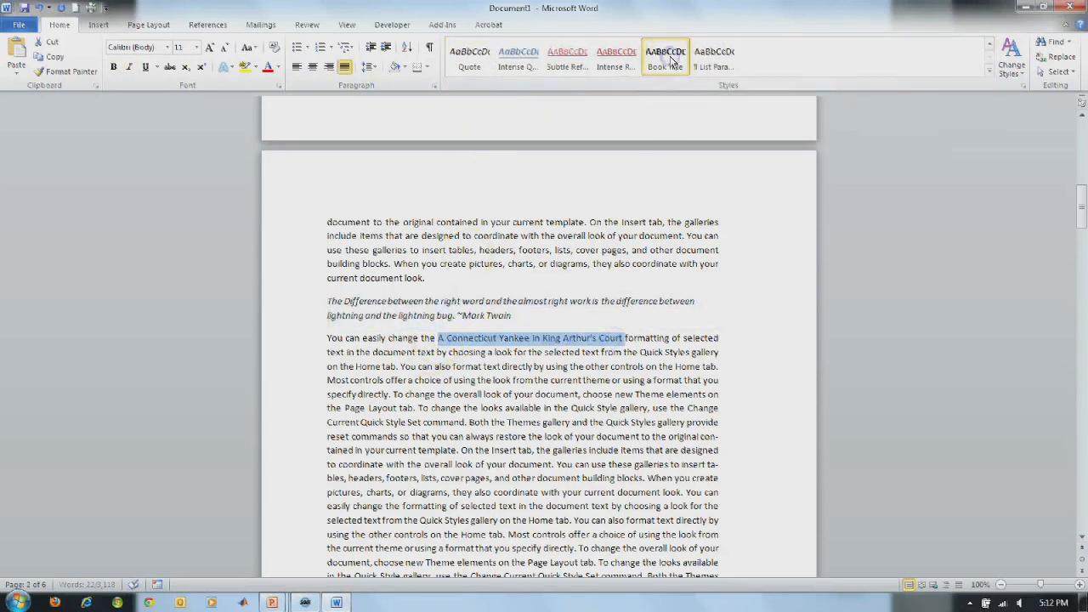
pyautogui.click(646, 300)
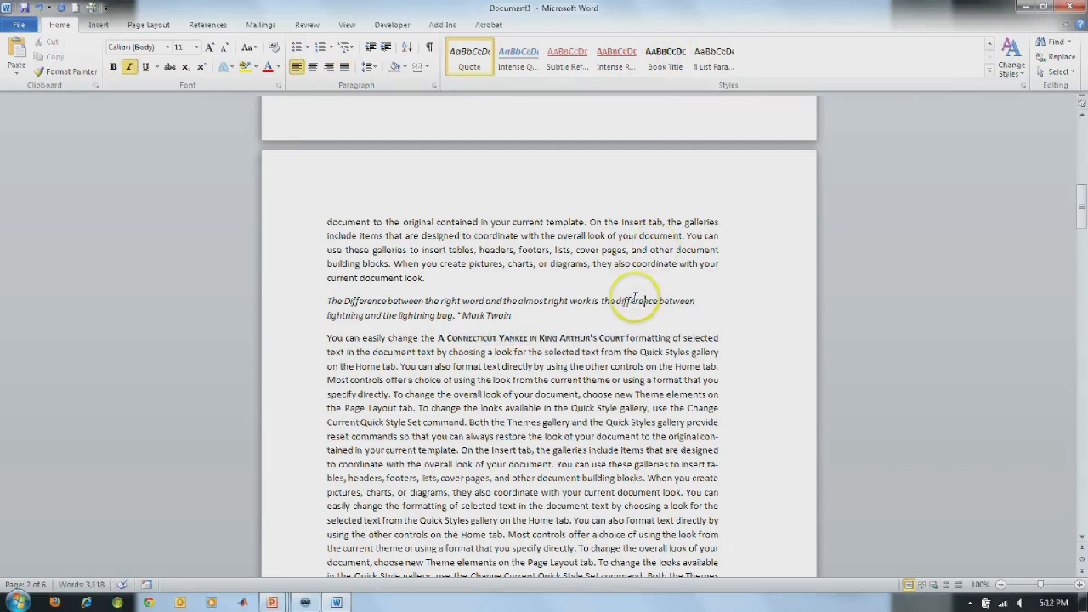
# Step: Preview the available style sets on the first page and change the document's style set to Traditional
pyautogui.scroll(15, 564, 317)
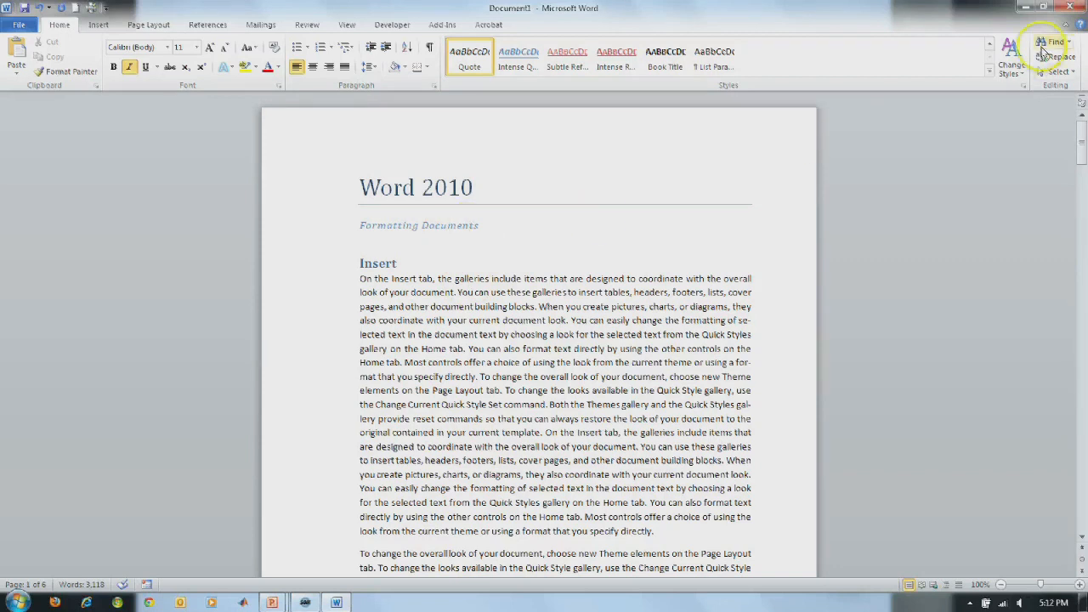
pyautogui.click(1010, 75)
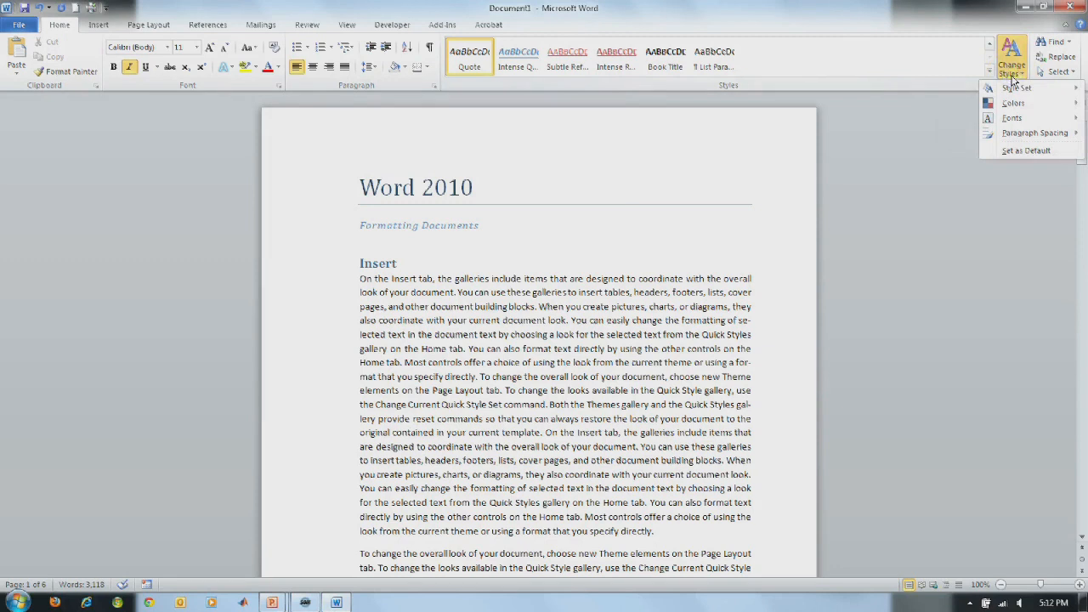
pyautogui.moveTo(1015, 89)
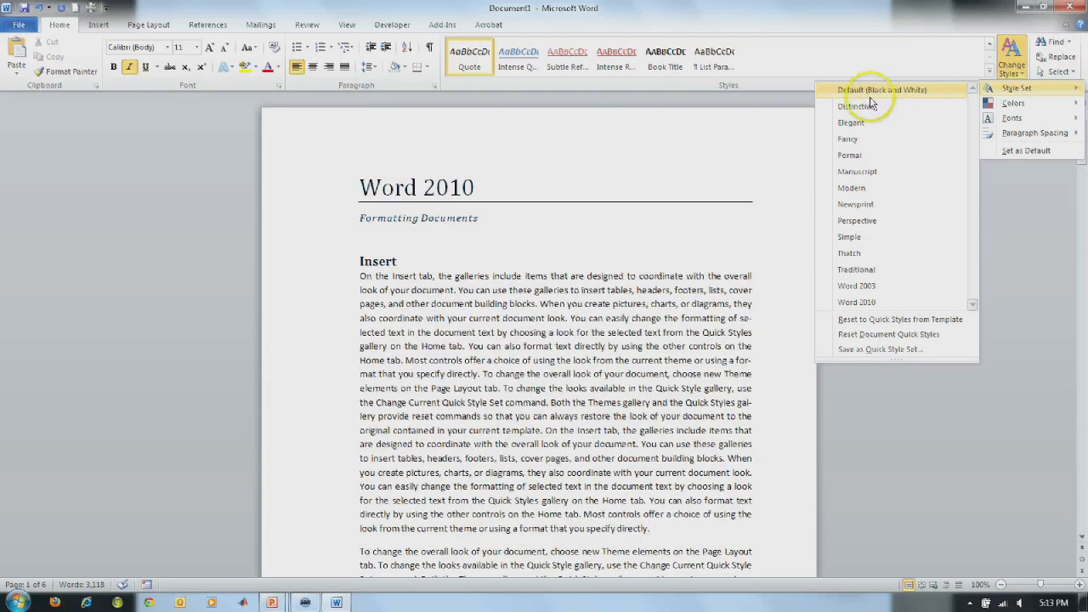
pyautogui.click(869, 111)
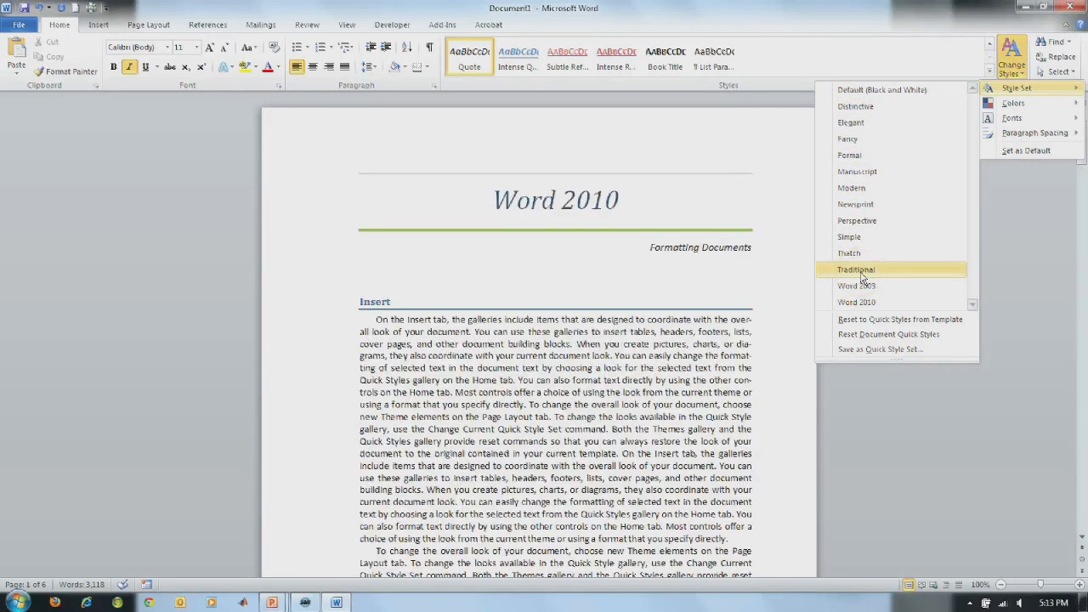
pyautogui.click(861, 273)
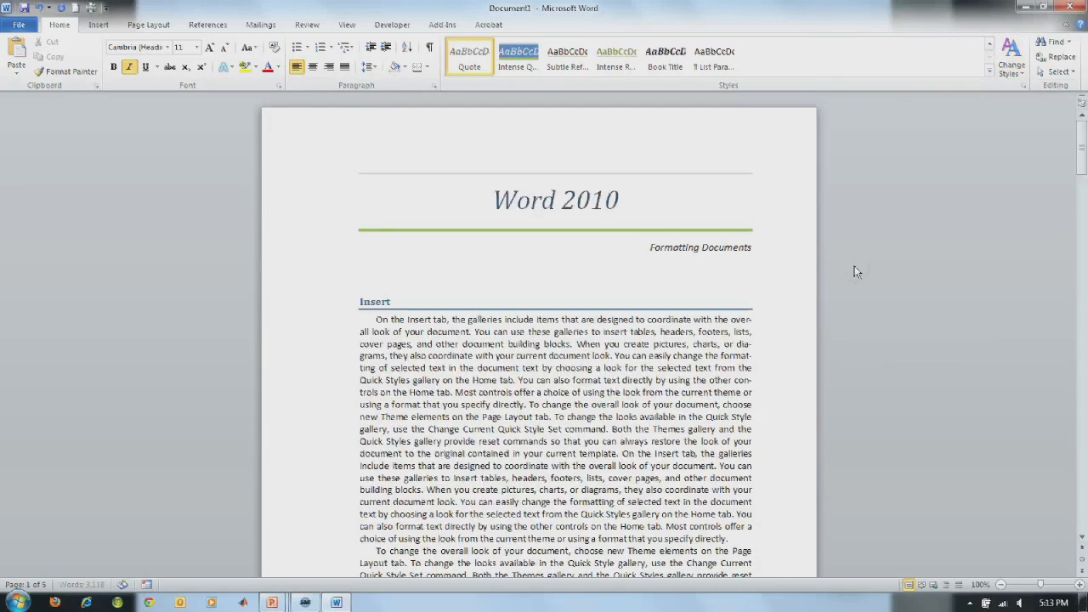
# Step: Look through the built-in document themes and apply the Newsprint theme to the document
pyautogui.hotkey('alt', 'p')
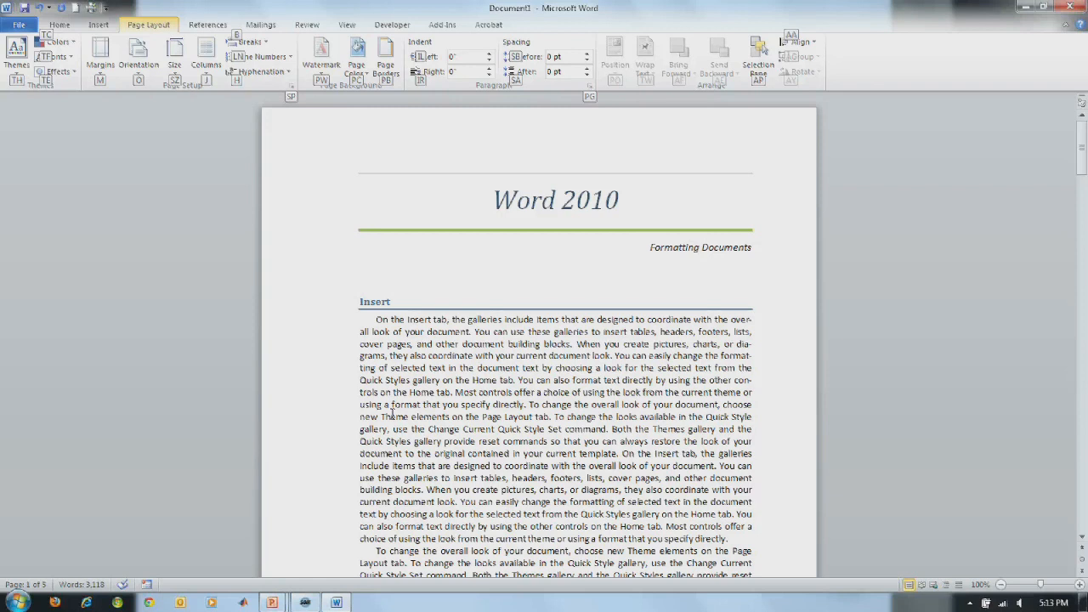
pyautogui.press('alt')
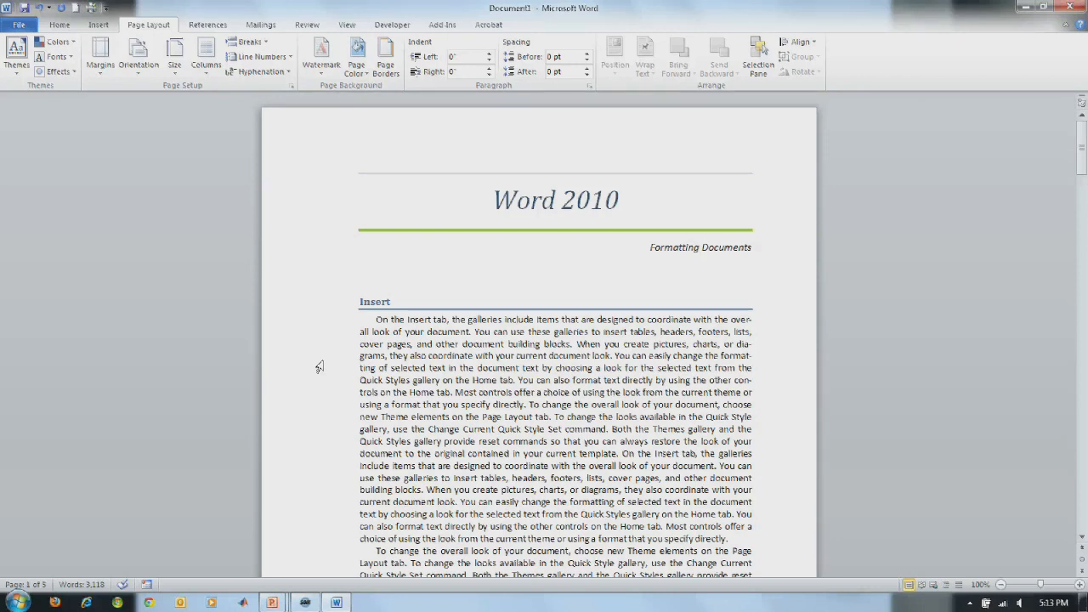
pyautogui.click(293, 407)
pyautogui.click(12, 81)
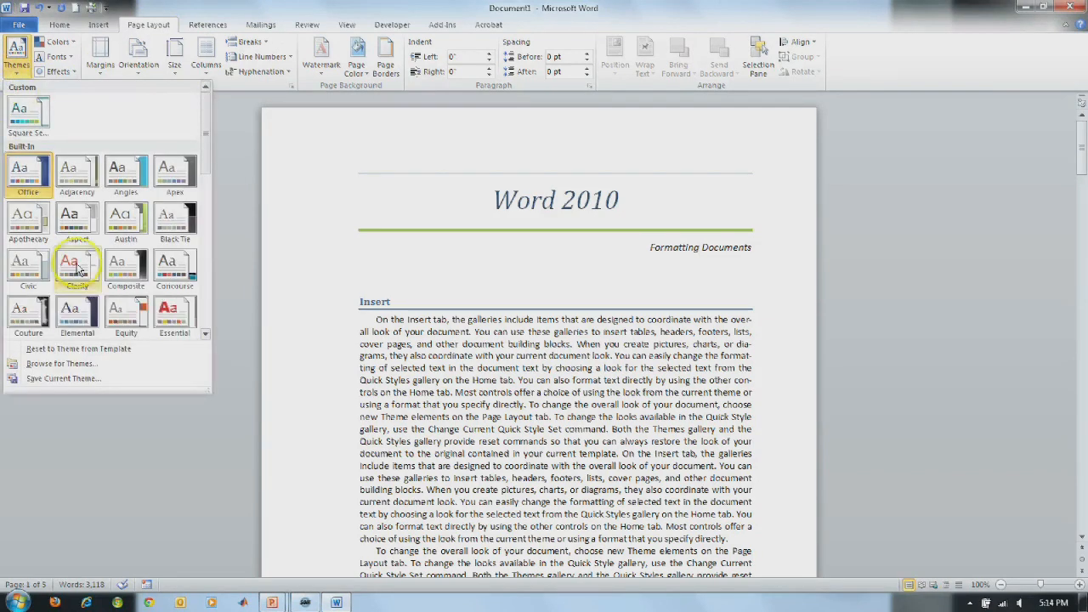
pyautogui.moveTo(210, 389); pyautogui.dragTo(313, 590)
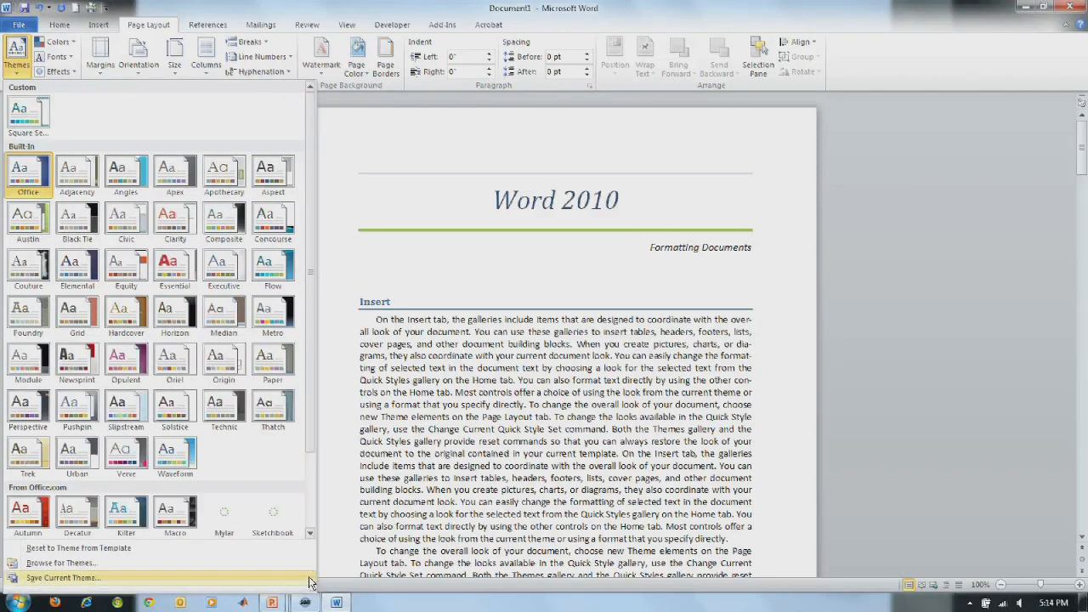
pyautogui.click(17, 55)
pyautogui.click(17, 54)
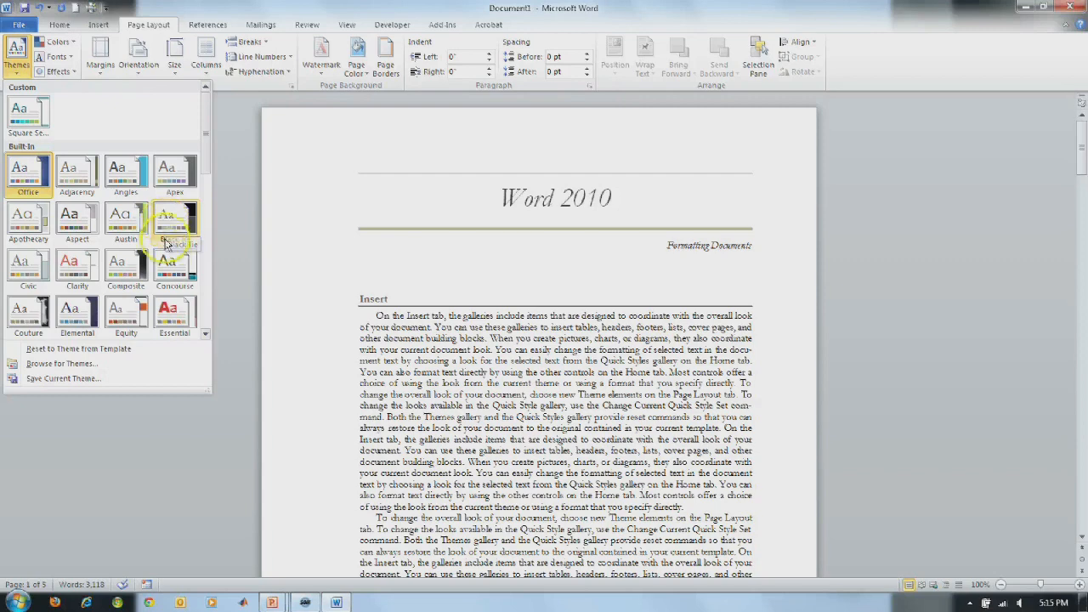
pyautogui.click(206, 291)
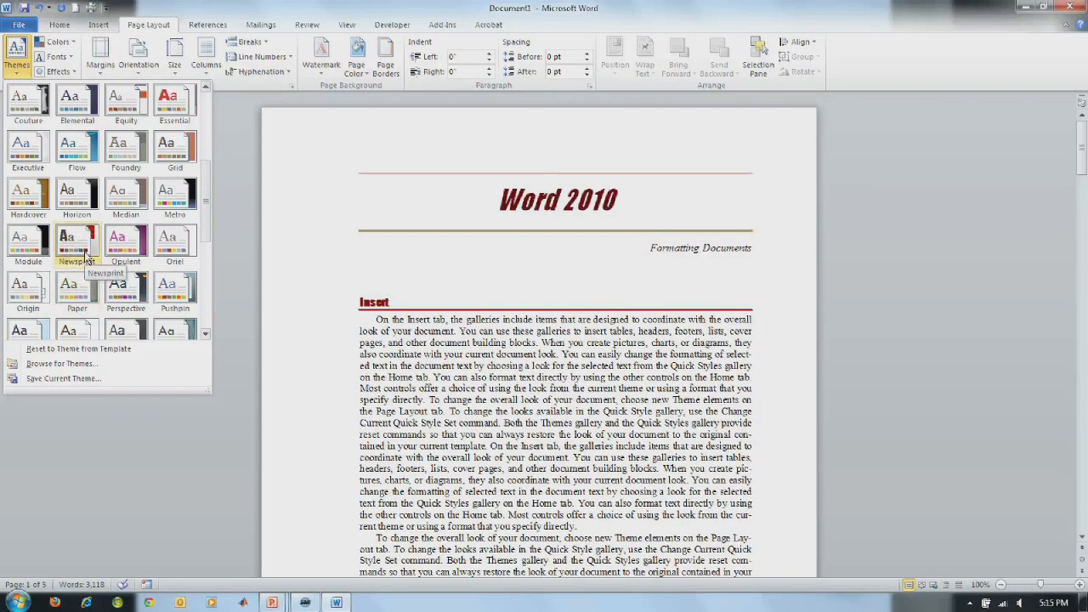
pyautogui.click(85, 253)
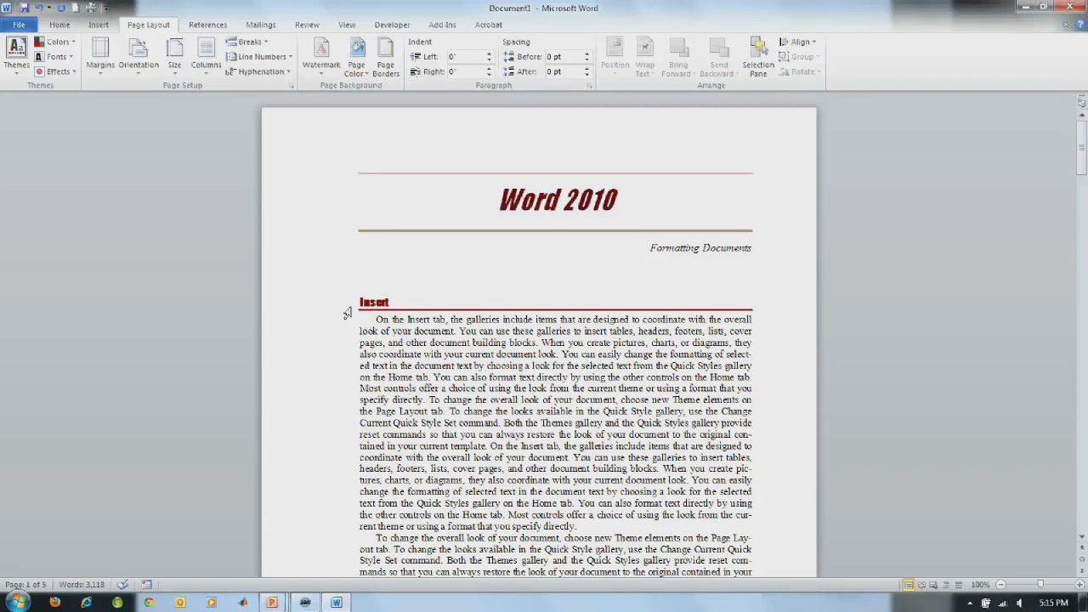
# Step: Change the document's theme colors to the built-in Flow color scheme
pyautogui.click(66, 42)
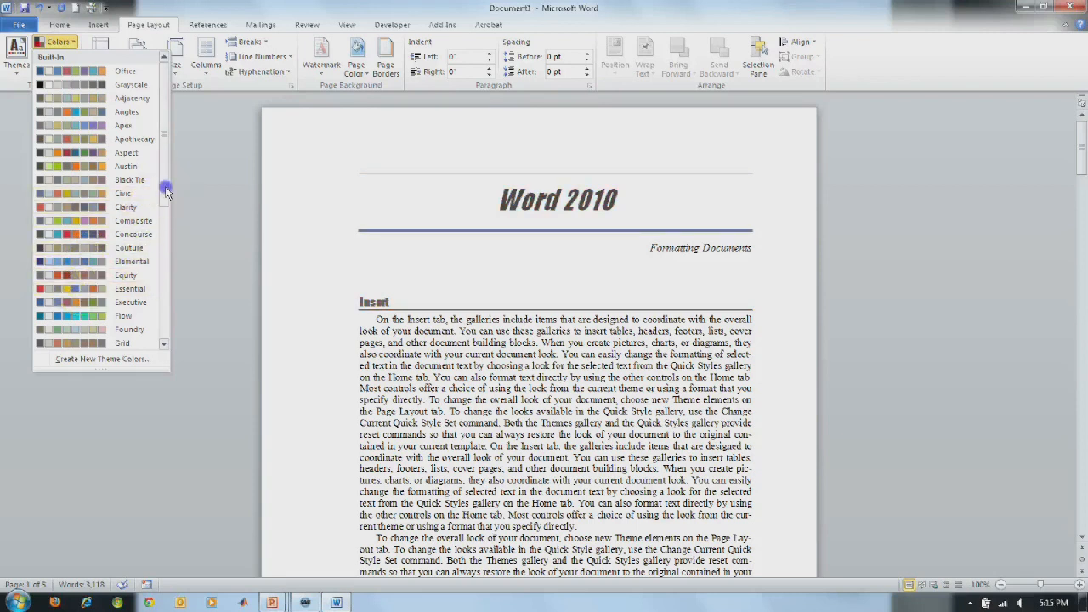
pyautogui.scroll(-4, 153, 229)
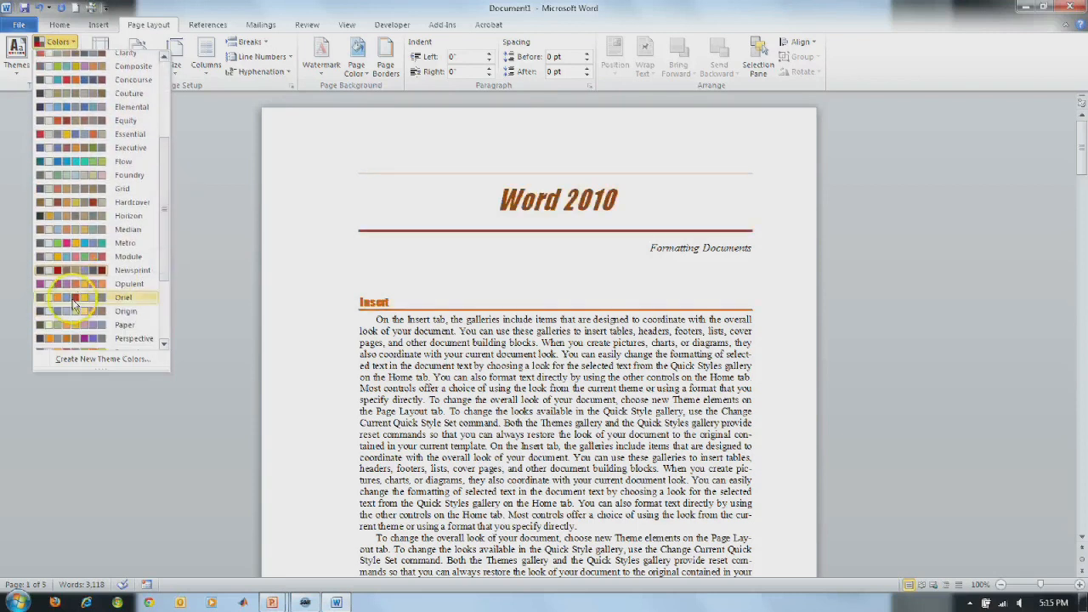
pyautogui.click(74, 164)
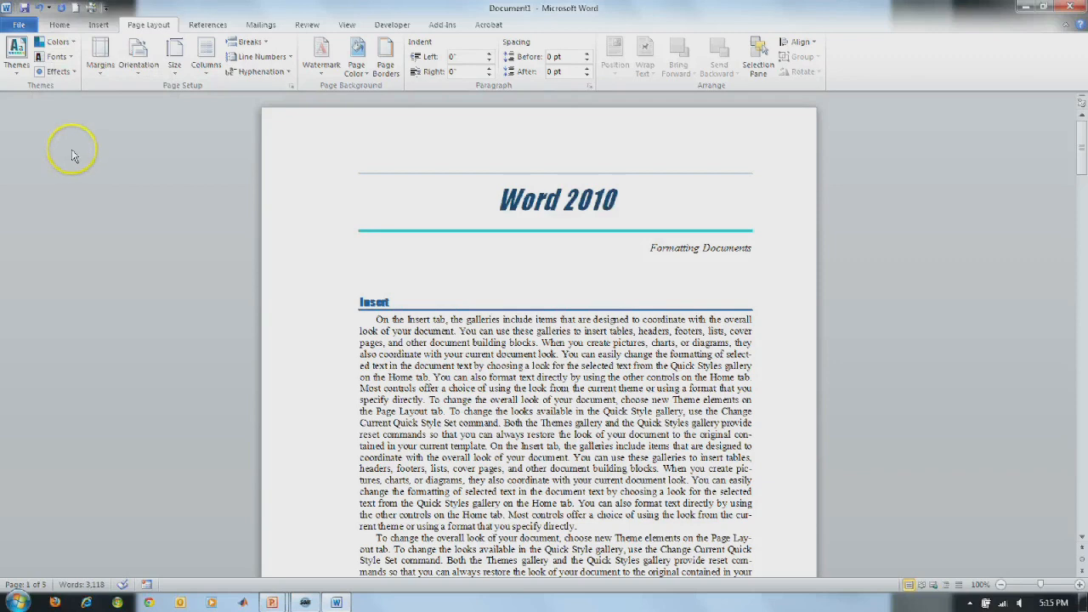
# Step: Change the document's theme fonts to the built-in Angles font set
pyautogui.click(71, 56)
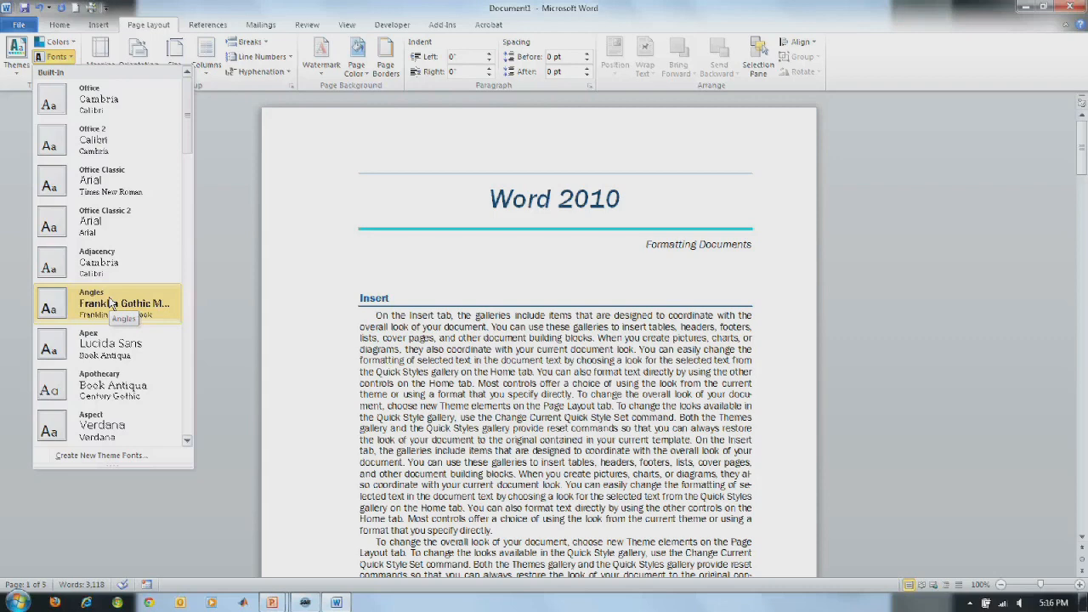
pyautogui.click(110, 301)
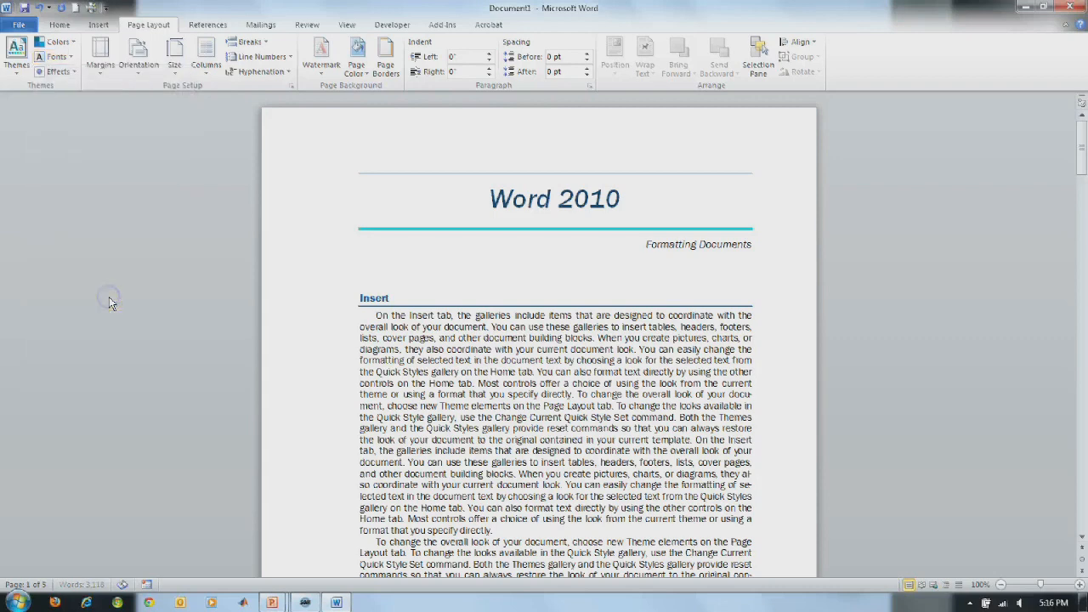
# Step: Draw a rounded rectangle over the start of the "Word 2010" title as a sample shape for theme effects
pyautogui.click(58, 74)
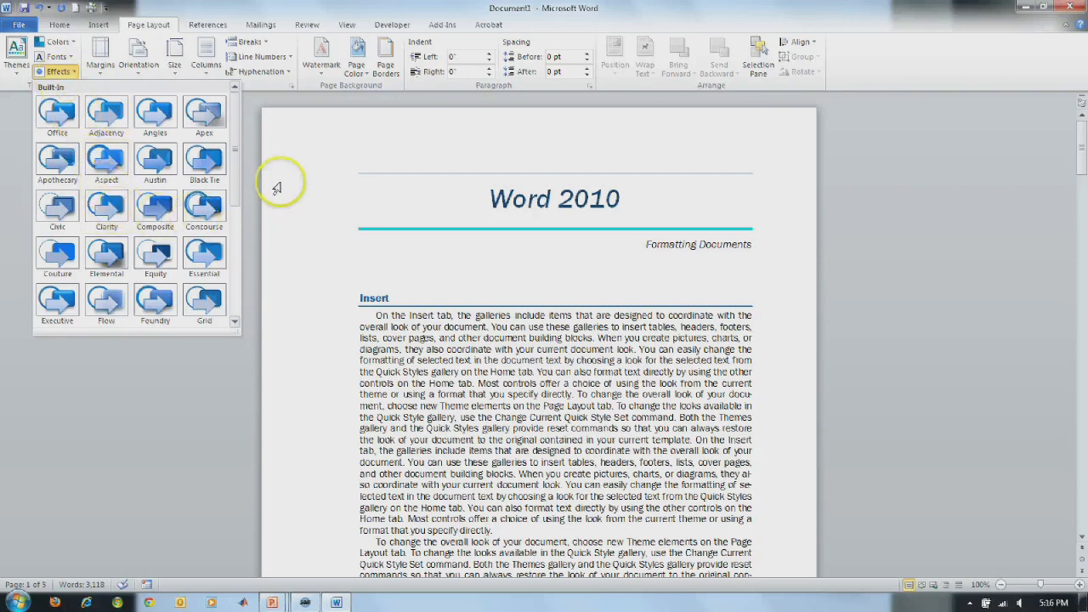
pyautogui.click(98, 25)
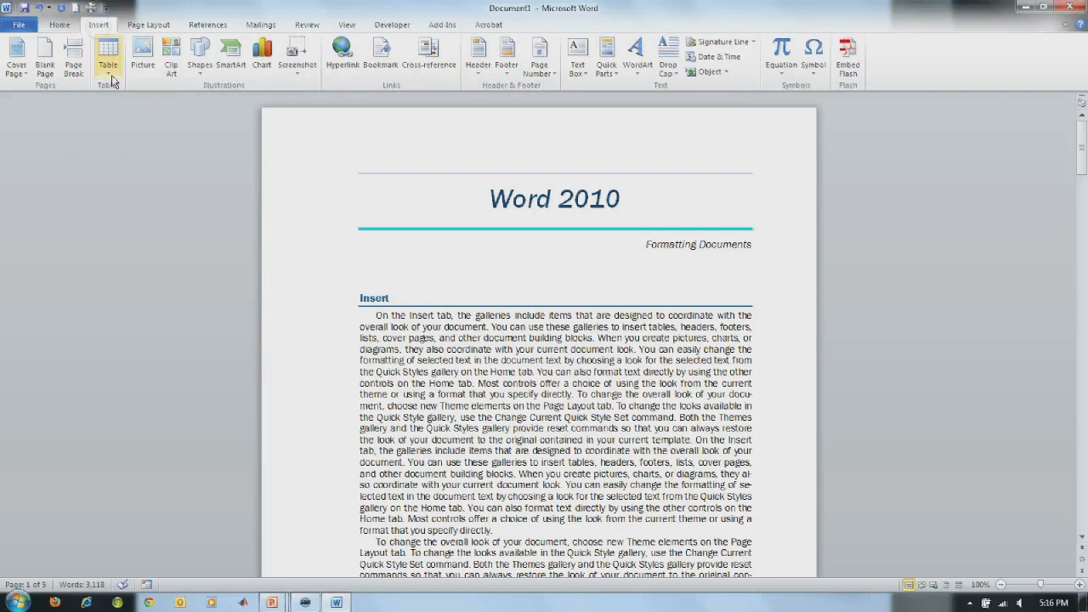
pyautogui.click(195, 67)
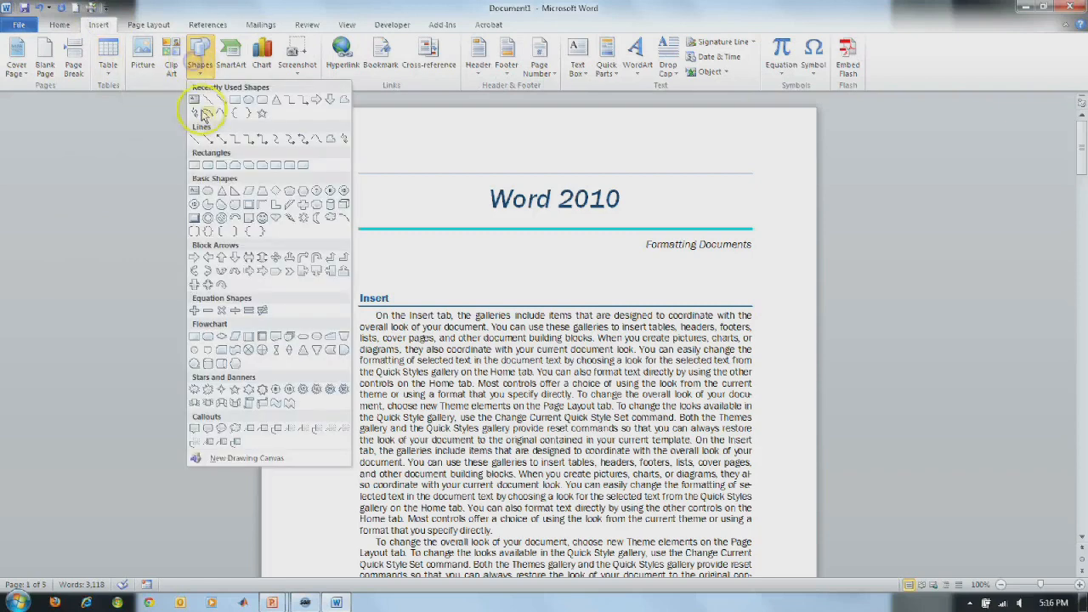
pyautogui.click(259, 98)
pyautogui.moveTo(333, 187); pyautogui.dragTo(525, 304)
pyautogui.click(470, 134)
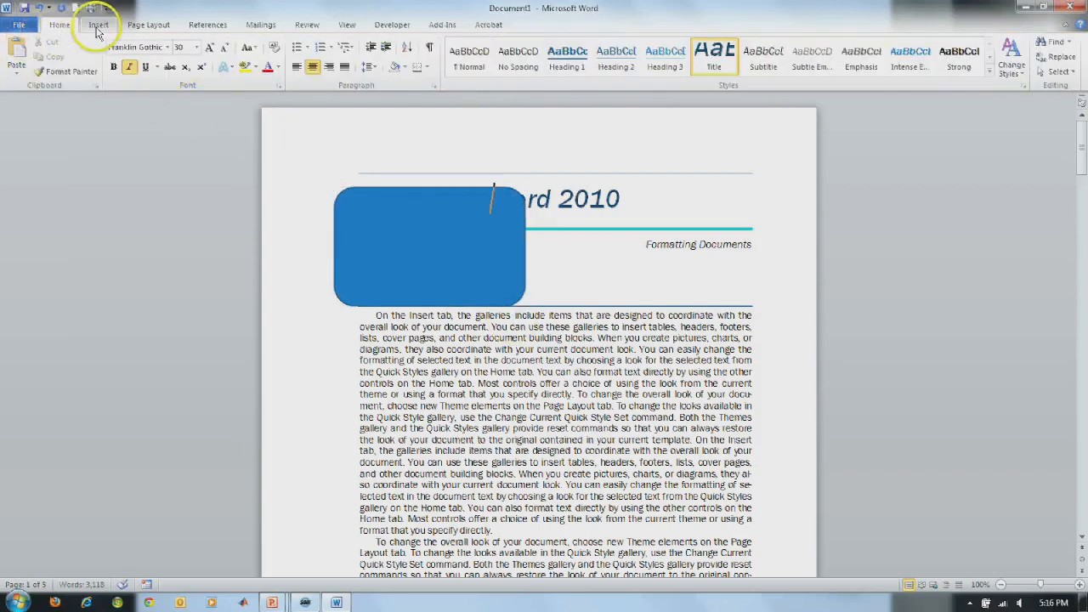
# Step: Look through the built-in theme effects and preview them on the rounded rectangle
pyautogui.click(136, 29)
pyautogui.click(68, 72)
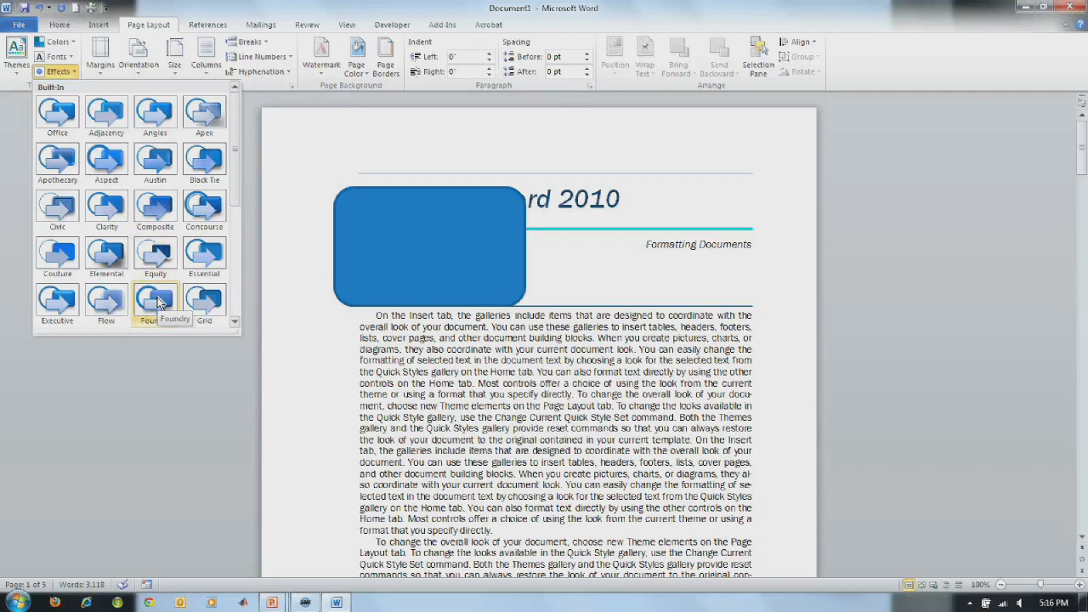
pyautogui.click(206, 300)
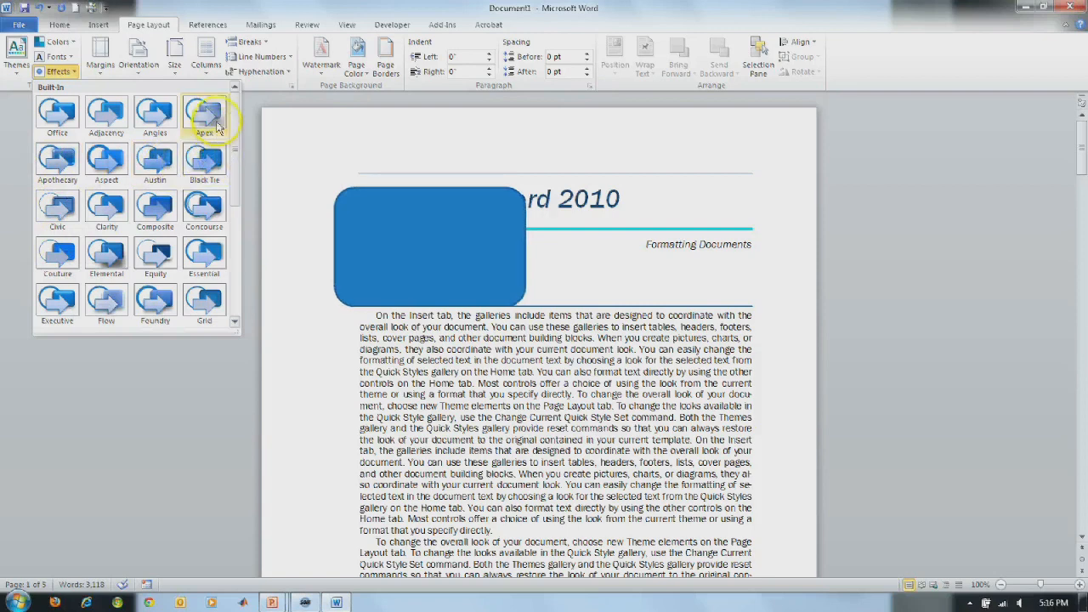
pyautogui.moveTo(238, 147); pyautogui.dragTo(238, 233)
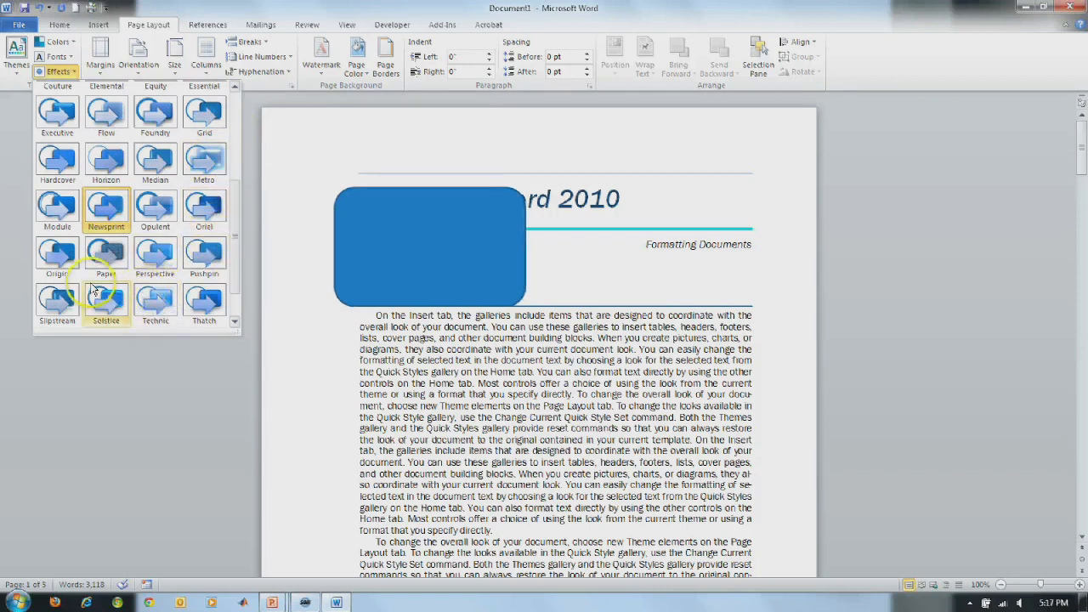
pyautogui.click(367, 246)
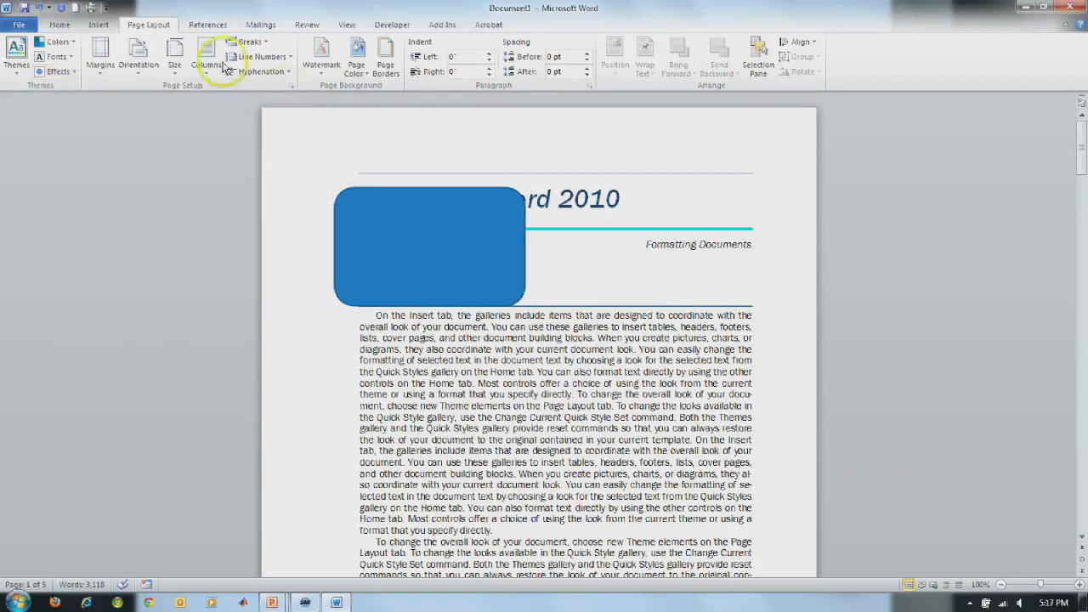
pyautogui.click(53, 72)
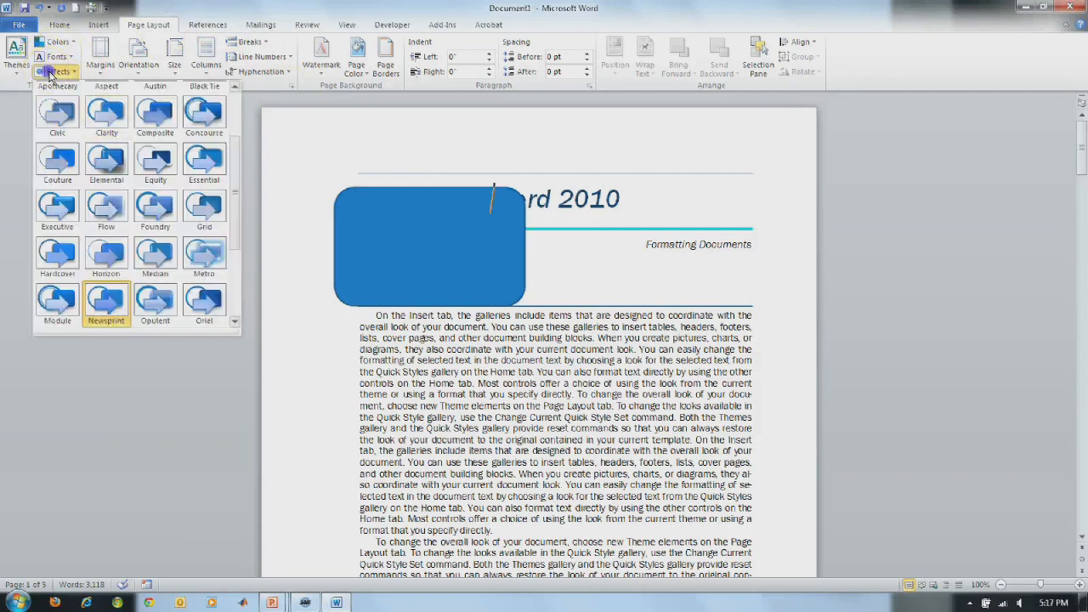
pyautogui.click(105, 208)
# Step: Delete the rounded rectangle covering the "Word 2010" title
pyautogui.click(376, 225)
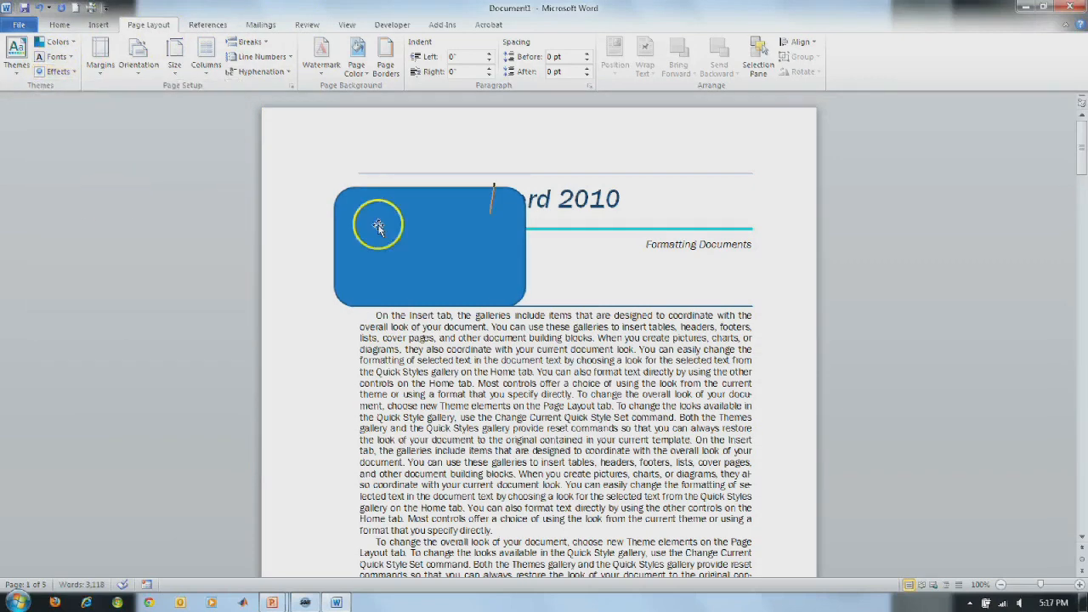
pyautogui.press('Delete')
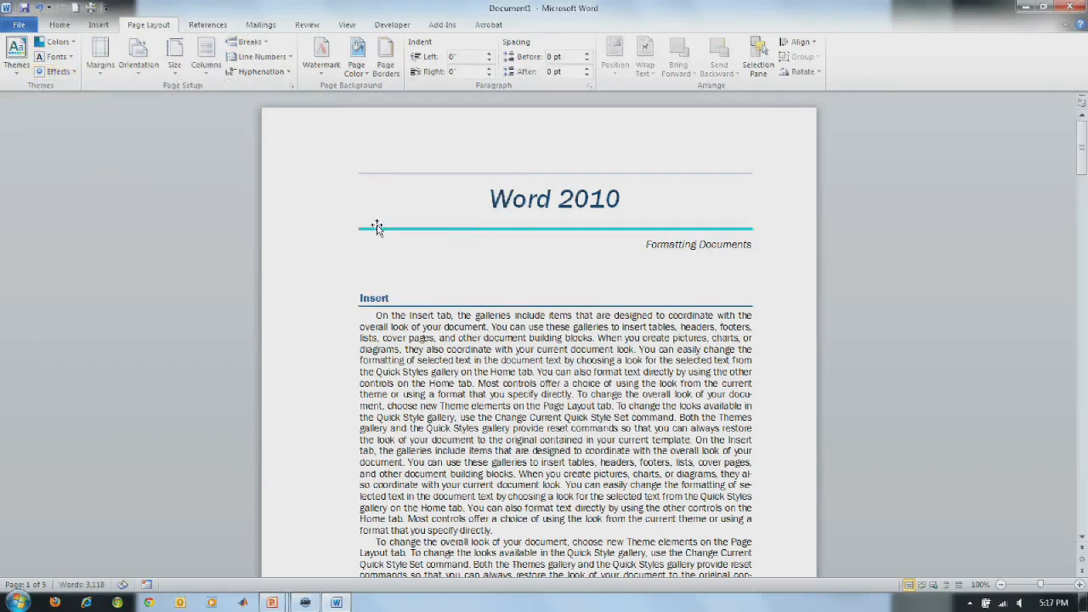
pyautogui.click(309, 367)
pyautogui.press('alt')
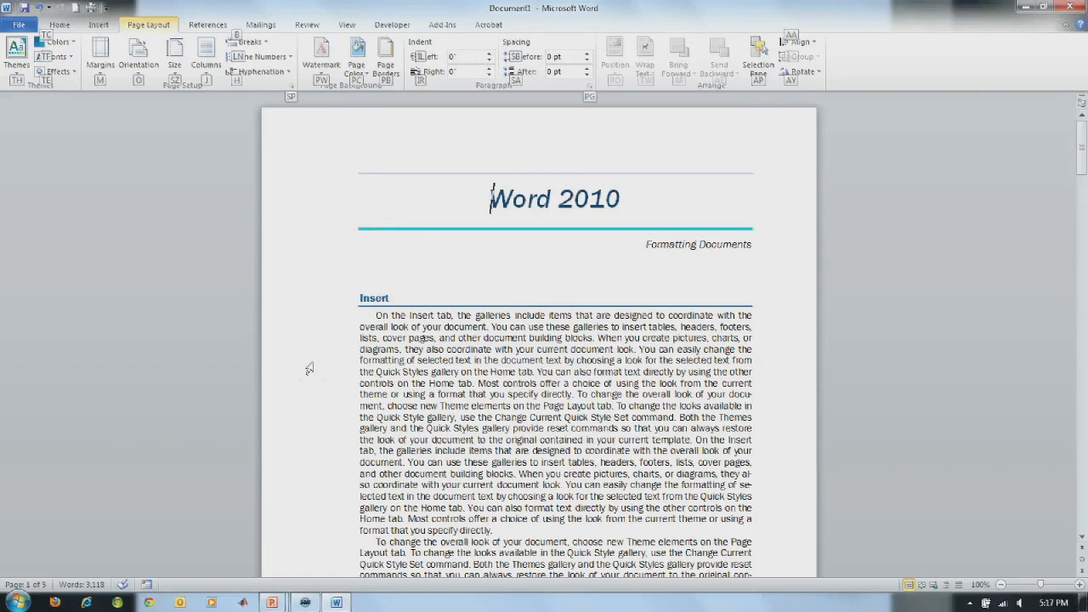
pyautogui.press('alt')
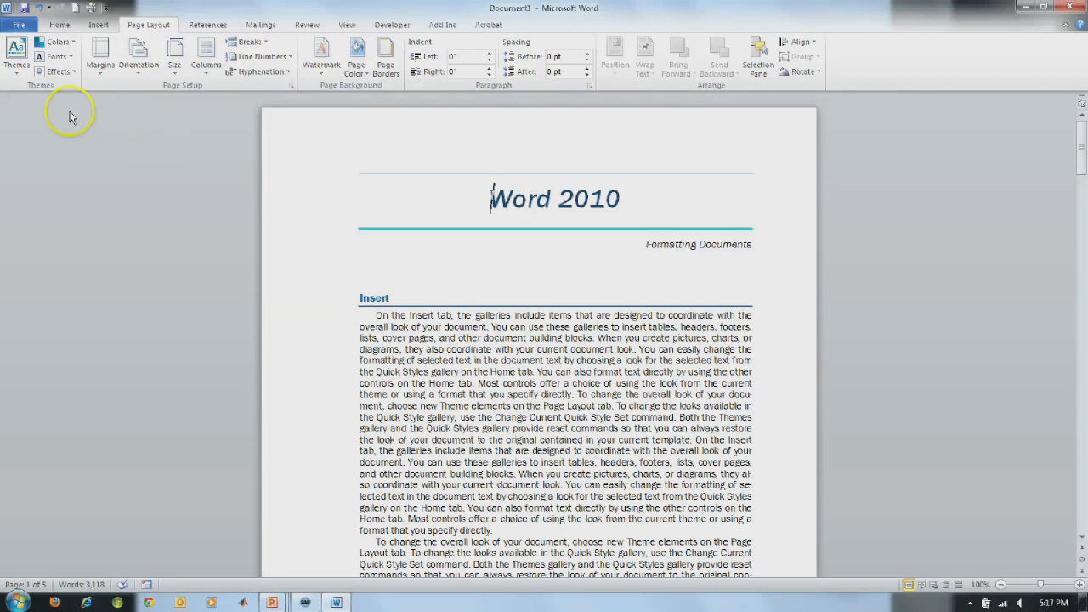
# Step: Save the current theme as MyTheme1 in the Document Themes folder
pyautogui.click(15, 61)
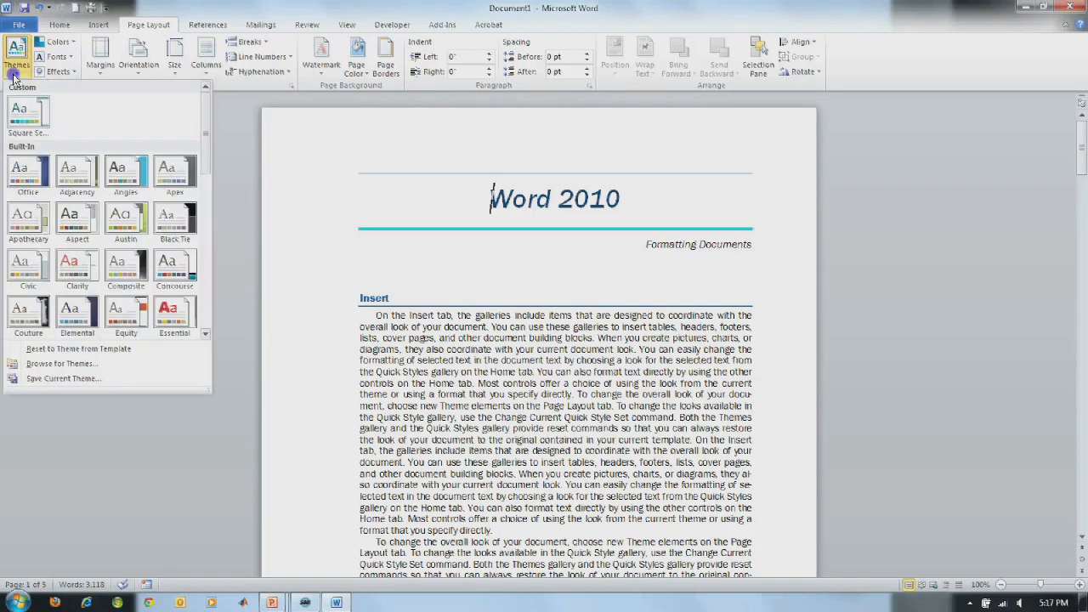
pyautogui.click(46, 379)
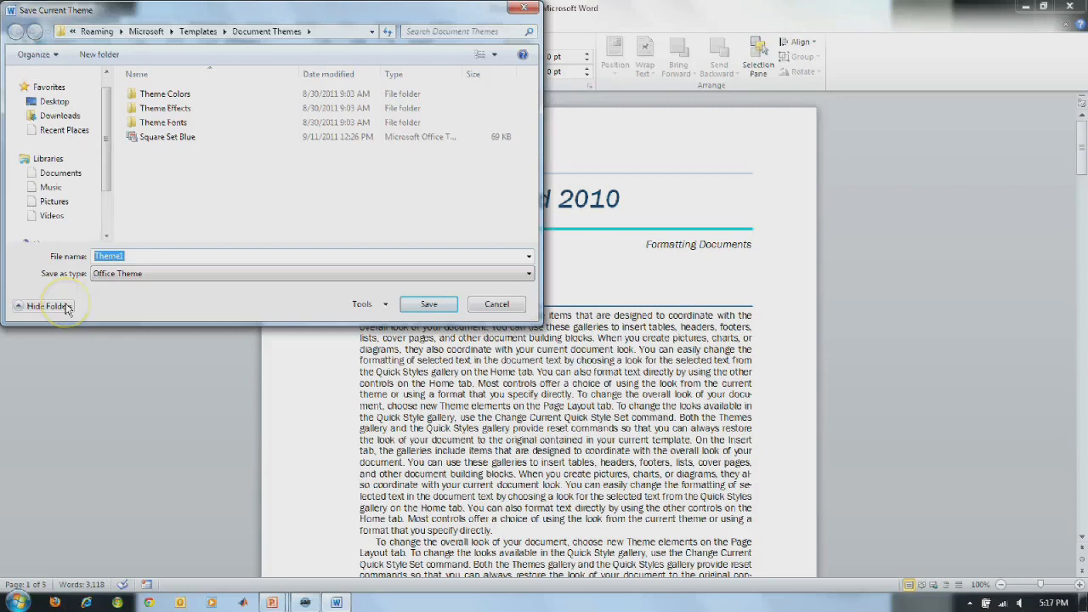
pyautogui.write('MyTheme')
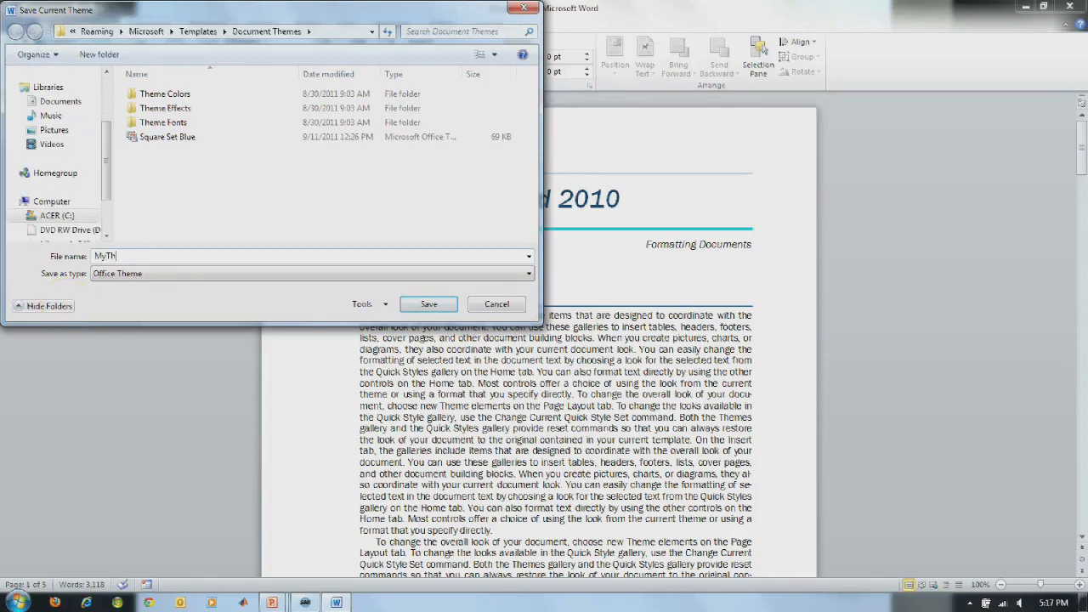
pyautogui.write('1')
pyautogui.press('Return')
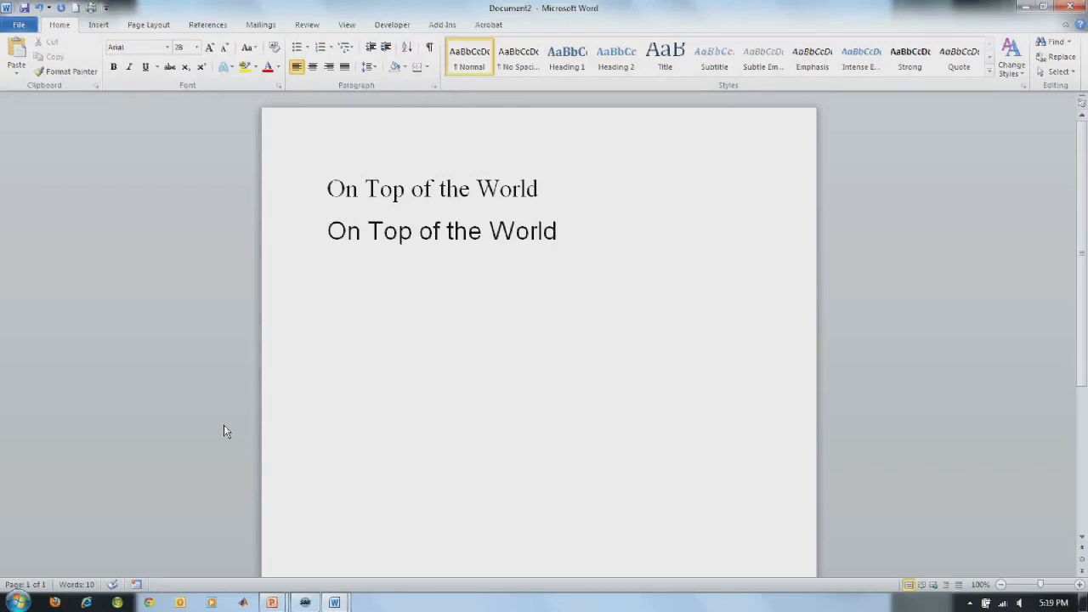
# Step: Check the font of the first "On Top of the World" line in the two-line sample document
pyautogui.click(292, 192)
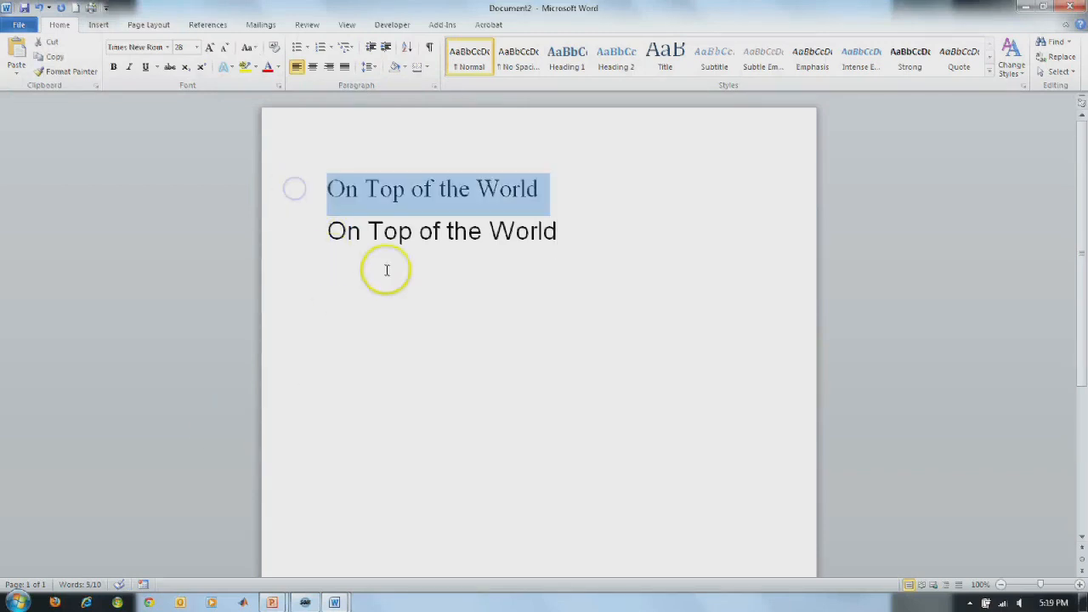
pyautogui.click(324, 188)
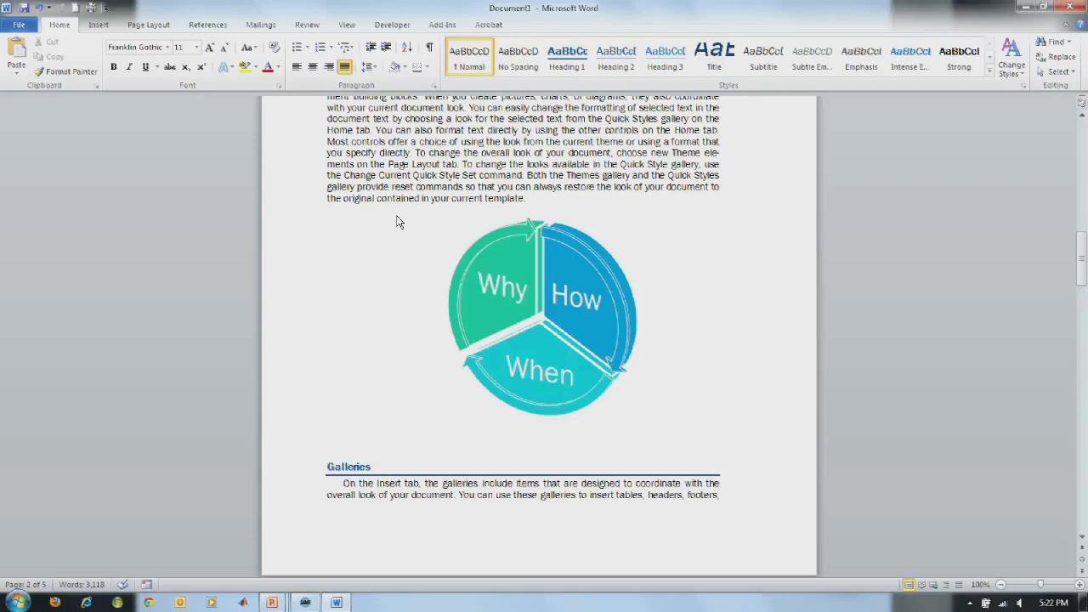
# Step: Change the theme colors to the built-in Civic scheme and check the circular diagram and the portrait beside Quick Styles
pyautogui.scroll(-15, 405, 238)
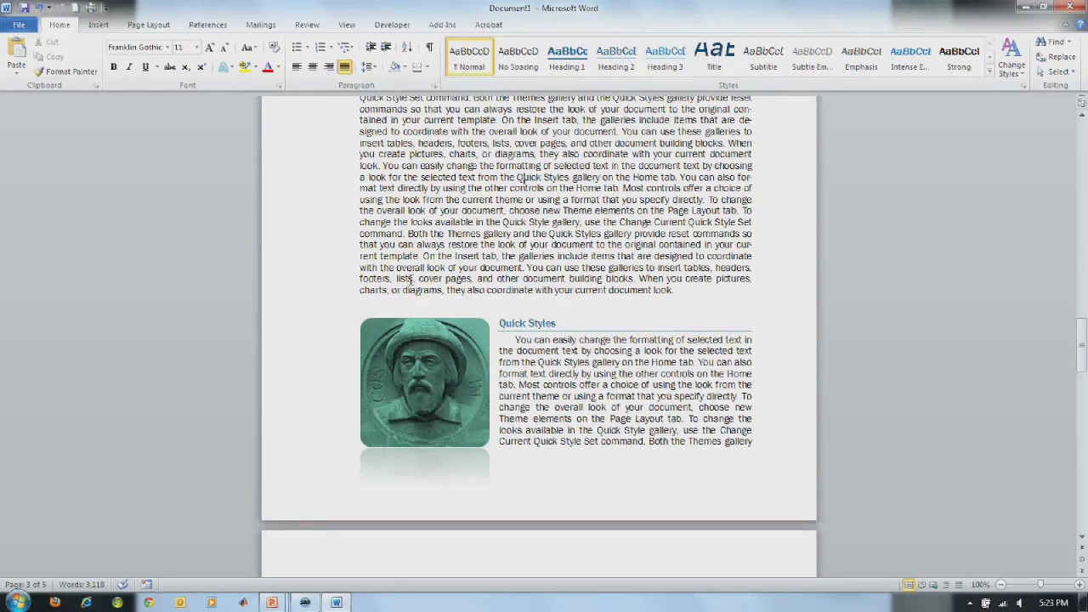
pyautogui.scroll(20, 411, 286)
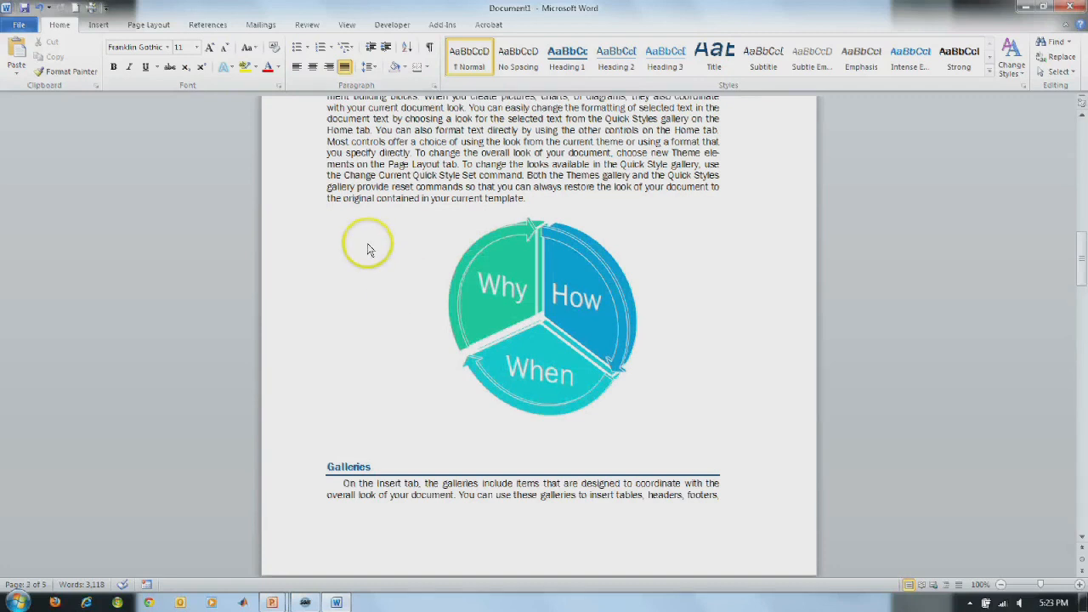
pyautogui.click(145, 24)
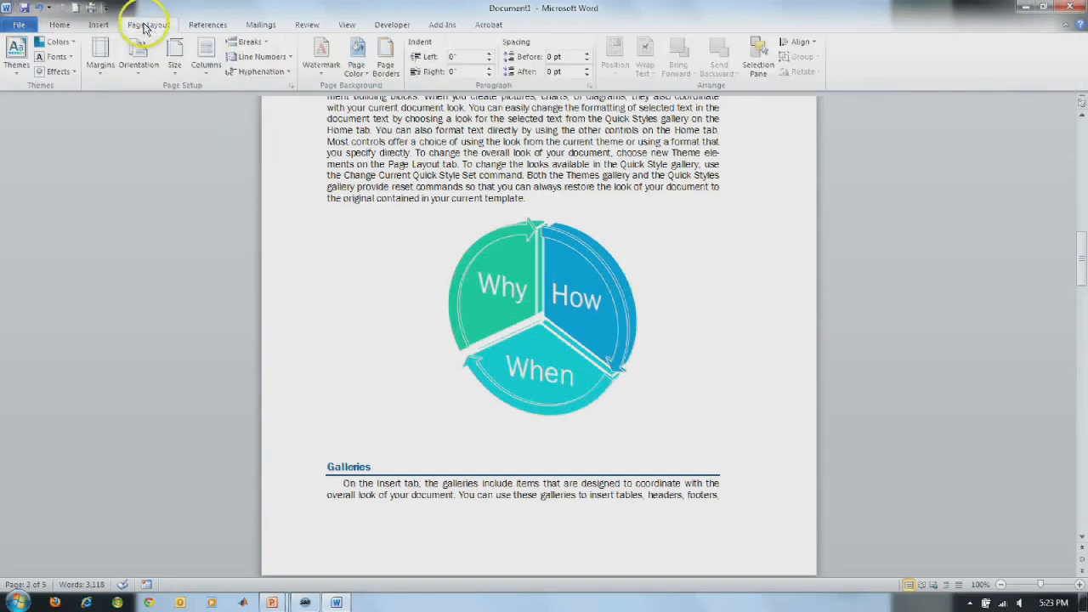
pyautogui.click(67, 42)
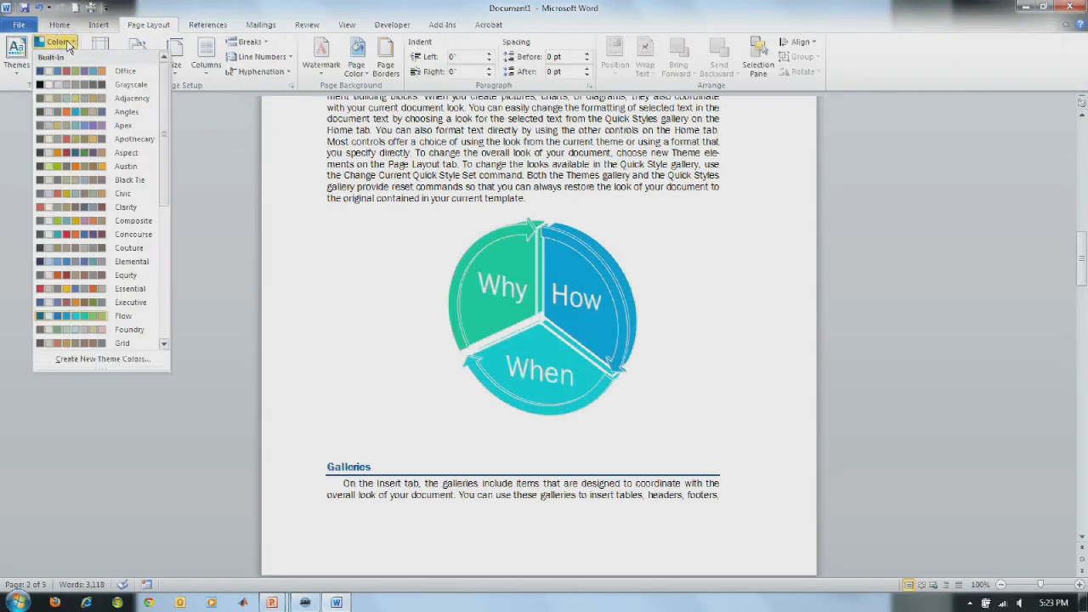
pyautogui.click(94, 201)
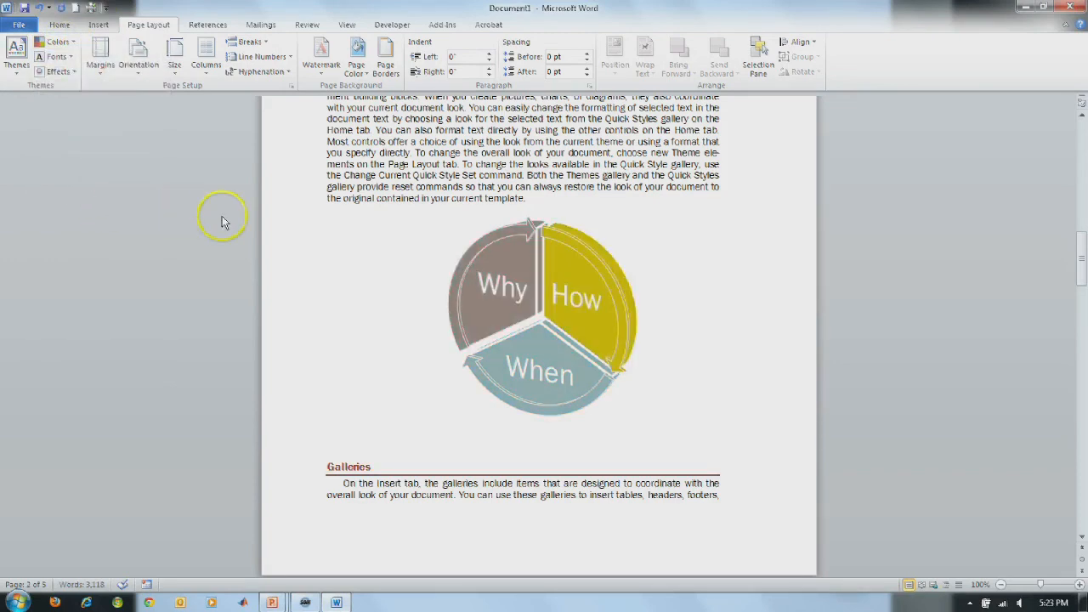
pyautogui.scroll(-10, 335, 246)
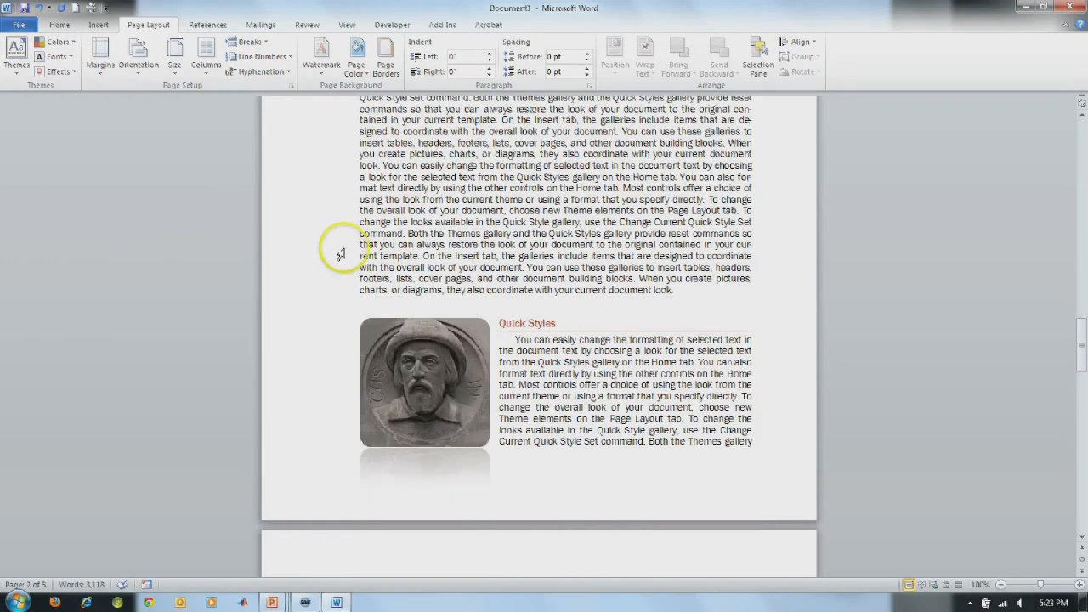
pyautogui.click(438, 361)
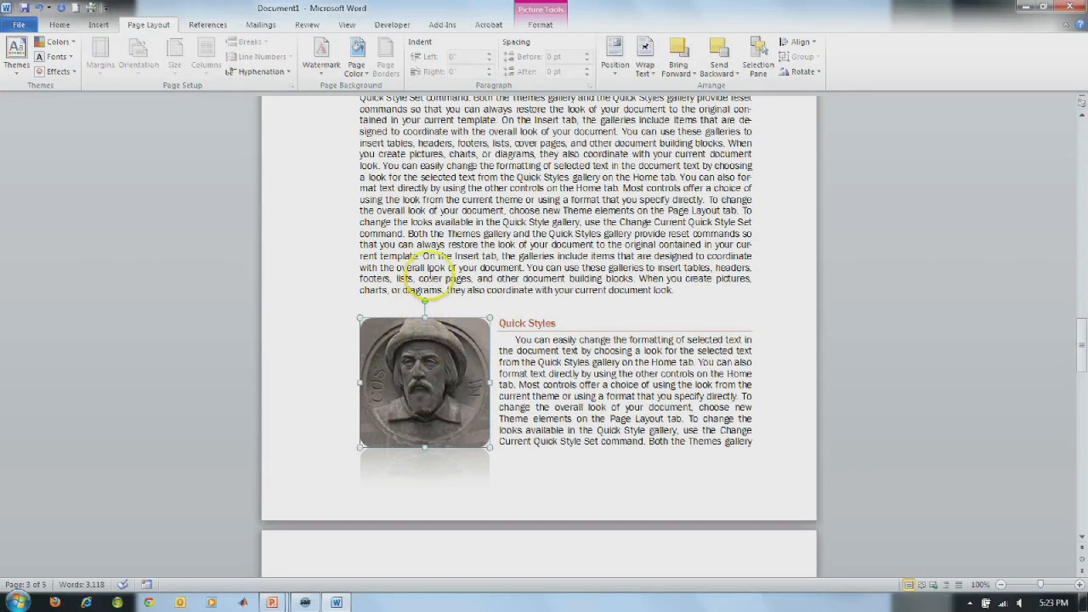
pyautogui.click(430, 271)
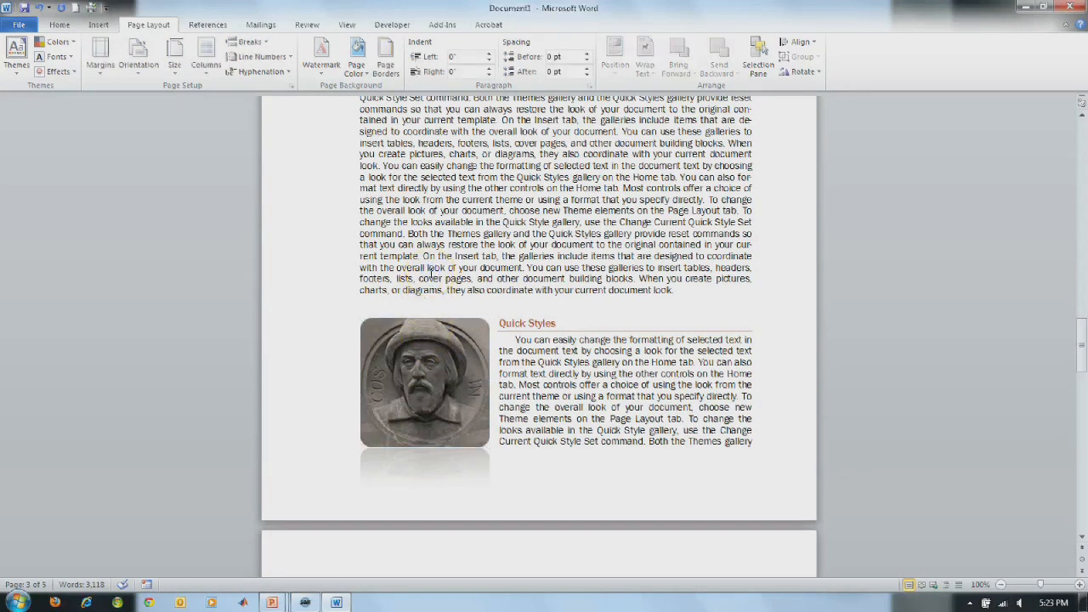
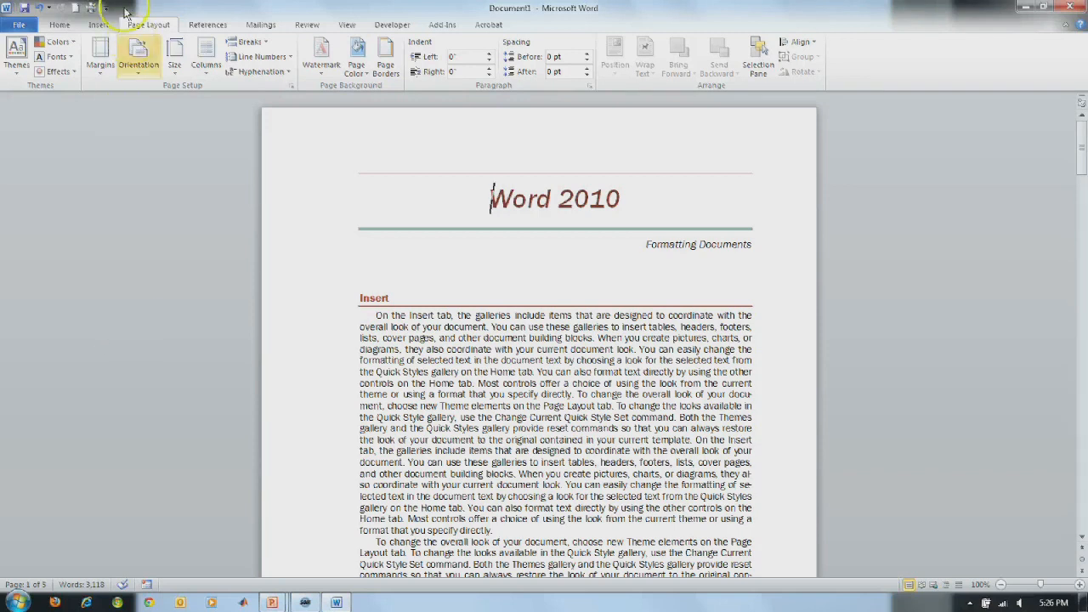
# Step: Insert the built-in Alphabet header and set its document title to "Word 2010: Formatting Documents"
pyautogui.click(98, 24)
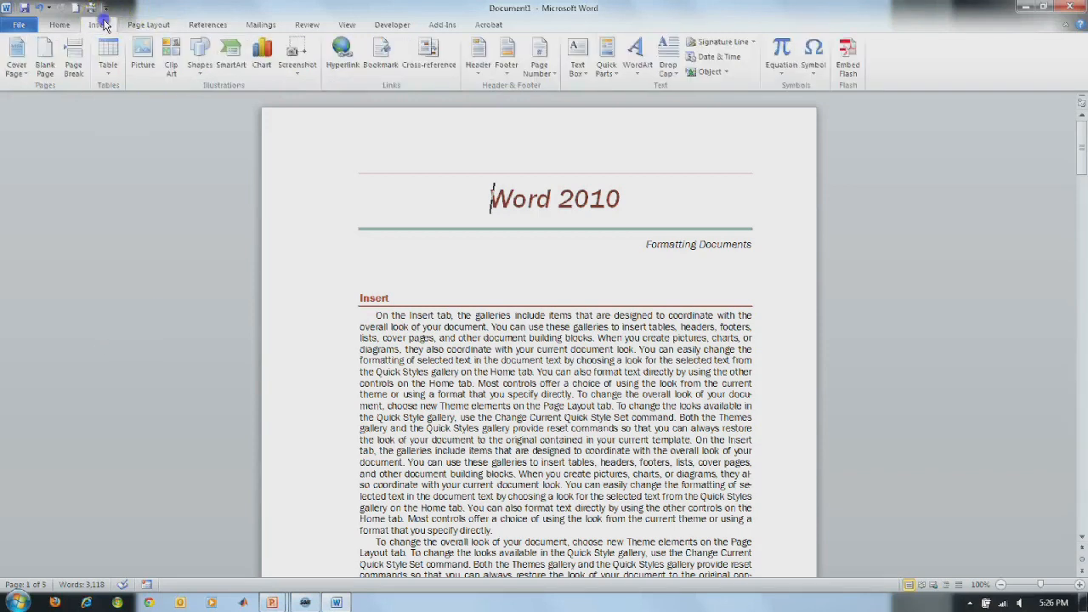
pyautogui.click(478, 74)
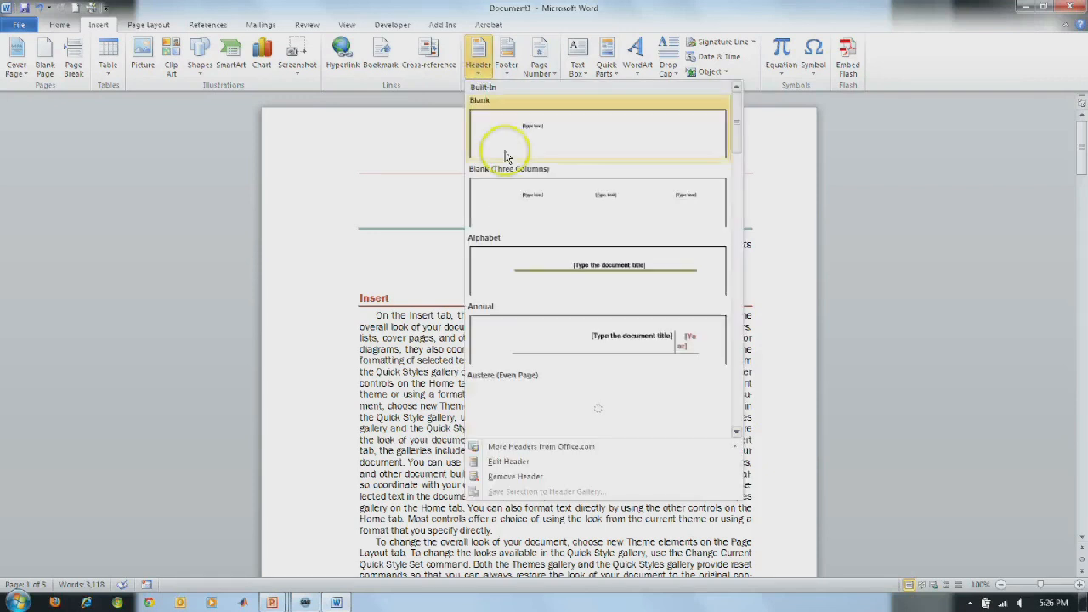
pyautogui.moveTo(736, 145)
pyautogui.mouseDown()
pyautogui.moveTo(736, 233)
pyautogui.moveTo(731, 150)
pyautogui.mouseUp()
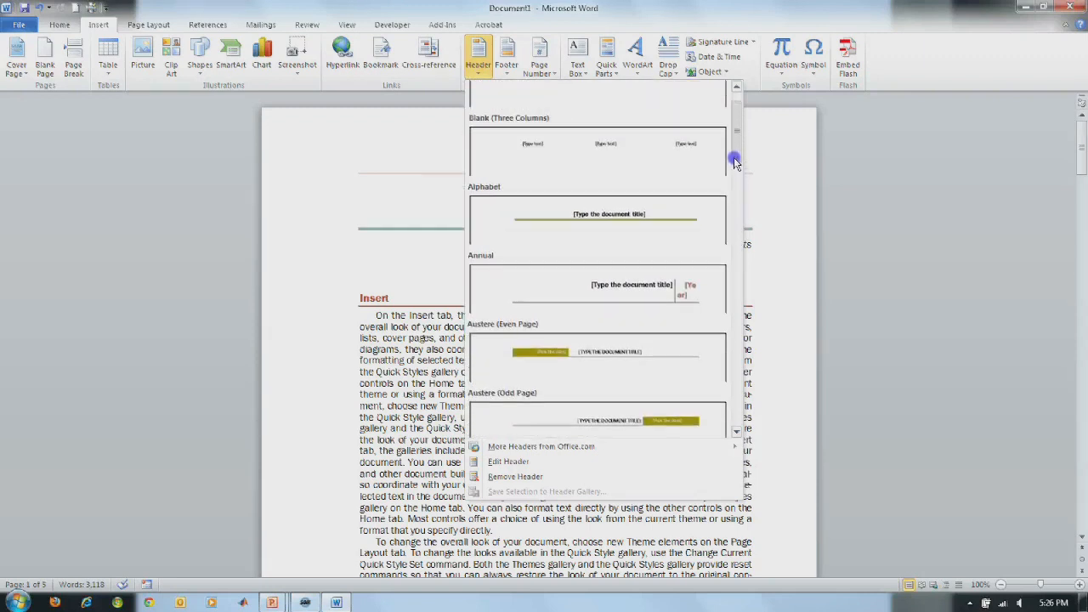
pyautogui.click(618, 238)
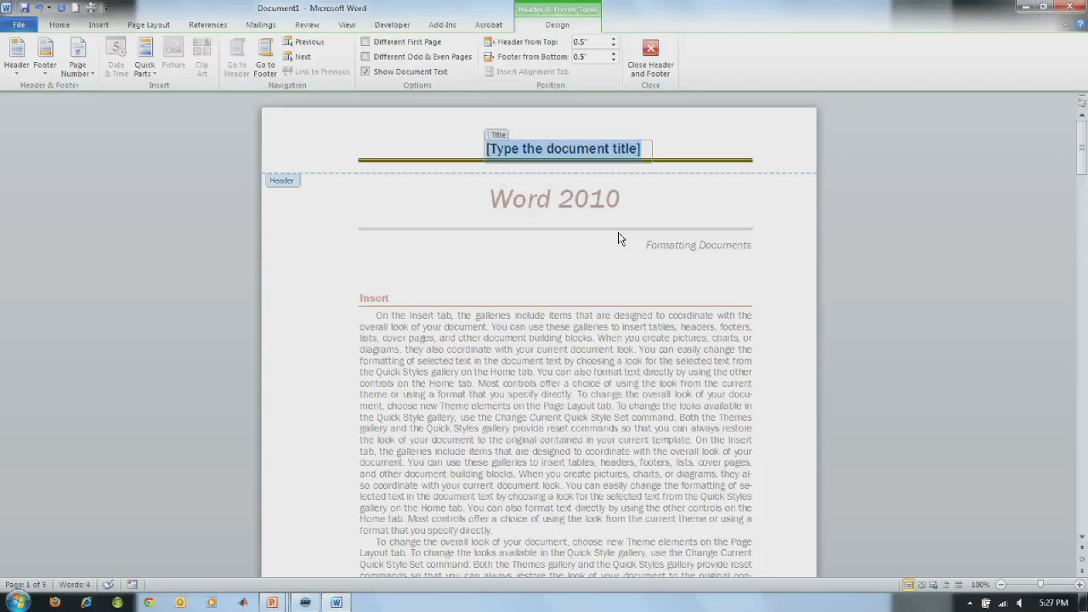
pyautogui.write('Wo')
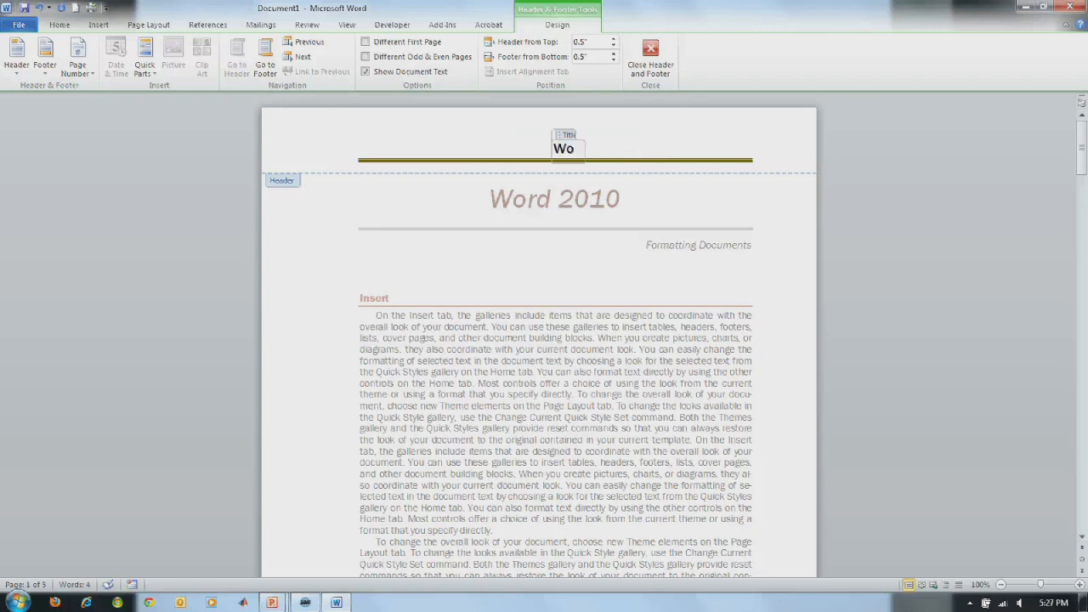
pyautogui.write('rd 2010: F')
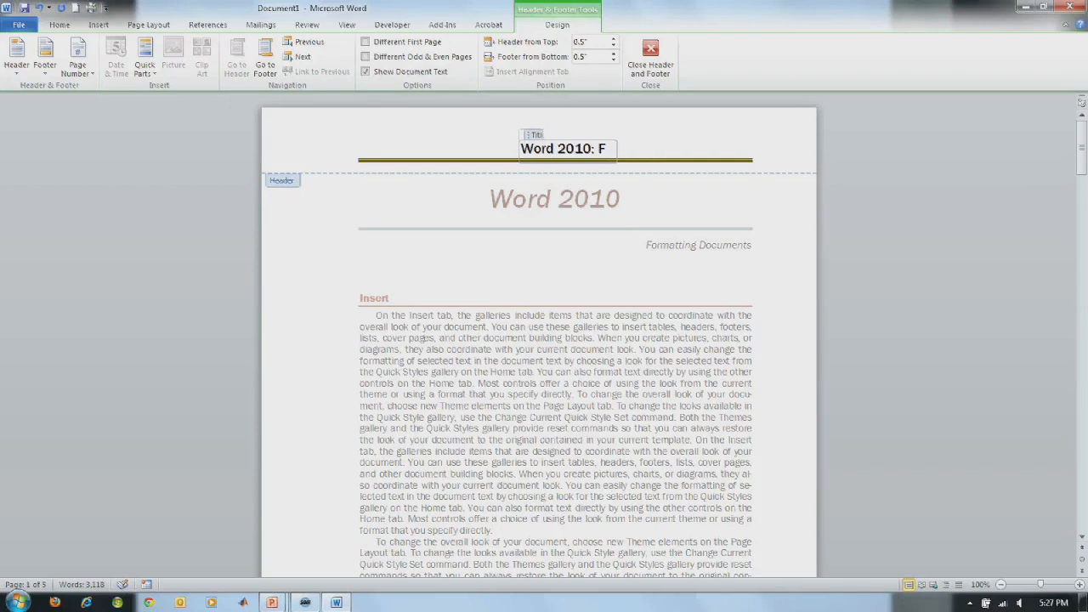
pyautogui.write('ormatting Documents')
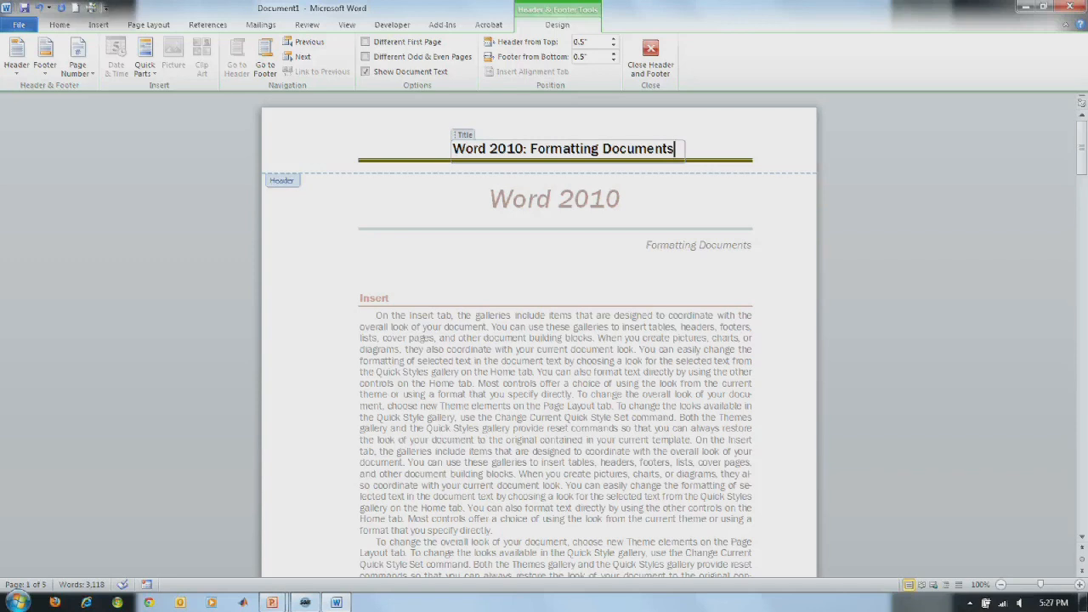
# Step: Show the Document Panel and complete the author's full name in the Author property
pyautogui.click(19, 26)
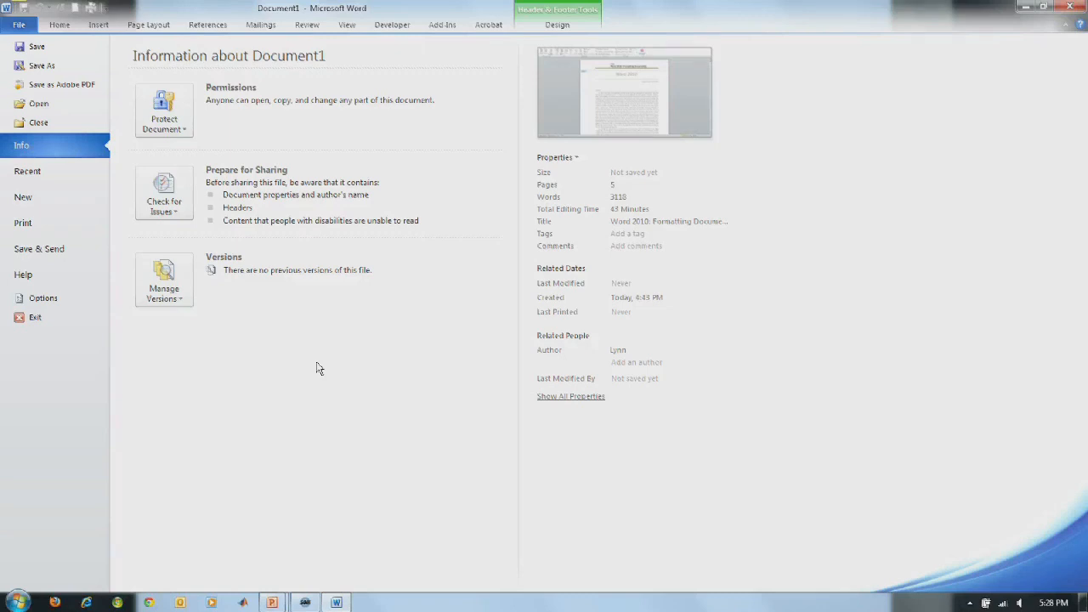
pyautogui.click(568, 161)
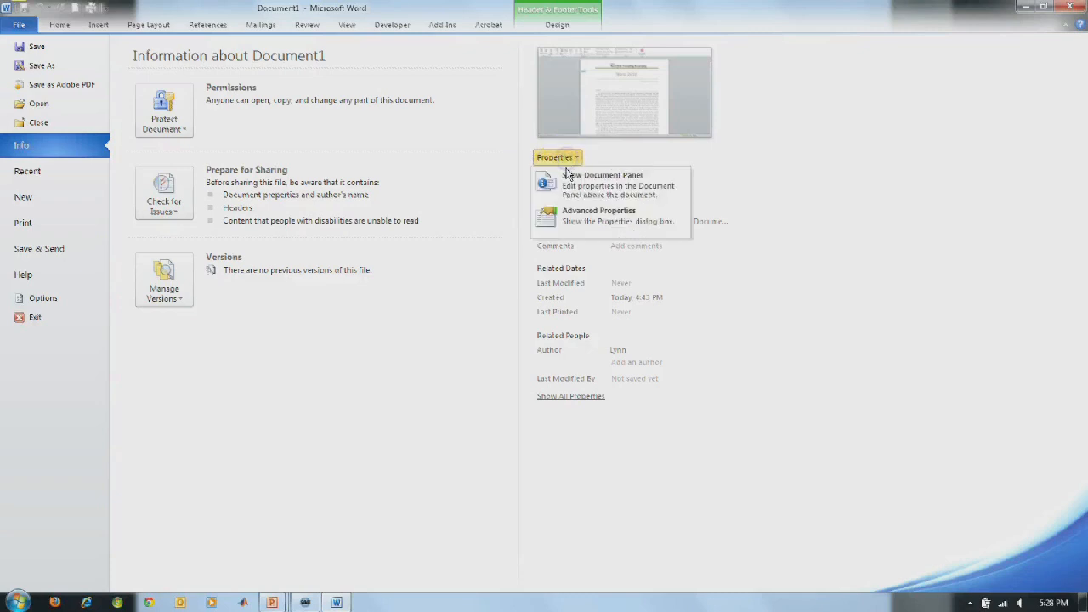
pyautogui.click(568, 182)
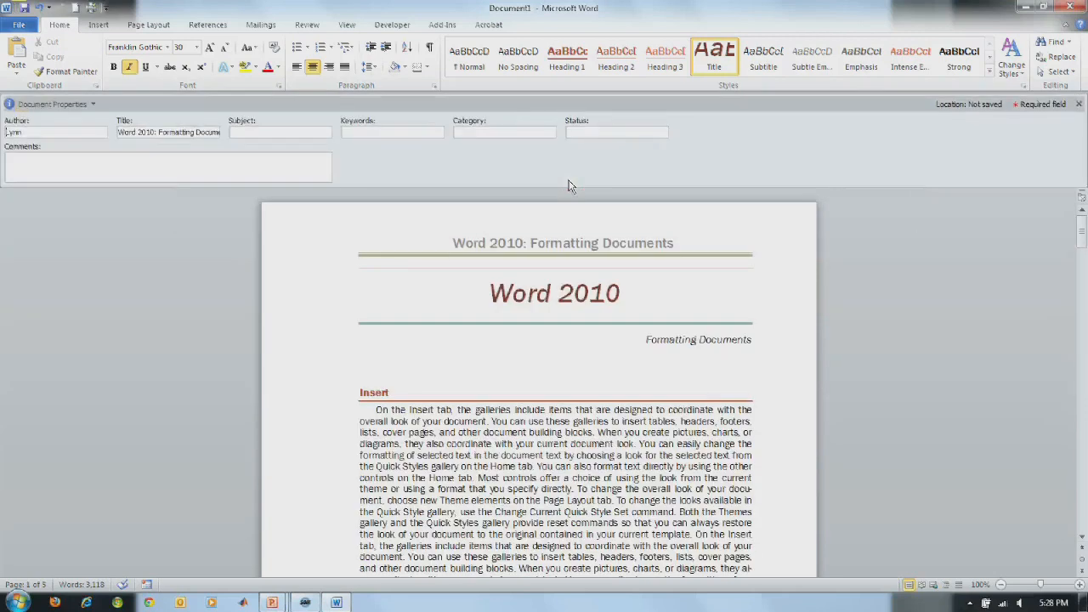
pyautogui.click(37, 131)
pyautogui.write('Mars')
pyautogui.click(316, 130)
pyautogui.click(366, 132)
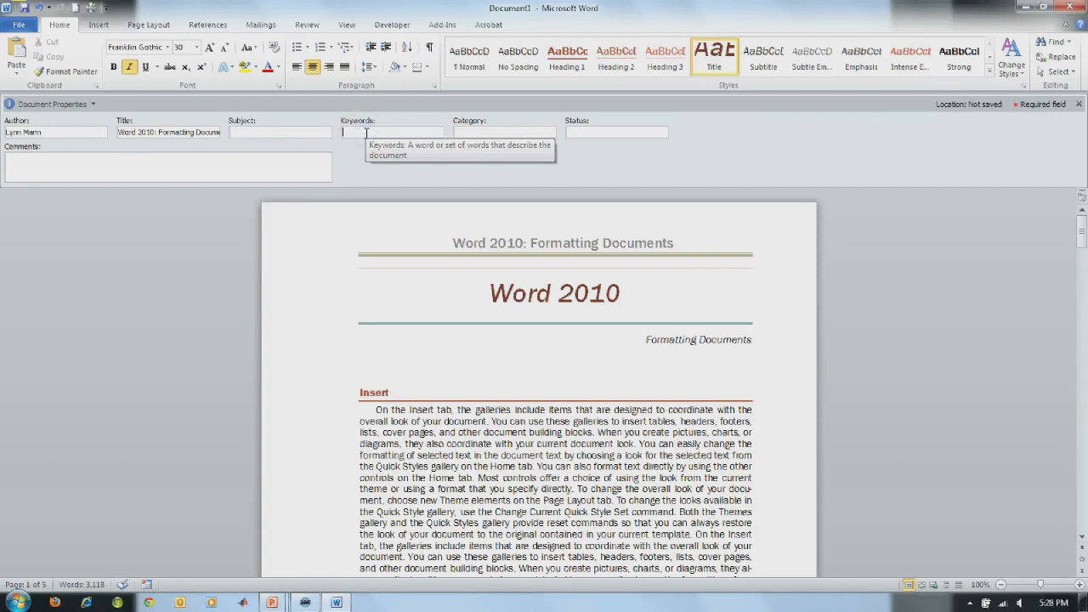
pyautogui.click(147, 156)
# Step: Review the advanced document properties from General through Custom, cancel without changes, and close the Document Panel
pyautogui.click(94, 105)
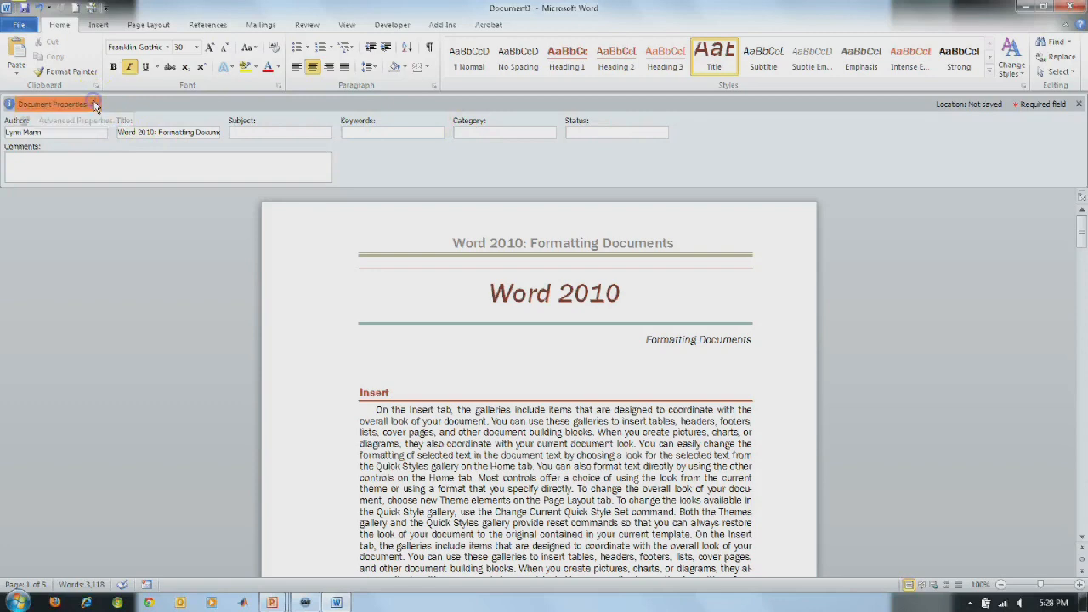
pyautogui.click(88, 120)
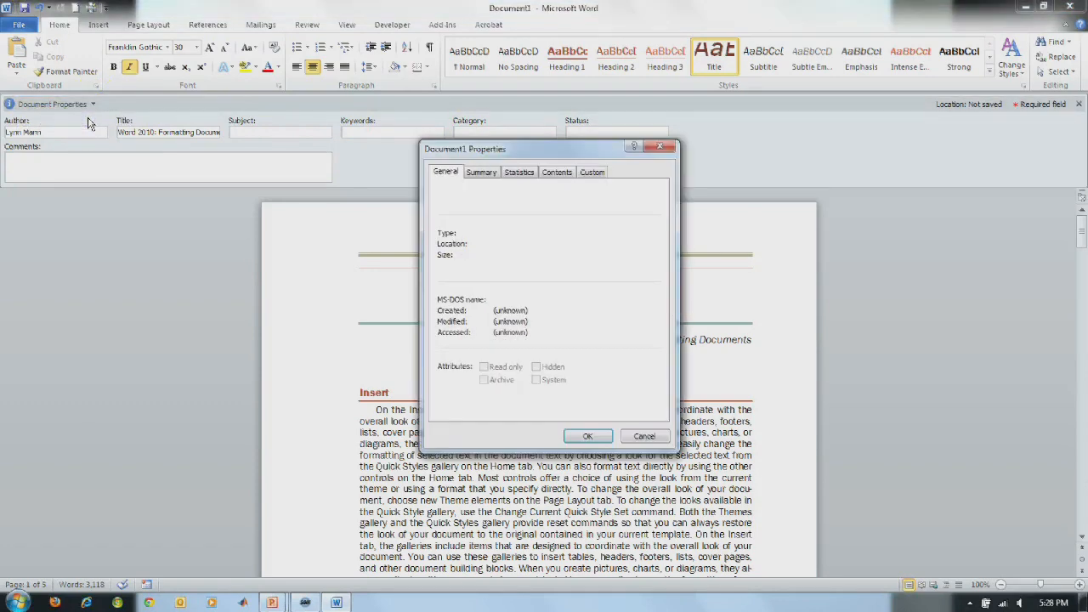
pyautogui.click(481, 171)
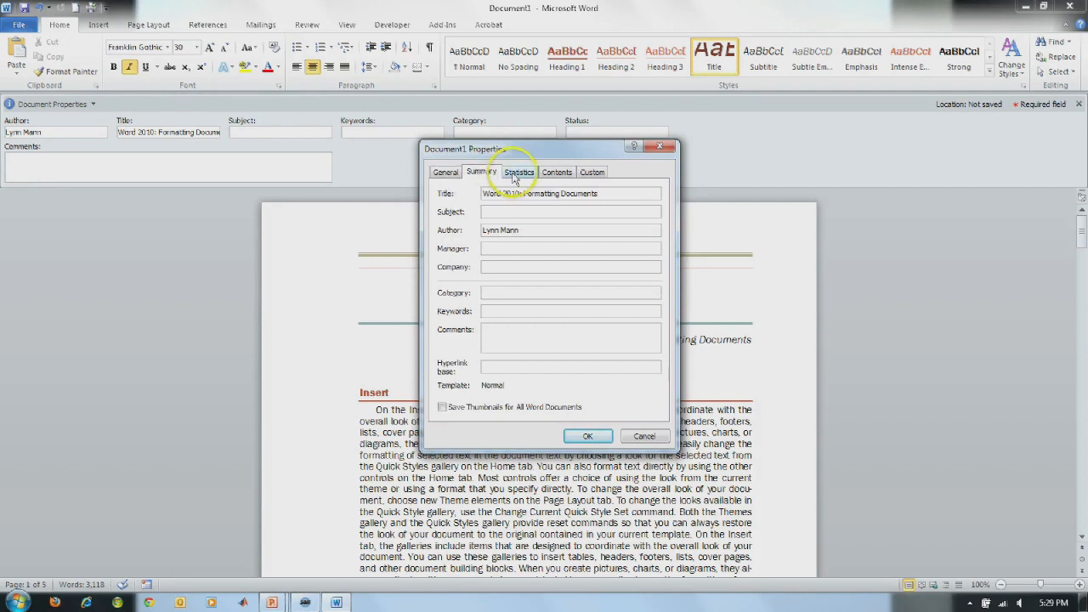
pyautogui.click(516, 172)
pyautogui.click(553, 173)
pyautogui.click(592, 172)
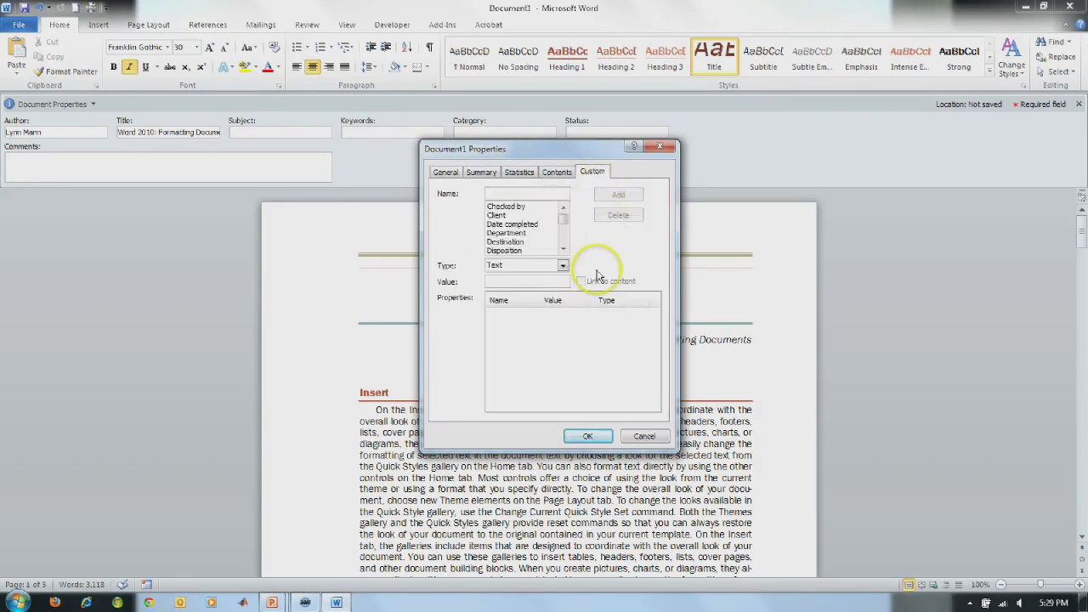
pyautogui.click(641, 438)
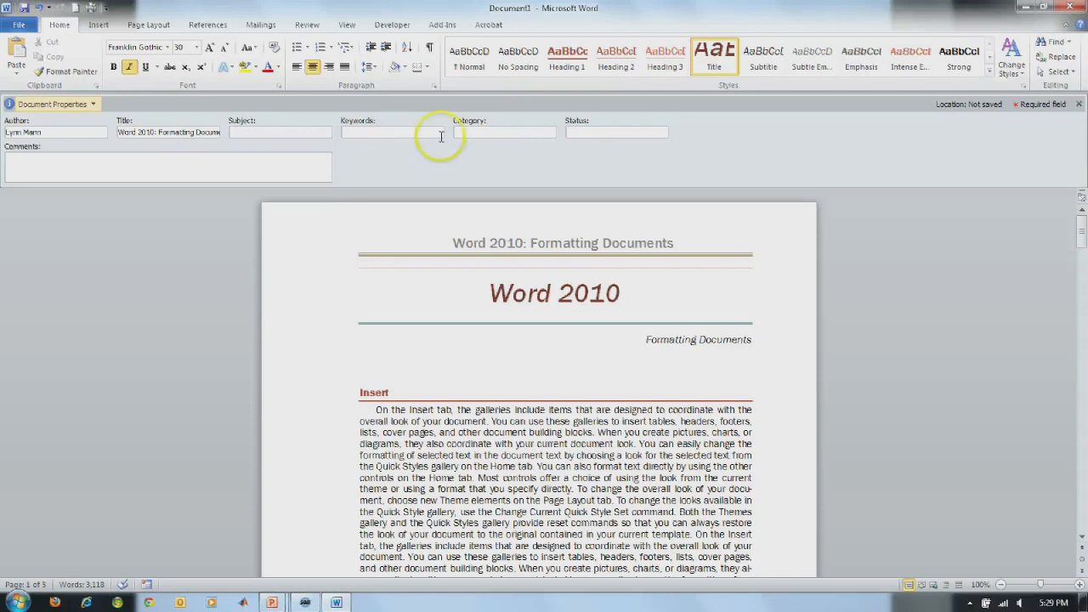
pyautogui.click(1078, 104)
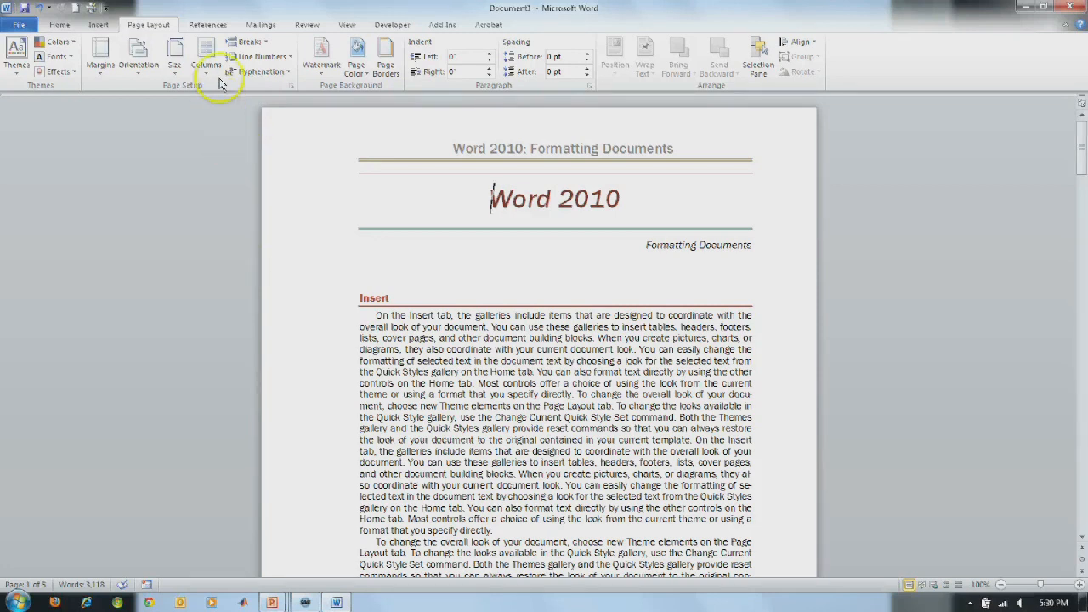
# Step: Open the page header for editing and browse the built-in footer designs
pyautogui.click(98, 23)
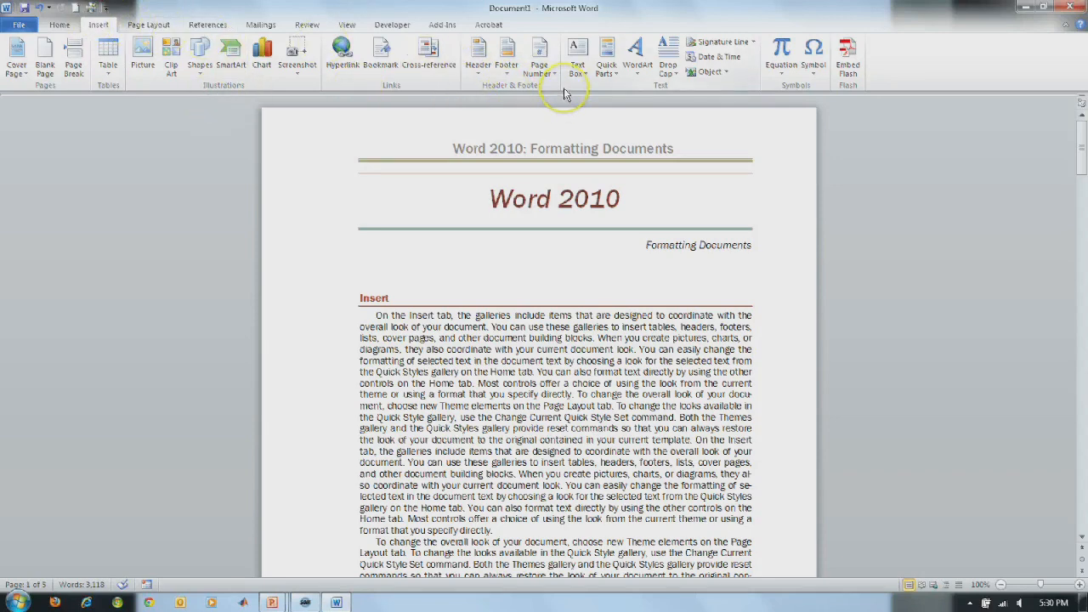
pyautogui.doubleClick(463, 151)
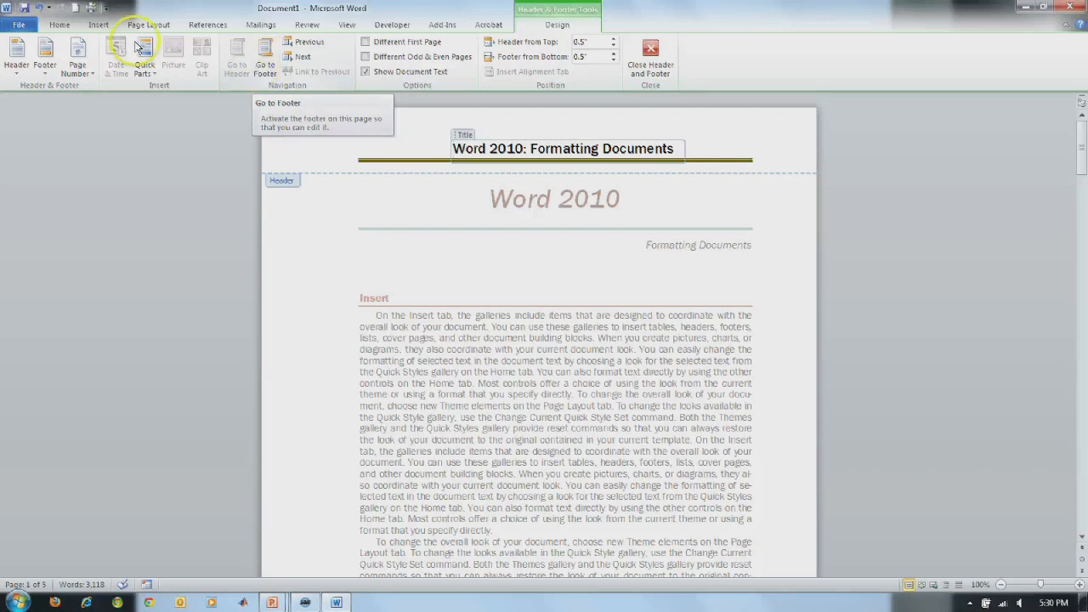
pyautogui.click(47, 71)
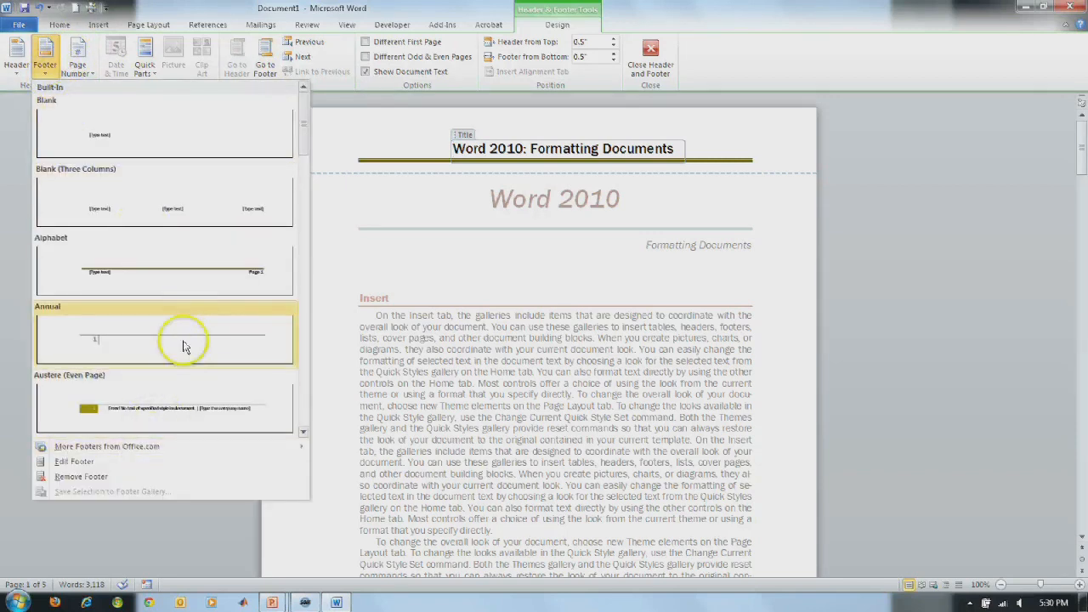
pyautogui.click(97, 25)
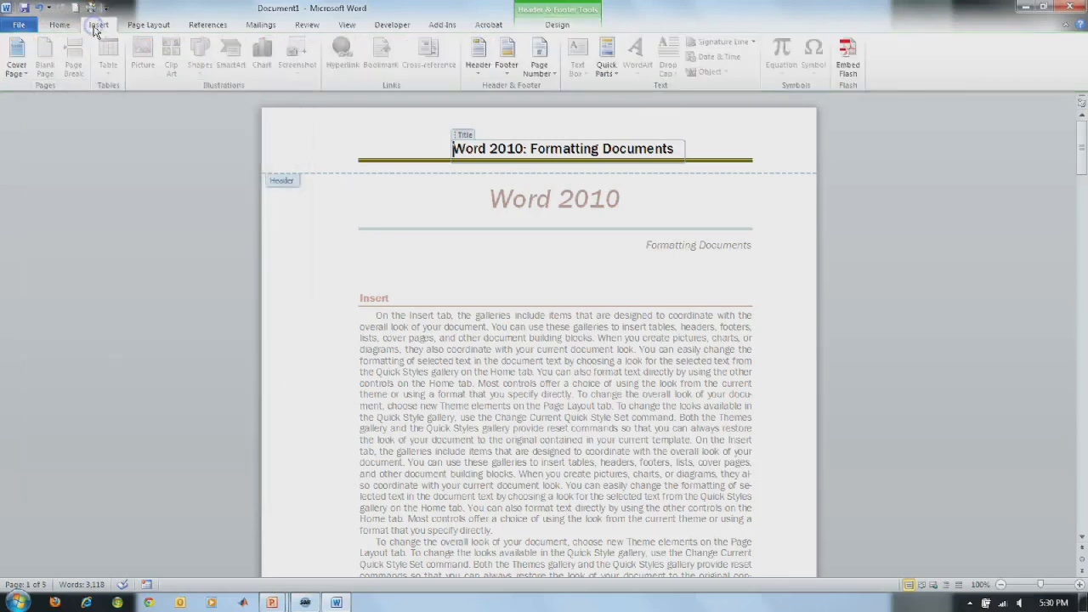
pyautogui.click(510, 66)
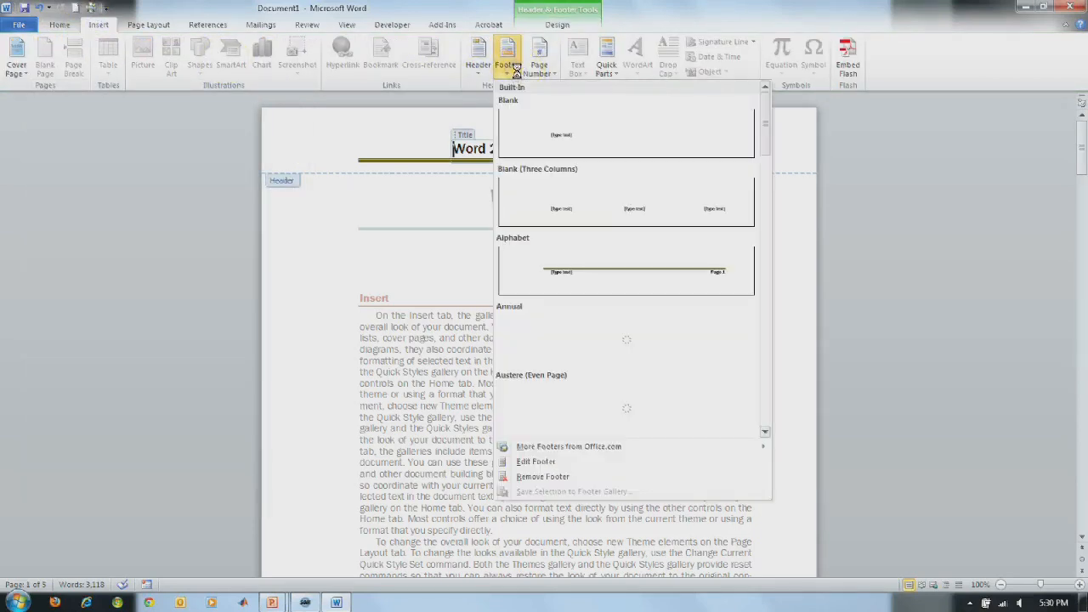
pyautogui.click(513, 66)
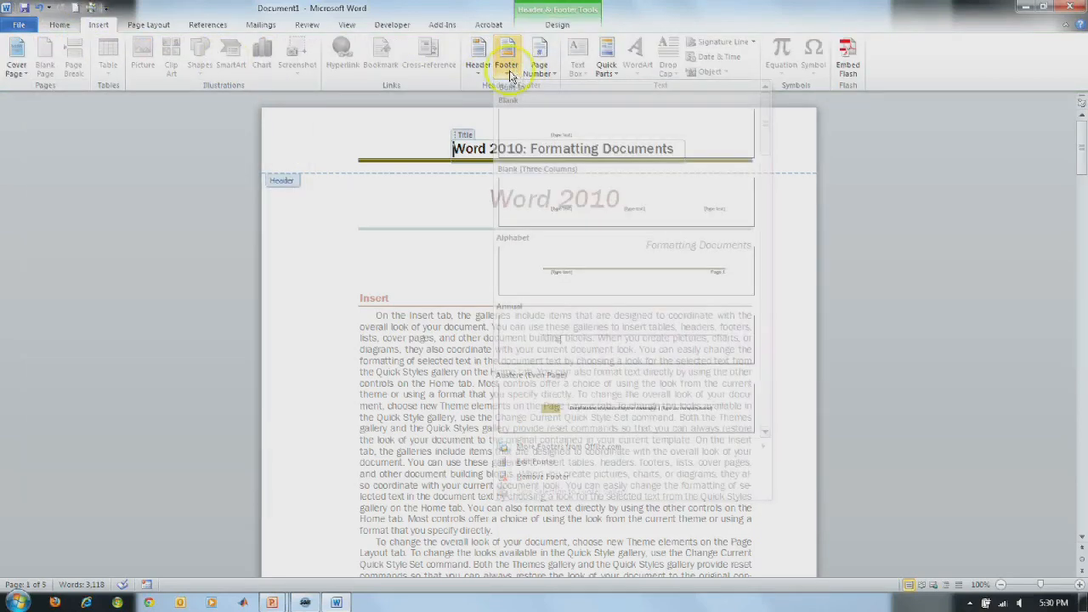
pyautogui.click(60, 24)
pyautogui.click(556, 25)
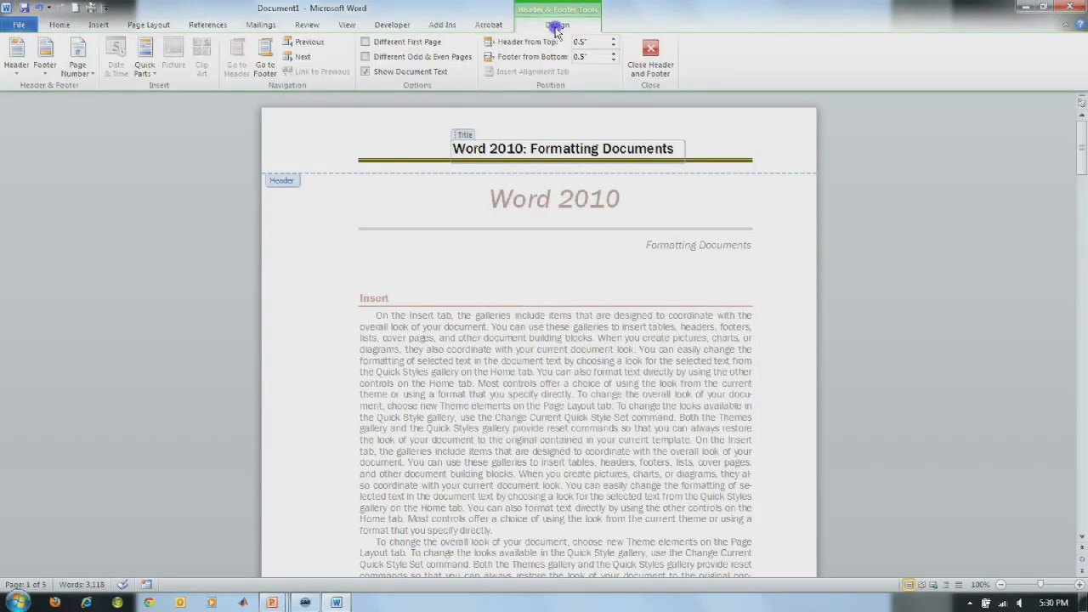
# Step: Go to the page footer and apply the built-in Alphabet footer
pyautogui.click(265, 68)
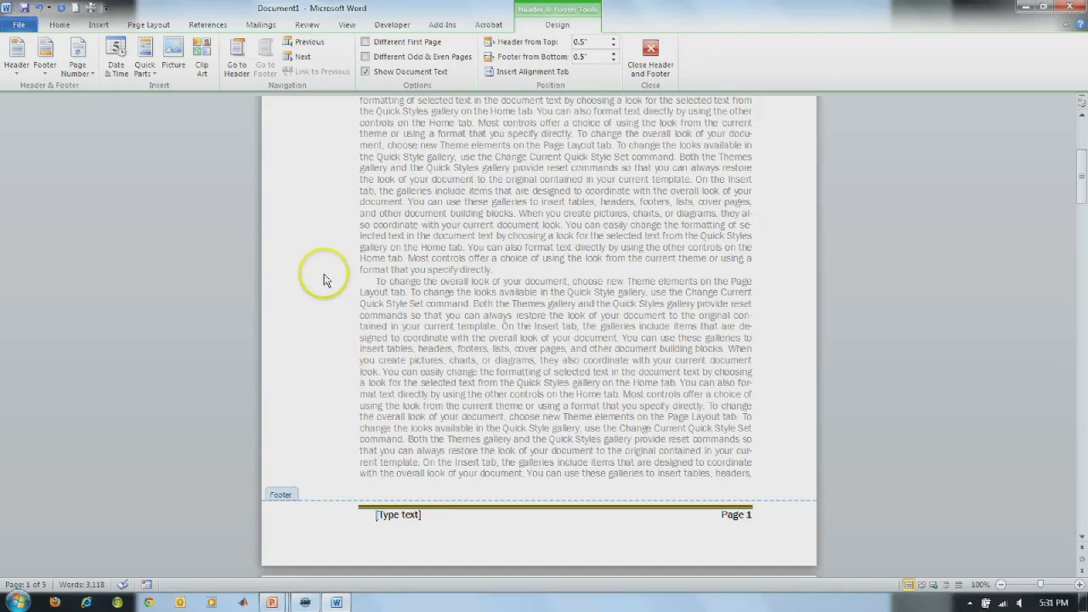
pyautogui.click(46, 70)
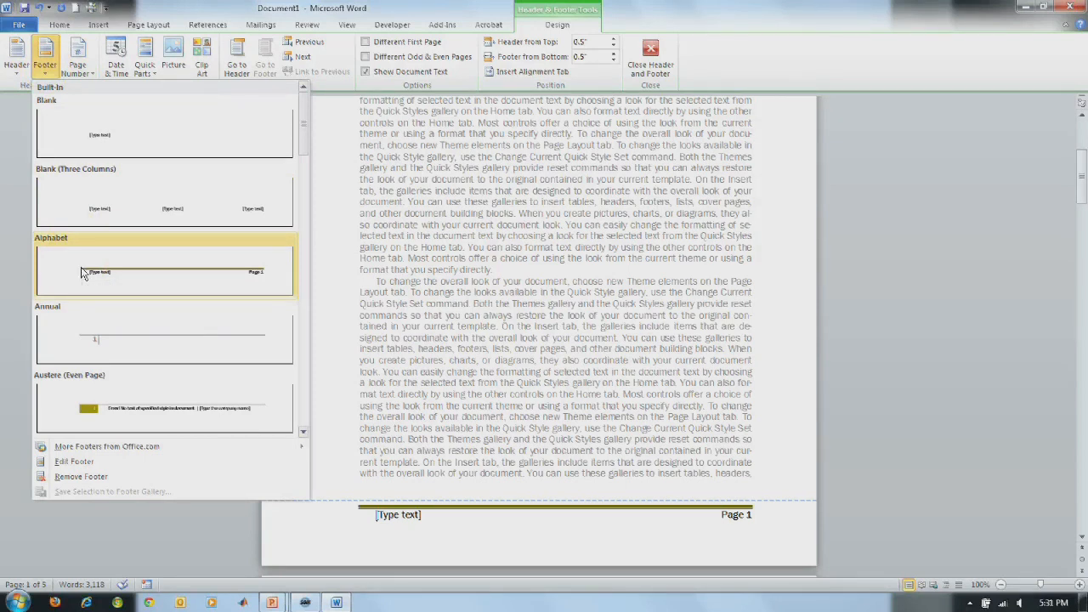
pyautogui.click(655, 508)
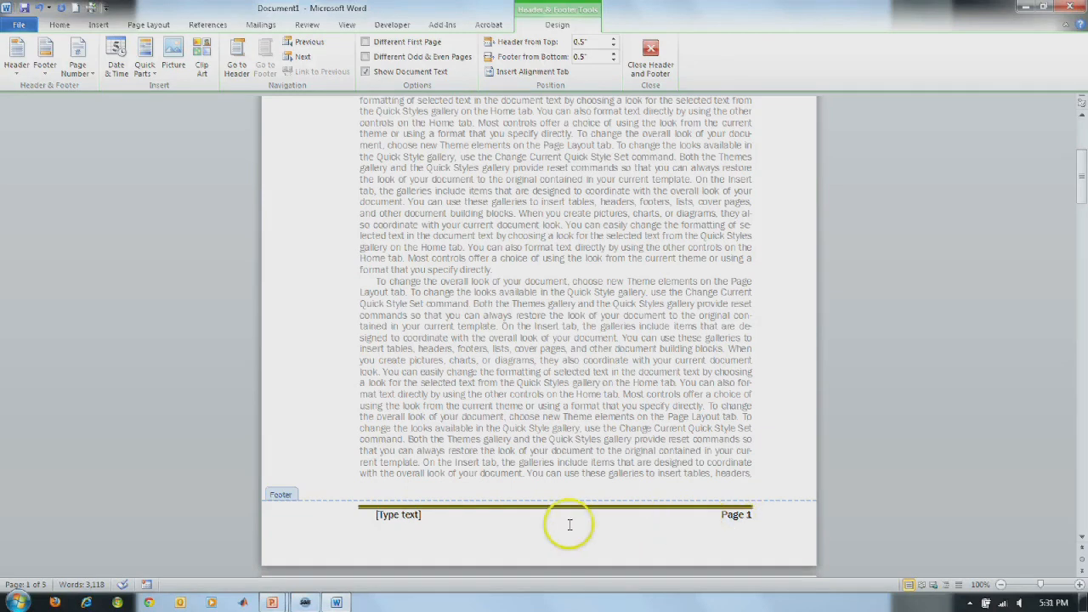
# Step: Replace the footer's [Type text] placeholder with a FileName field, without the path and with formatting preserved during updates
pyautogui.click(389, 515)
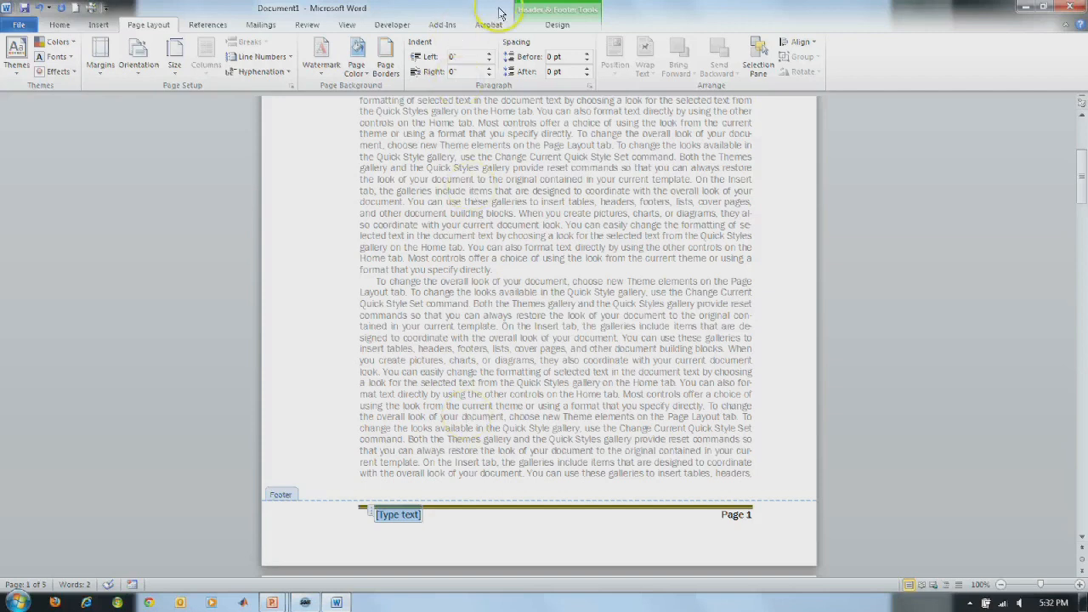
pyautogui.click(567, 25)
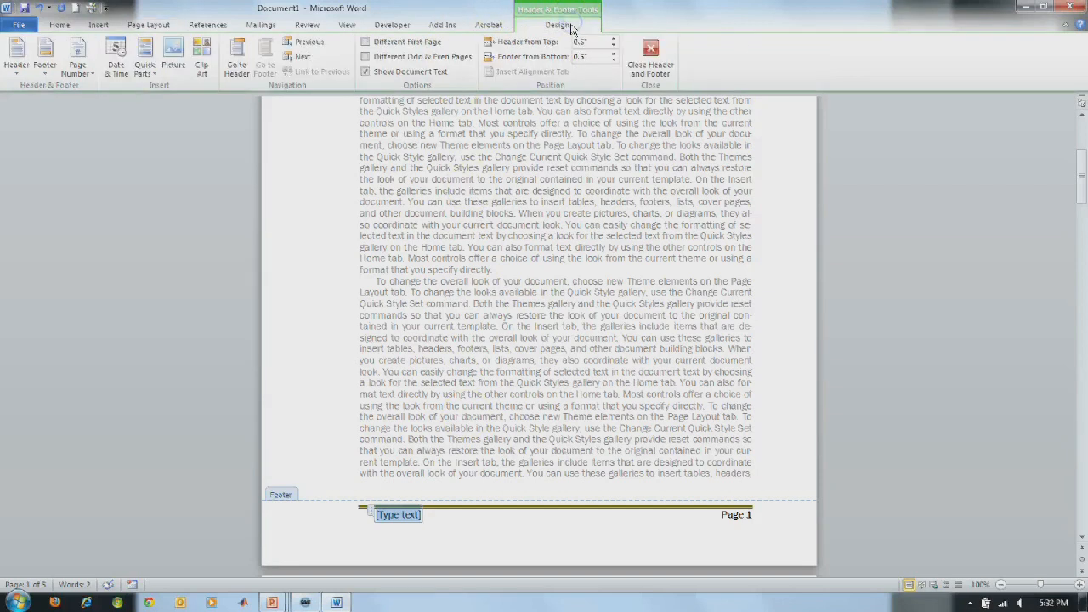
pyautogui.click(145, 81)
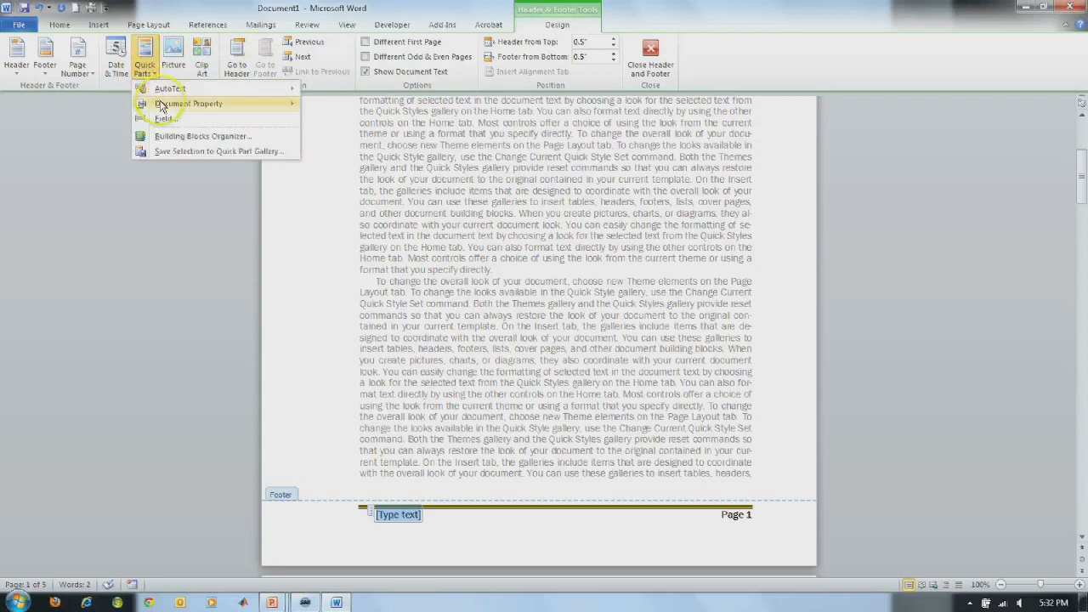
pyautogui.moveTo(164, 106)
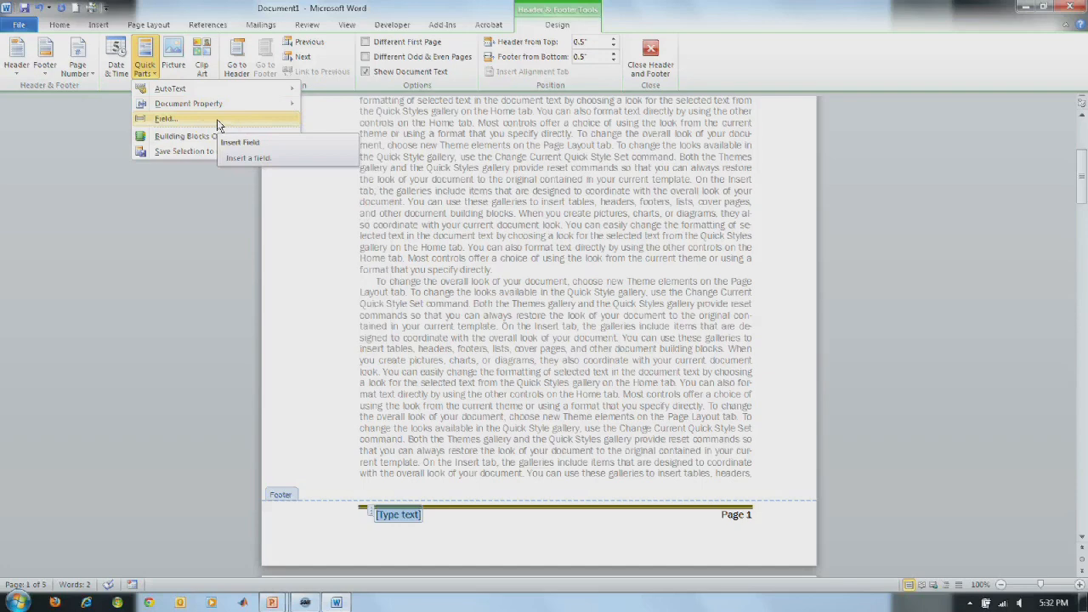
pyautogui.click(166, 120)
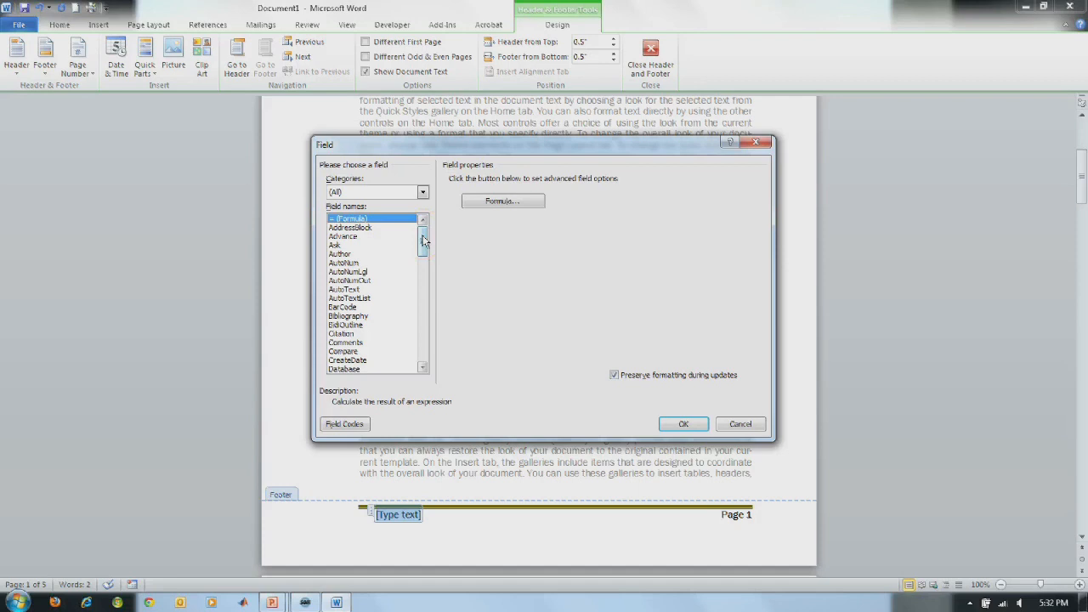
pyautogui.moveTo(423, 242); pyautogui.dragTo(424, 261)
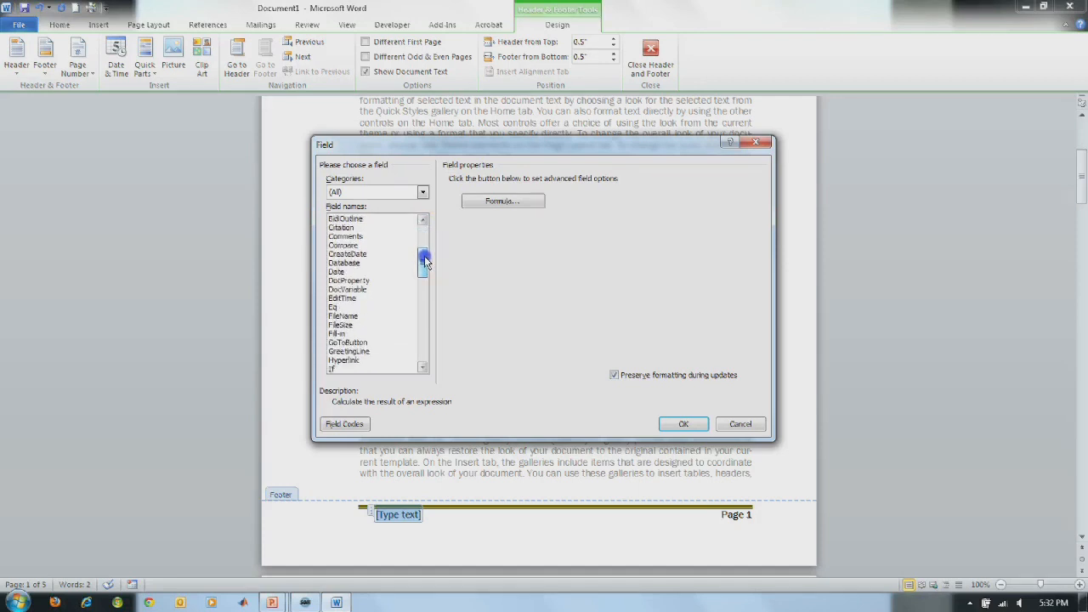
pyautogui.click(344, 317)
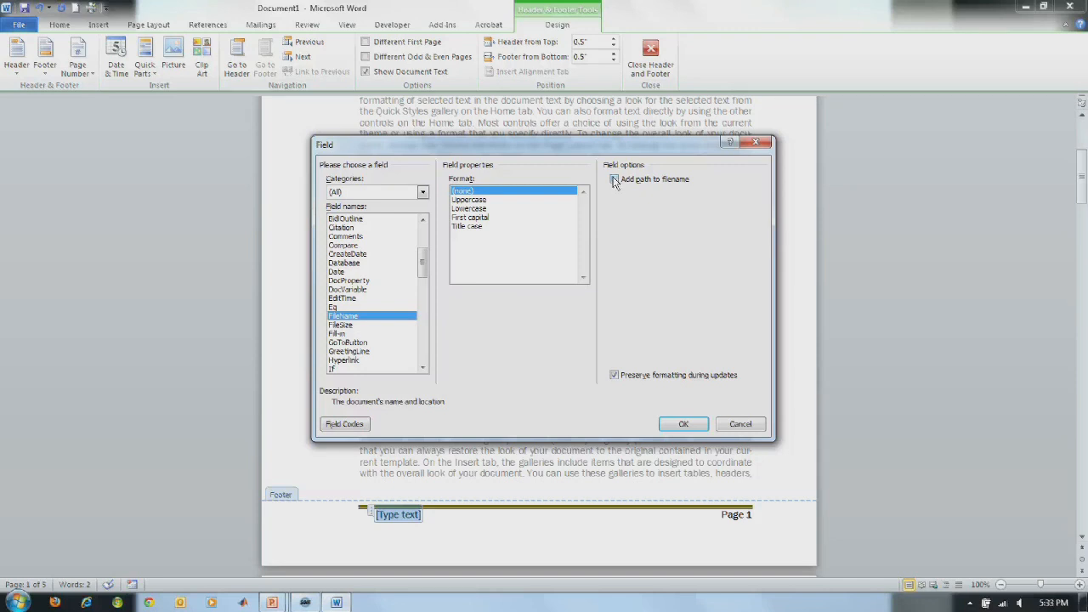
pyautogui.click(615, 181)
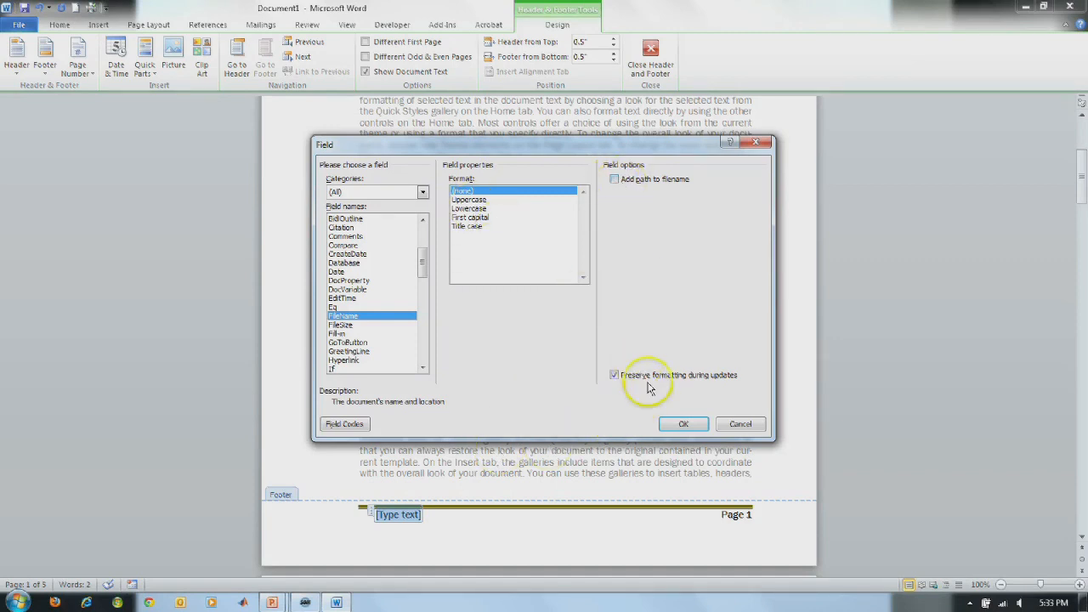
pyautogui.click(681, 424)
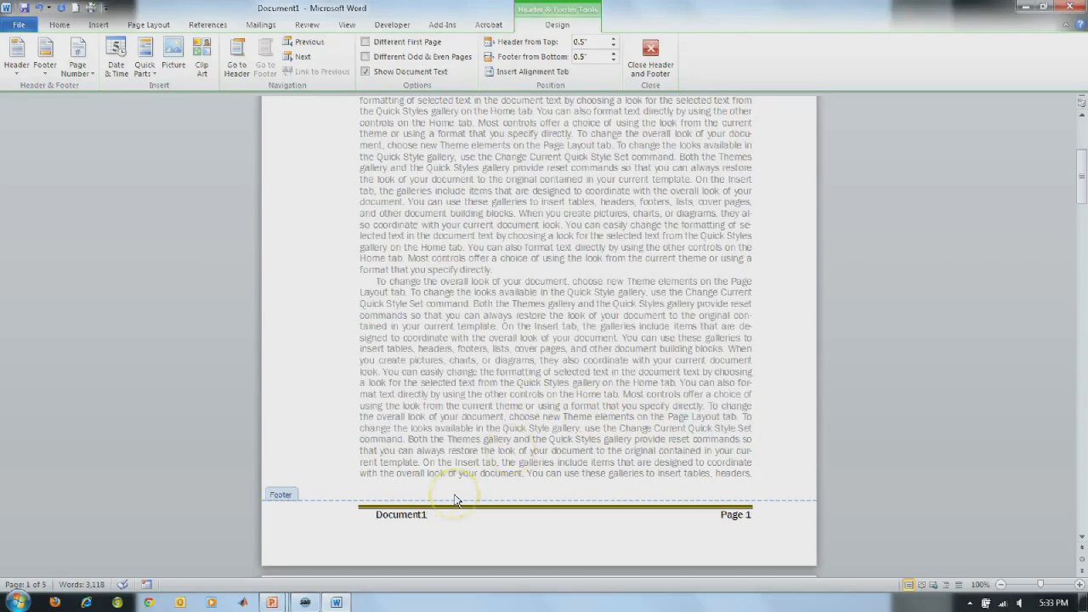
# Step: Save the document in My Documents as a Word Document named Word 2010 Example
pyautogui.click(18, 28)
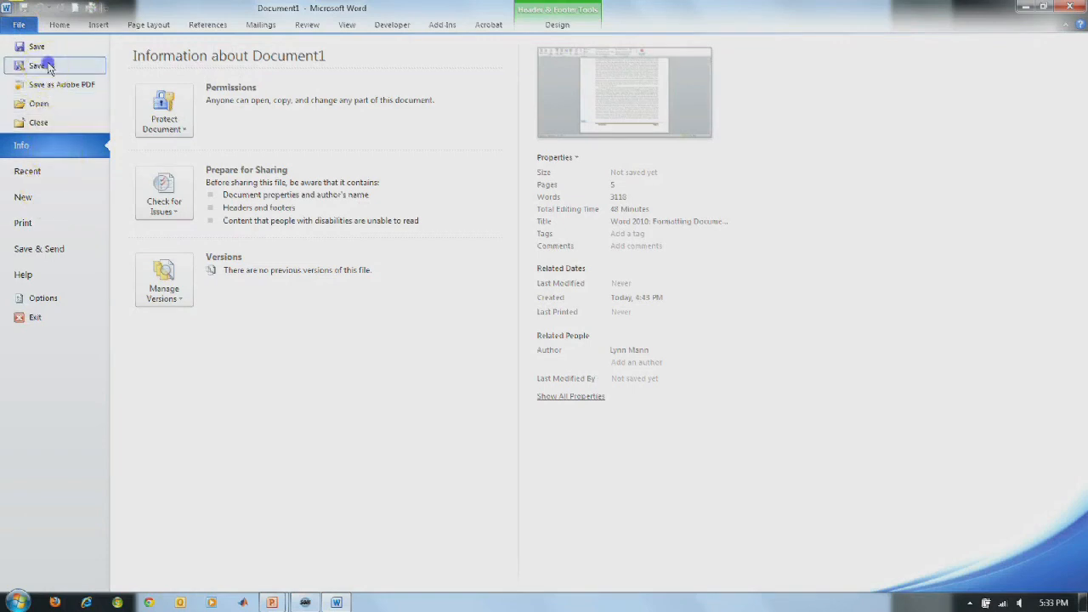
pyautogui.click(44, 66)
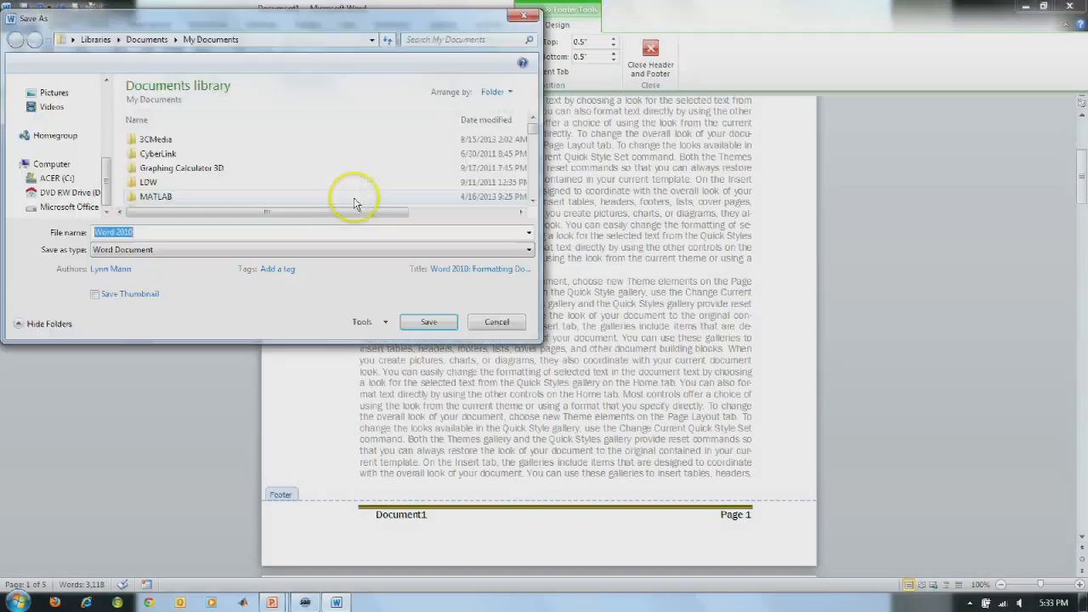
pyautogui.write('W')
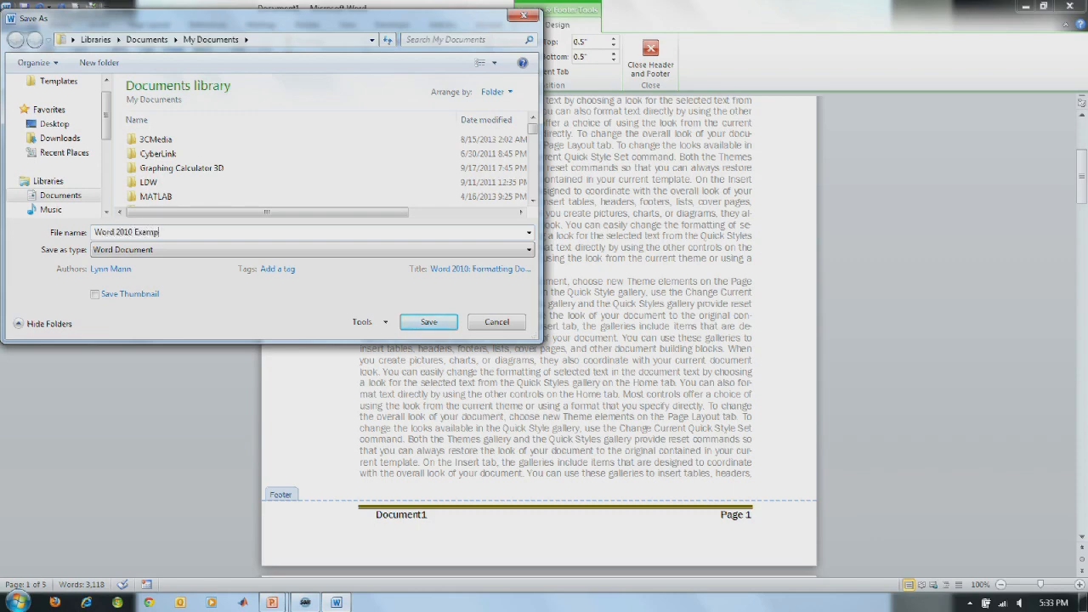
pyautogui.press('Return')
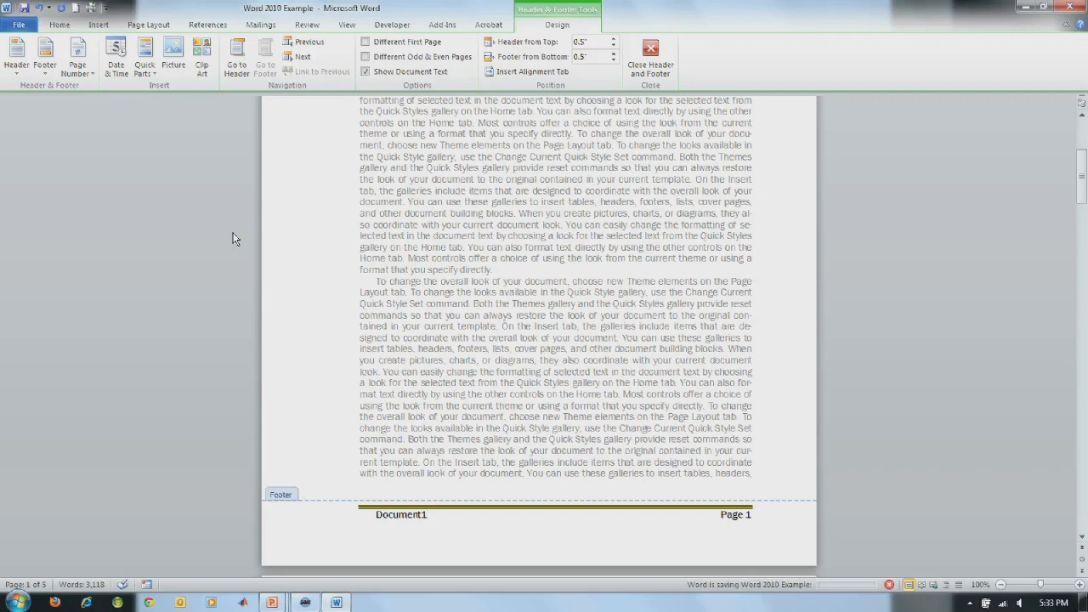
# Step: Leave footer editing for the body text and check the file name in the footer of page 2
pyautogui.doubleClick(468, 359)
pyautogui.scroll(-12, 472, 363)
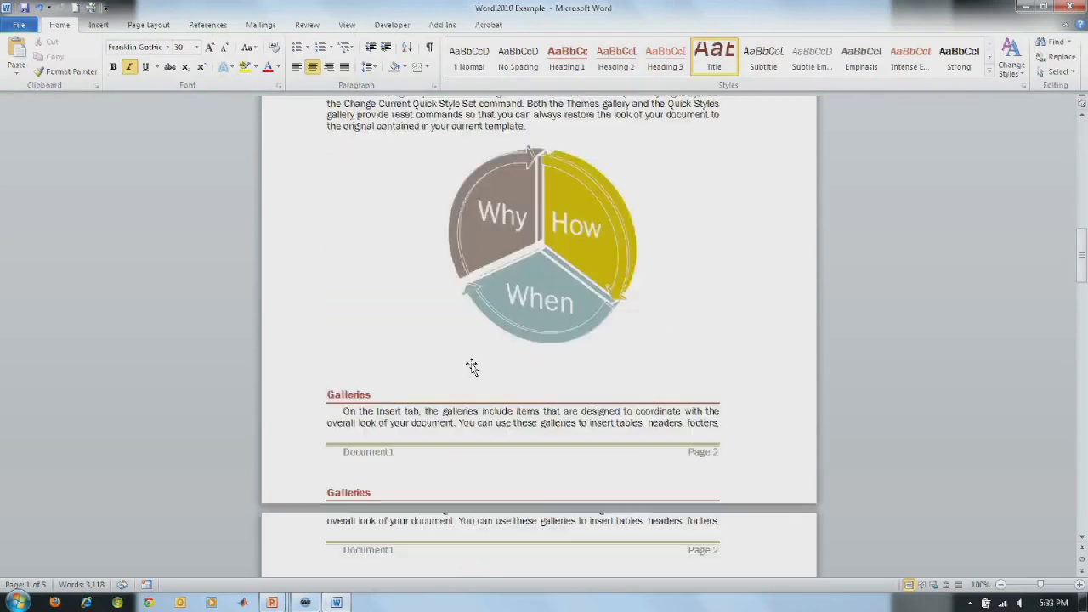
# Step: Update the document name field in the page 2 footer so that it shows the current file name
pyautogui.scroll(2, 374, 357)
pyautogui.click(372, 357)
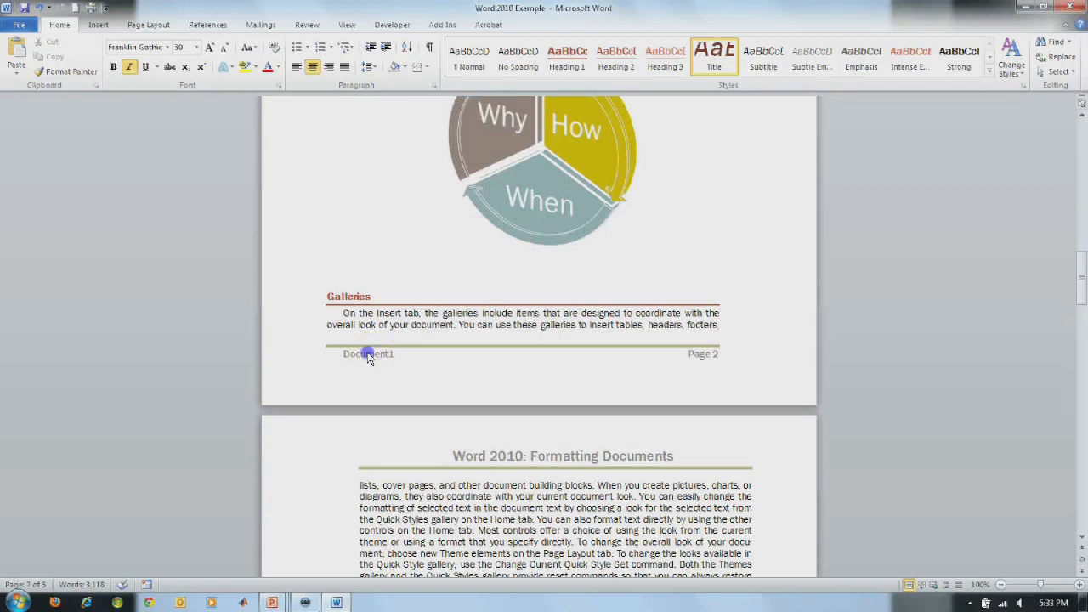
pyautogui.doubleClick(366, 355)
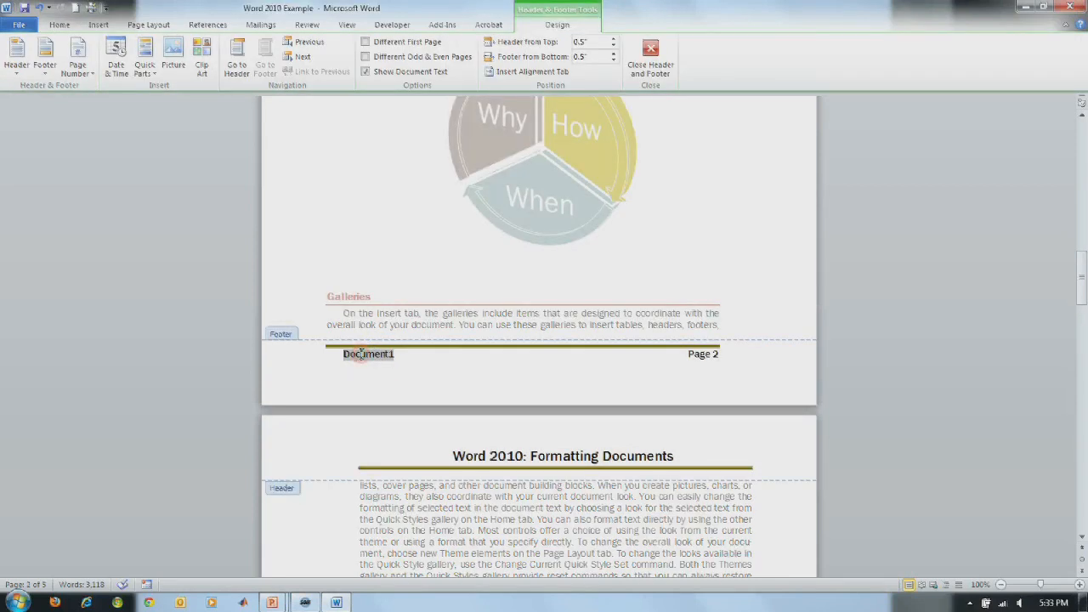
pyautogui.rightClick(359, 354)
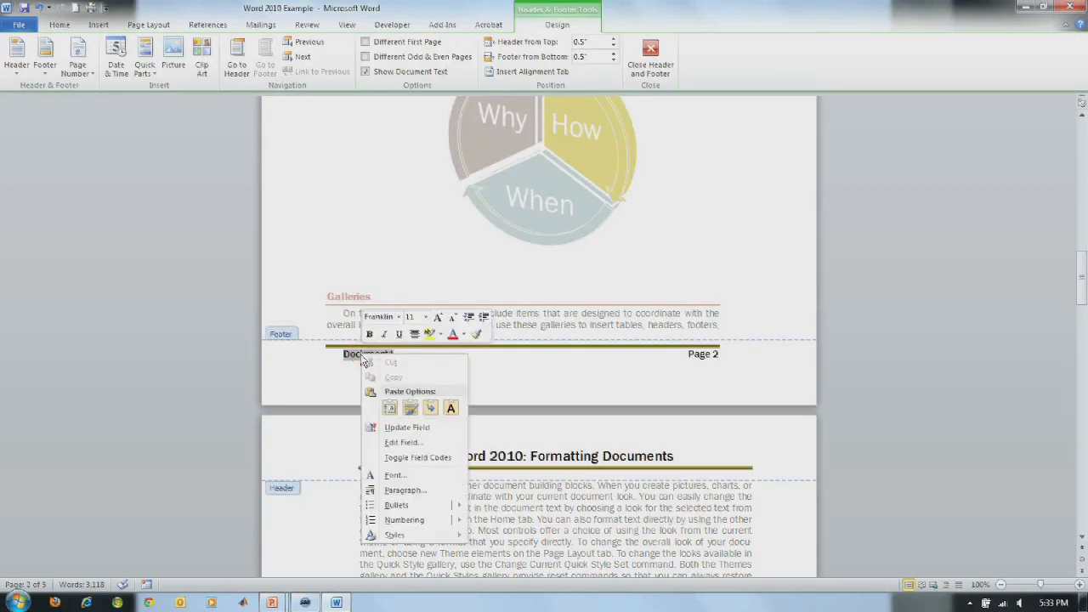
pyautogui.click(393, 429)
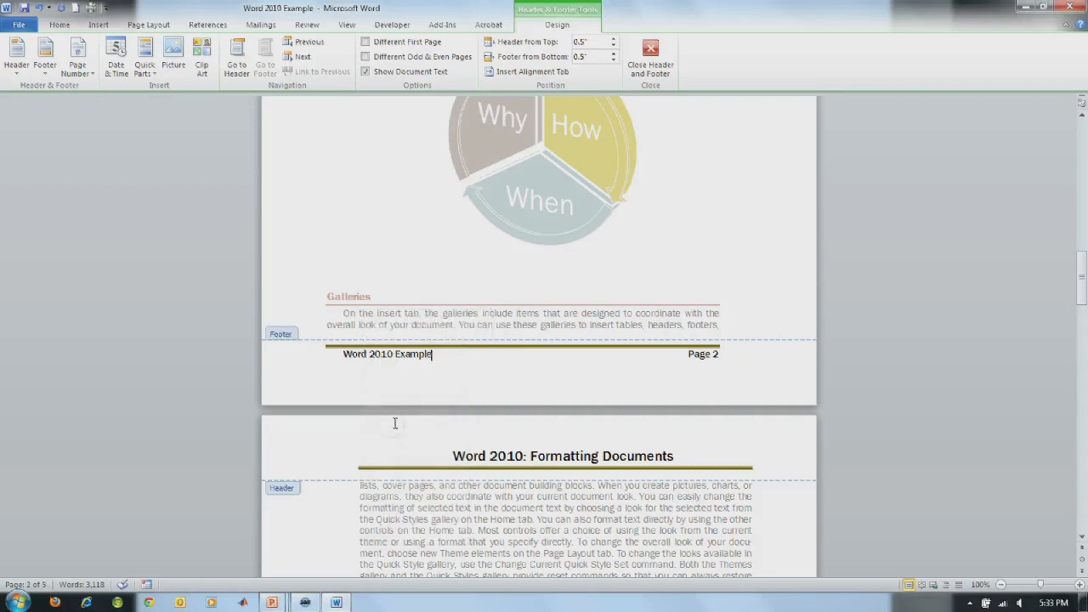
# Step: Check the header and footer on the first page and return to editing the body text
pyautogui.click(401, 257)
pyautogui.hotkey('alt', 'p')
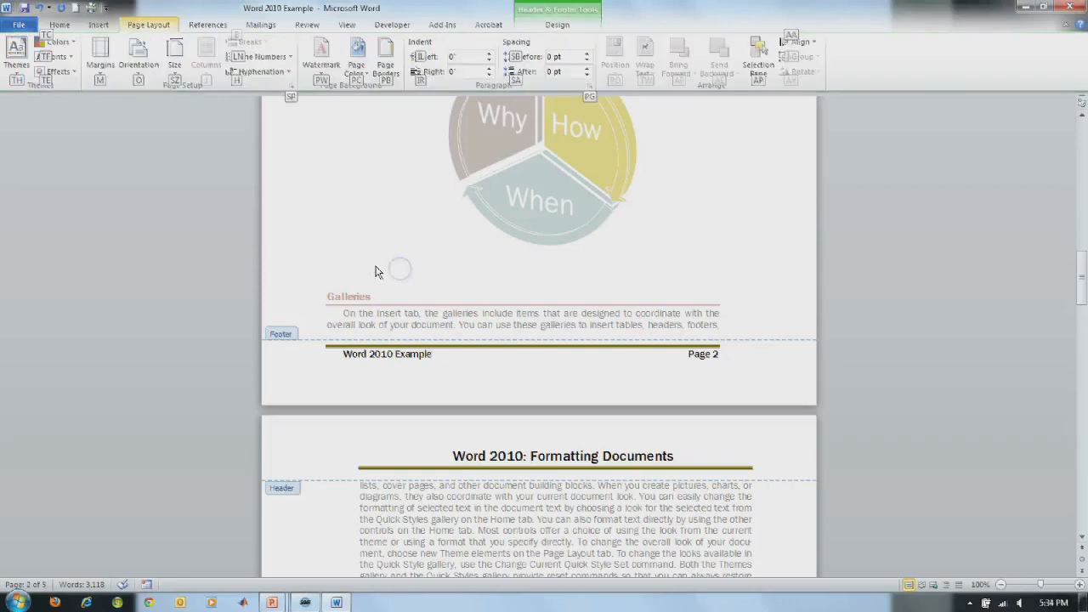
pyautogui.click(378, 270)
pyautogui.scroll(-3, 378, 267)
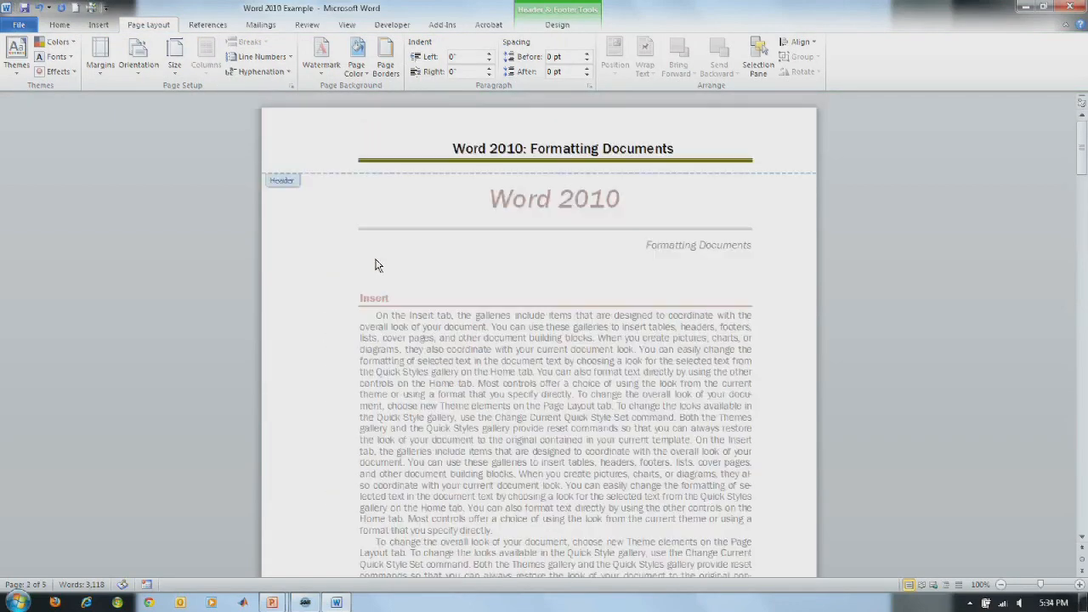
pyautogui.click(378, 230)
pyautogui.scroll(-6, 364, 189)
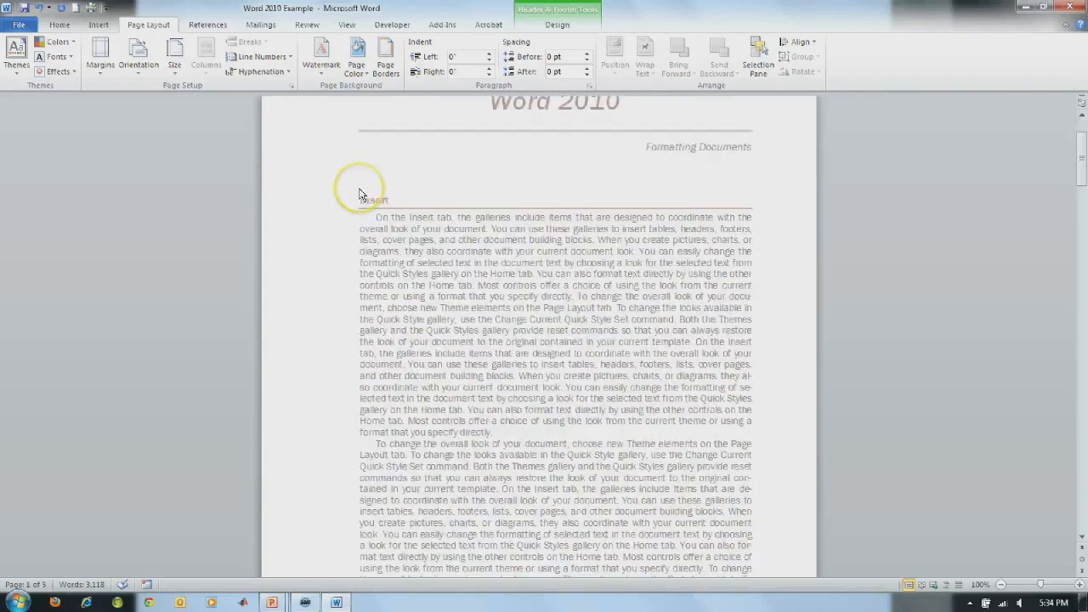
pyautogui.scroll(-3, 359, 195)
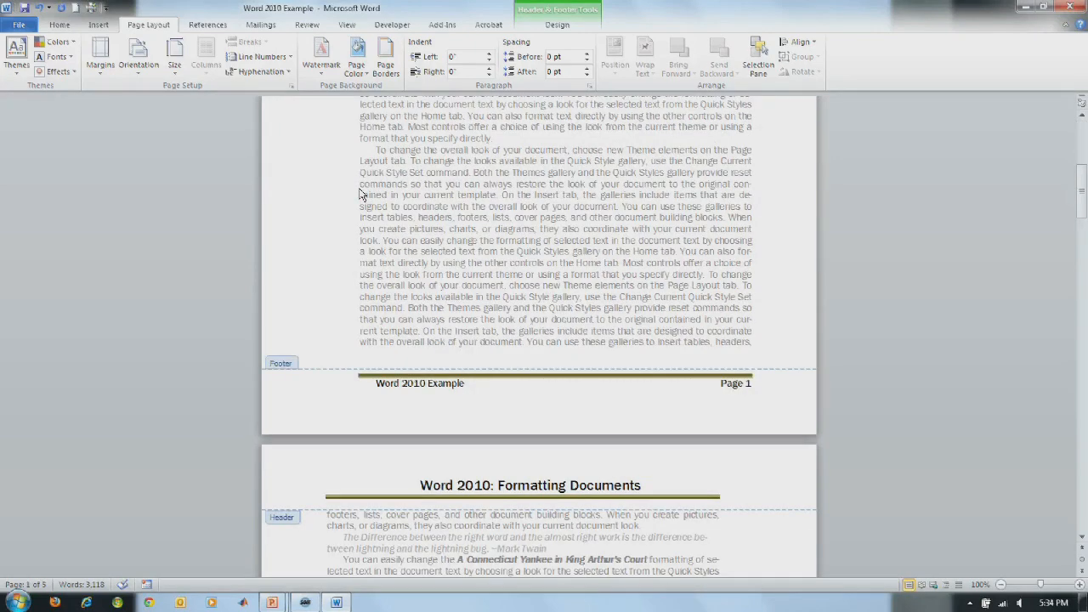
pyautogui.scroll(-9, 359, 194)
pyautogui.click(352, 198)
pyautogui.doubleClick(386, 311)
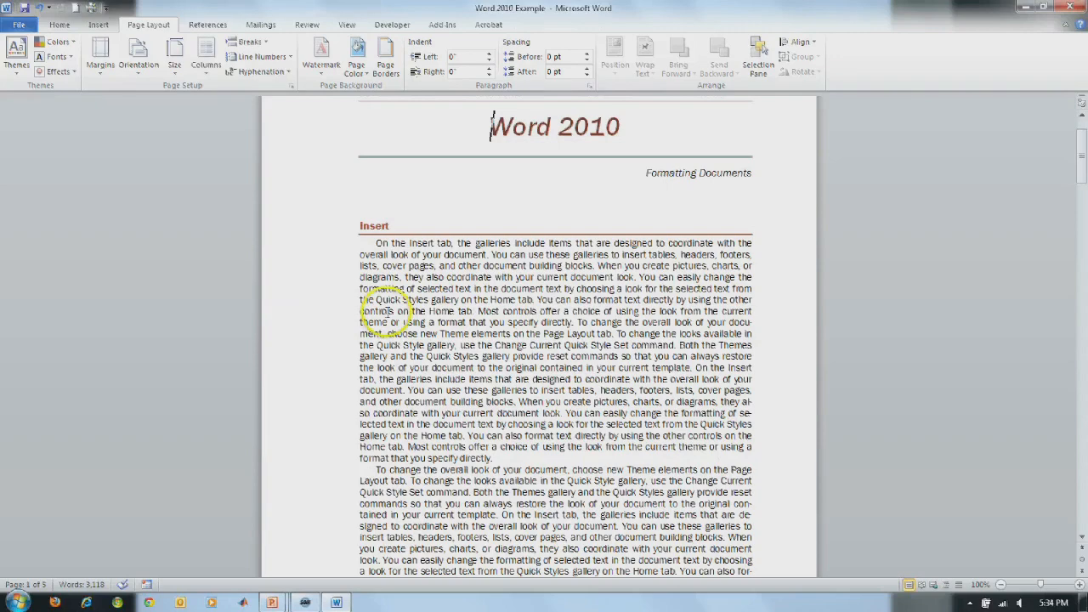
# Step: Look through the pages to examine the headers and footers, comparing the first page with the following ones
pyautogui.scroll(2, 377, 218)
pyautogui.scroll(-15, 382, 255)
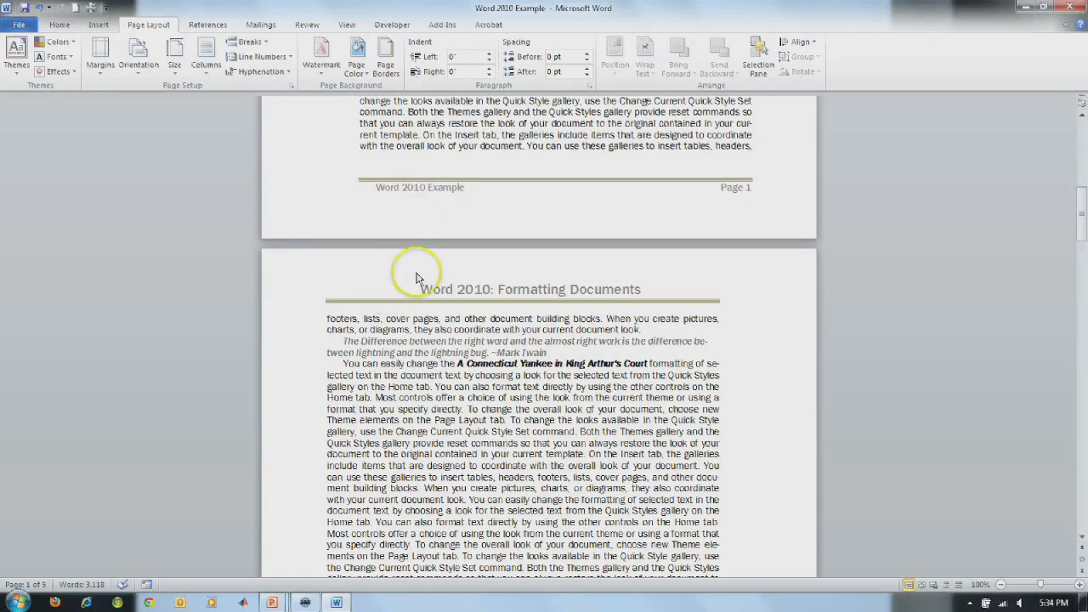
pyautogui.scroll(-3, 407, 302)
pyautogui.scroll(-20, 406, 302)
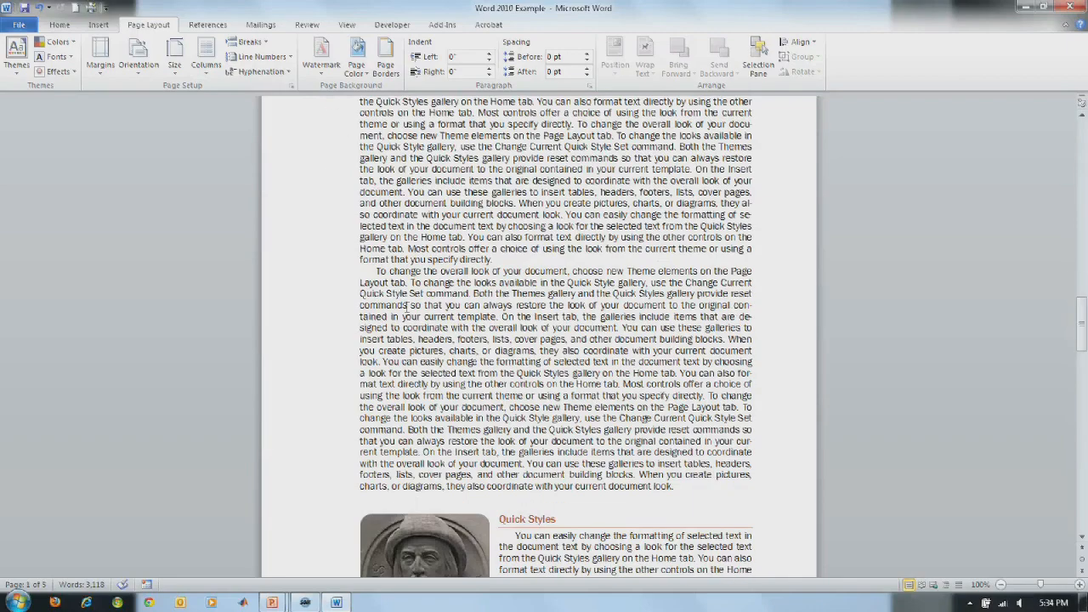
pyautogui.scroll(-12, 406, 307)
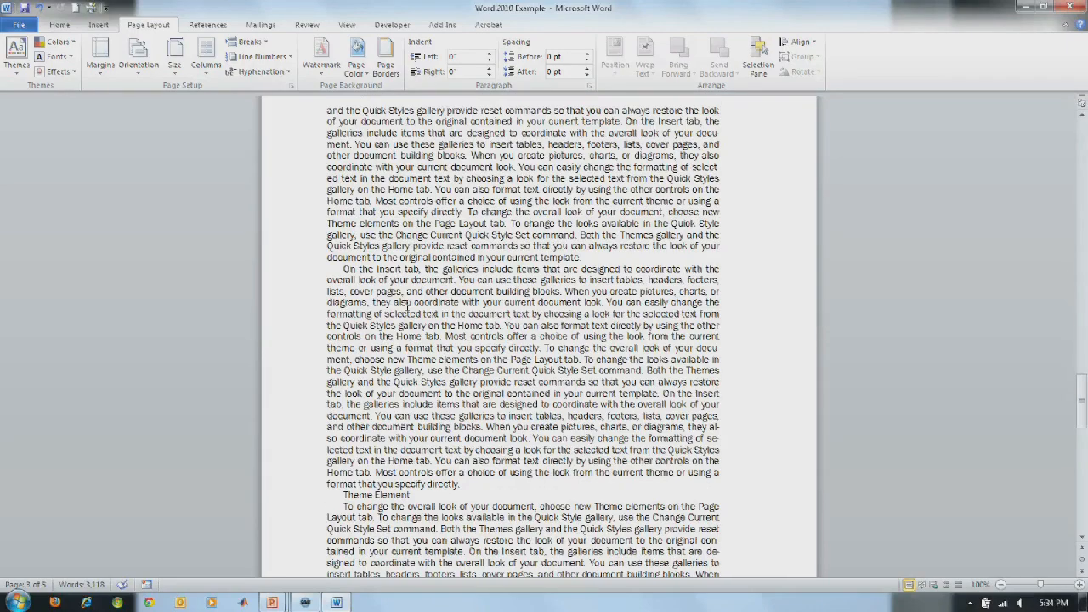
pyautogui.scroll(20, 407, 302)
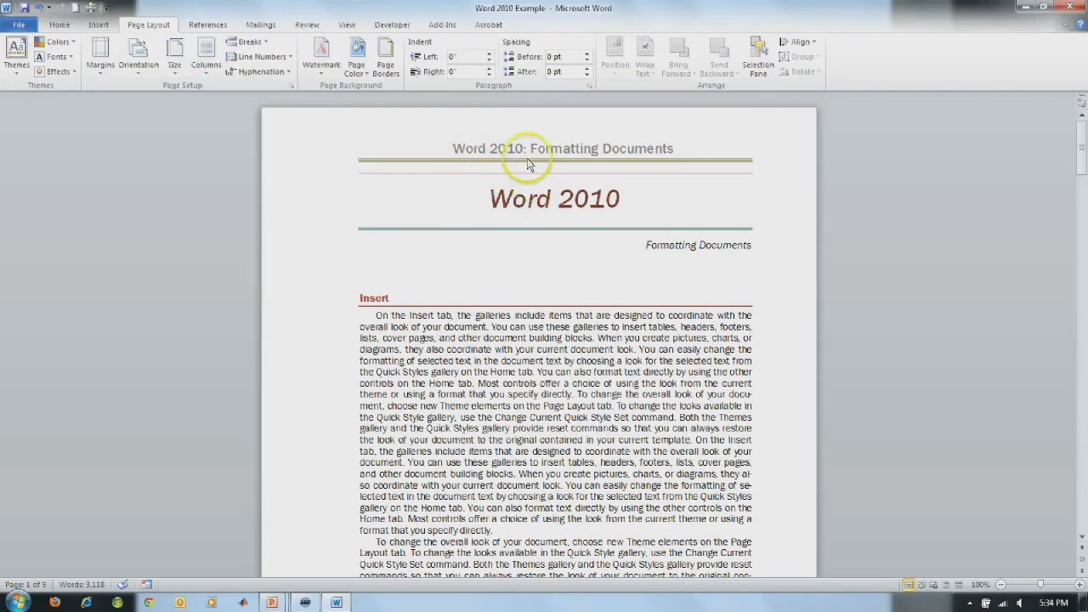
pyautogui.scroll(-10, 529, 255)
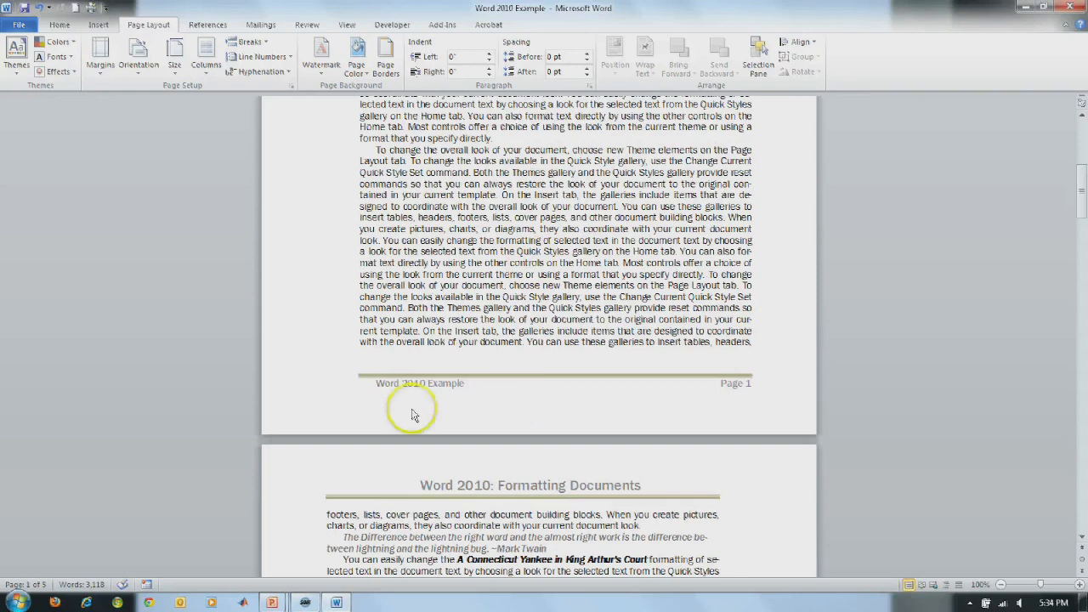
pyautogui.scroll(10, 480, 352)
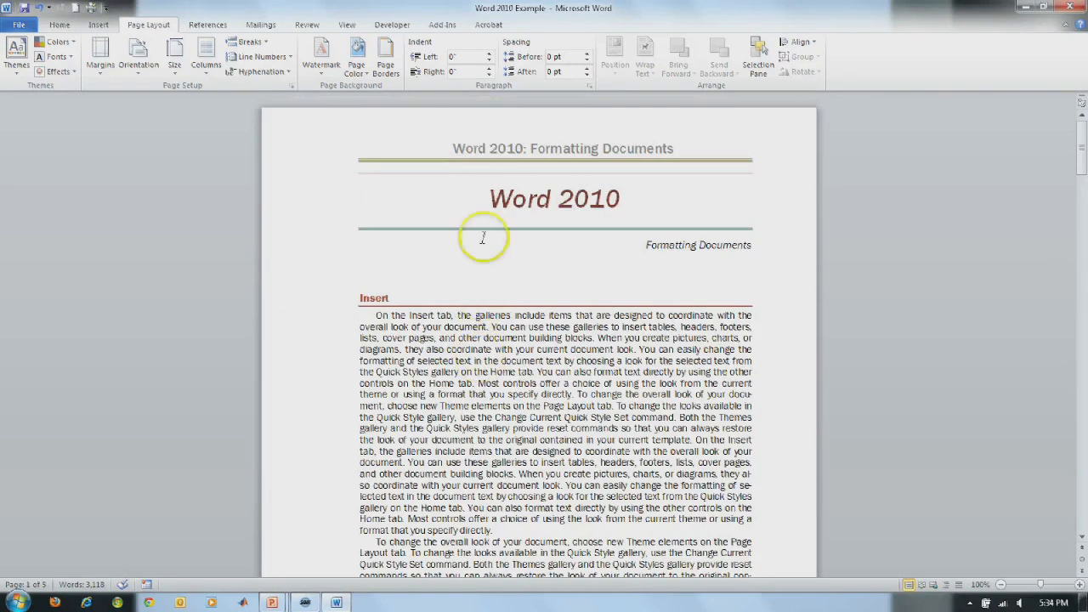
# Step: Open the first page's header for editing and turn on the Different First Page option
pyautogui.click(472, 201)
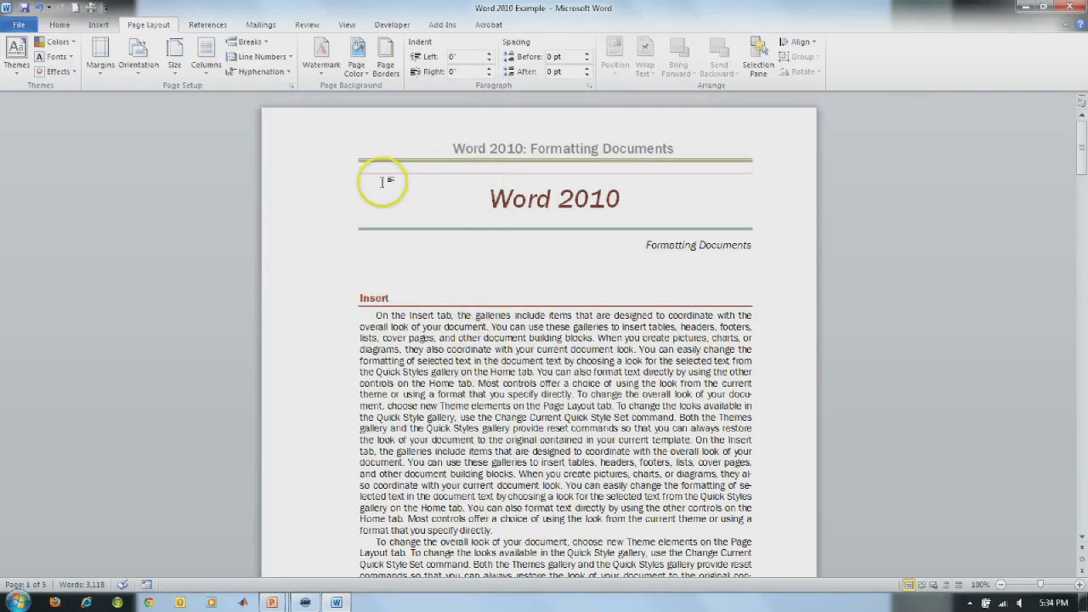
pyautogui.doubleClick(398, 149)
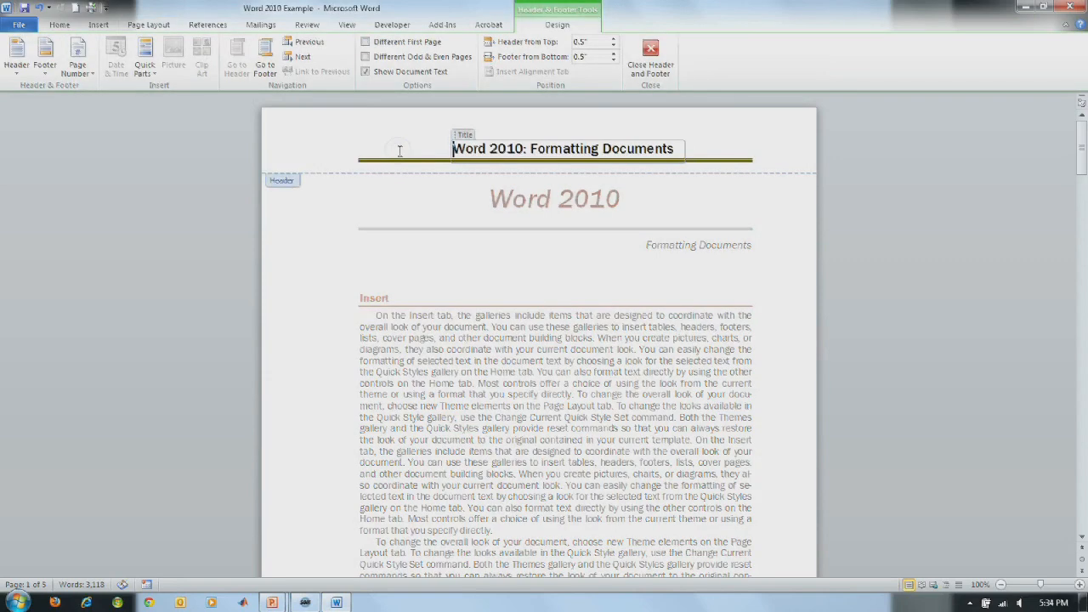
pyautogui.click(366, 41)
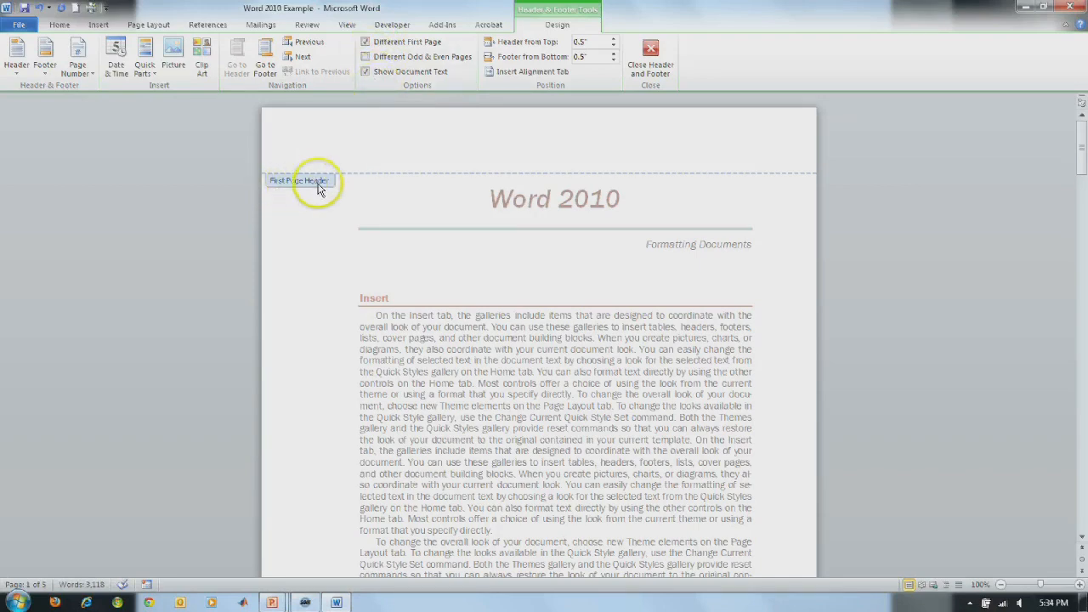
# Step: Insert the built-in Alphabet footer into the empty first page footer
pyautogui.scroll(-10, 321, 194)
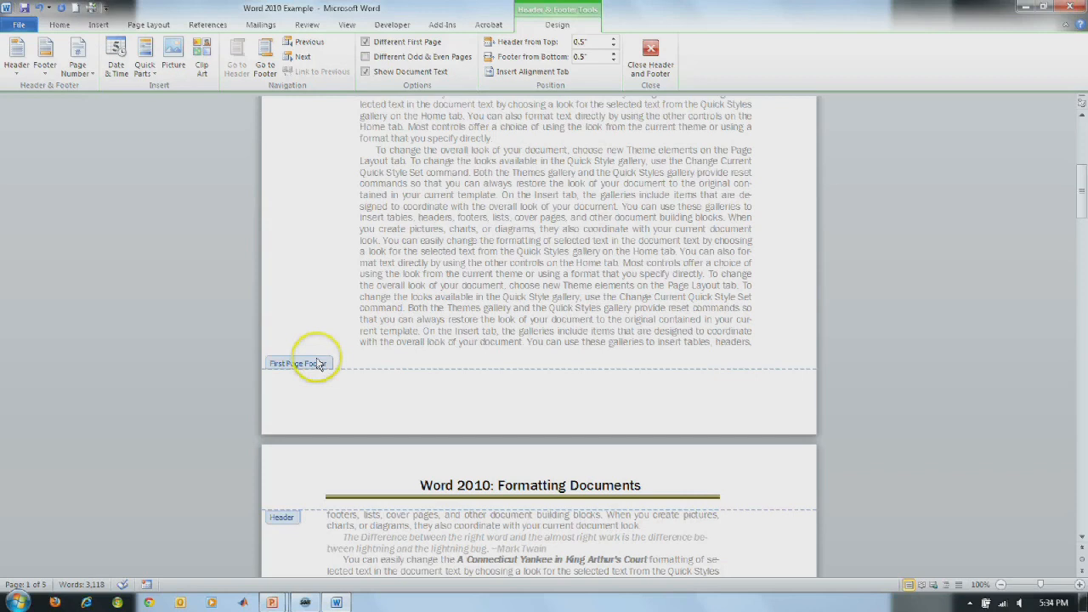
pyautogui.click(408, 392)
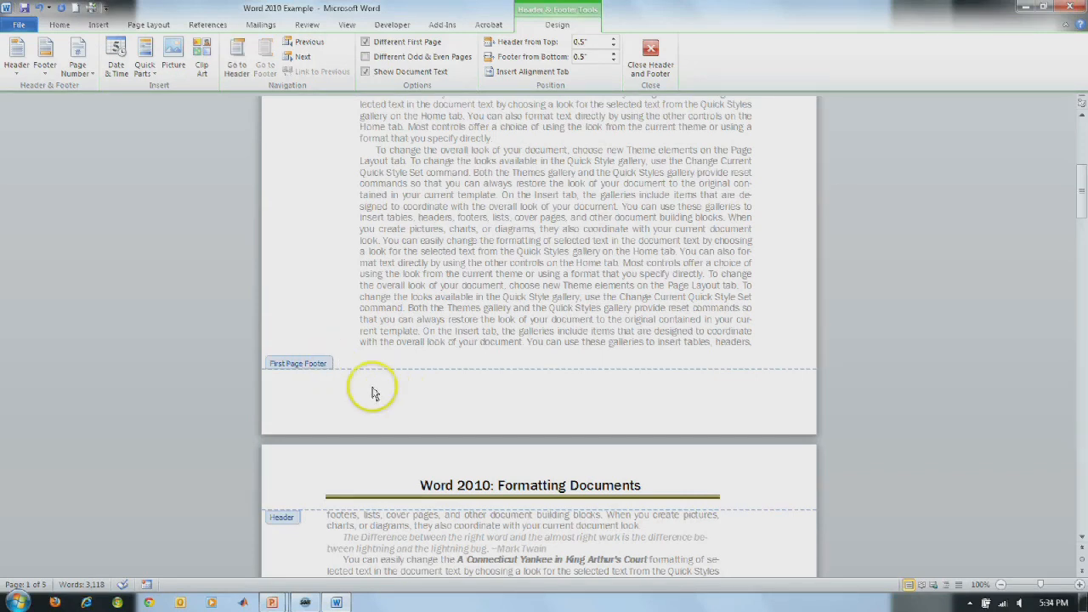
pyautogui.click(46, 68)
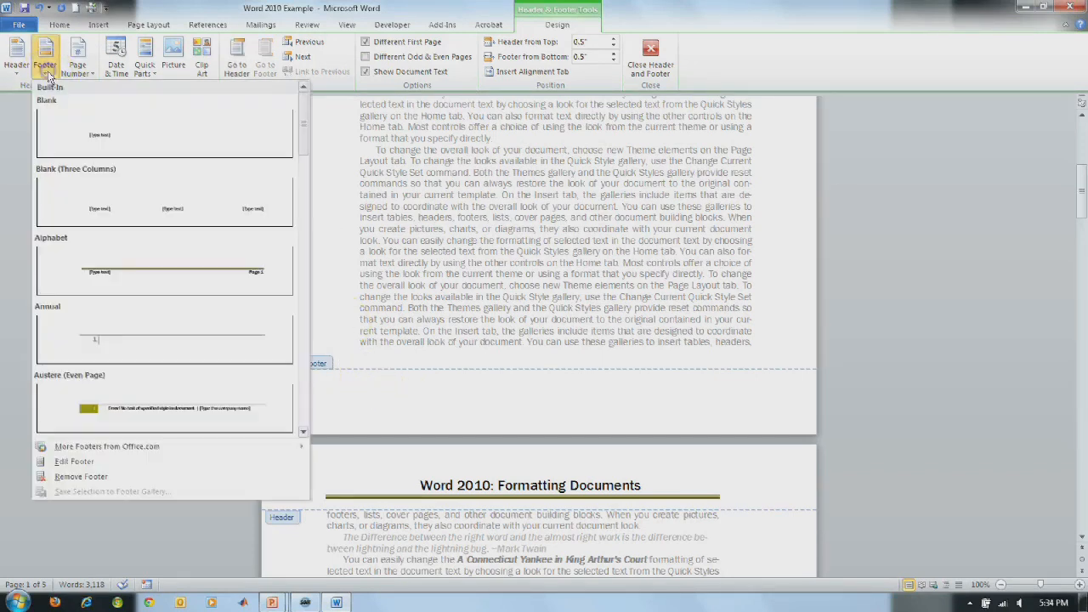
pyautogui.click(85, 255)
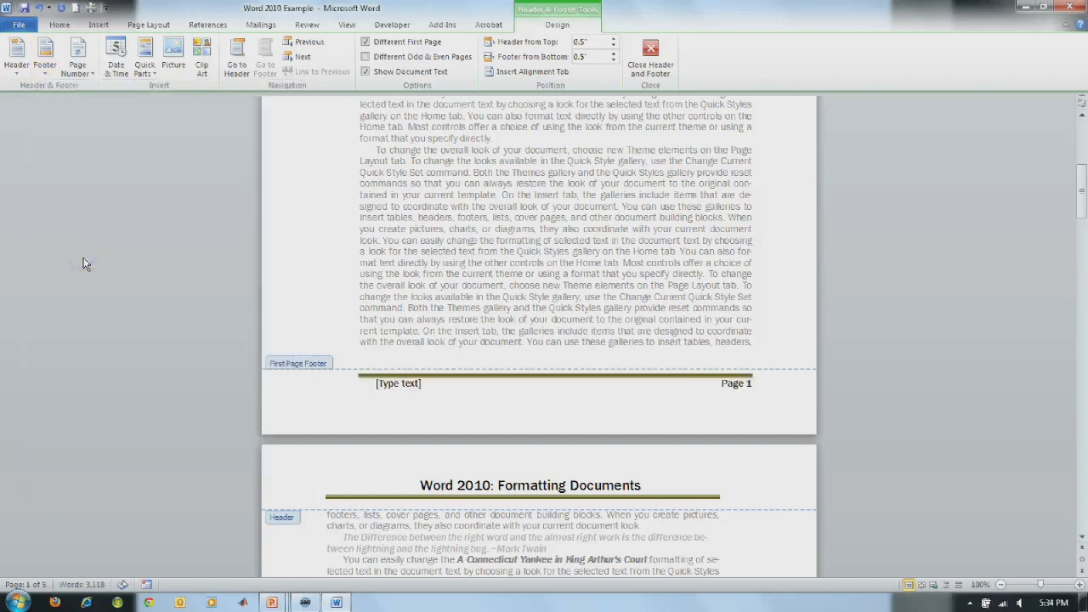
# Step: Replace the [Type text] placeholder in the first page footer with a FileName field, with no format applied
pyautogui.click(415, 387)
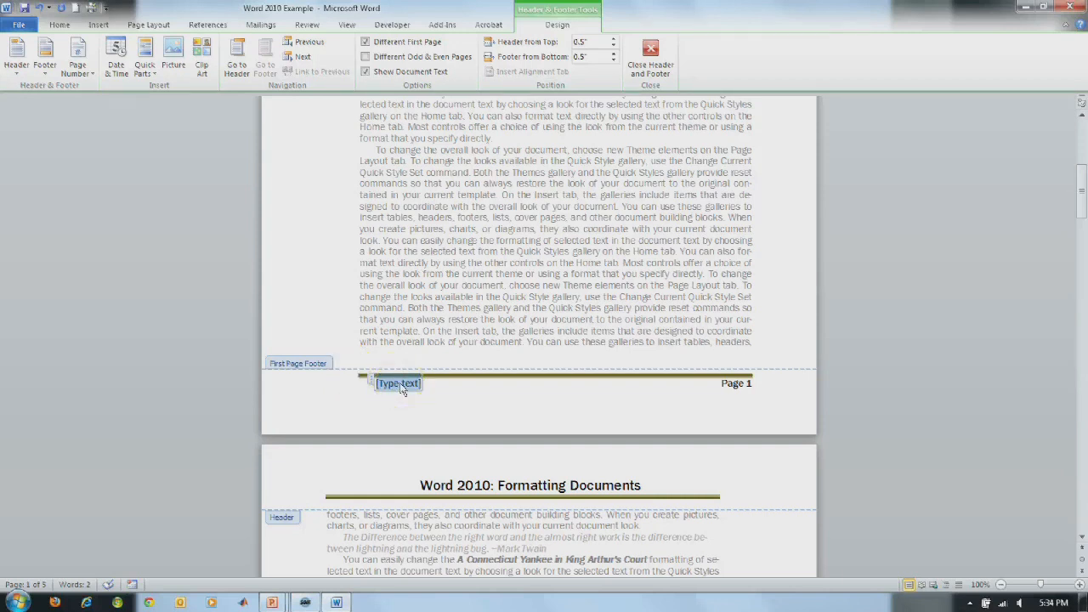
pyautogui.click(143, 73)
pyautogui.click(165, 118)
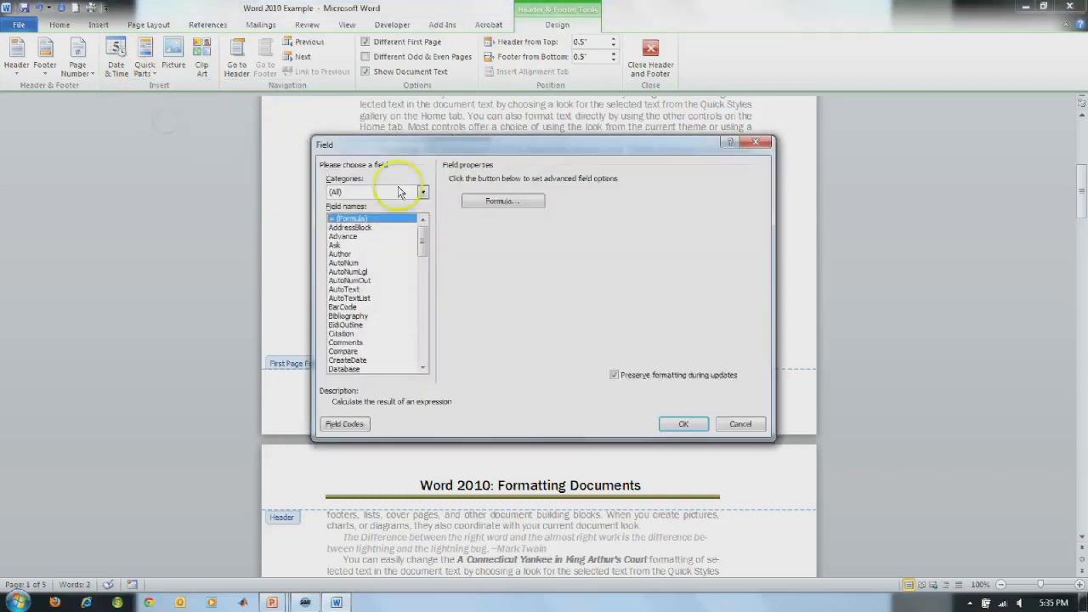
pyautogui.moveTo(421, 246); pyautogui.dragTo(423, 276)
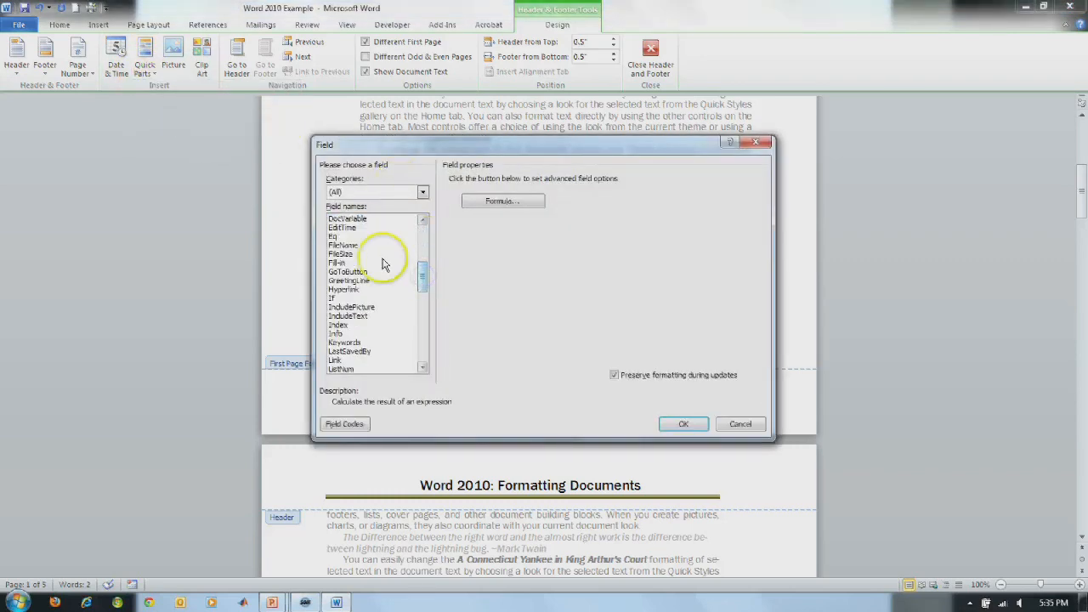
pyautogui.click(352, 246)
pyautogui.click(683, 423)
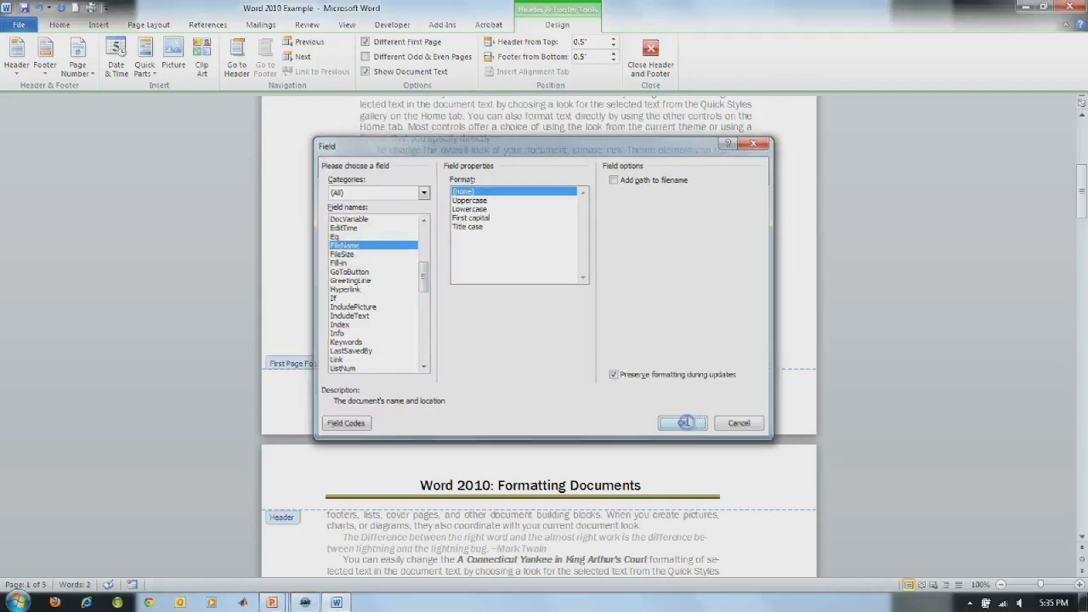
# Step: Enter "Buffalo" in the first page header and return to the body text
pyautogui.scroll(-20, 474, 326)
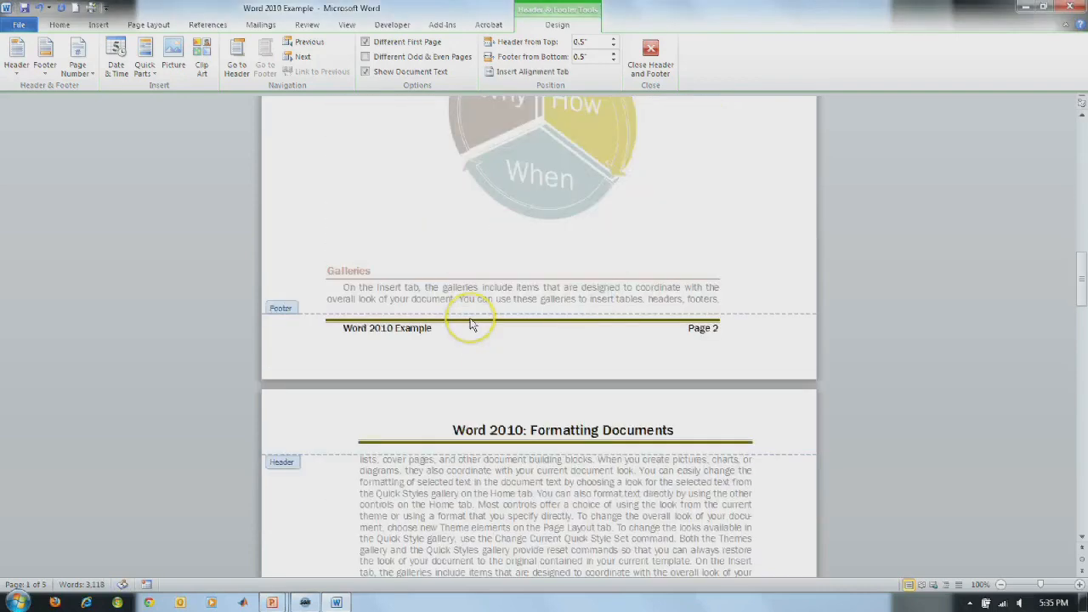
pyautogui.scroll(7, 473, 325)
pyautogui.click(471, 318)
pyautogui.scroll(10, 471, 320)
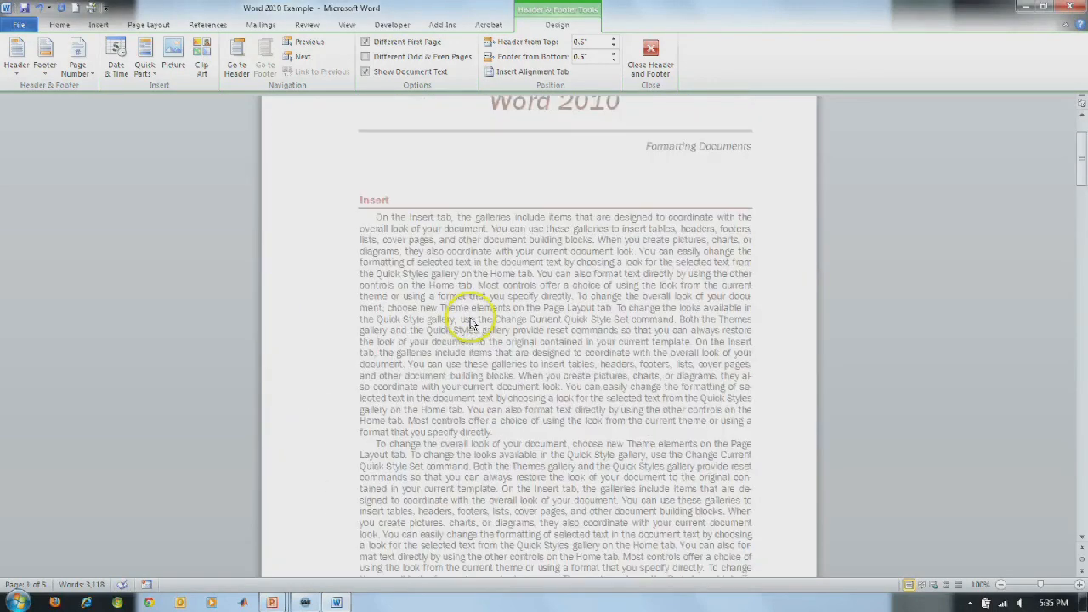
pyautogui.scroll(3, 470, 322)
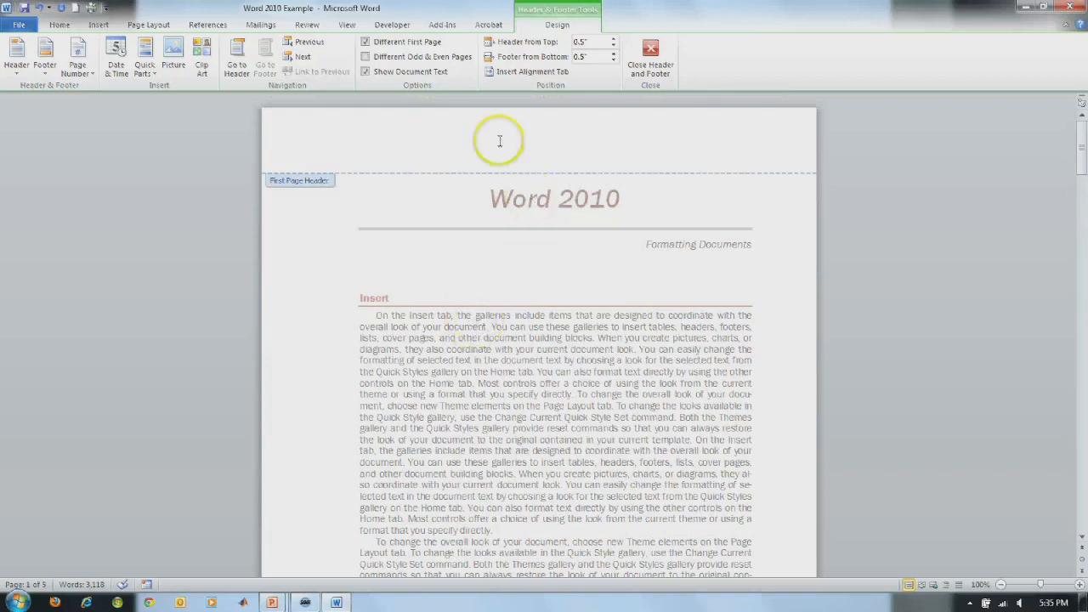
pyautogui.click(451, 118)
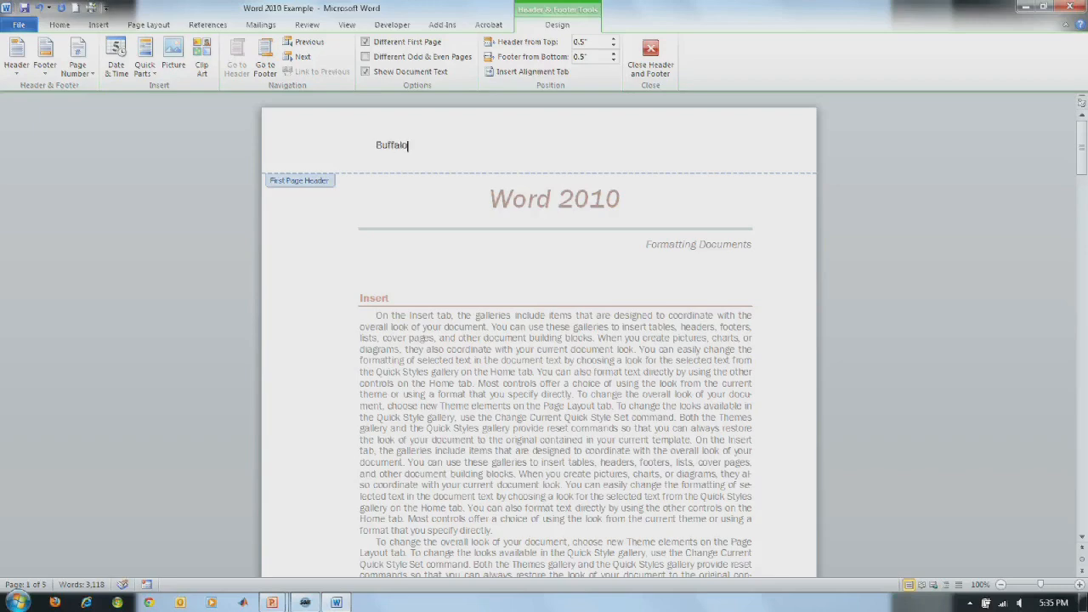
pyautogui.doubleClick(469, 268)
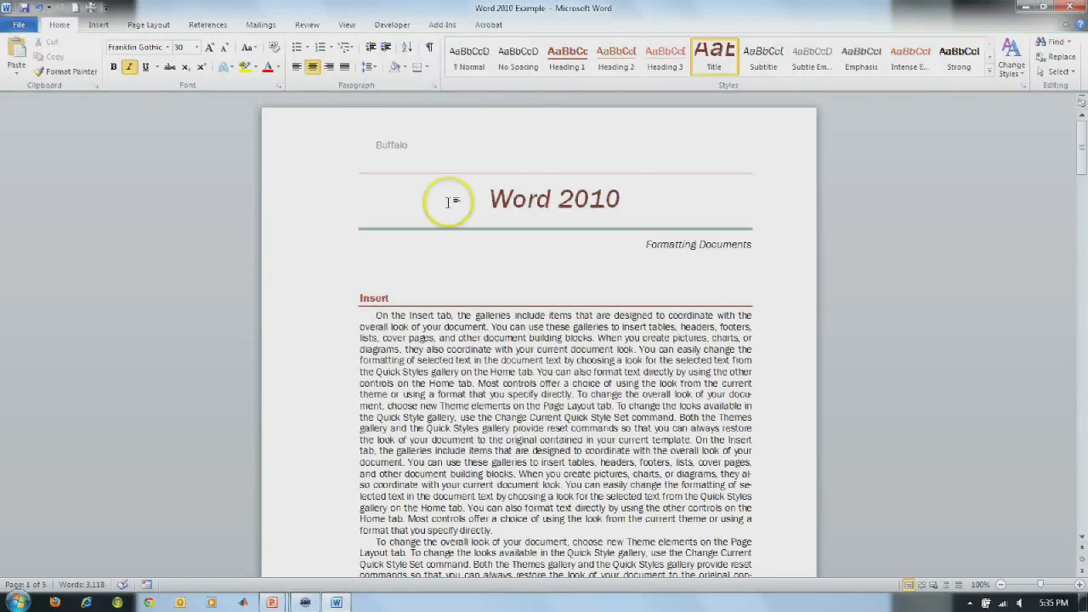
# Step: Compare the page 2 header, delete "Buffalo" from the first page header, and return to the body text
pyautogui.scroll(-8, 429, 166)
pyautogui.scroll(-10, 446, 172)
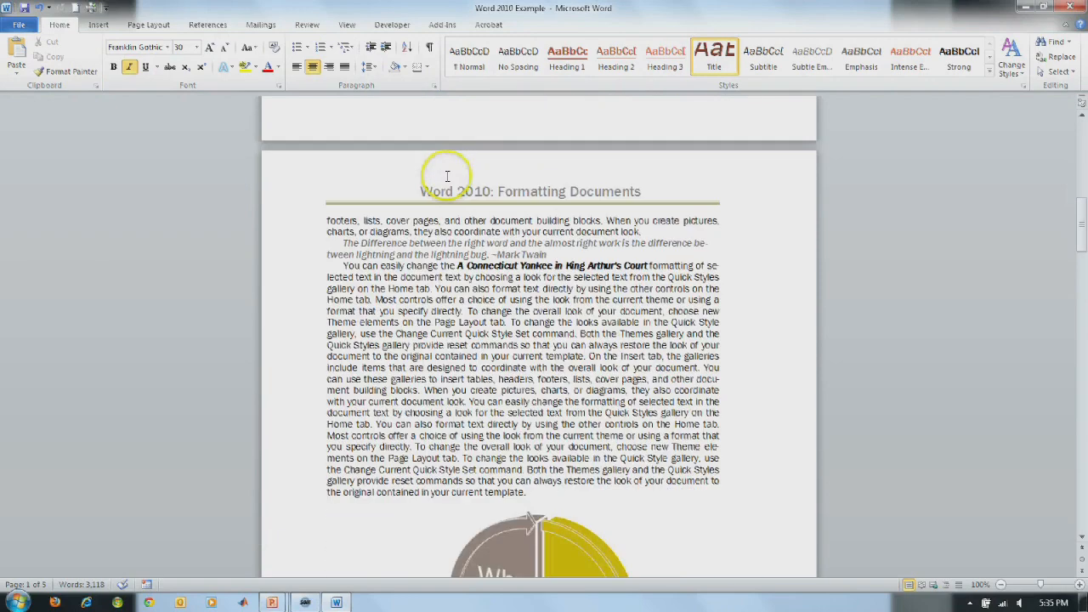
pyautogui.scroll(15, 449, 180)
pyautogui.scroll(3, 436, 158)
pyautogui.doubleClick(425, 139)
pyautogui.doubleClick(374, 143)
pyautogui.press('Delete')
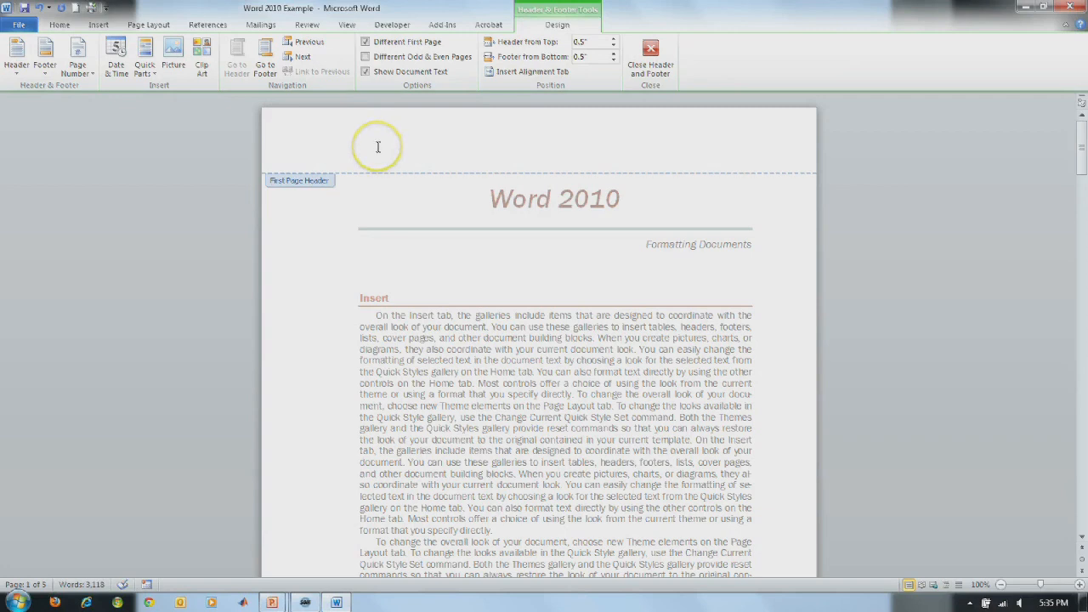
pyautogui.doubleClick(413, 266)
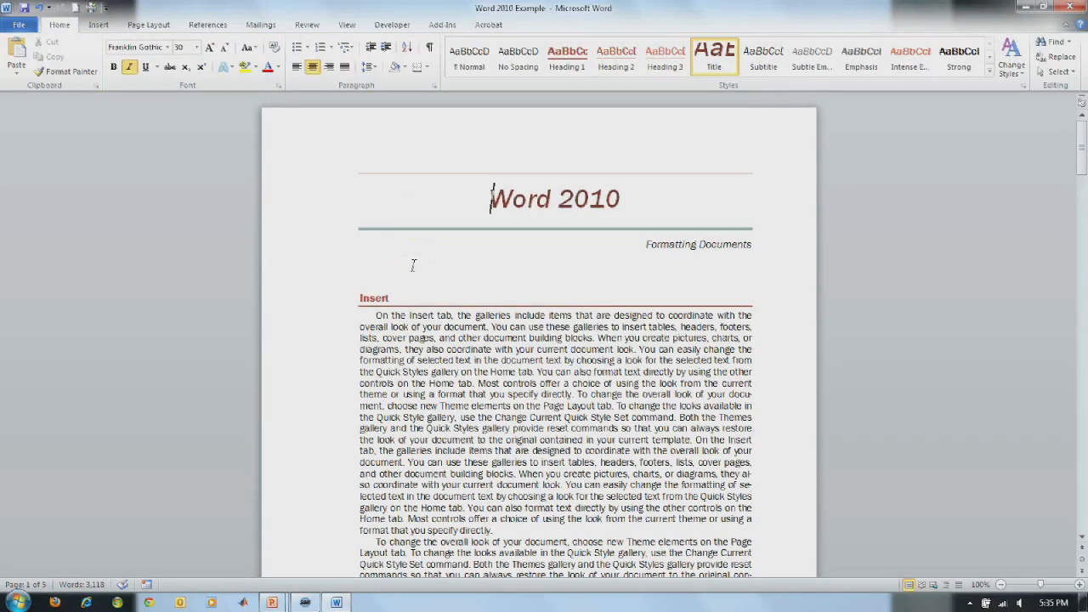
pyautogui.click(410, 263)
pyautogui.scroll(-10, 410, 262)
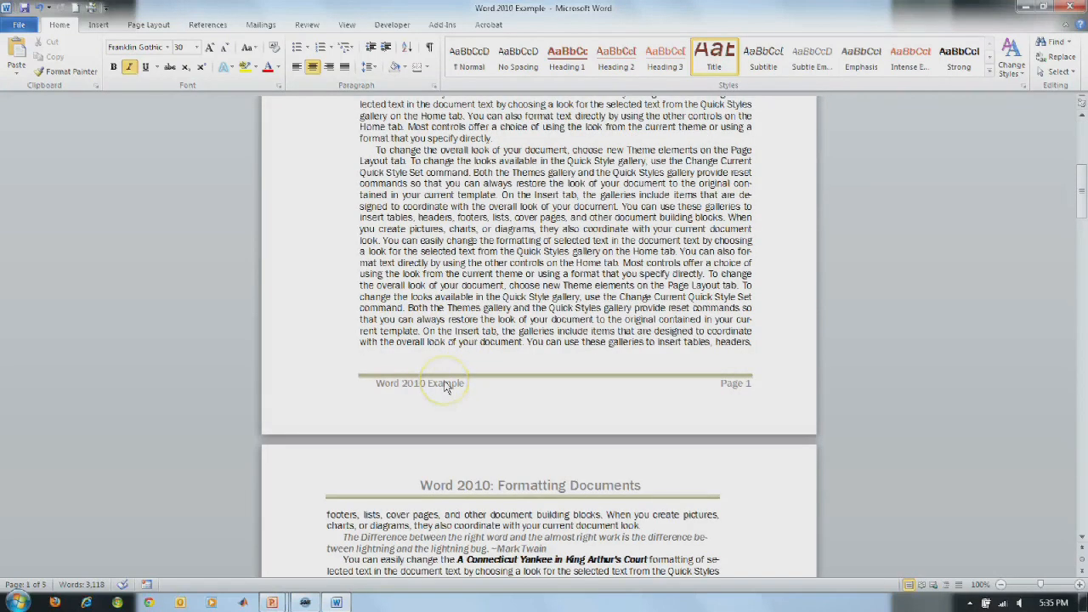
# Step: Compare the footers on pages 1 and 2, open the page 2 header for editing, and enable different odd and even pages
pyautogui.scroll(-20, 444, 386)
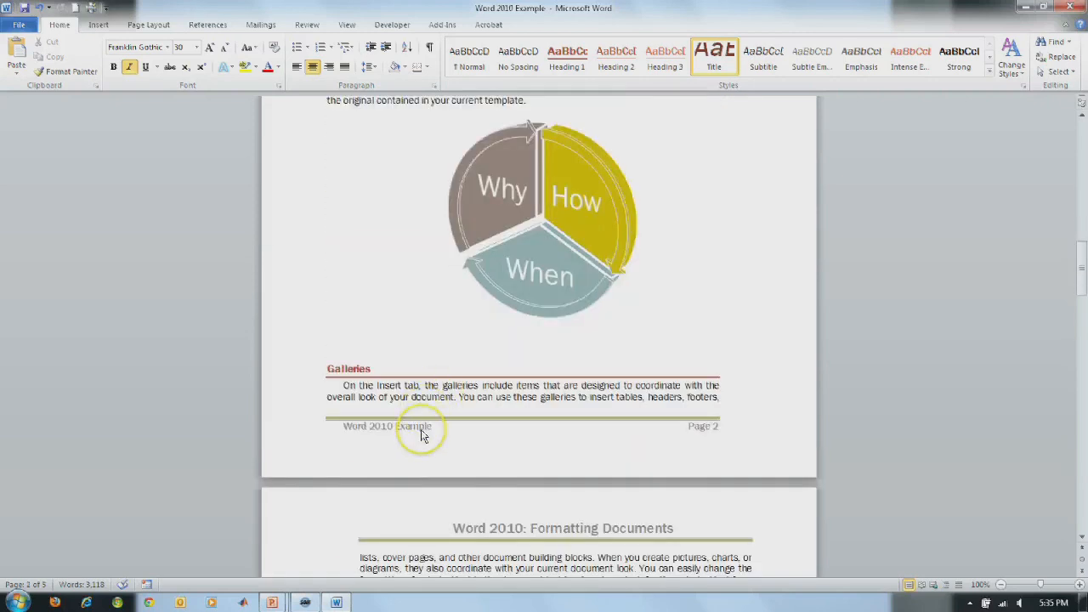
pyautogui.scroll(20, 423, 434)
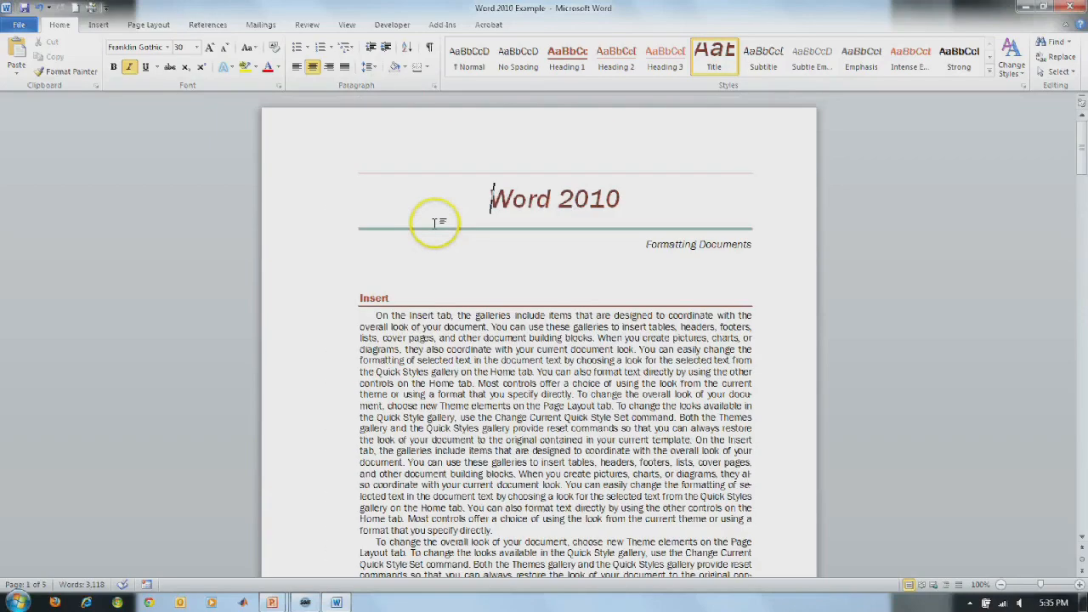
pyautogui.scroll(-10, 440, 204)
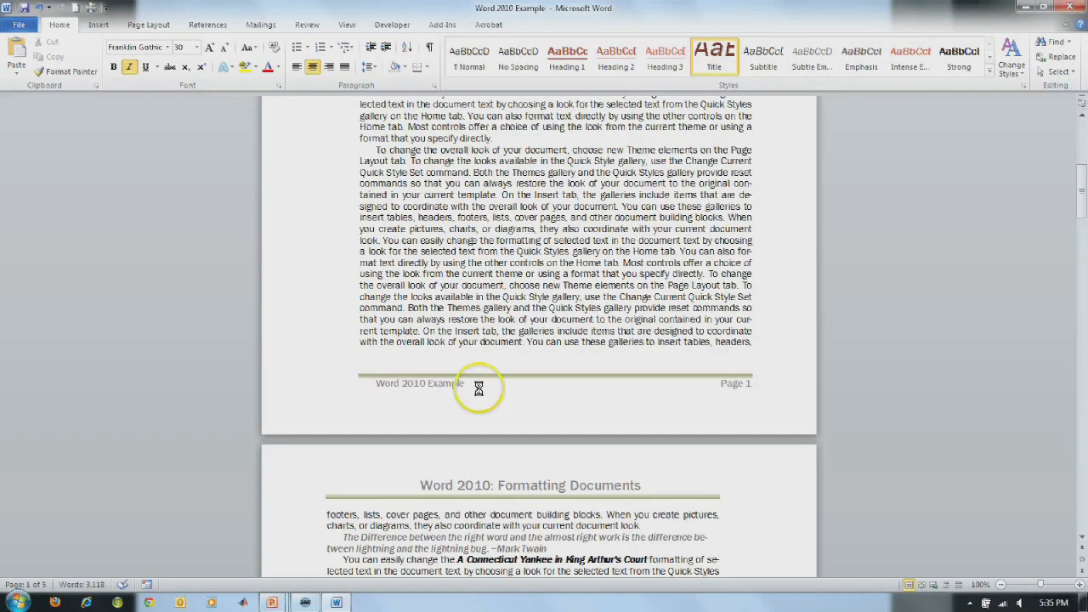
pyautogui.doubleClick(479, 387)
pyautogui.scroll(-3, 479, 384)
pyautogui.click(393, 388)
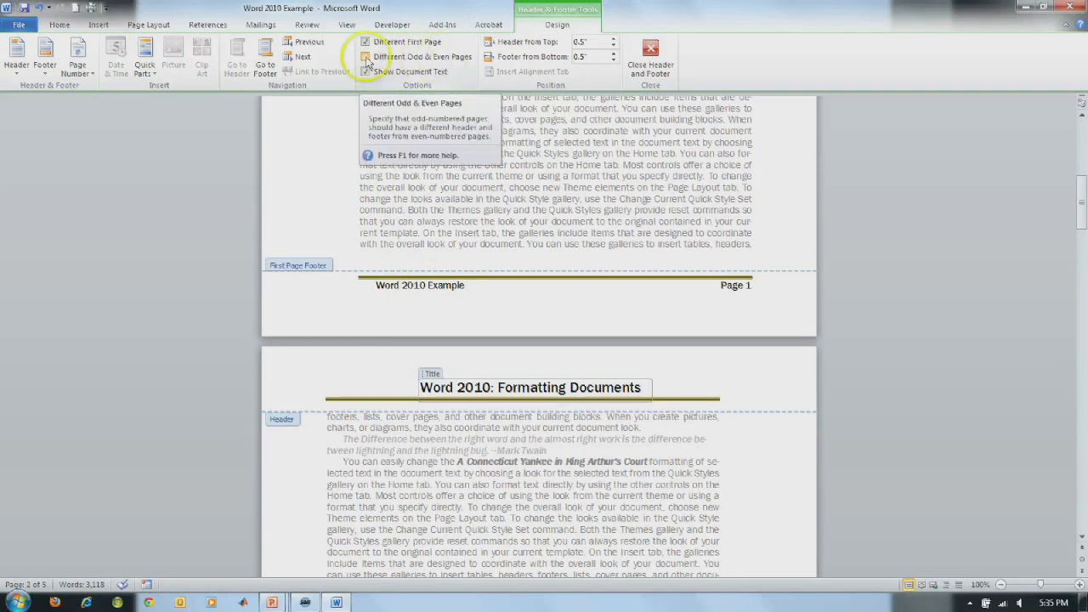
pyautogui.click(394, 64)
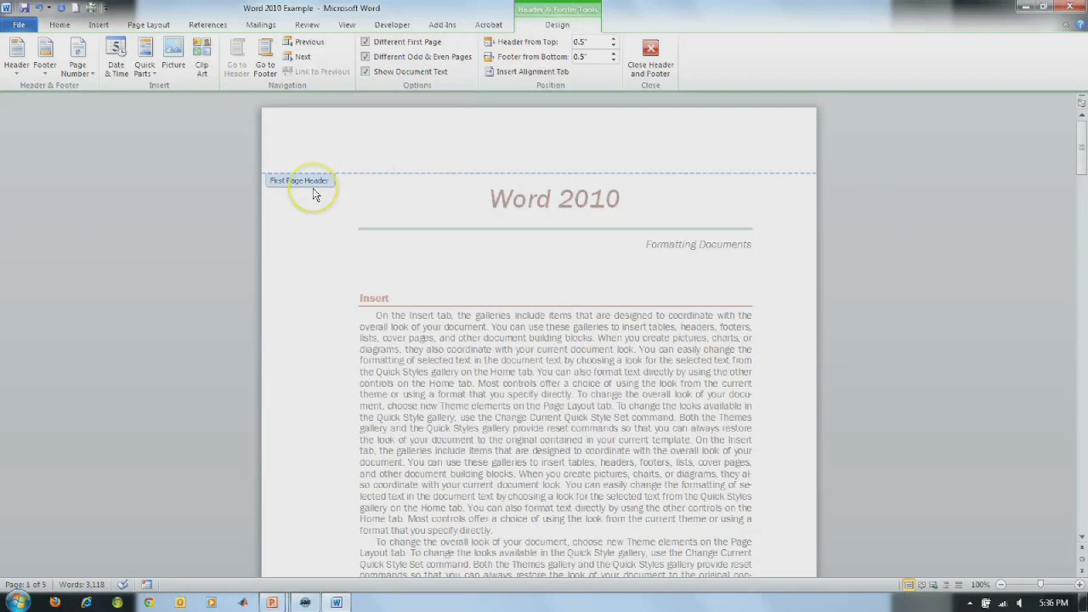
# Step: Insert the built-in Alphabet header into the empty even page header on page 2
pyautogui.scroll(-10, 313, 191)
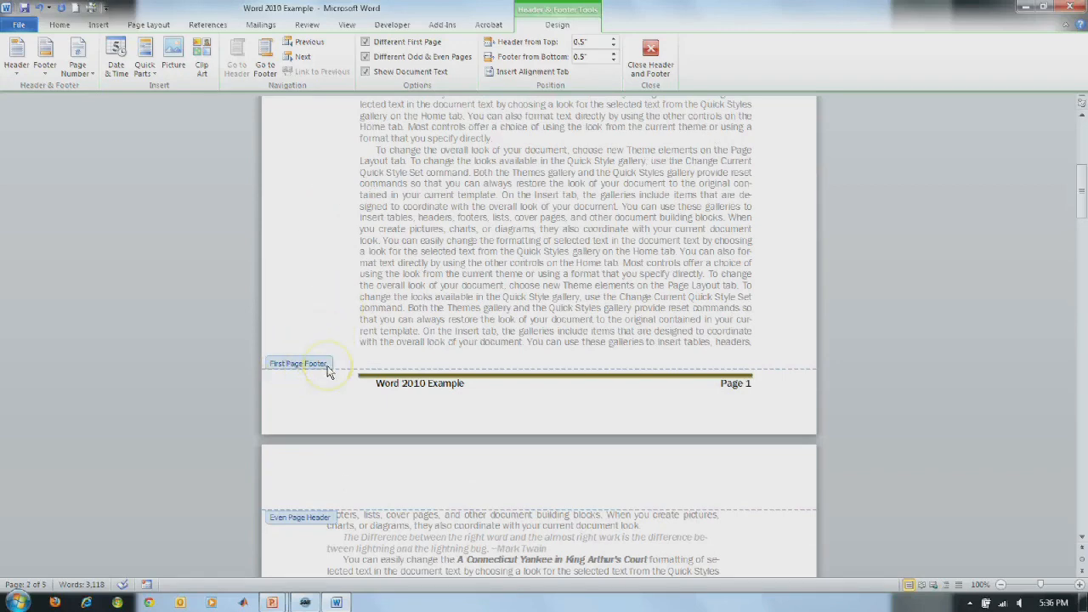
pyautogui.scroll(-3, 328, 366)
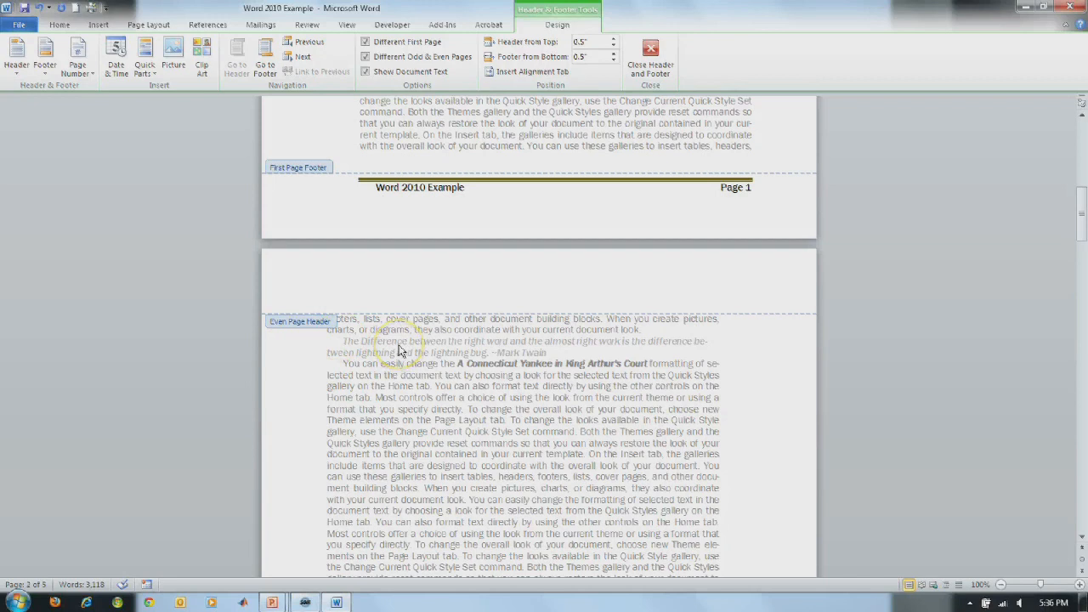
pyautogui.click(17, 58)
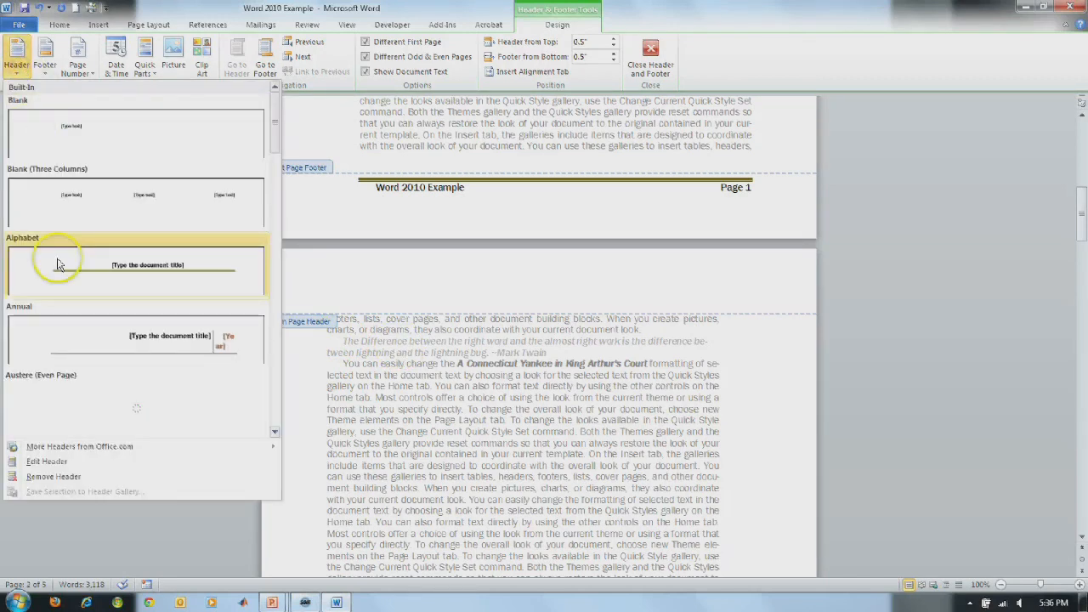
pyautogui.click(59, 265)
# Step: Replace the Title property in the even page header with the Author document property
pyautogui.click(415, 289)
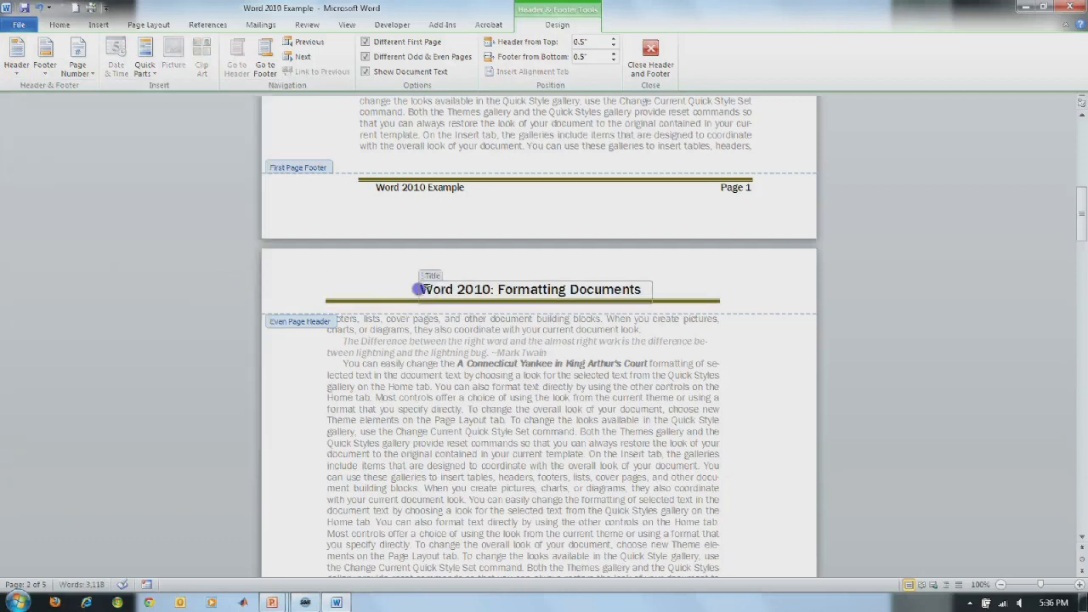
pyautogui.click(431, 278)
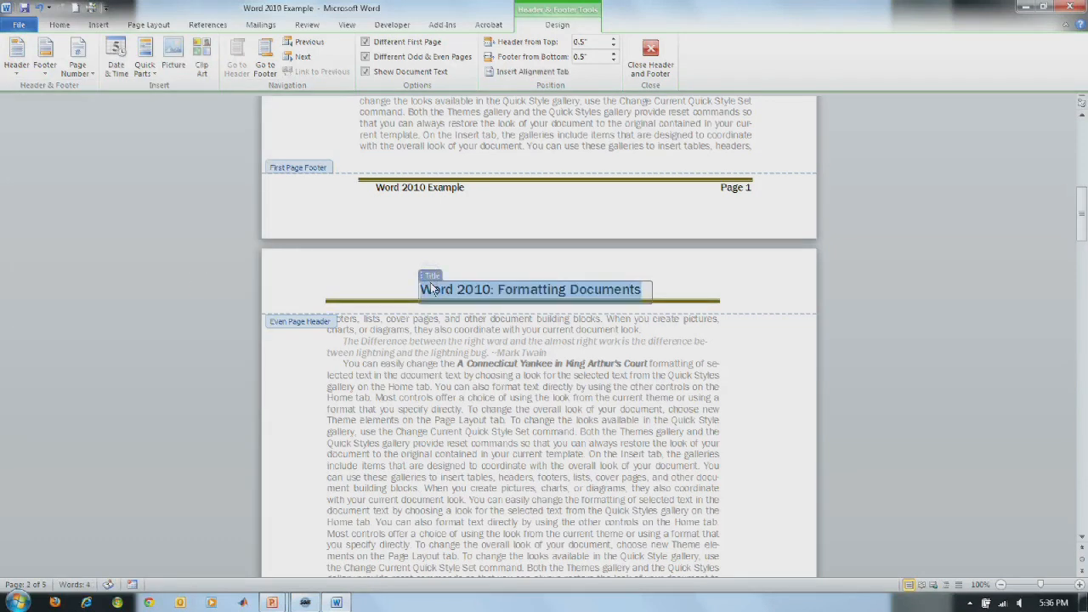
pyautogui.rightClick(432, 285)
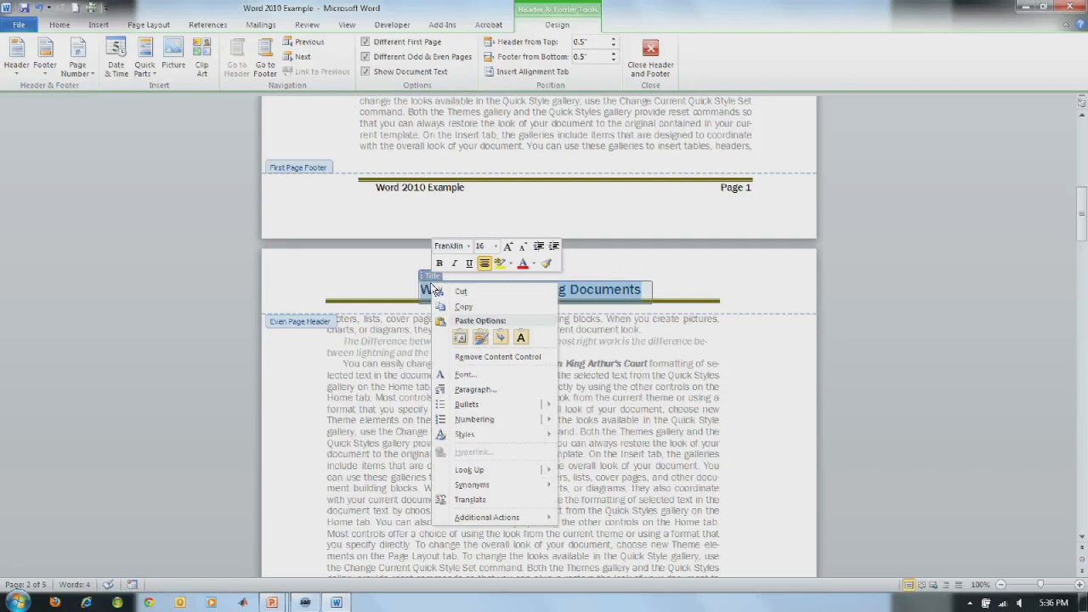
pyautogui.click(429, 272)
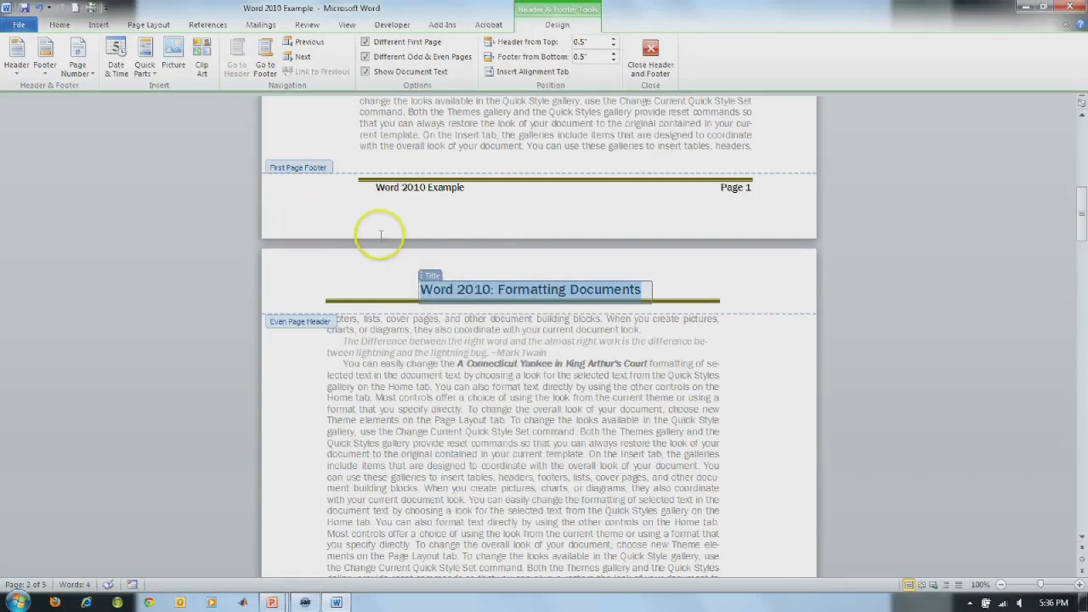
pyautogui.press('Delete')
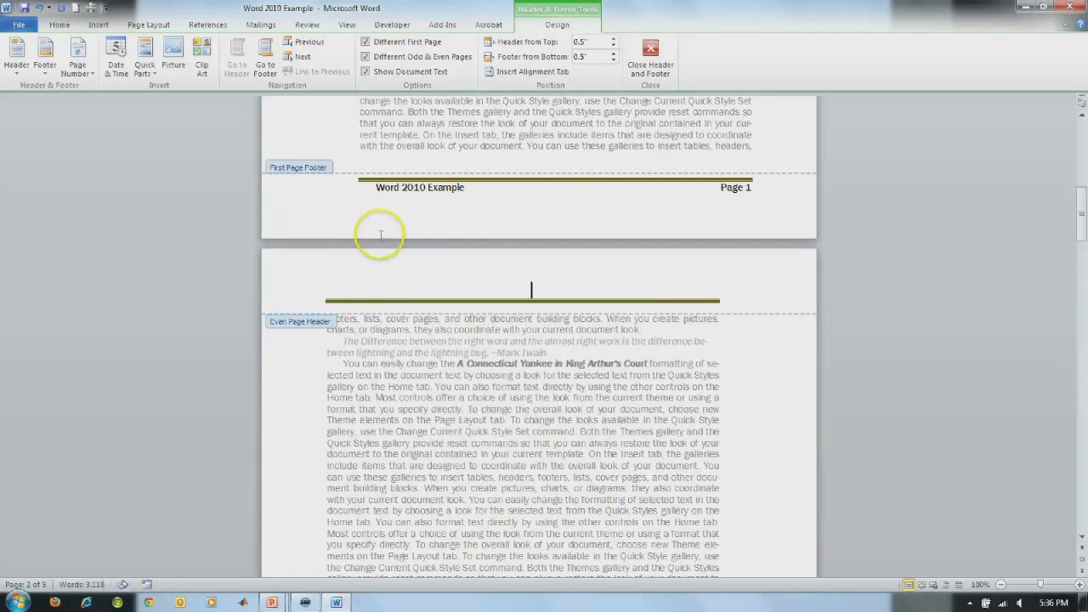
pyautogui.click(144, 73)
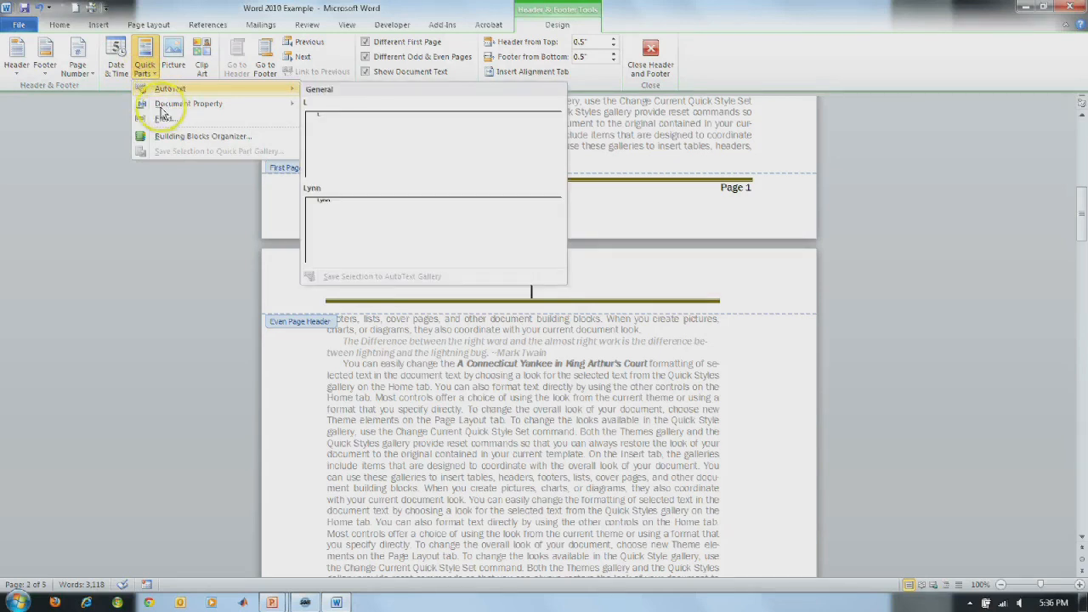
pyautogui.moveTo(147, 110)
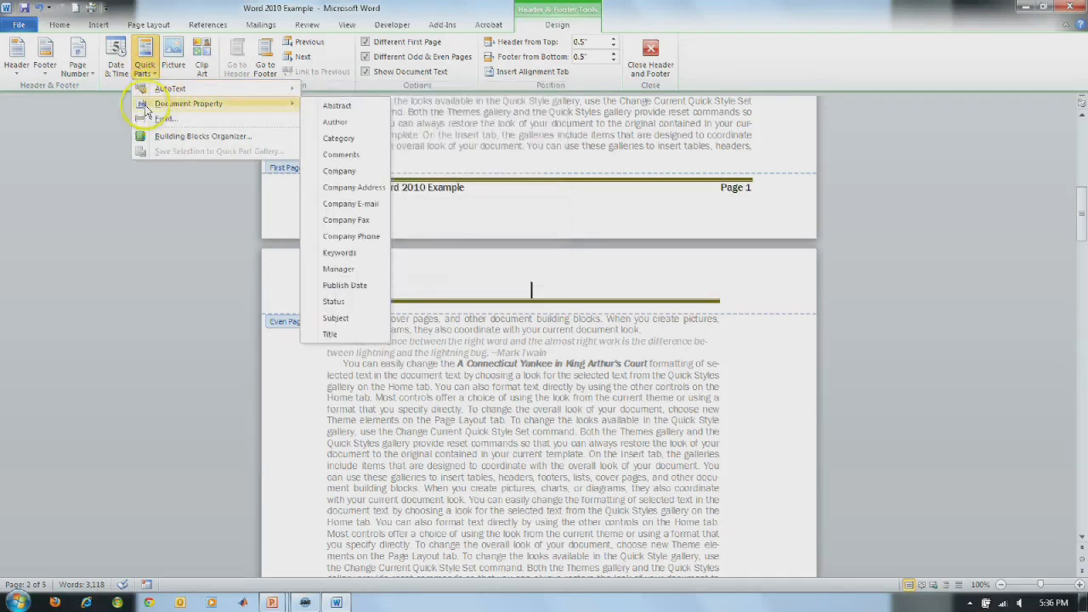
pyautogui.click(332, 123)
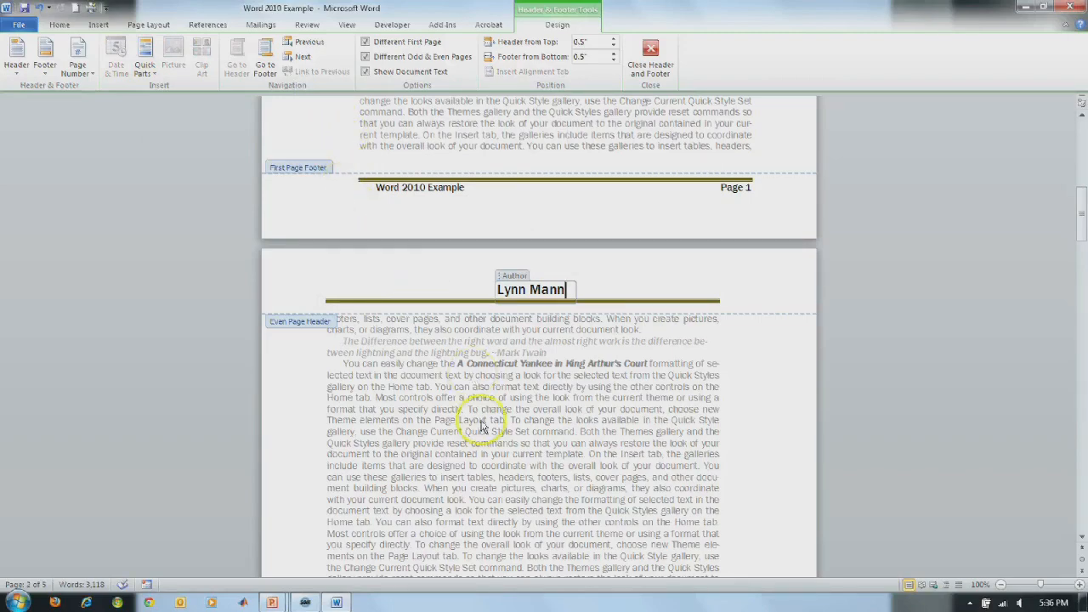
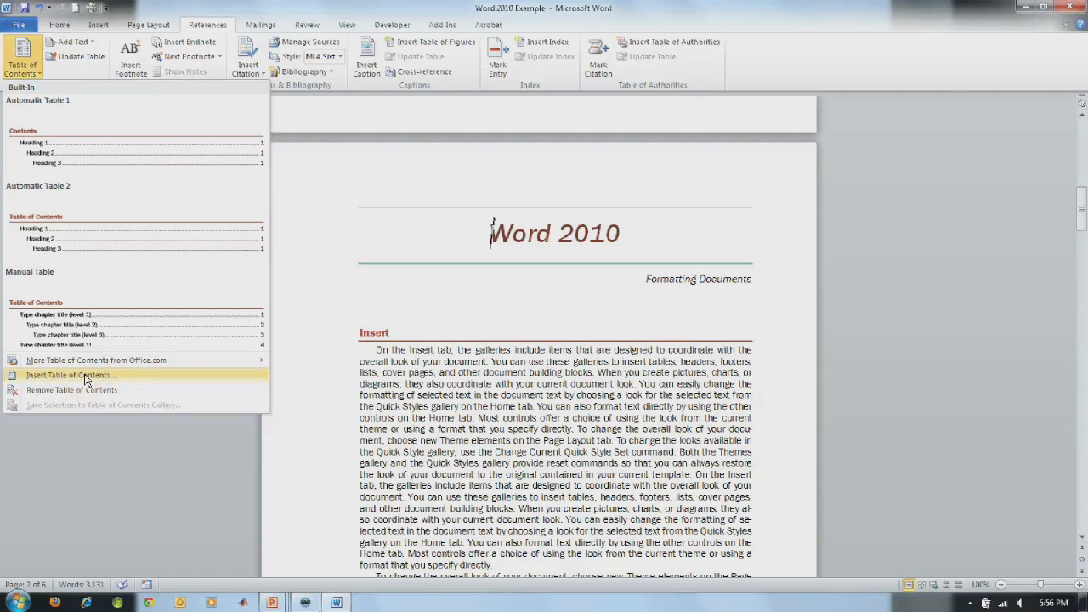
# Step: Open the custom table of contents settings and toggle page numbers and their right alignment off and back on
pyautogui.click(85, 375)
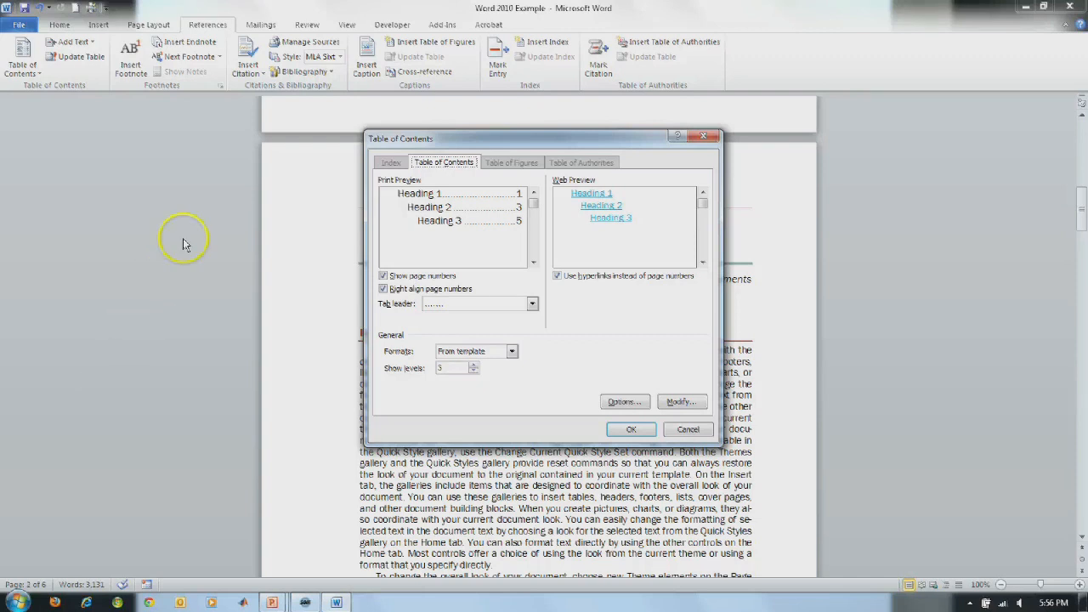
pyautogui.click(382, 275)
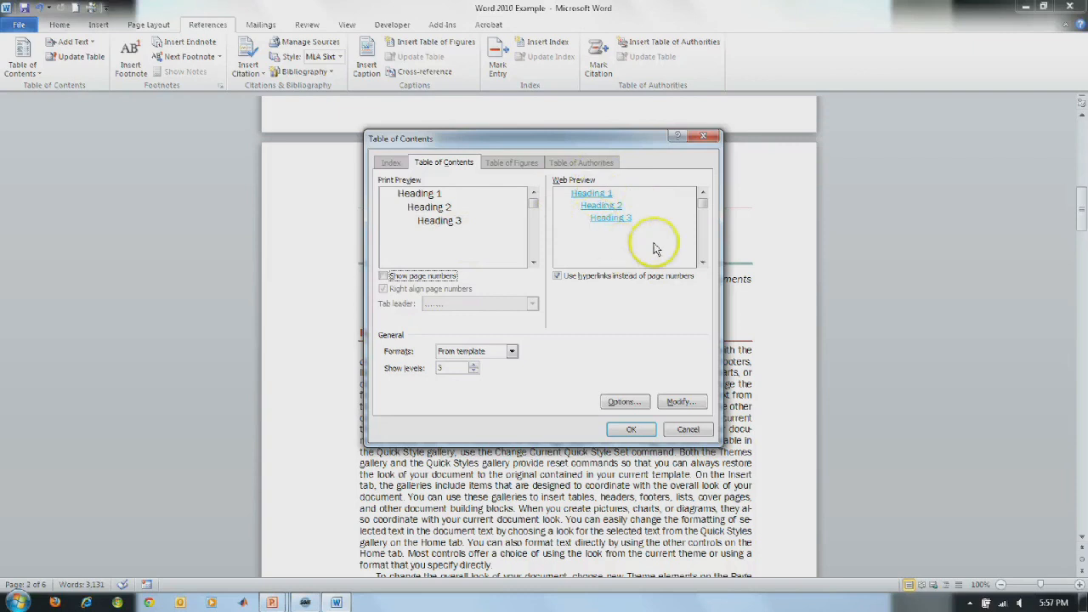
pyautogui.click(384, 276)
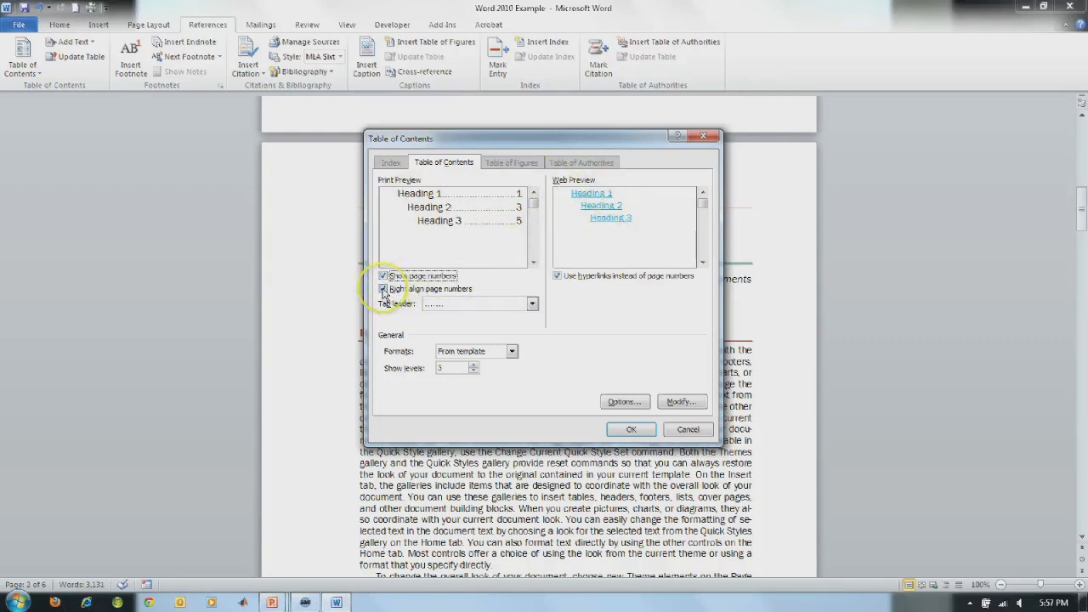
pyautogui.click(383, 289)
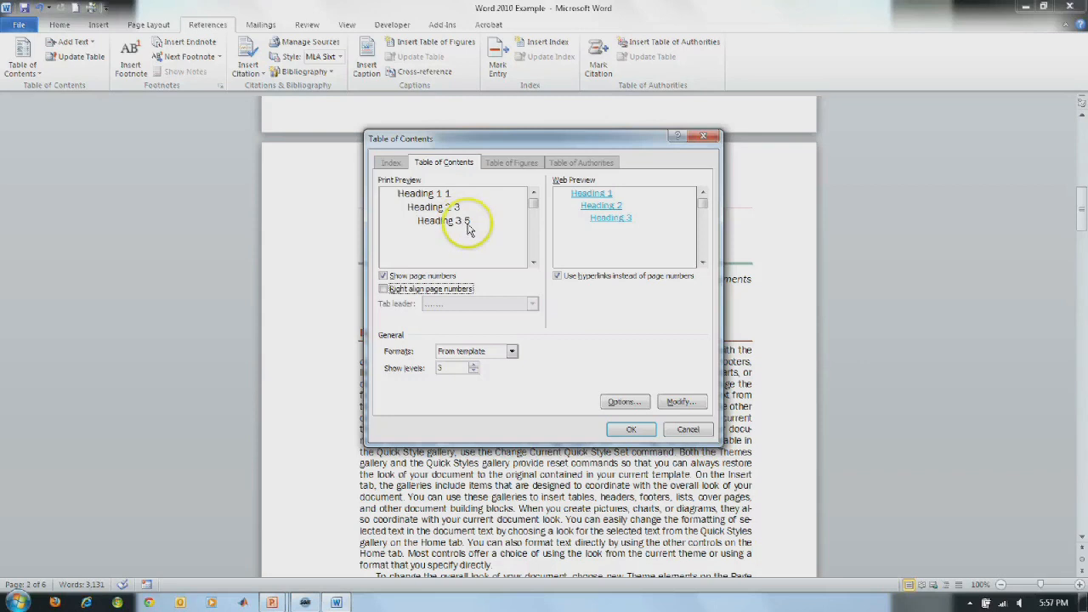
pyautogui.click(384, 289)
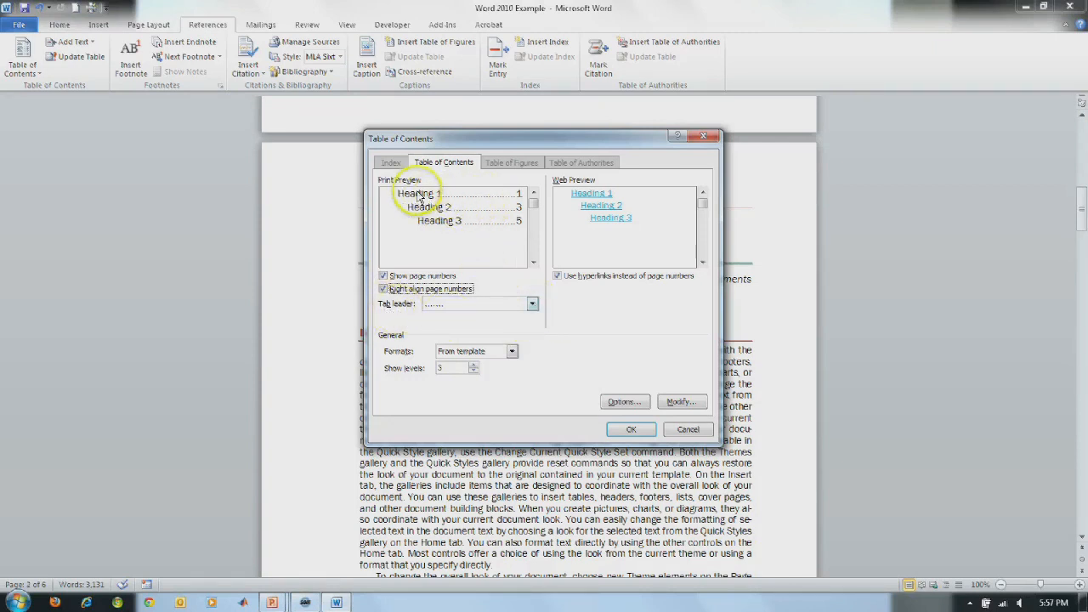
# Step: Try a dashed tab leader and no tab leader for the table of contents, and return to the dotted leader
pyautogui.click(531, 304)
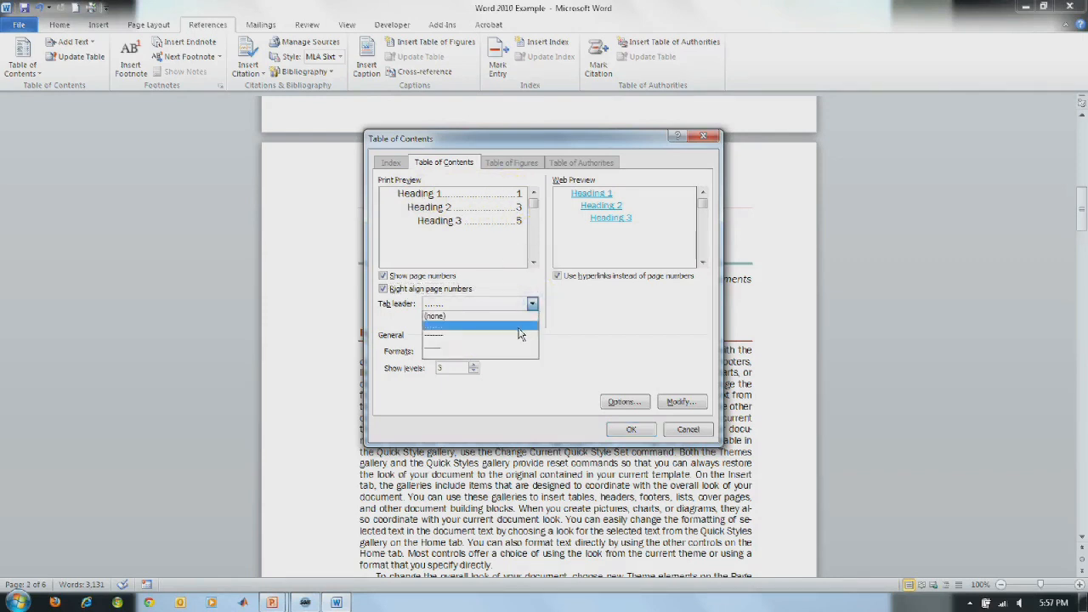
pyautogui.click(517, 334)
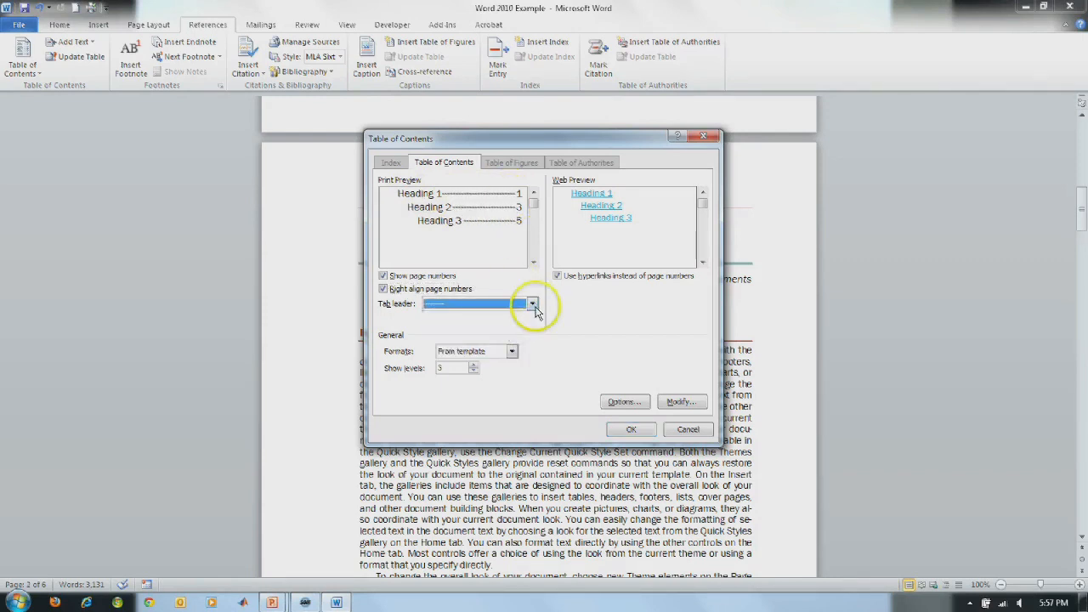
pyautogui.click(534, 307)
pyautogui.click(516, 313)
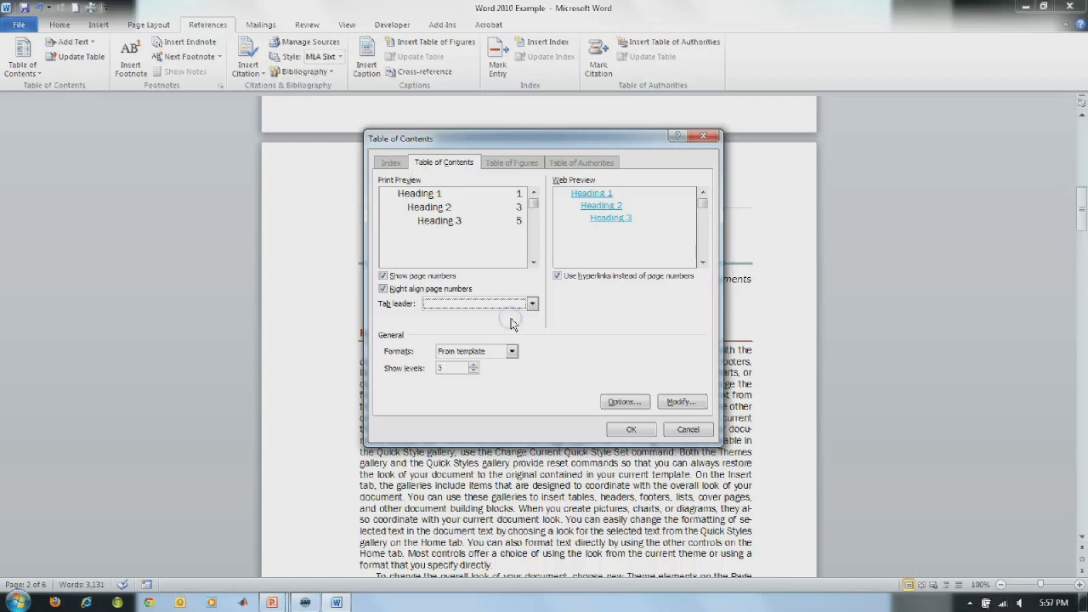
pyautogui.click(531, 304)
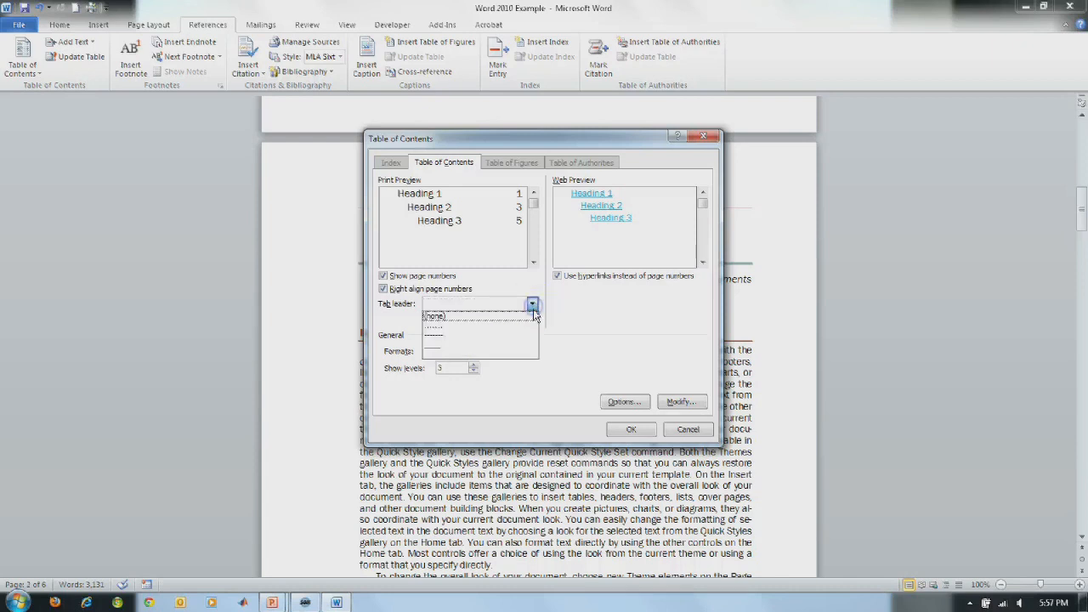
pyautogui.click(522, 327)
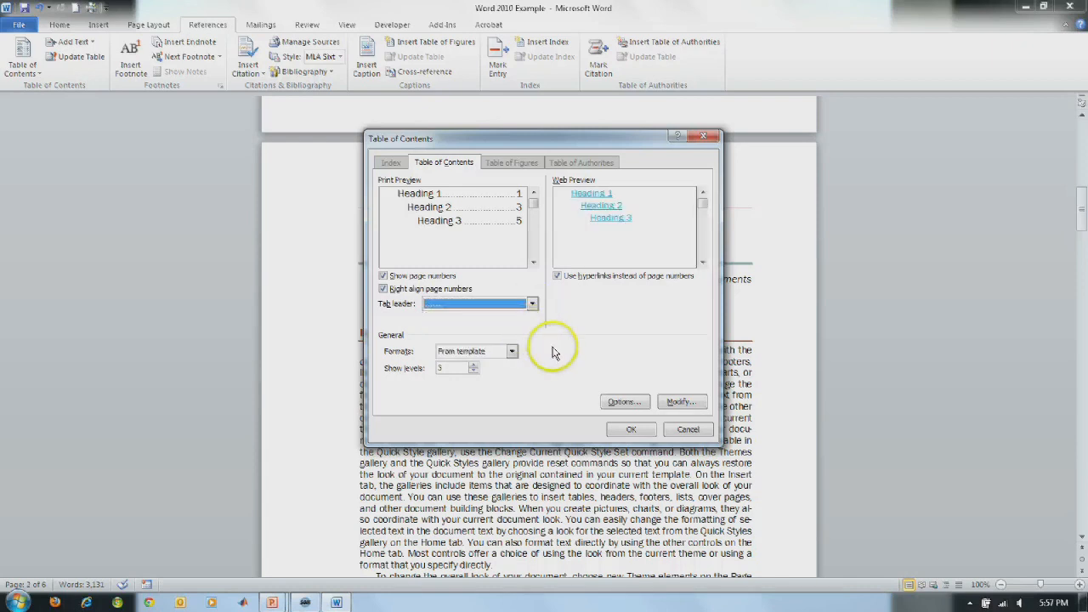
# Step: Set the table of contents to show 2 heading levels
pyautogui.click(473, 363)
pyautogui.click(473, 371)
pyautogui.click(473, 371)
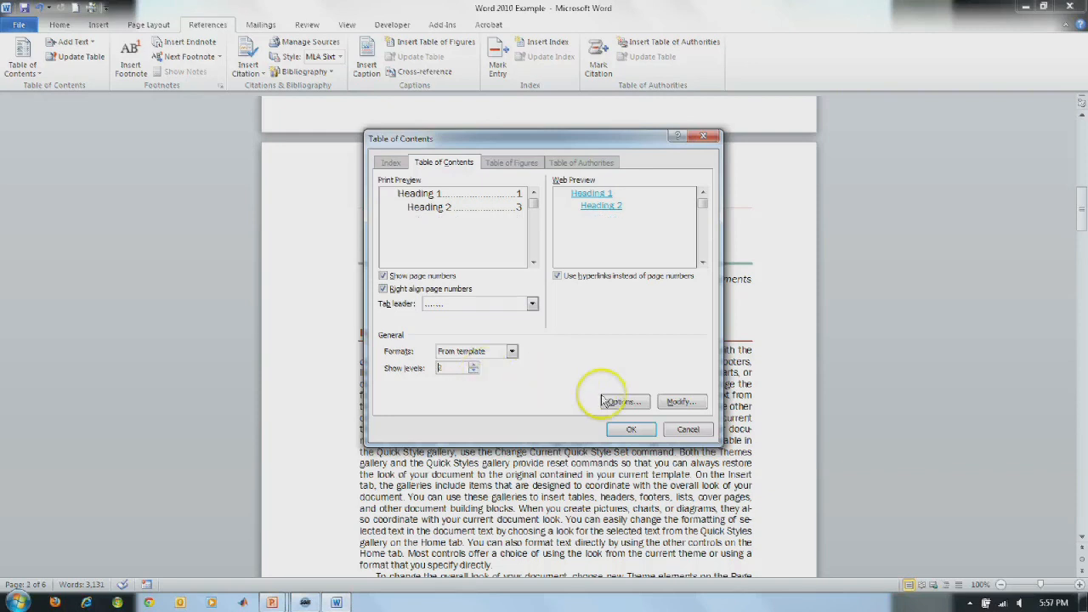
# Step: Examine the formatting of the TOC styles used for table of contents entries and leave without modifying them
pyautogui.click(679, 402)
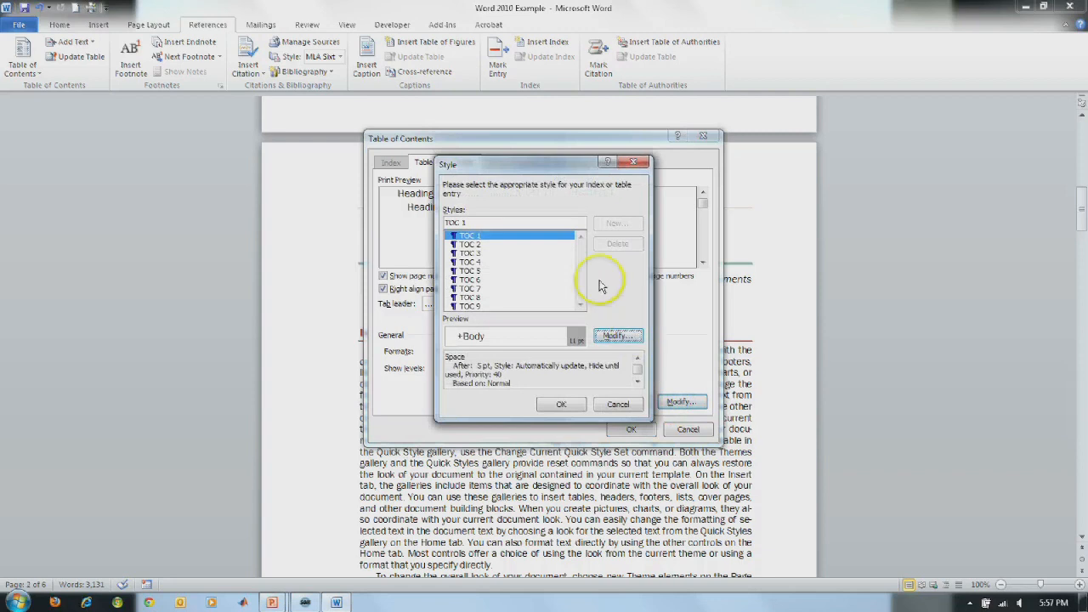
pyautogui.click(489, 262)
pyautogui.click(489, 270)
pyautogui.click(477, 279)
pyautogui.click(481, 288)
pyautogui.click(484, 297)
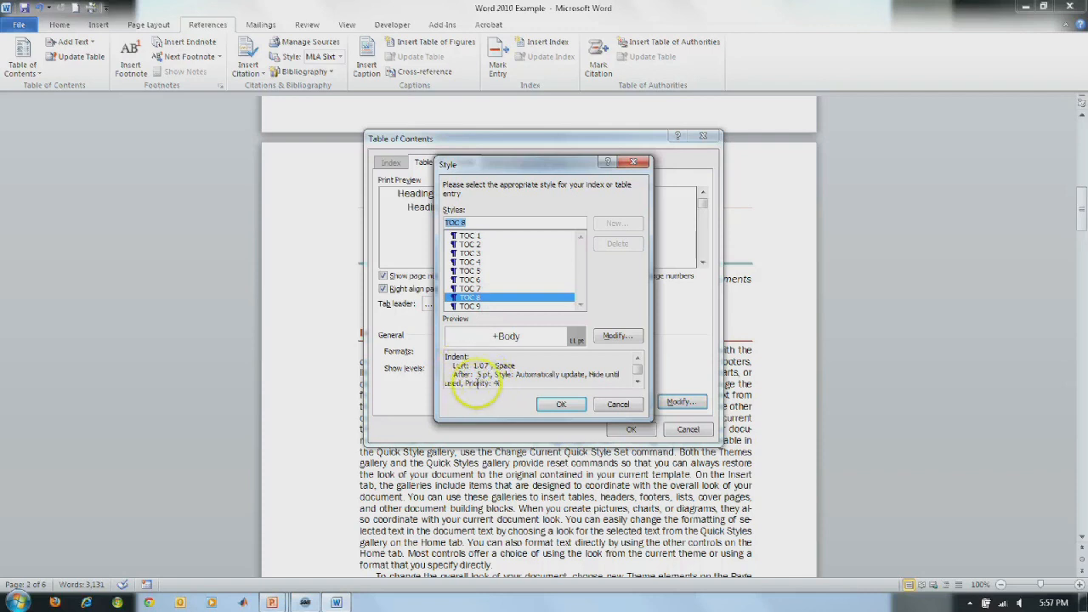
pyautogui.click(474, 307)
pyautogui.click(472, 235)
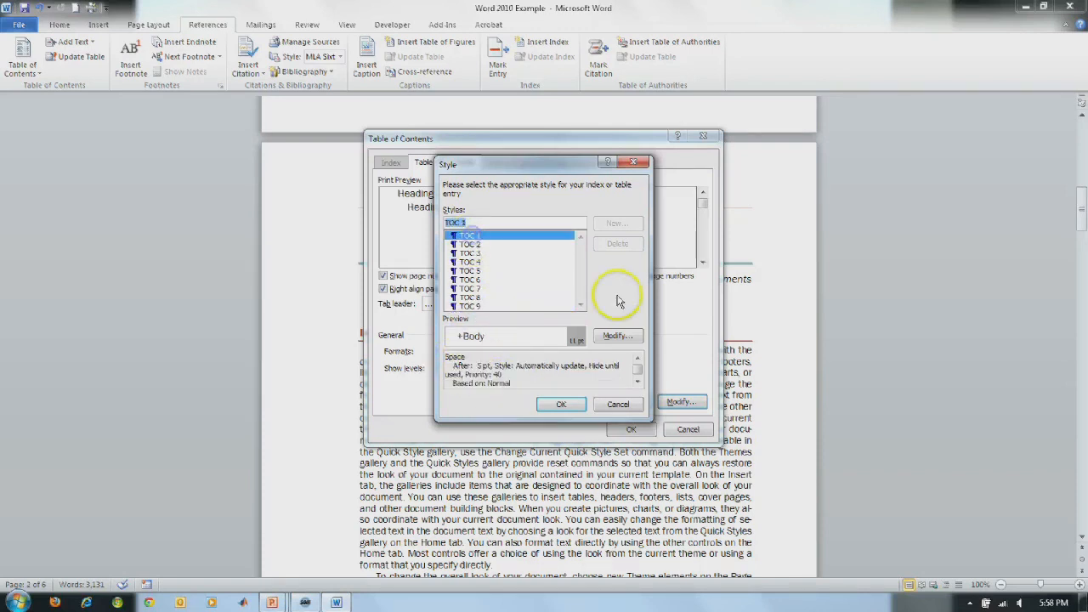
pyautogui.click(618, 404)
# Step: Try assigning the Header style to TOC level 1 in the table of contents options, and clear that level again
pyautogui.click(622, 405)
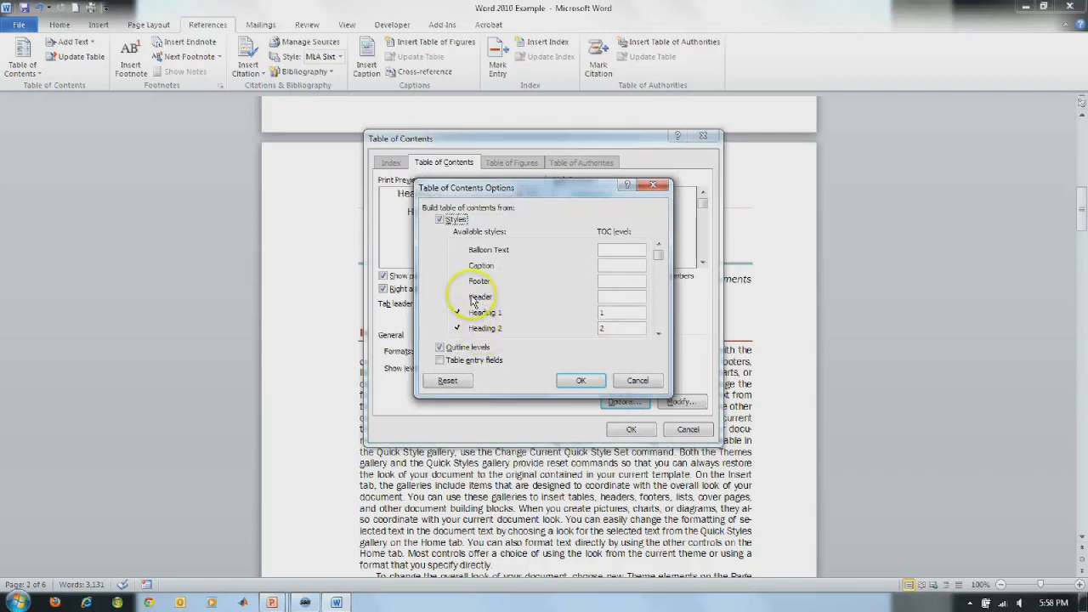
pyautogui.click(607, 296)
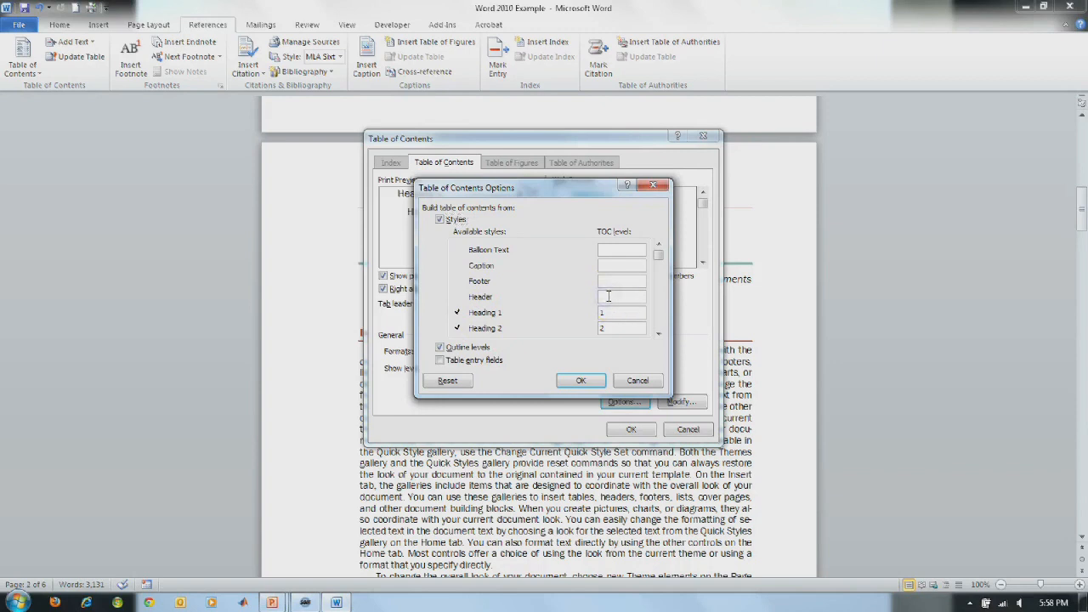
pyautogui.write('1')
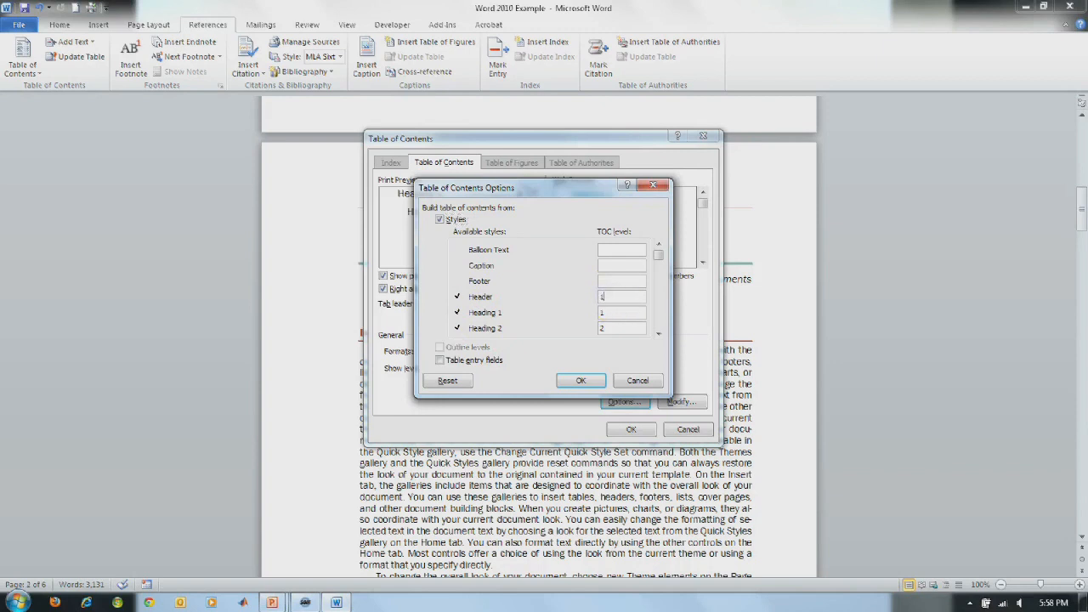
pyautogui.click(616, 311)
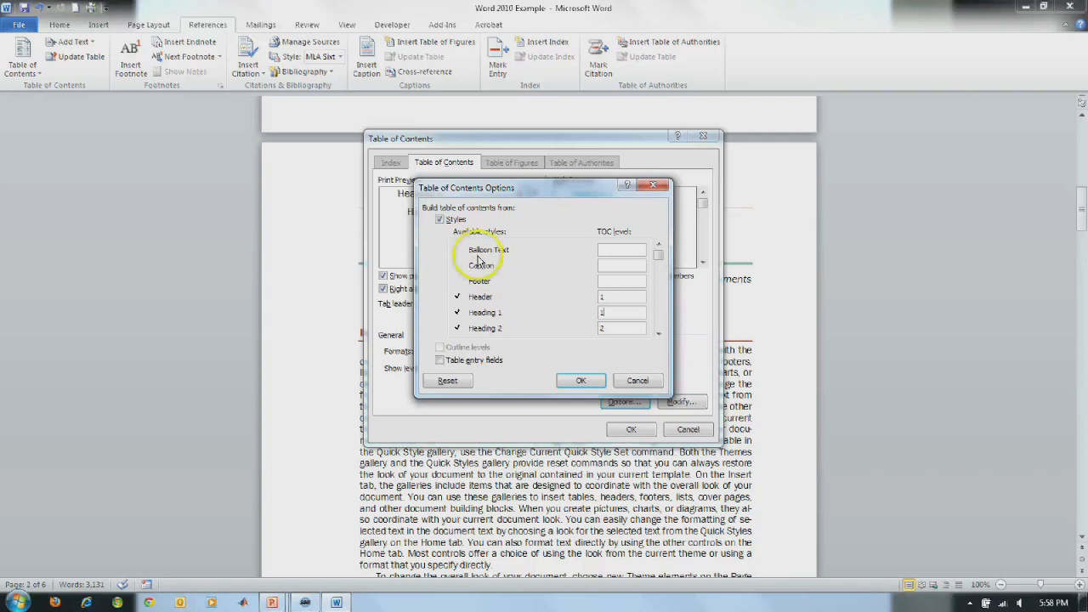
pyautogui.click(599, 296)
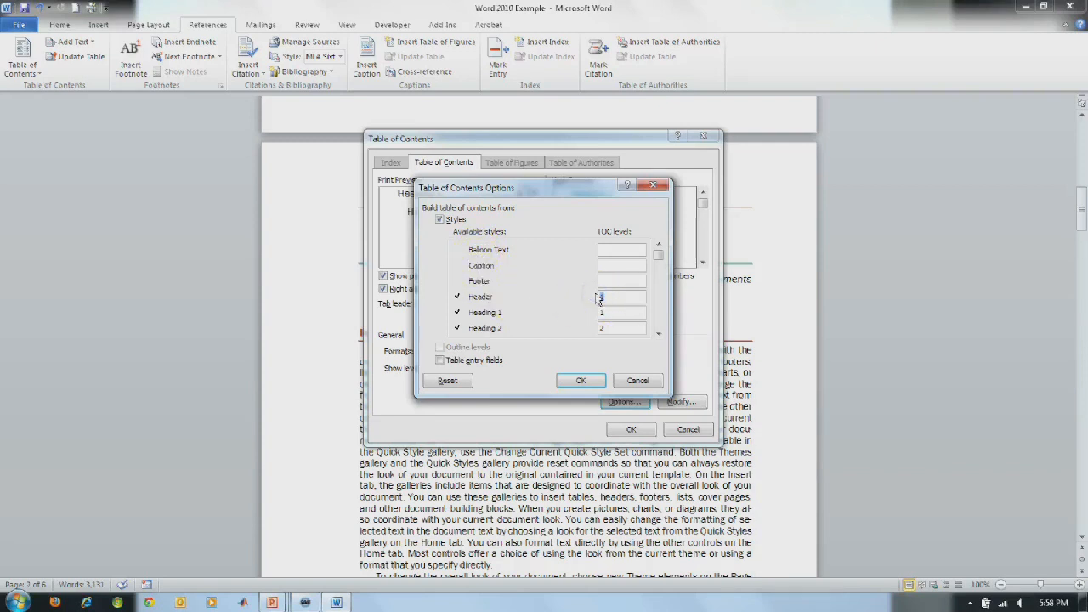
pyautogui.click(582, 381)
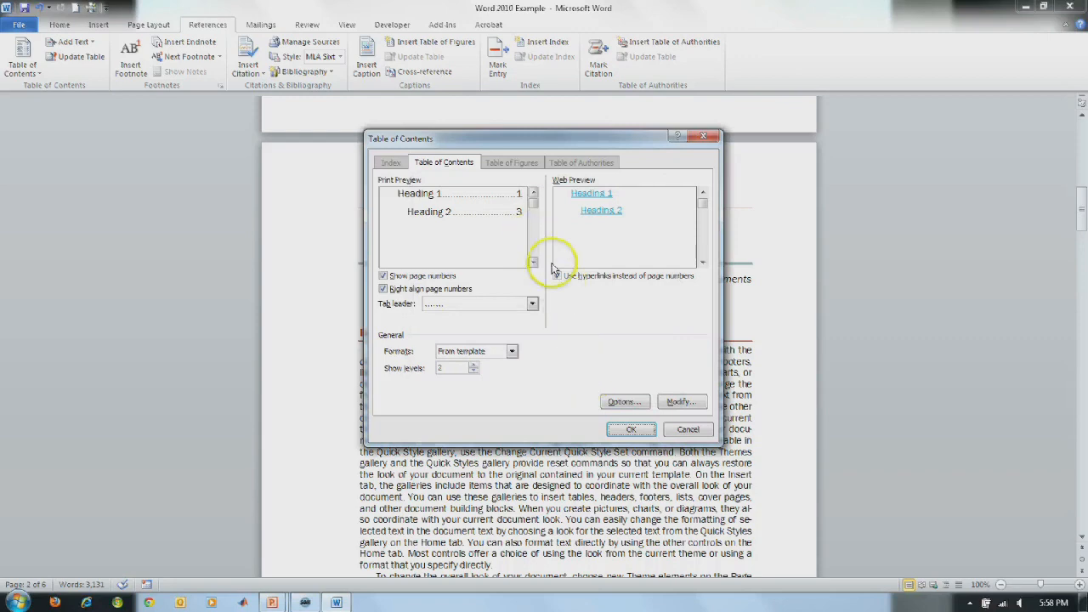
# Step: Insert the custom table of contents with a page break before the Word 2010 title, and undo both
pyautogui.click(628, 429)
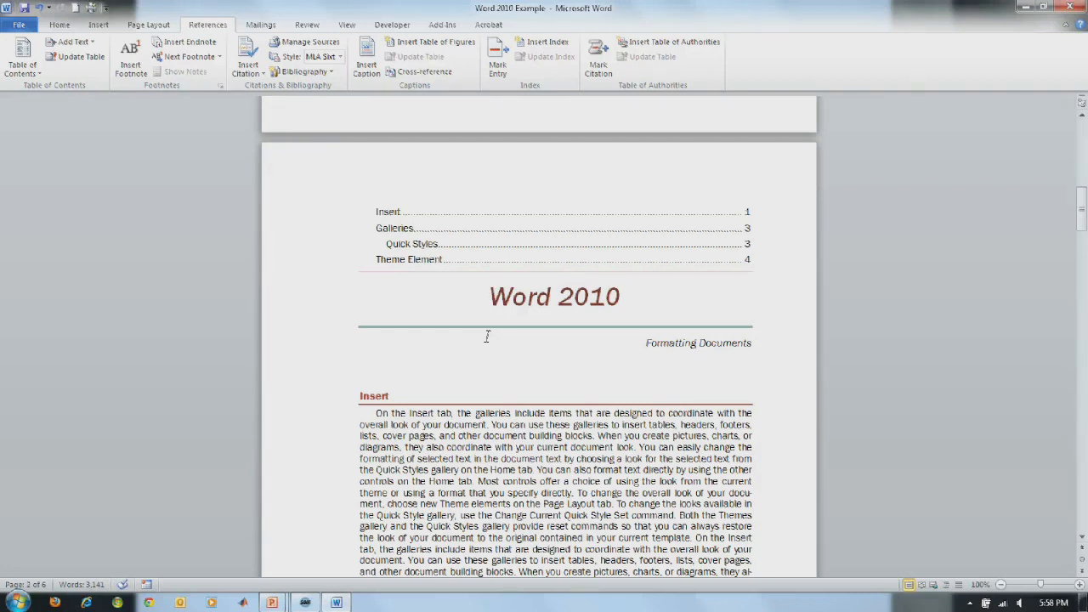
pyautogui.hotkey('ctrl', 'Return')
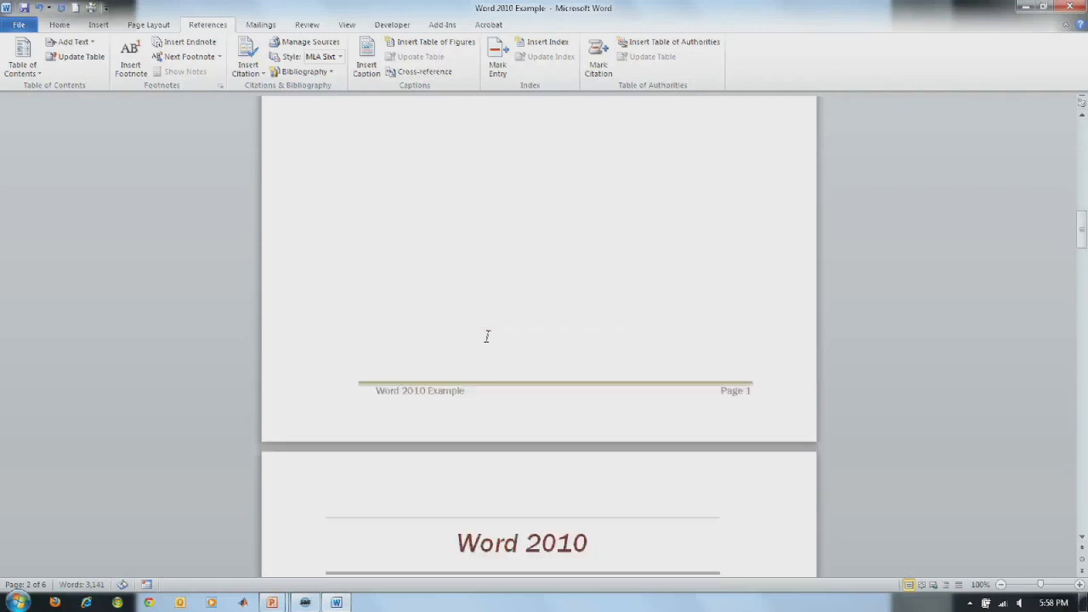
pyautogui.scroll(7, 490, 332)
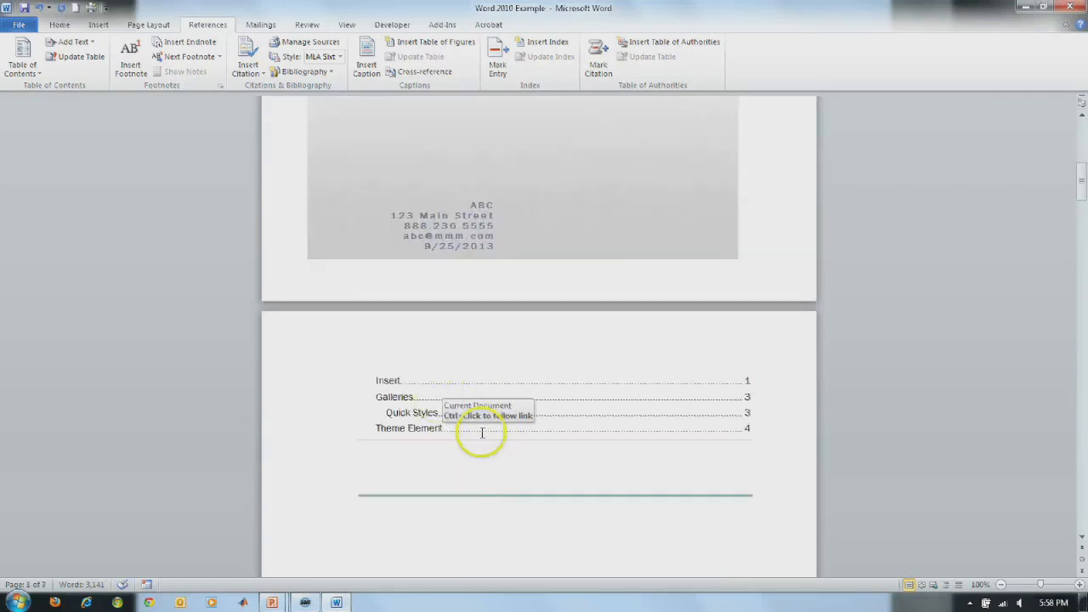
pyautogui.click(376, 402)
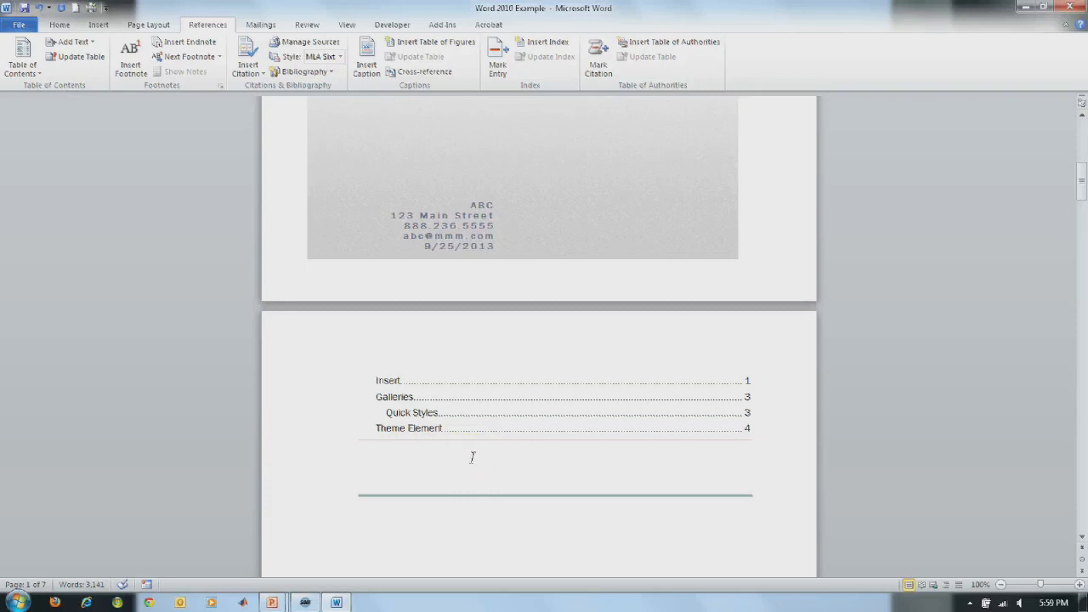
pyautogui.hotkey('ctrl', 'z')
pyautogui.hotkey('ctrl', 'z')
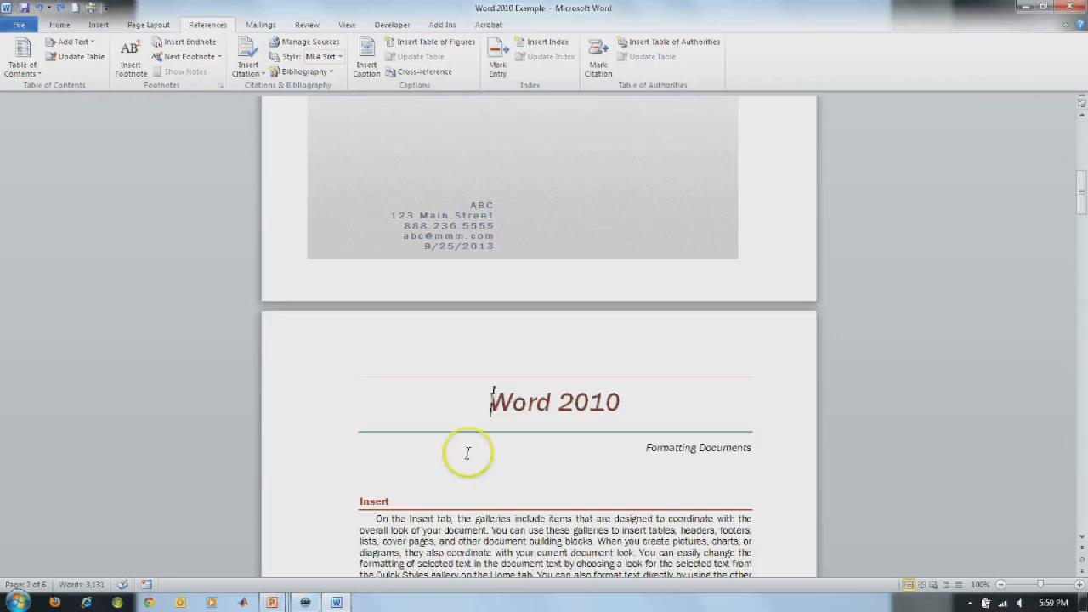
# Step: Insert the built-in Automatic Table 1 table of contents before the Word 2010 title, followed by a page break
pyautogui.click(24, 77)
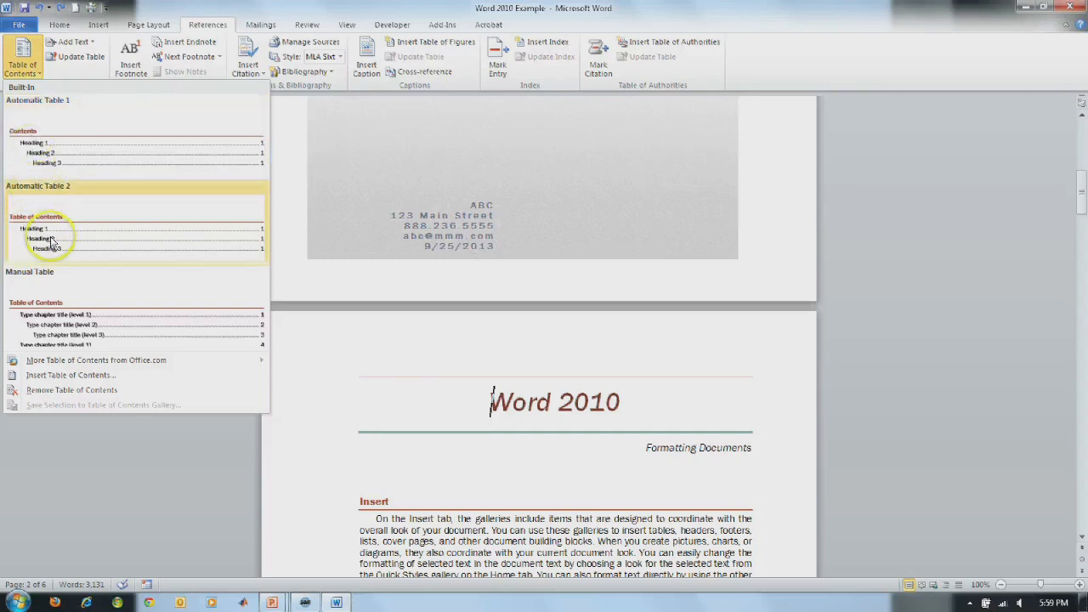
pyautogui.click(53, 159)
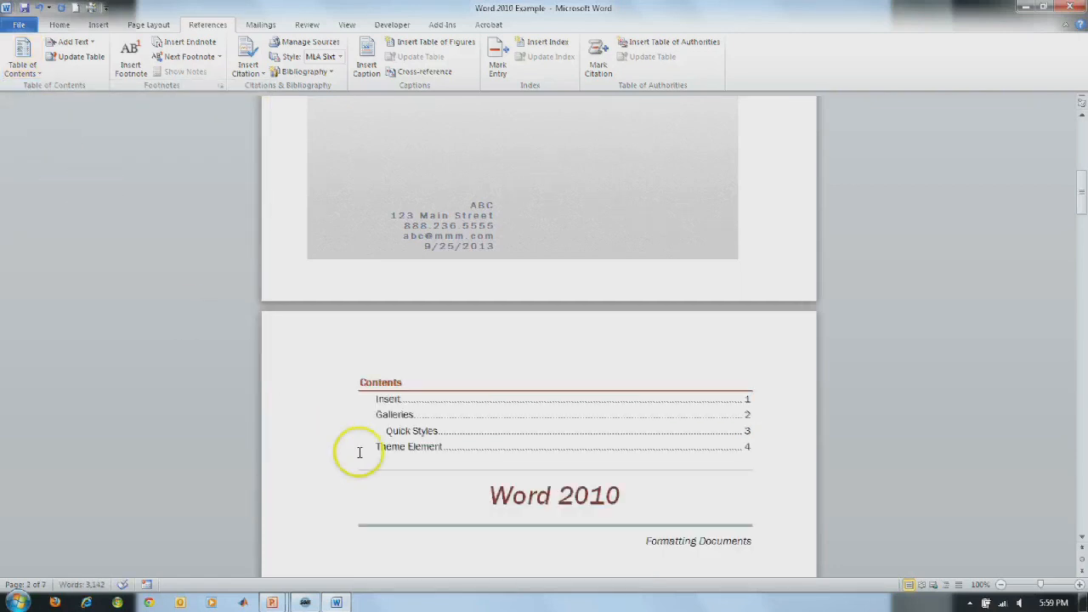
pyautogui.hotkey('ctrl', 'Return')
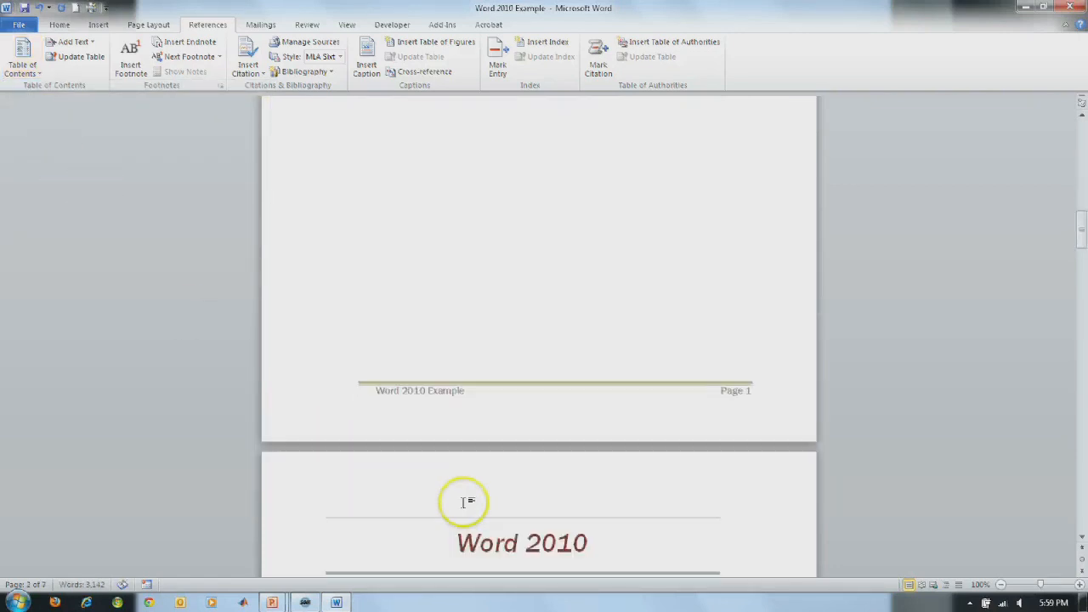
pyautogui.scroll(5, 485, 389)
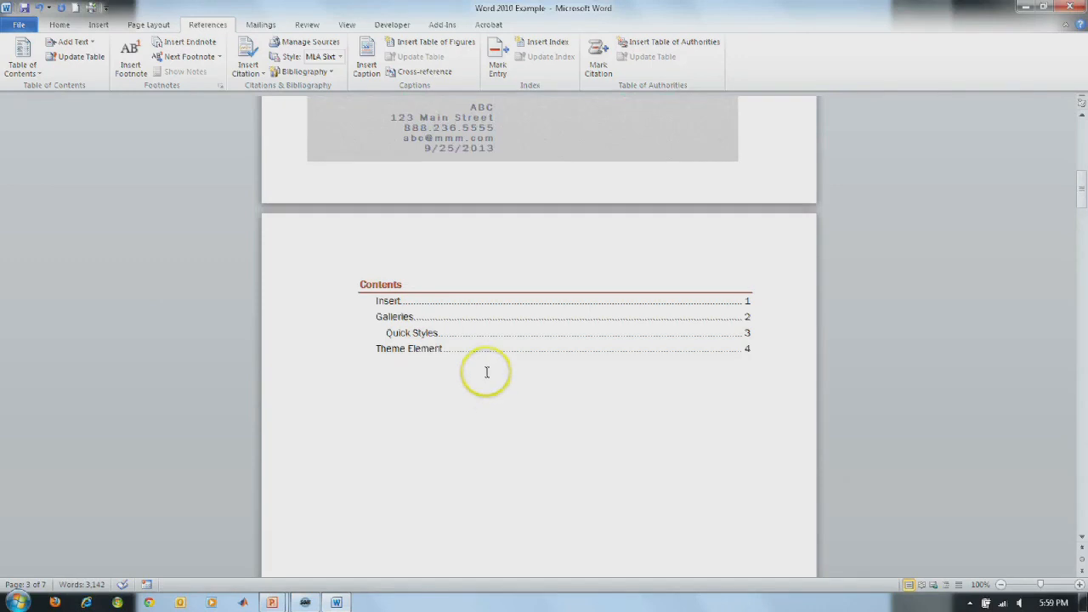
pyautogui.click(486, 425)
# Step: Examine the Insert, Galleries, Quick Styles and Theme Element headings that feed the table of contents
pyautogui.scroll(-12, 487, 424)
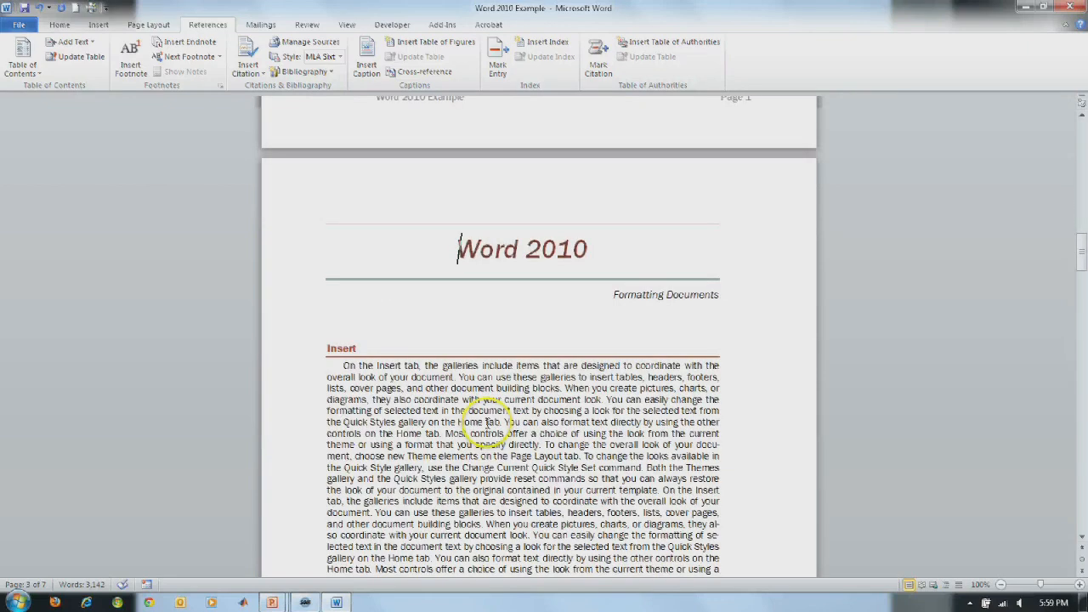
pyautogui.click(302, 348)
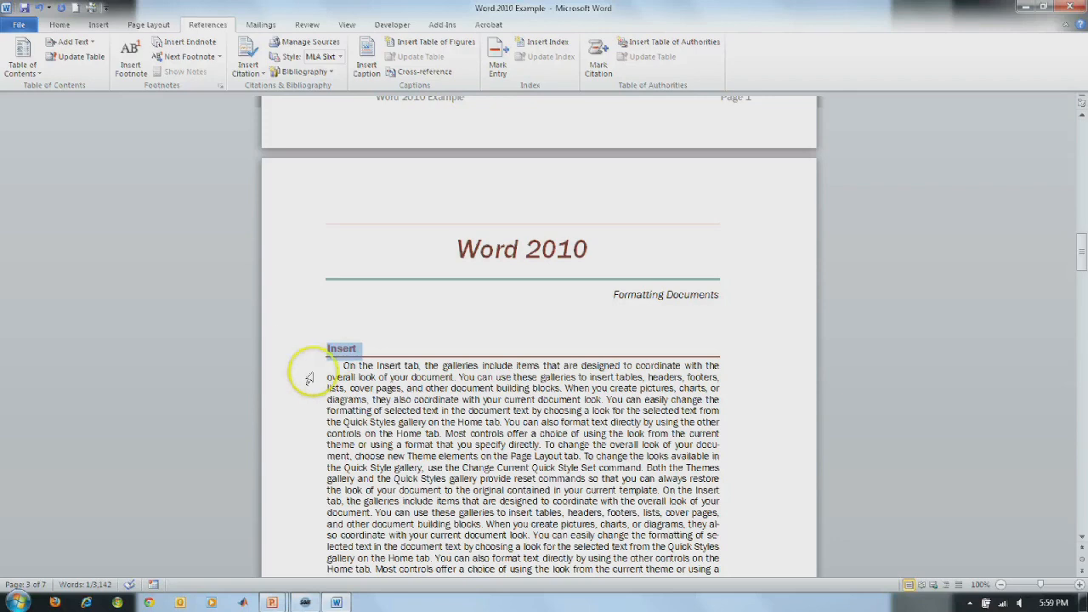
pyautogui.scroll(-10, 309, 378)
pyautogui.scroll(-15, 353, 438)
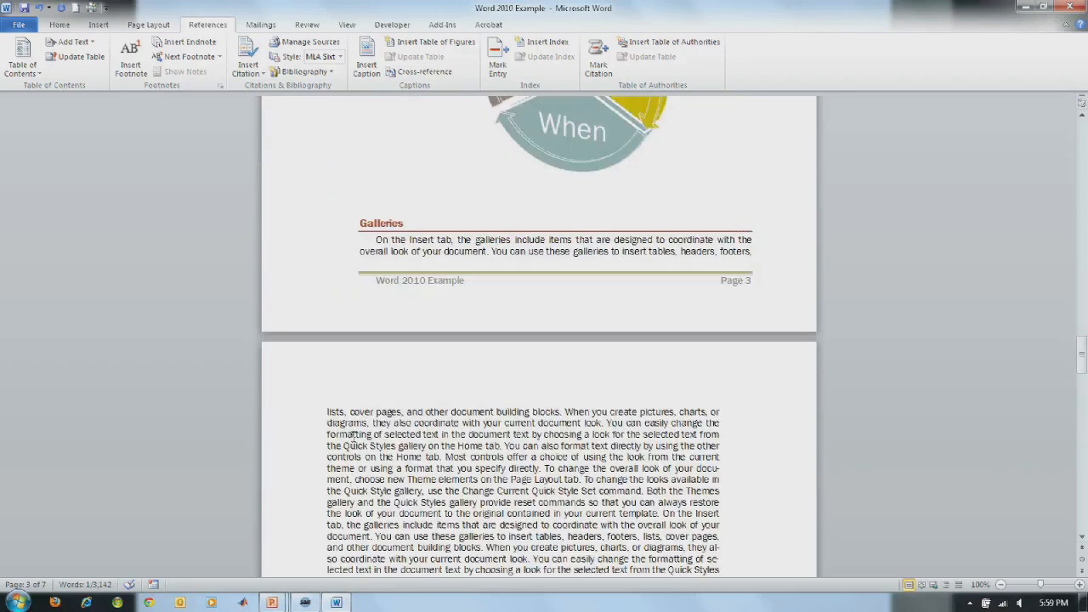
pyautogui.click(332, 223)
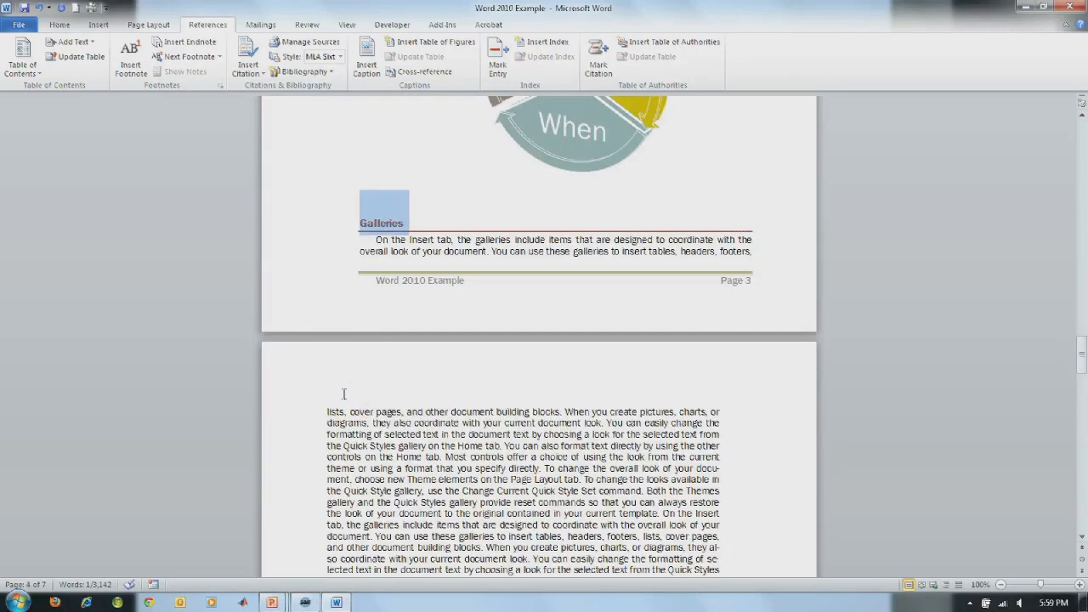
pyautogui.scroll(-12, 344, 393)
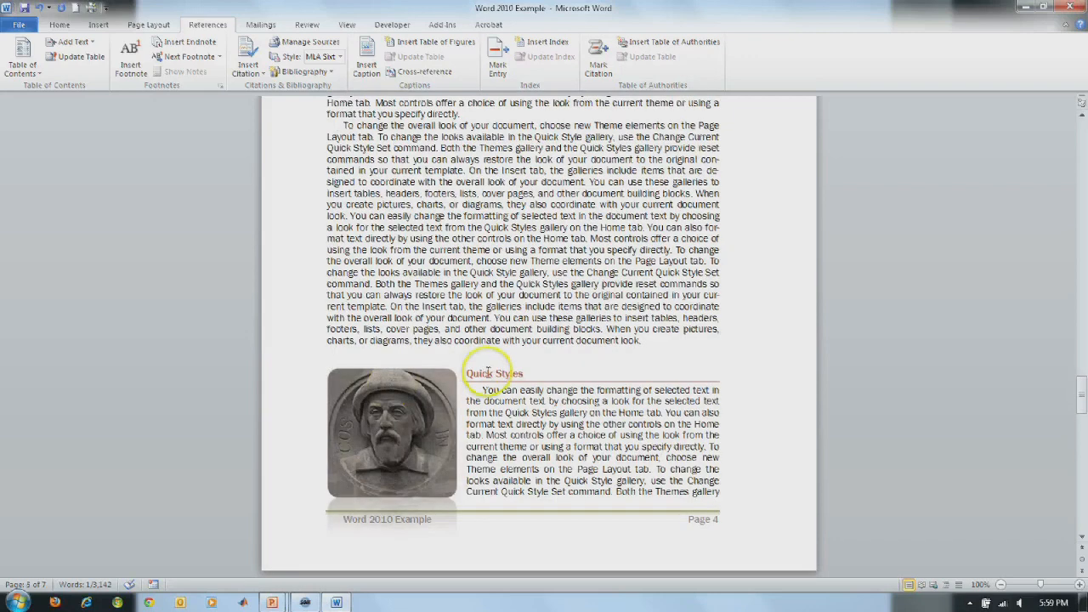
pyautogui.scroll(-10, 508, 425)
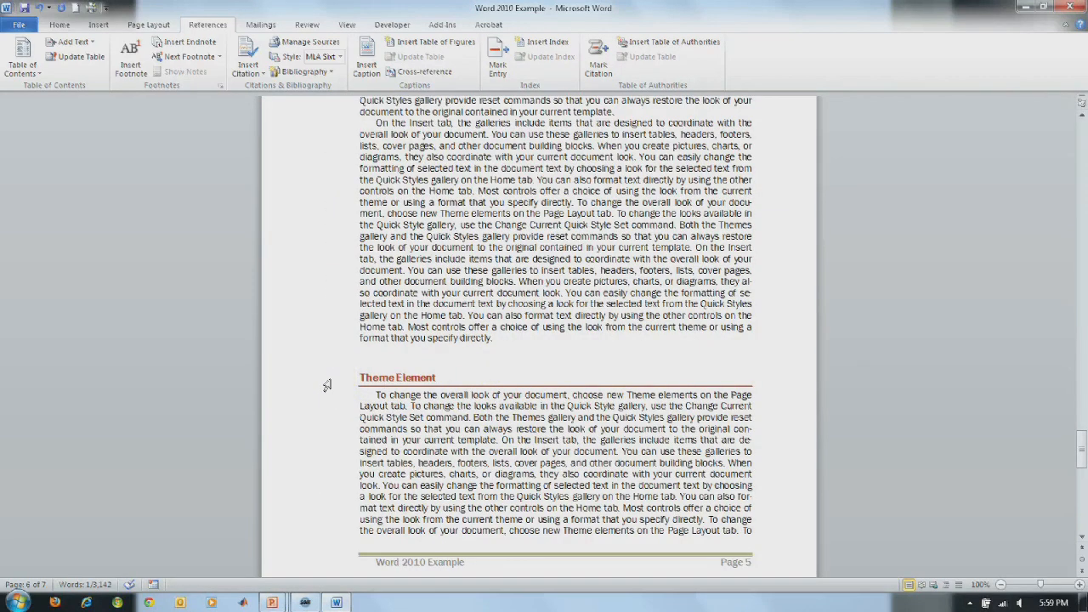
pyautogui.click(354, 395)
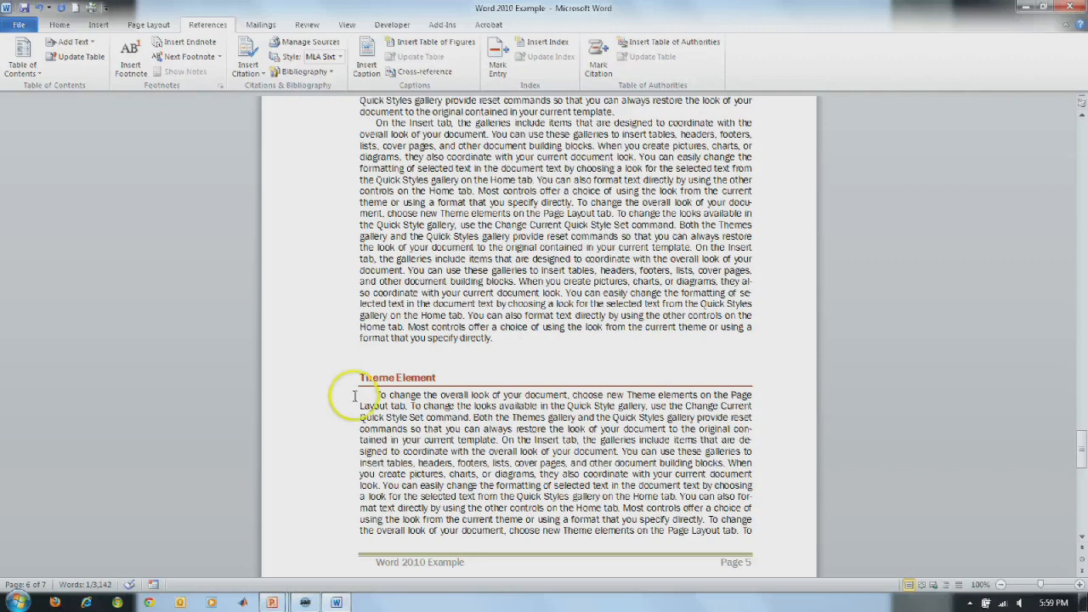
# Step: Add the line "Document" before the last page's "You can easily change" paragraph and apply the Heading 1 style to it
pyautogui.scroll(-8, 354, 396)
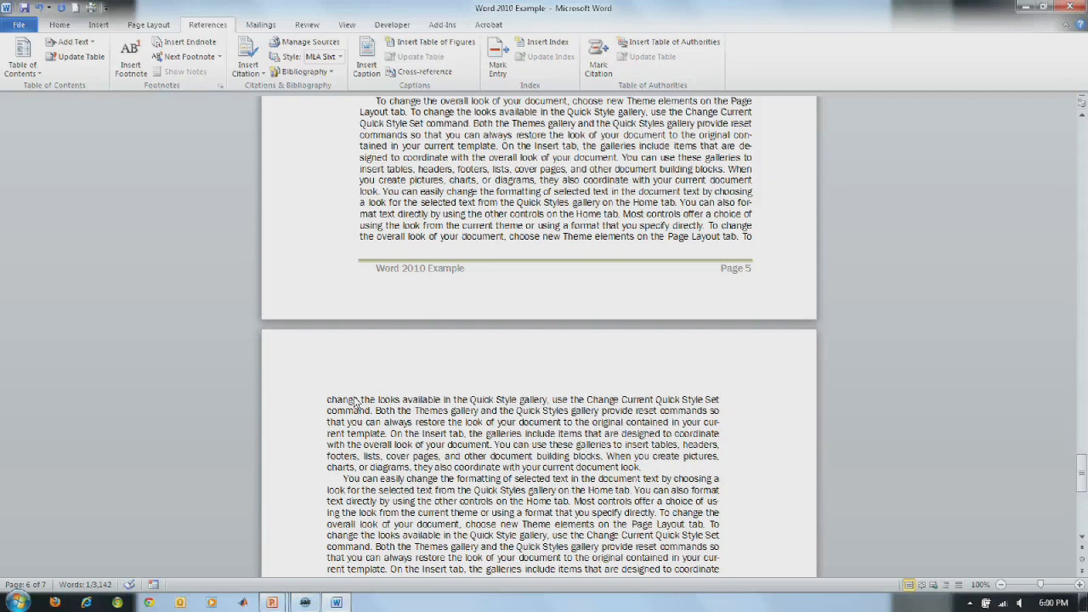
pyautogui.click(362, 453)
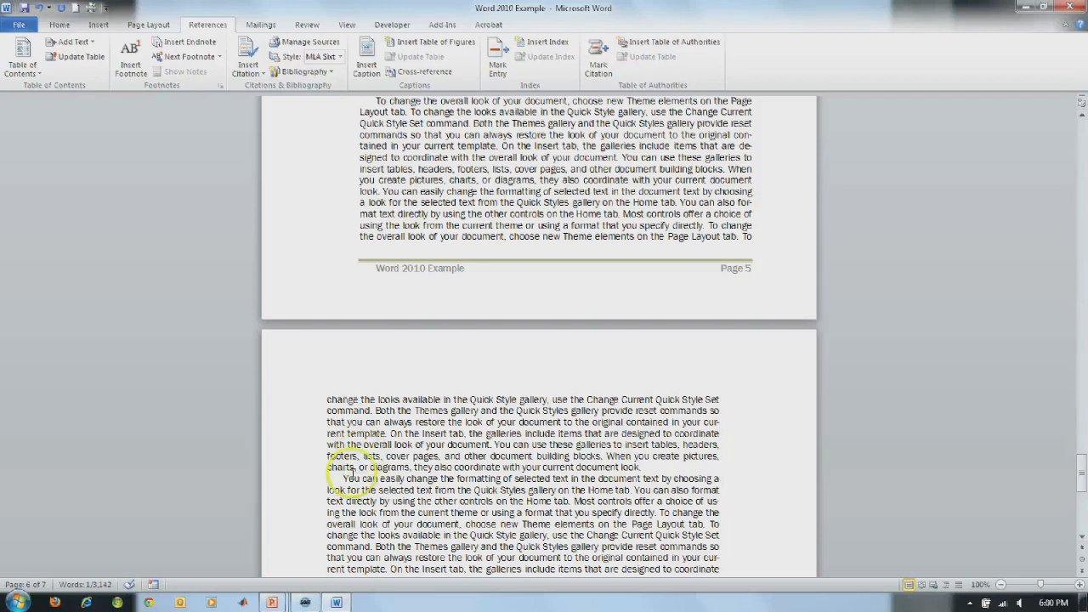
pyautogui.click(343, 478)
pyautogui.press('Return')
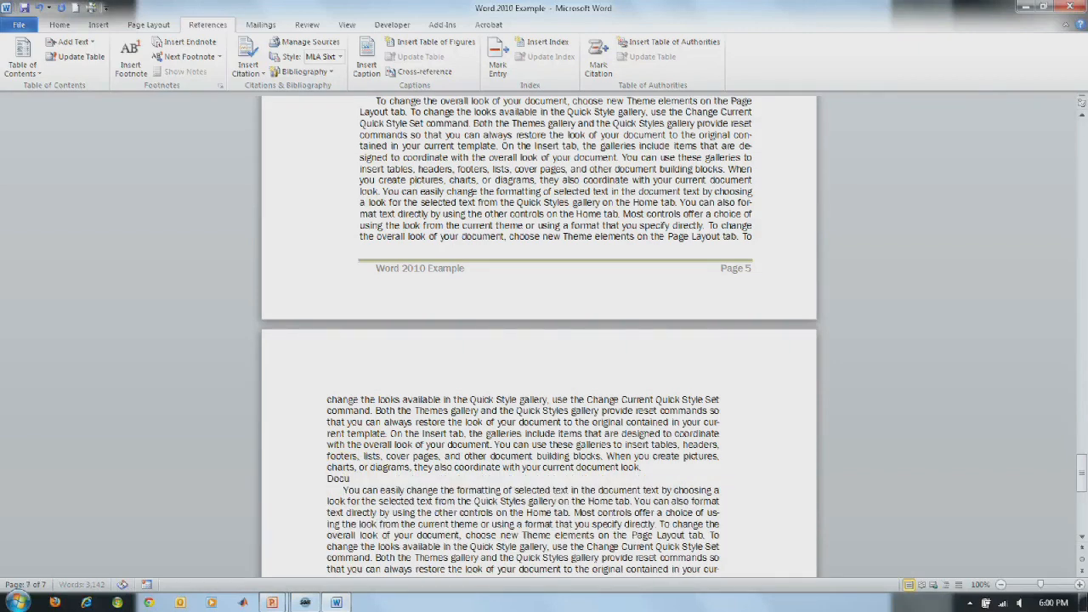
pyautogui.click(293, 479)
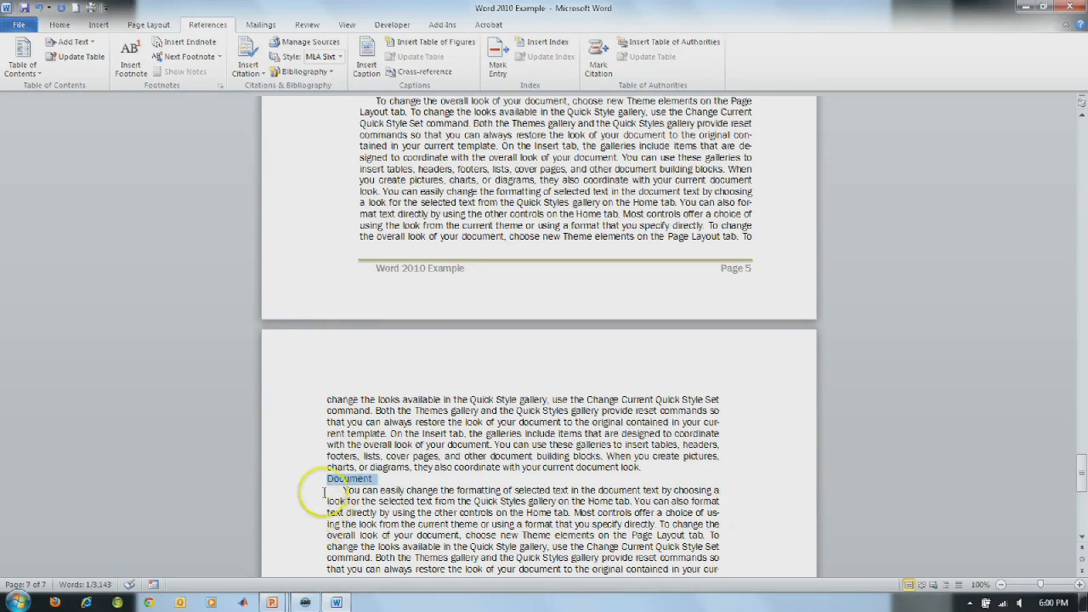
pyautogui.click(60, 25)
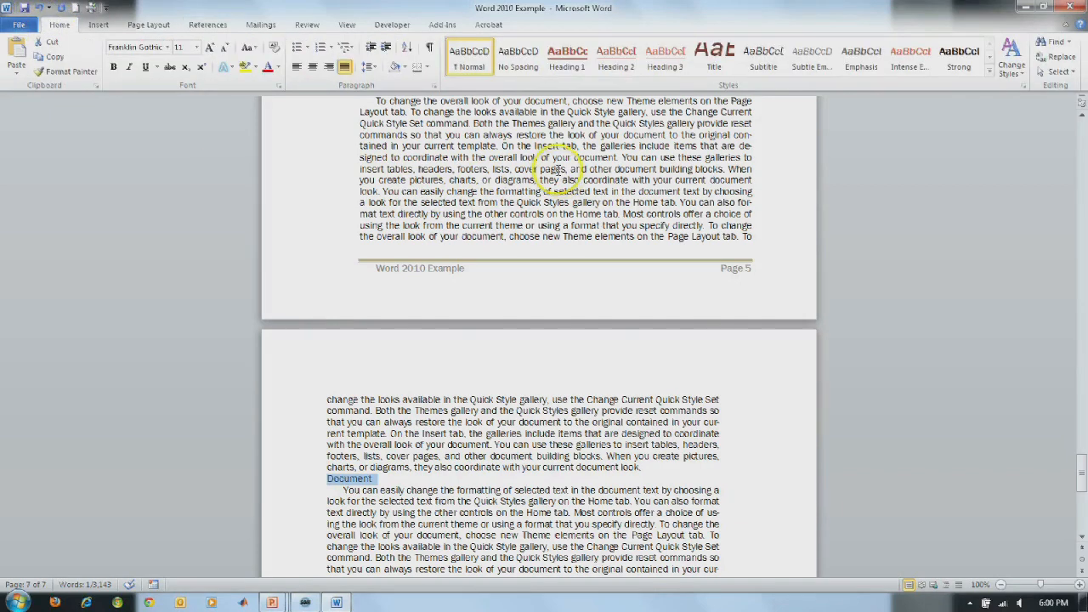
pyautogui.click(567, 66)
pyautogui.click(442, 421)
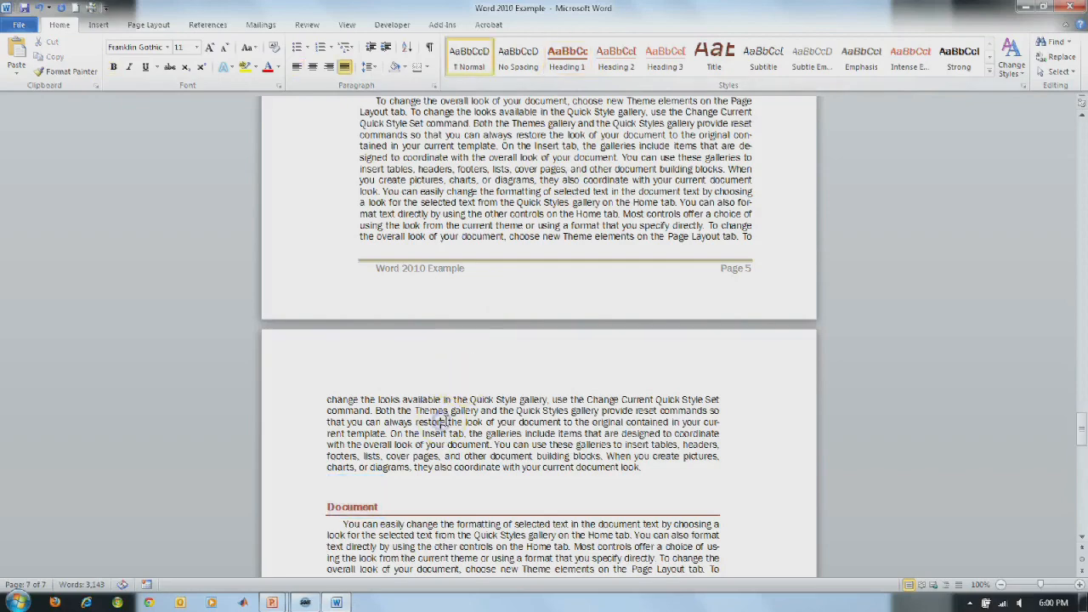
# Step: Update the entire table of contents, including its entries and page numbers
pyautogui.scroll(20, 442, 421)
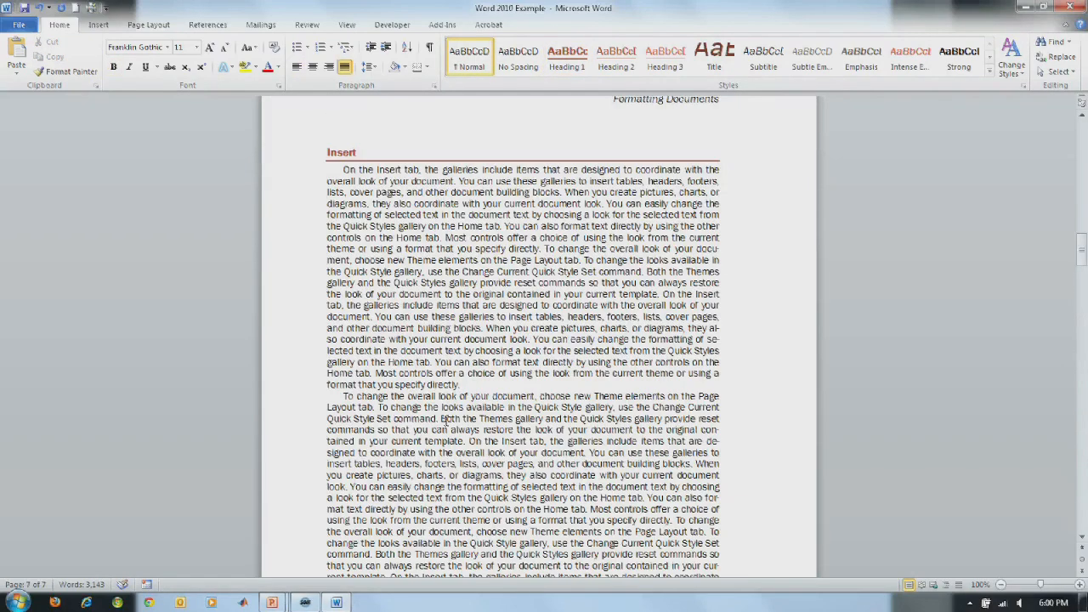
pyautogui.scroll(12, 442, 420)
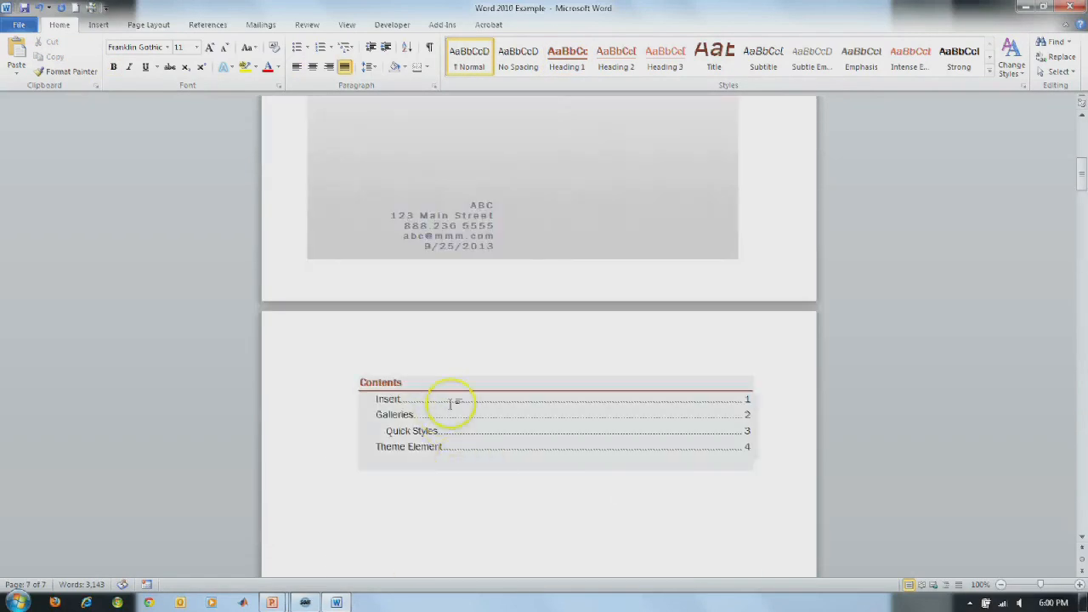
pyautogui.rightClick(383, 388)
pyautogui.click(359, 374)
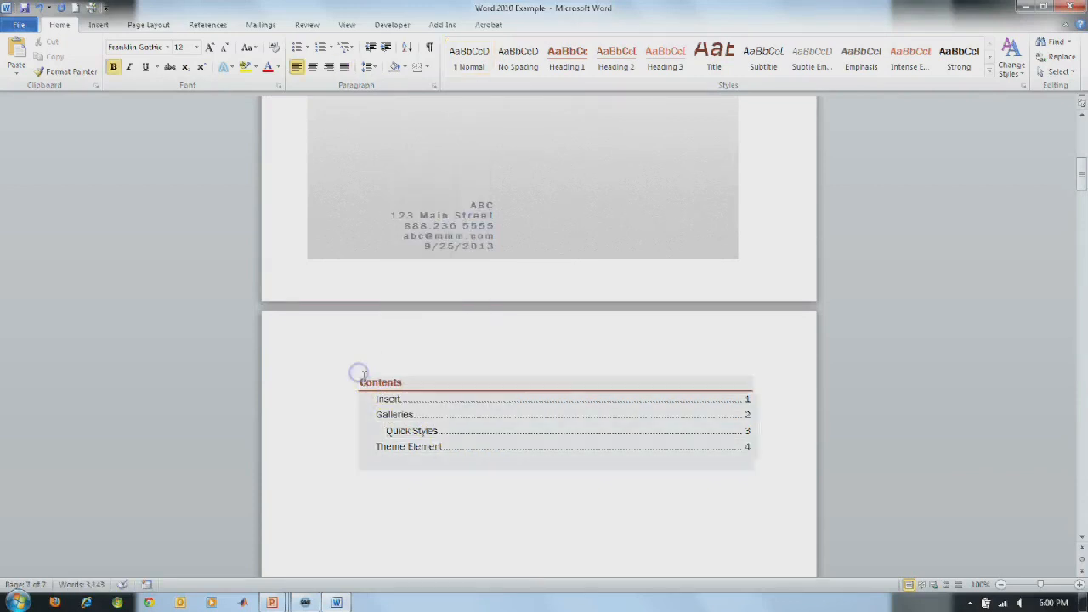
pyautogui.click(425, 366)
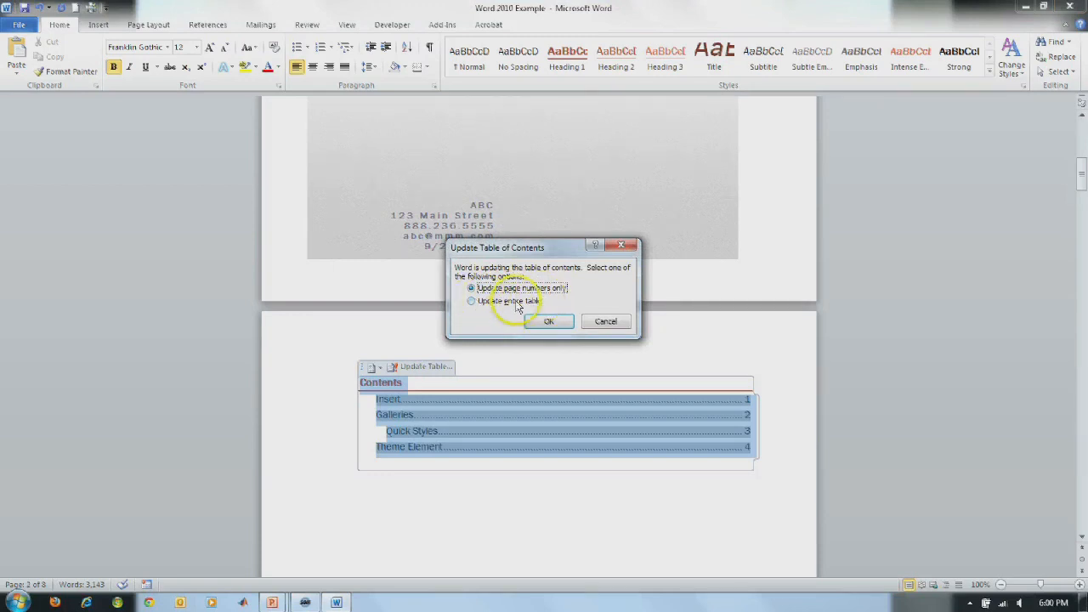
pyautogui.click(472, 304)
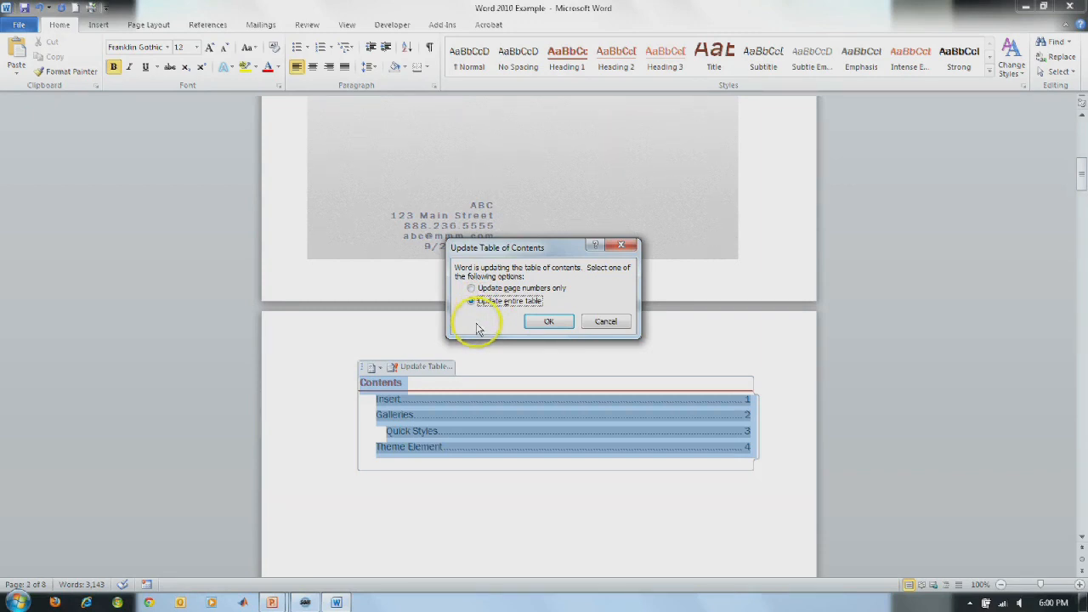
pyautogui.click(546, 322)
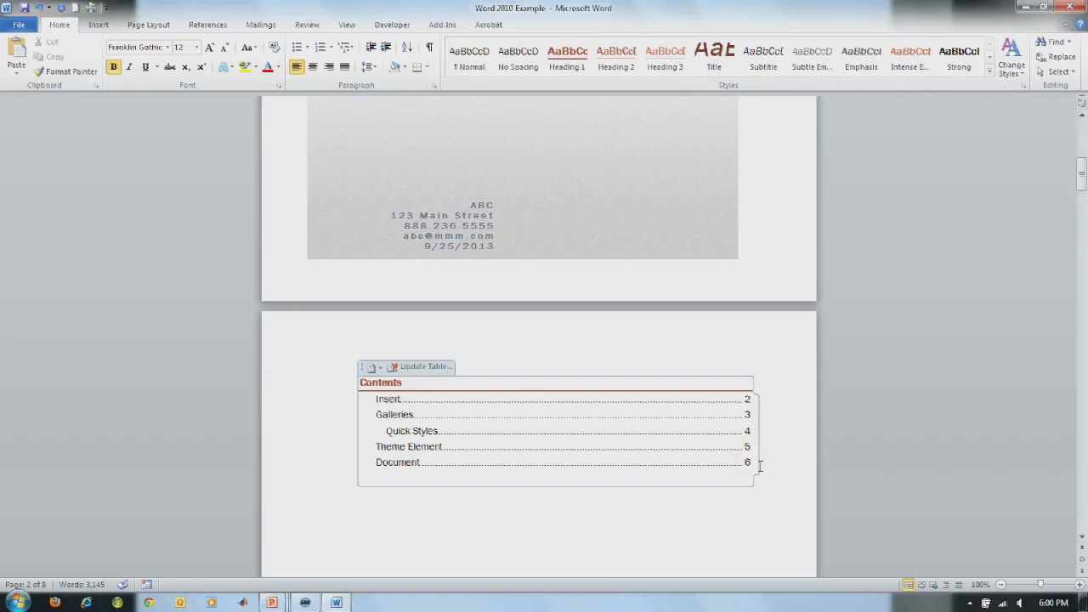
# Step: Insert page breaks after the paragraph that precedes the Quick Styles heading, pushing that heading several pages further down
pyautogui.scroll(-20, 671, 503)
pyautogui.scroll(-20, 660, 489)
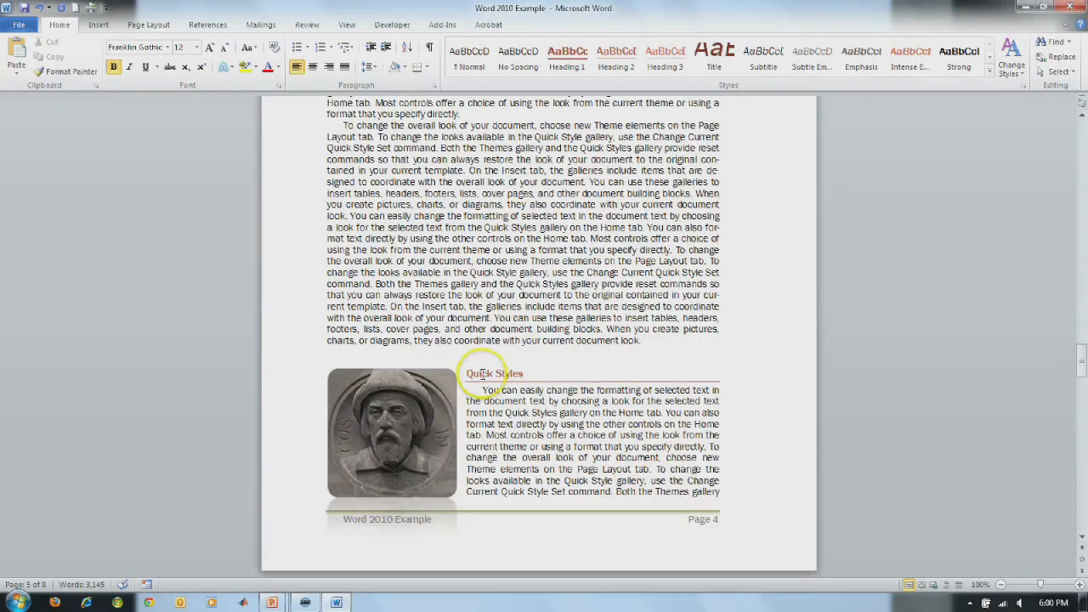
pyautogui.click(656, 344)
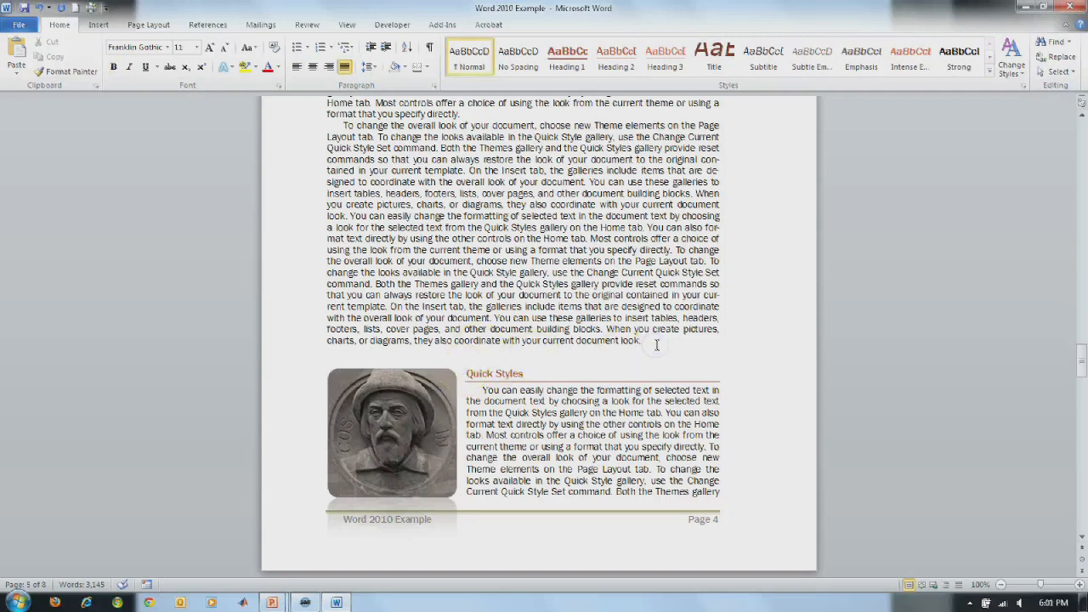
pyautogui.scroll(-20, 656, 345)
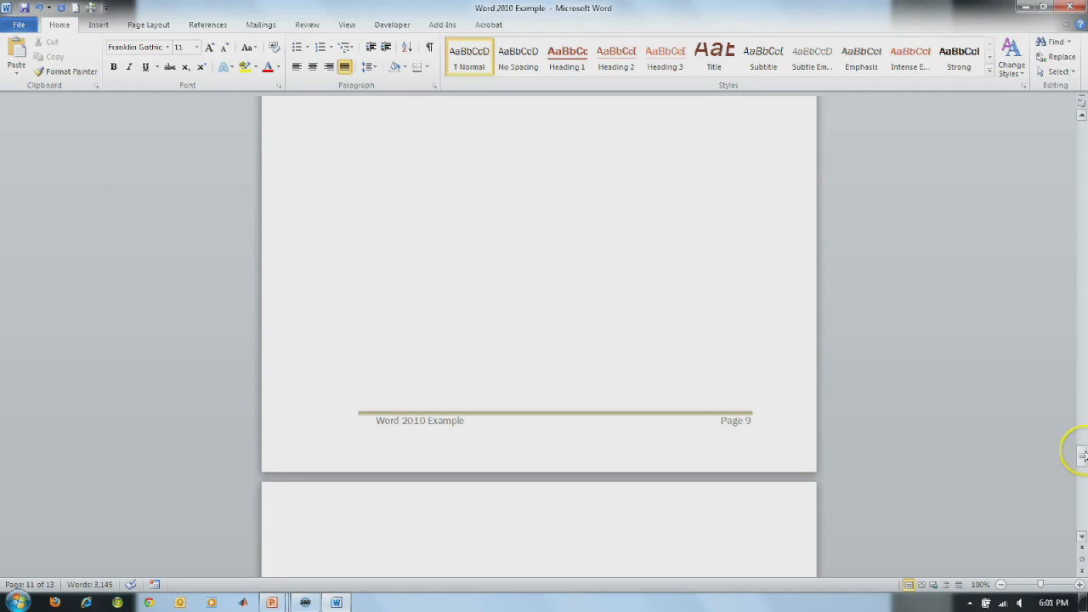
# Step: Update only the page numbers in the table of contents
pyautogui.moveTo(1081, 456); pyautogui.dragTo(1082, 114)
pyautogui.scroll(-2, 499, 453)
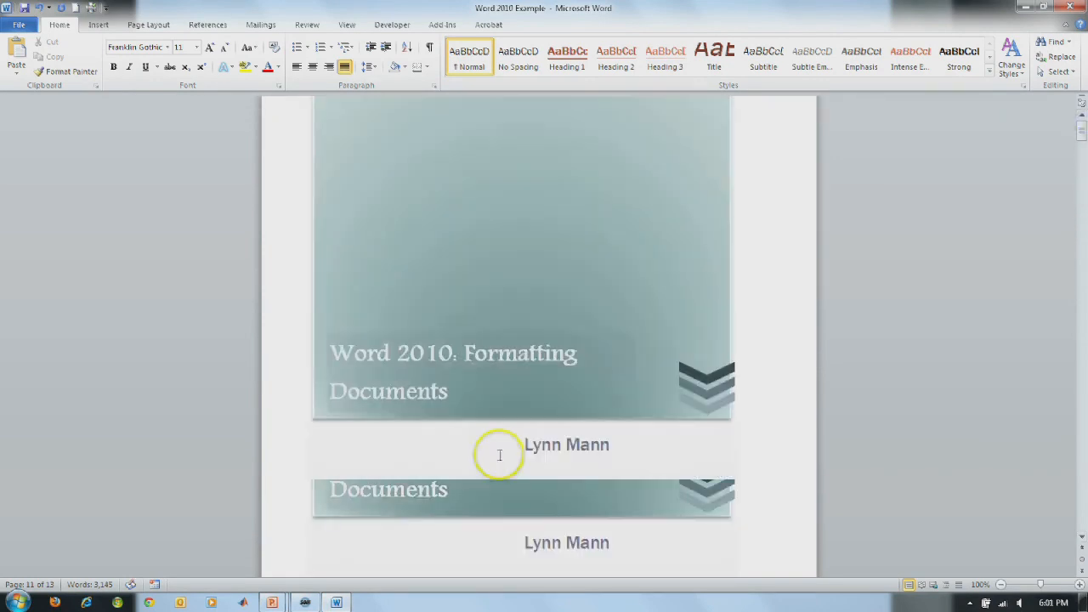
pyautogui.scroll(-5, 500, 455)
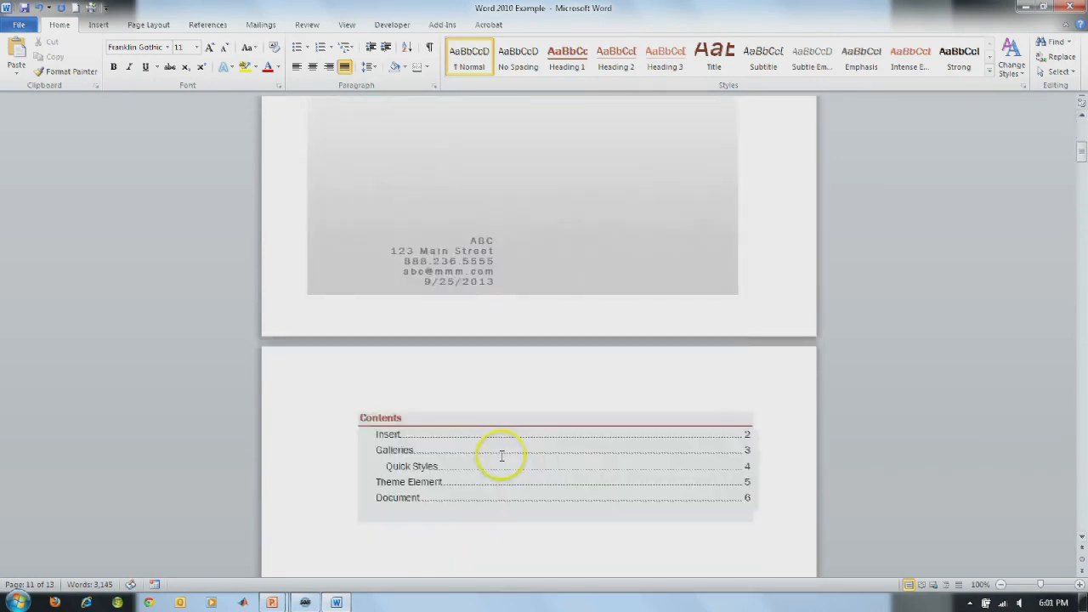
pyautogui.click(389, 417)
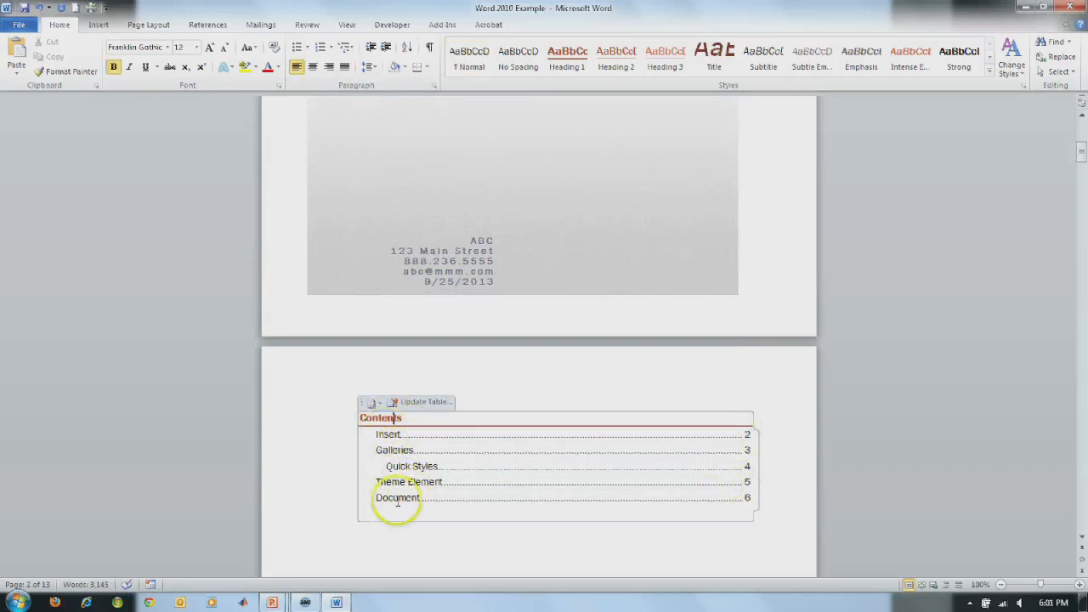
pyautogui.click(413, 402)
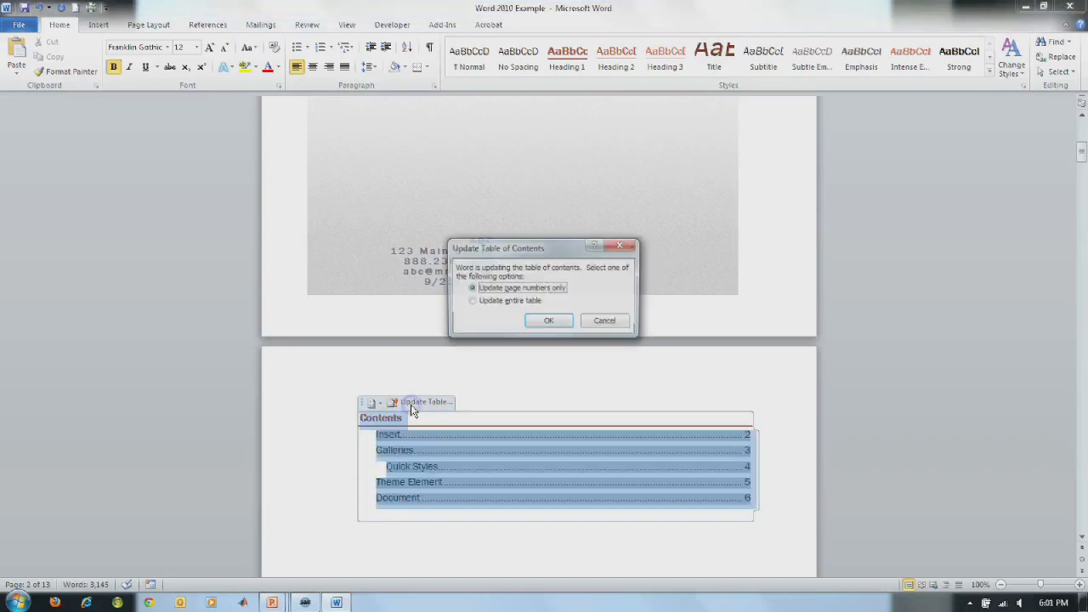
pyautogui.click(550, 324)
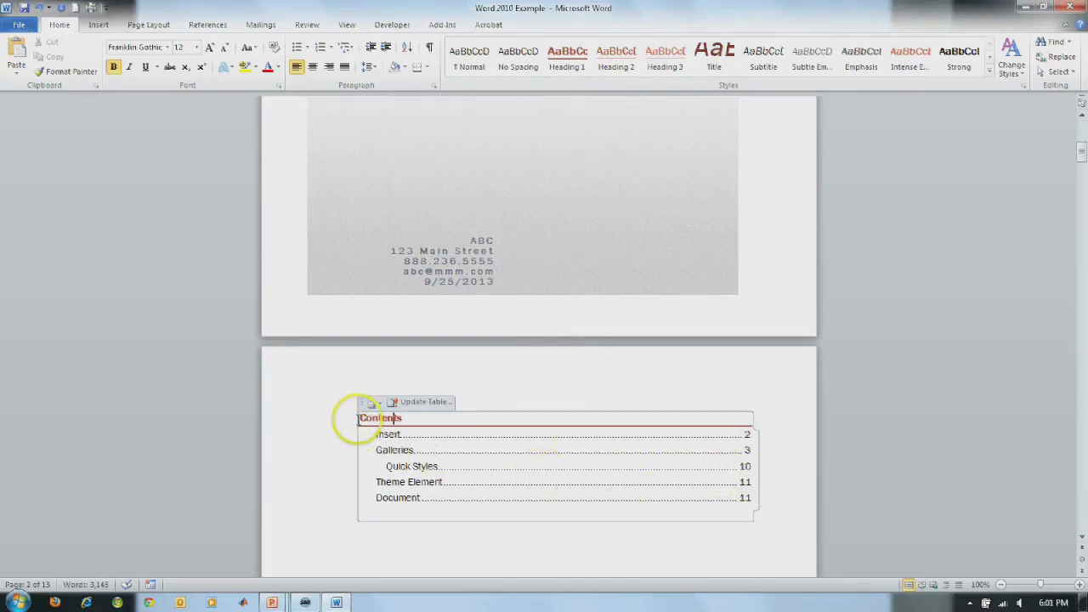
# Step: Enlarge the font of the whole table of contents, bringing the Contents title to 14 pt
pyautogui.moveTo(347, 425); pyautogui.dragTo(364, 501)
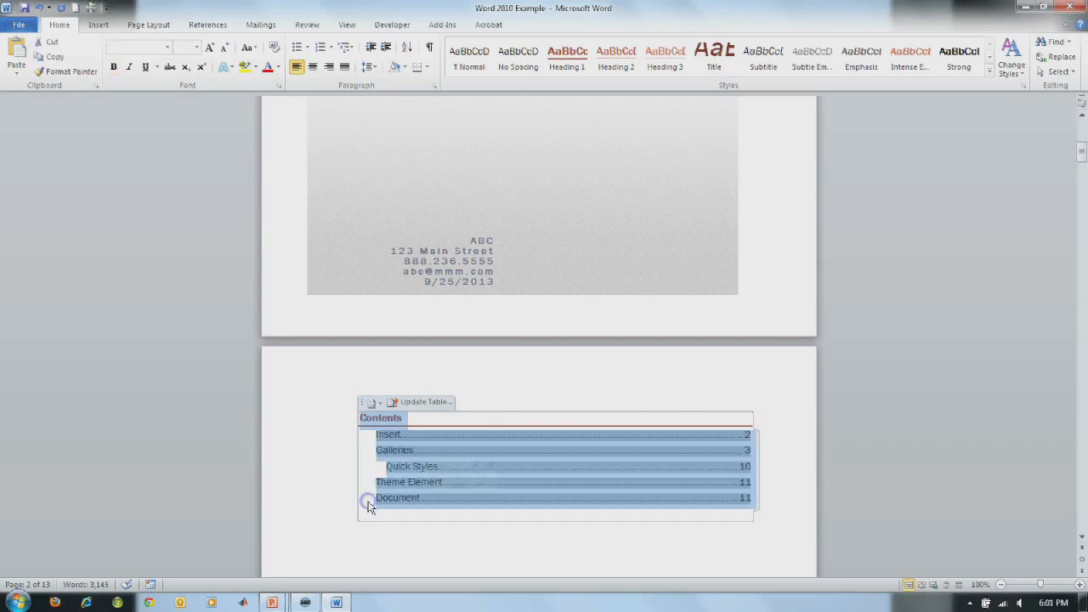
pyautogui.click(210, 47)
pyautogui.click(210, 47)
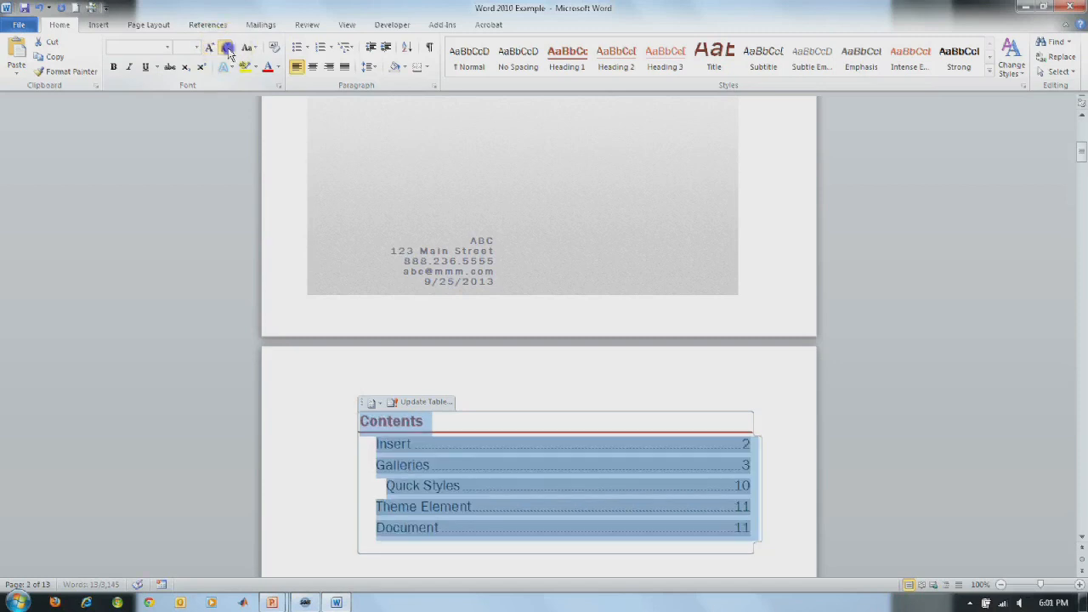
pyautogui.click(228, 51)
# Step: Enlarge the Contents title of the table of contents to 22 pt
pyautogui.click(334, 421)
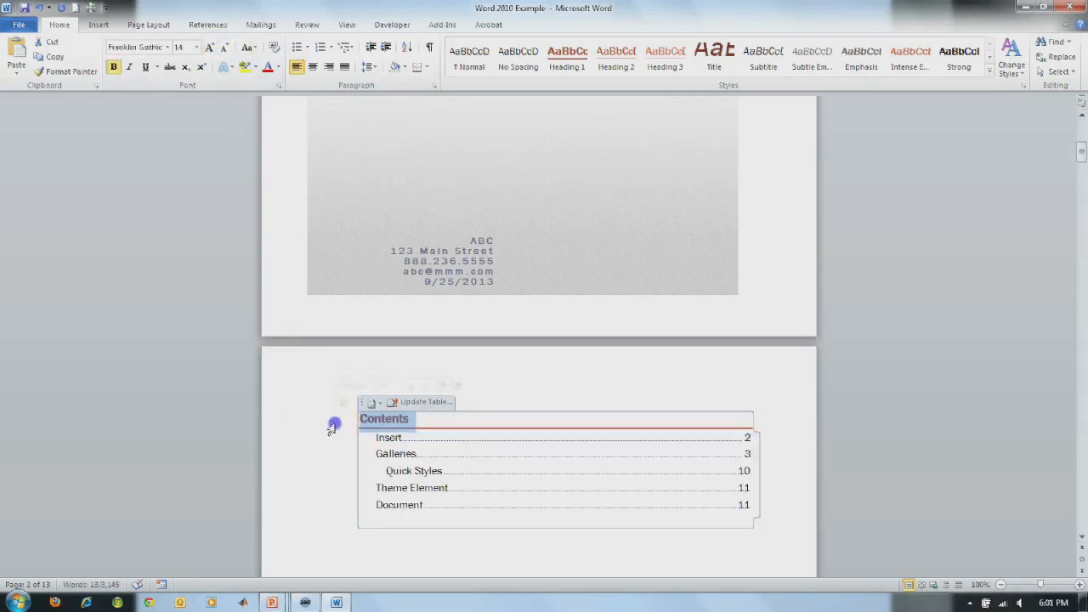
pyautogui.click(210, 47)
pyautogui.click(210, 48)
pyautogui.click(210, 48)
pyautogui.click(210, 48)
pyautogui.click(530, 377)
# Step: Compare the table of contents entries with the pages holding their headings, from Insert through to Quick Styles
pyautogui.scroll(-4, 558, 413)
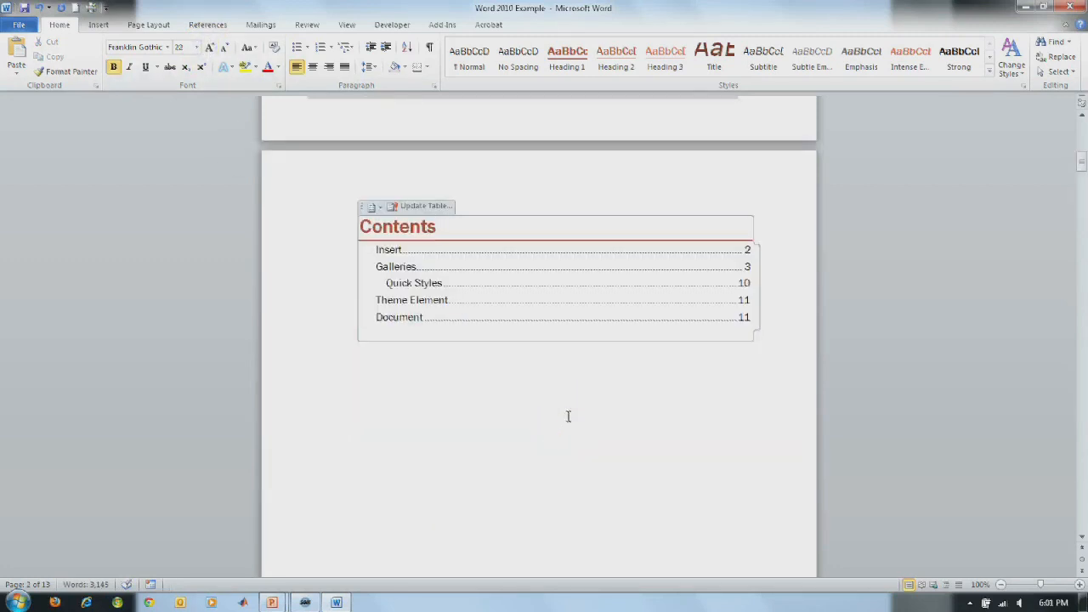
pyautogui.scroll(-18, 567, 416)
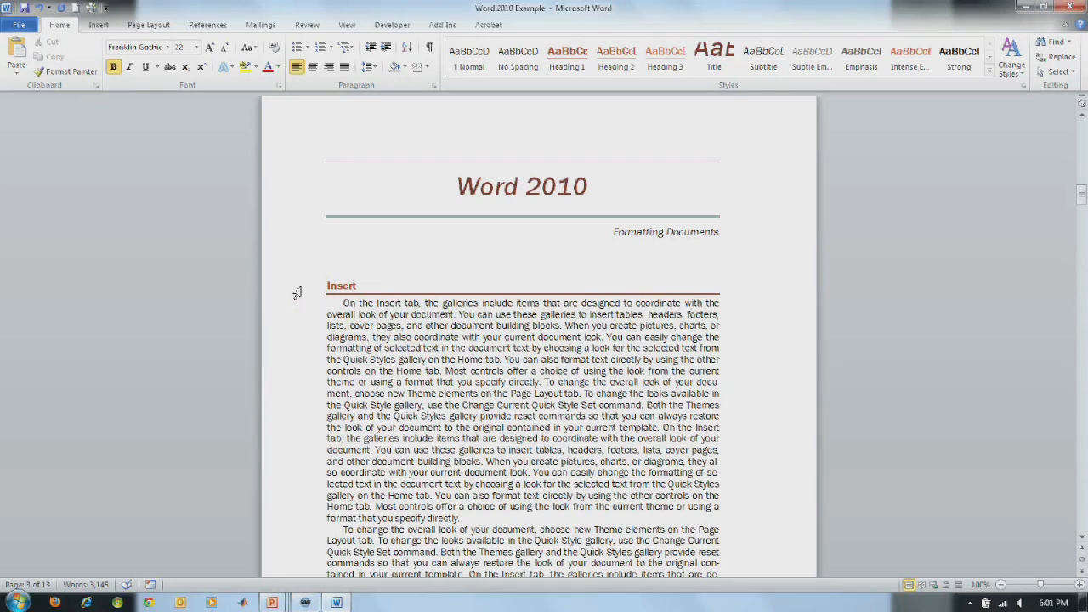
pyautogui.scroll(10, 417, 374)
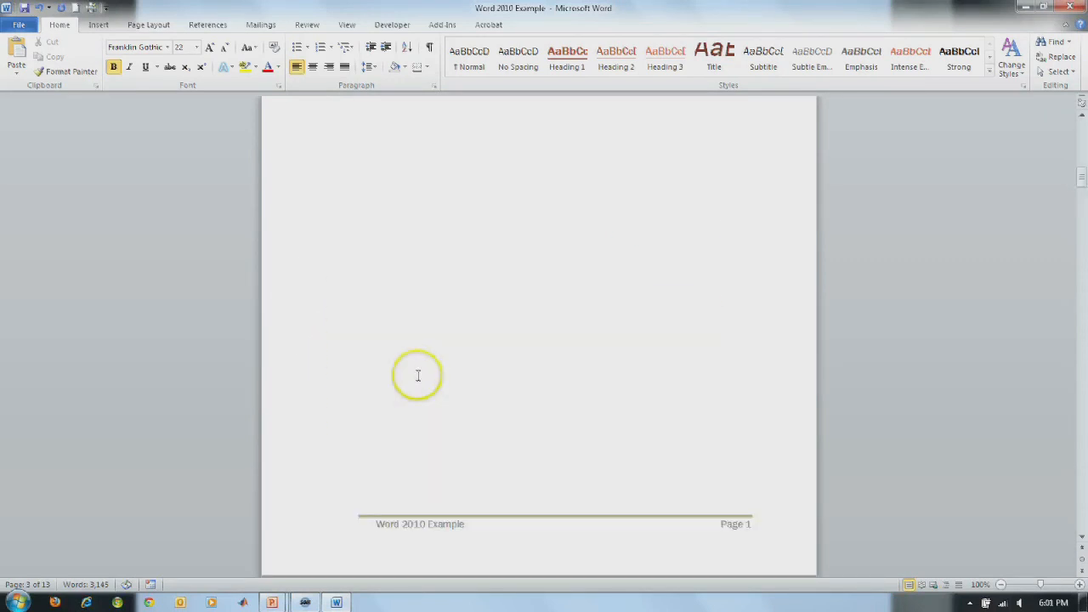
pyautogui.scroll(9, 413, 371)
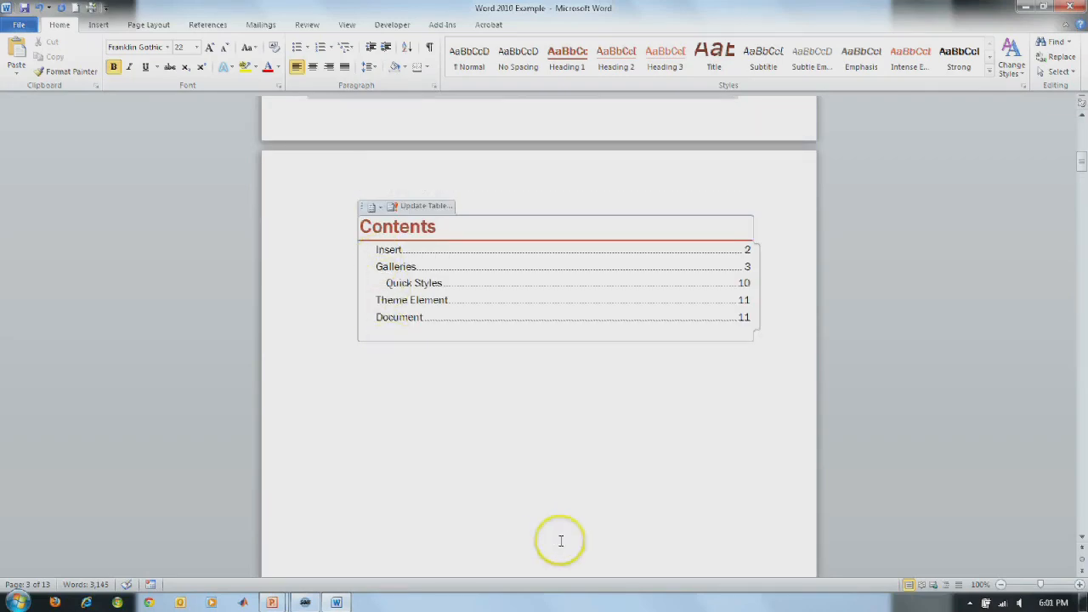
pyautogui.scroll(-15, 560, 541)
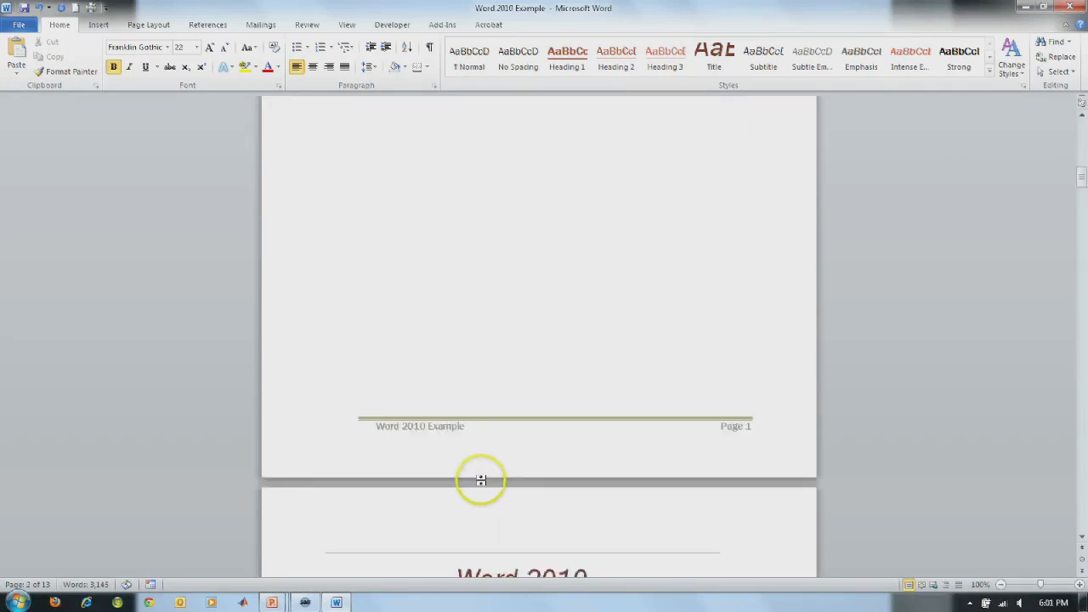
pyautogui.scroll(-20, 465, 469)
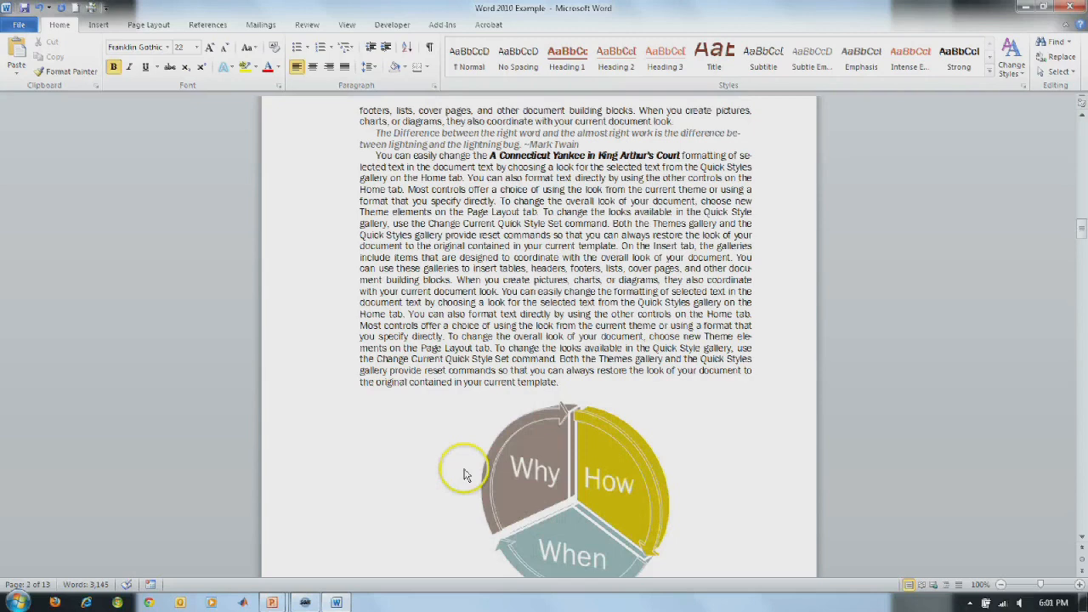
pyautogui.scroll(-15, 464, 468)
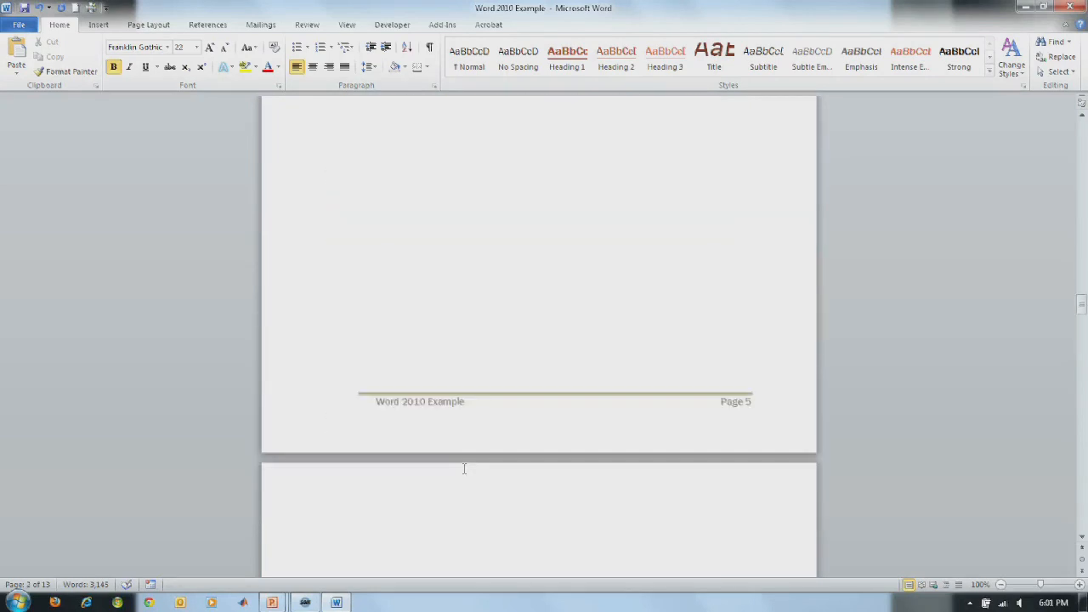
pyautogui.scroll(-20, 465, 468)
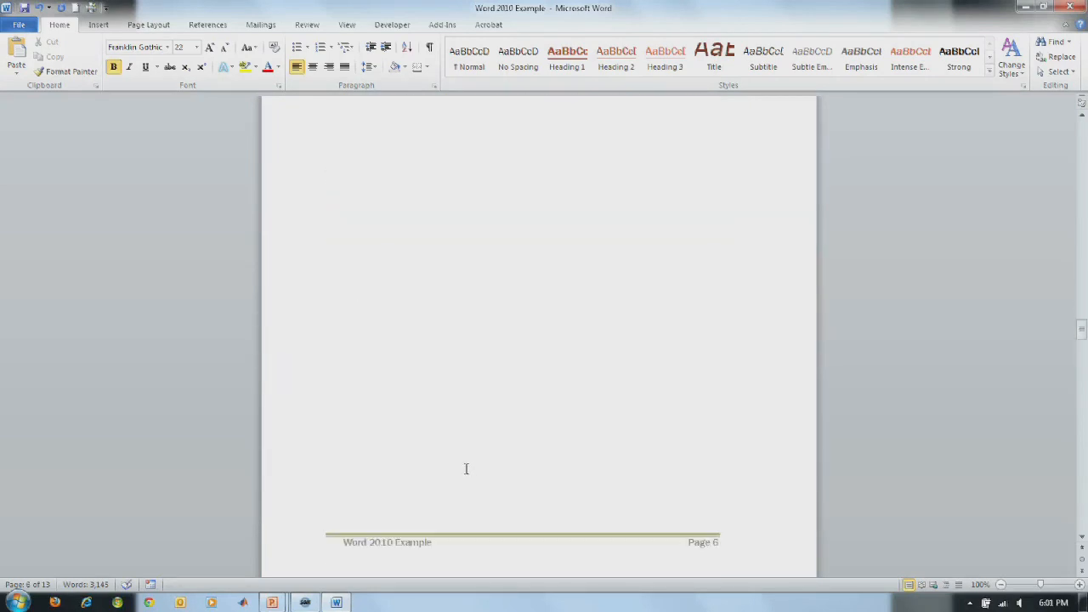
pyautogui.scroll(-20, 465, 468)
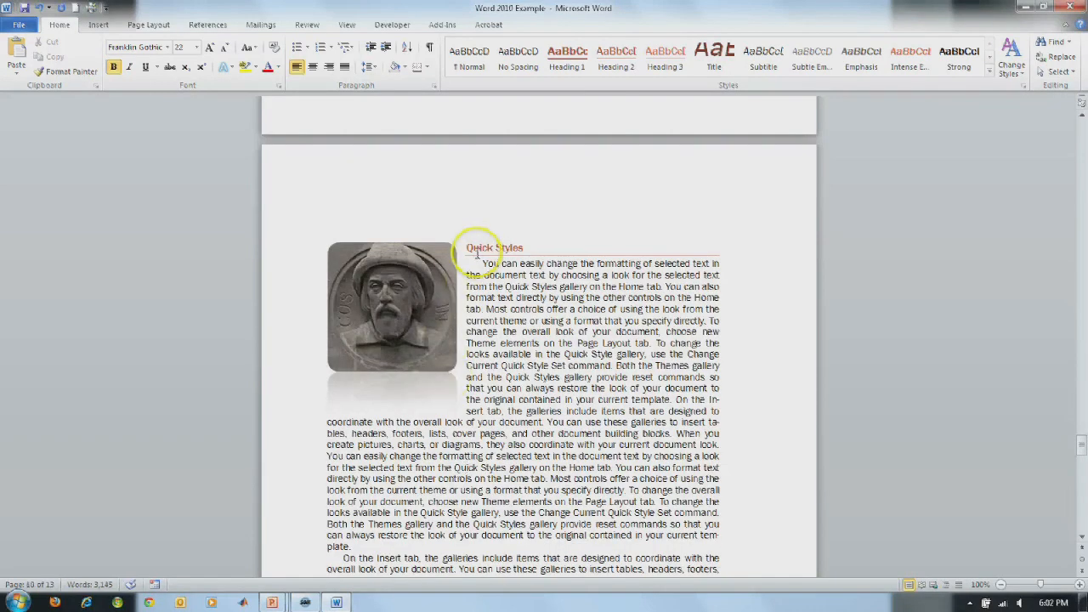
# Step: Add an unindented line "Parts" before the "On the Insert tab" paragraph in the Quick Styles section and apply the Heading 3 style
pyautogui.scroll(-3, 475, 455)
pyautogui.click(353, 450)
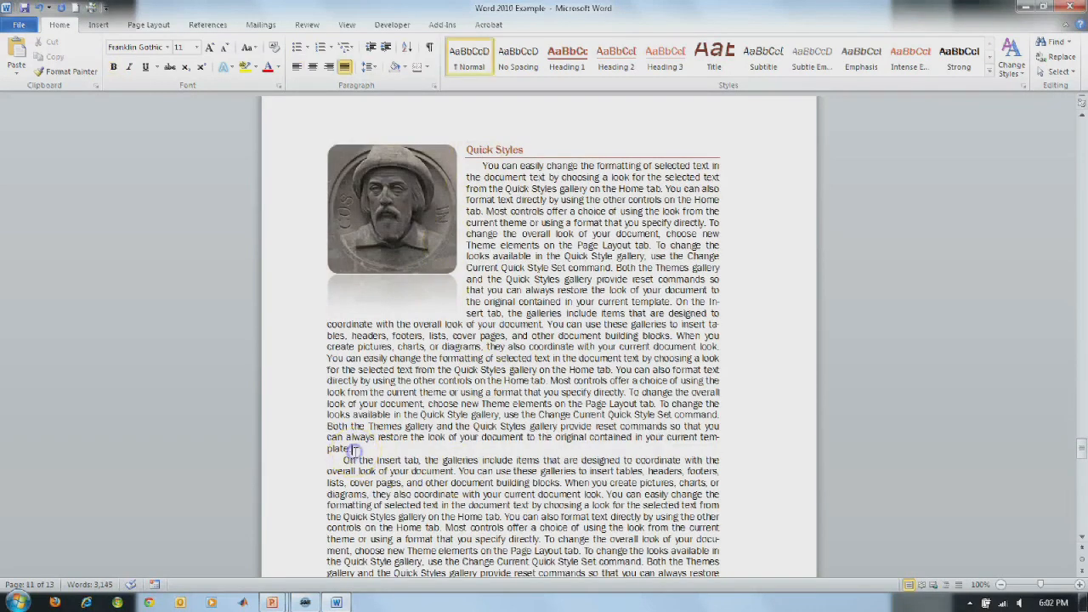
pyautogui.press('Return')
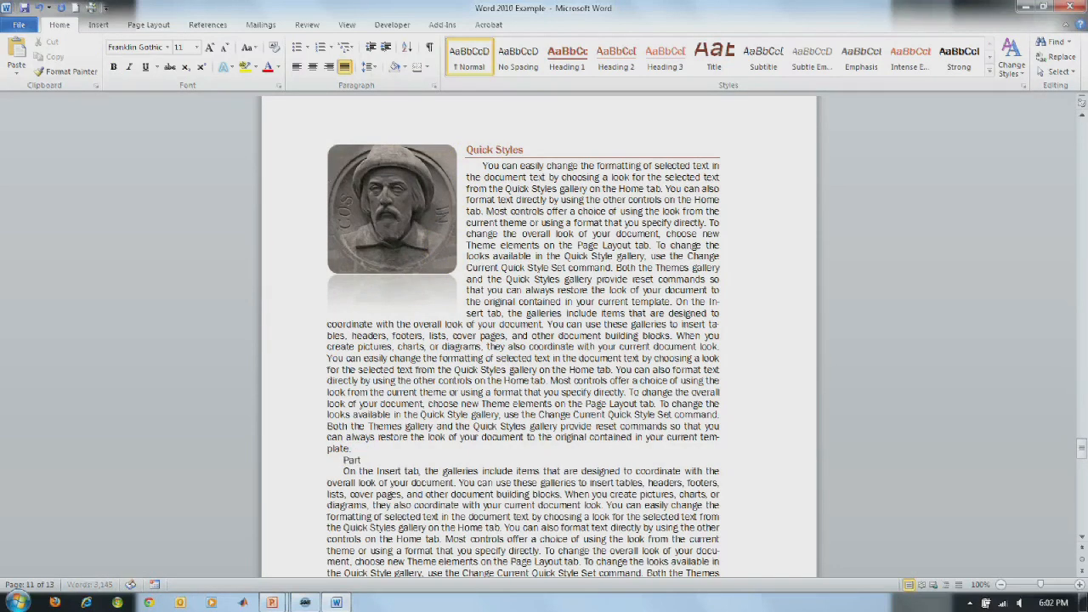
pyautogui.click(343, 460)
pyautogui.press('BackSpace')
pyautogui.click(311, 461)
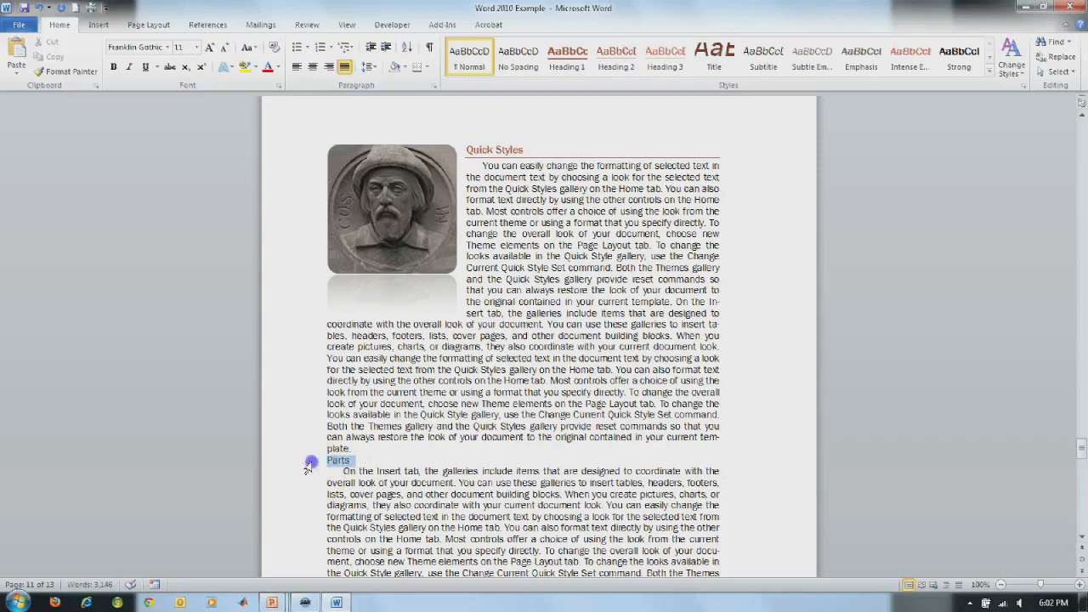
pyautogui.click(664, 75)
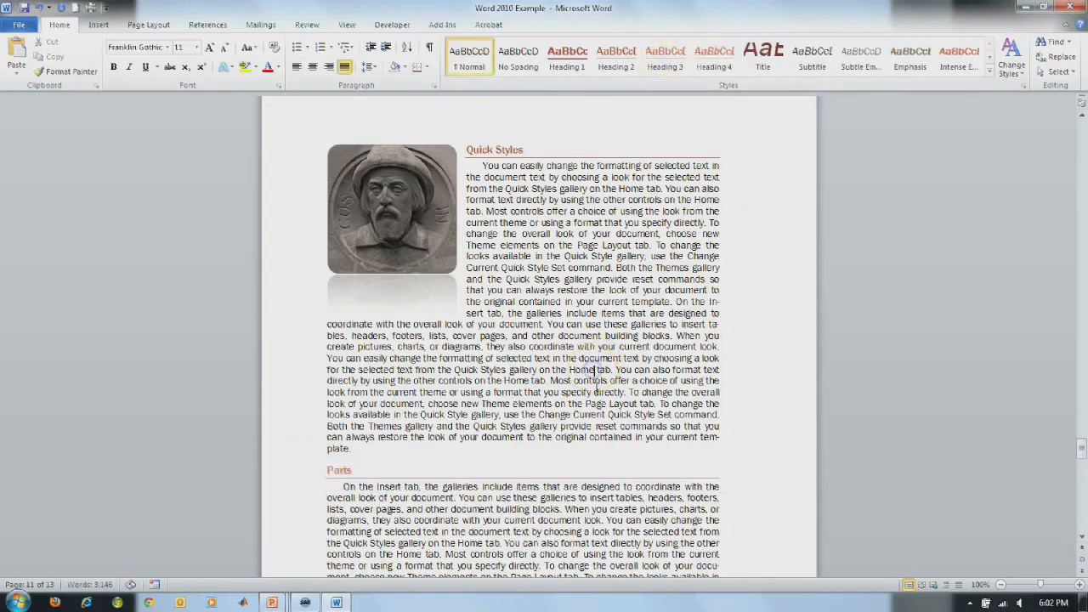
# Step: Update the entire table of contents to include the new Parts heading
pyautogui.scroll(10, 595, 388)
pyautogui.scroll(3, 595, 388)
pyautogui.moveTo(1081, 414); pyautogui.dragTo(1073, 157)
pyautogui.click(425, 245)
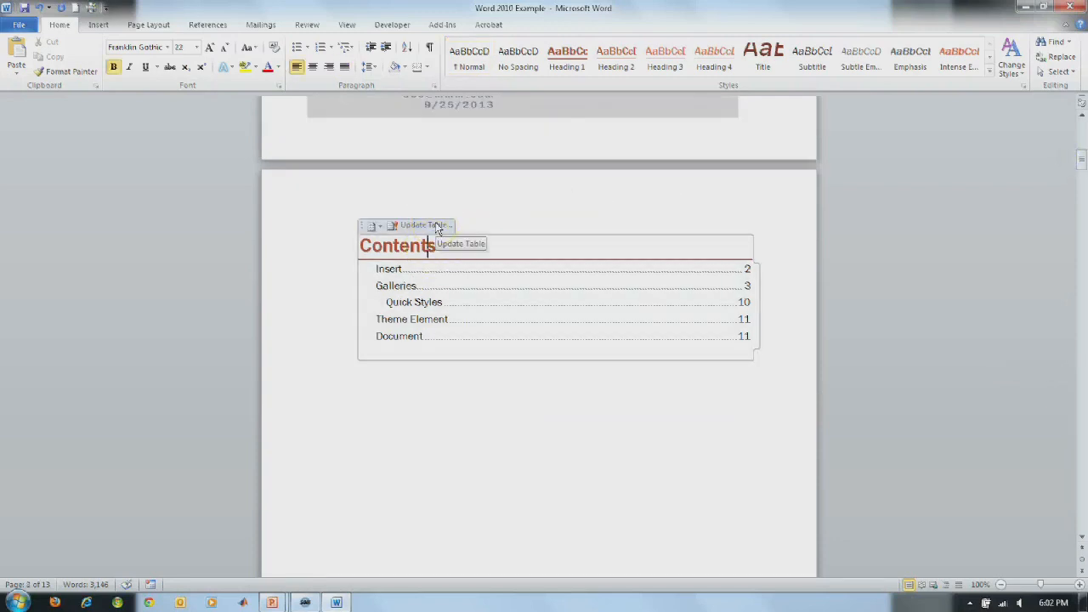
pyautogui.click(437, 226)
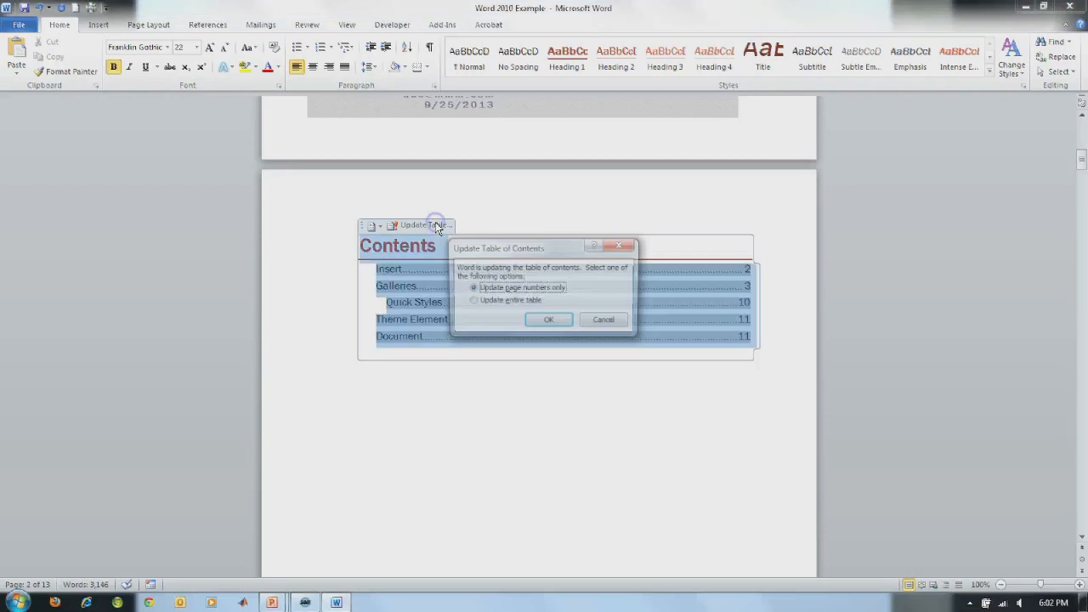
pyautogui.click(548, 321)
pyautogui.click(439, 383)
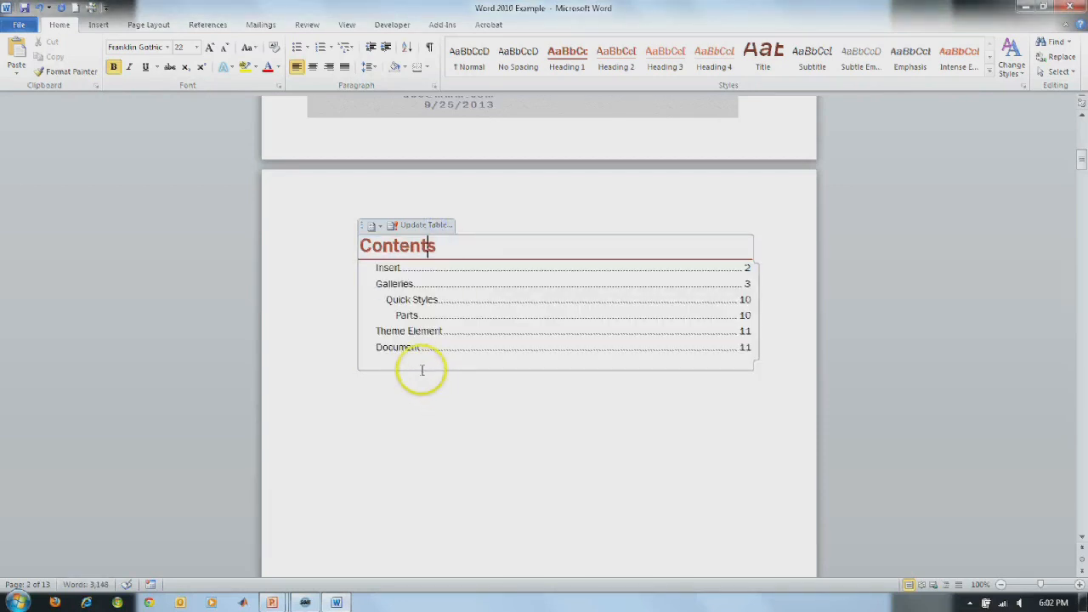
pyautogui.click(371, 226)
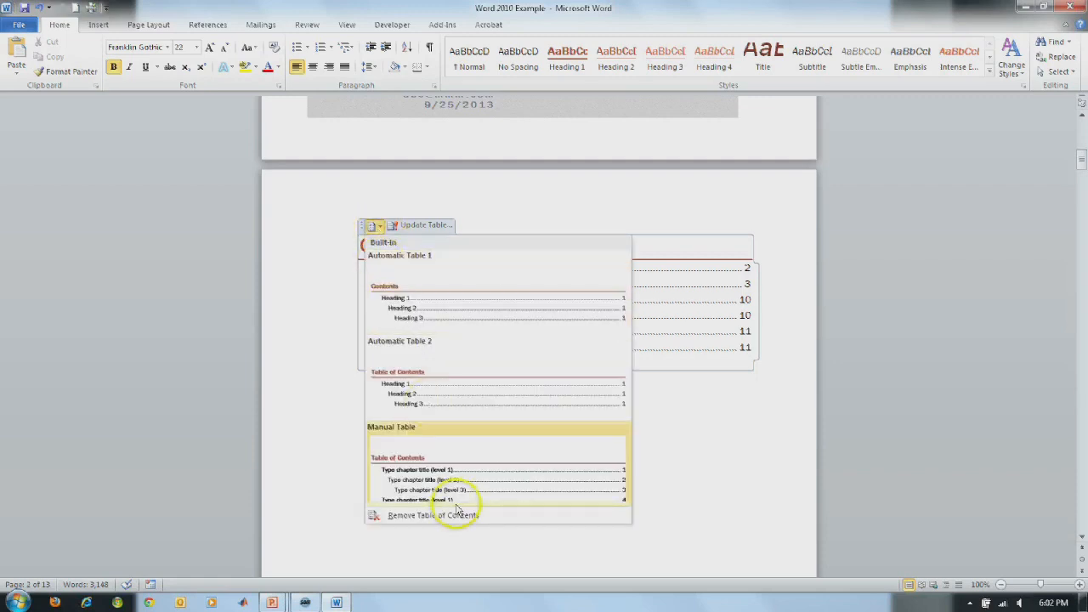
pyautogui.click(660, 292)
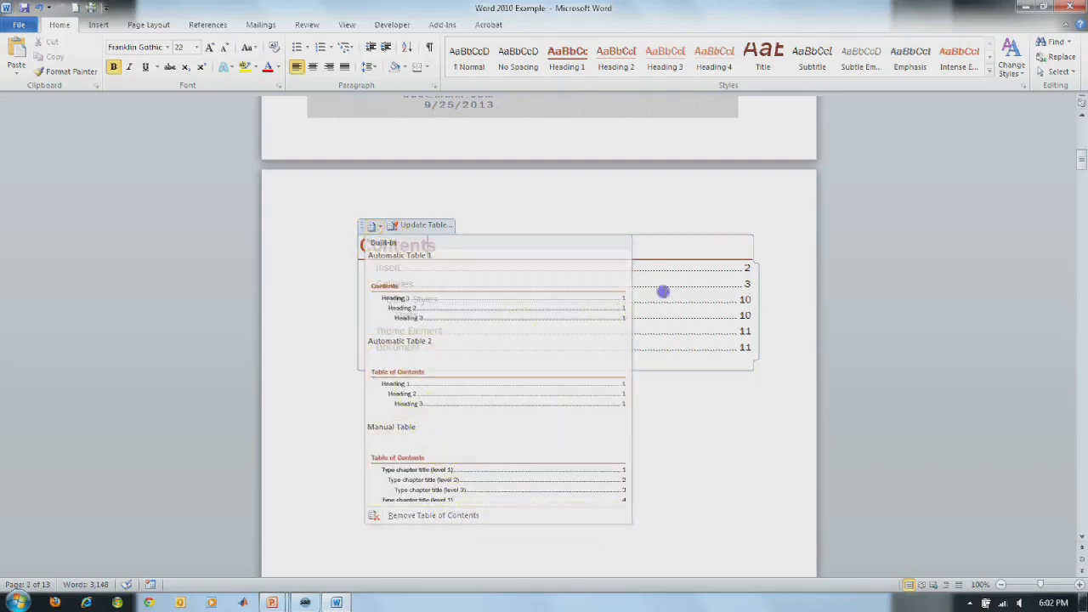
pyautogui.click(99, 25)
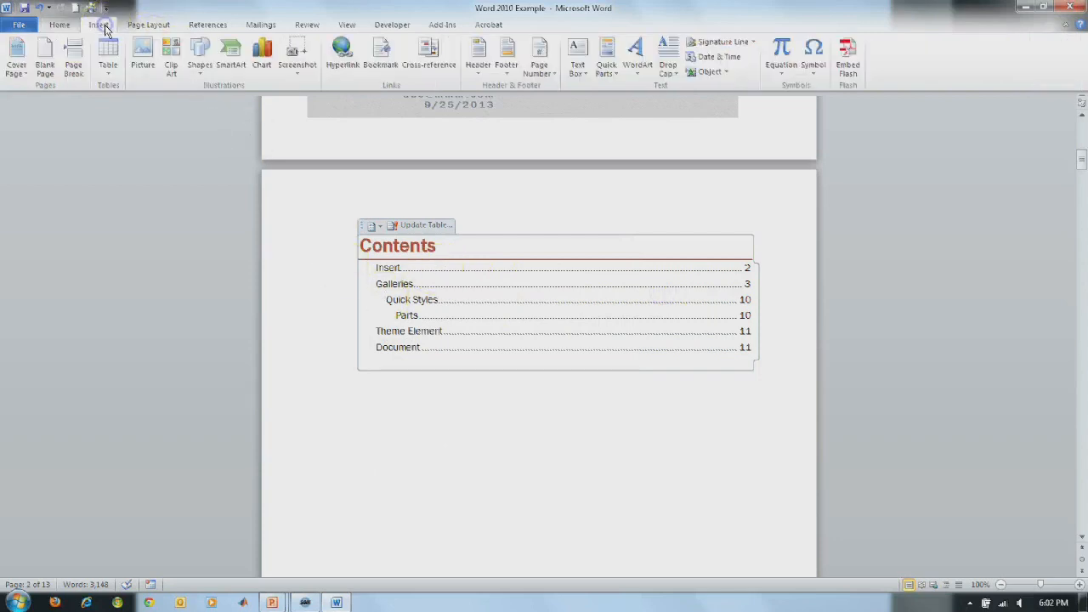
# Step: Replace the table of contents with one showing 3 heading levels, and follow its Parts entry to that heading
pyautogui.click(207, 24)
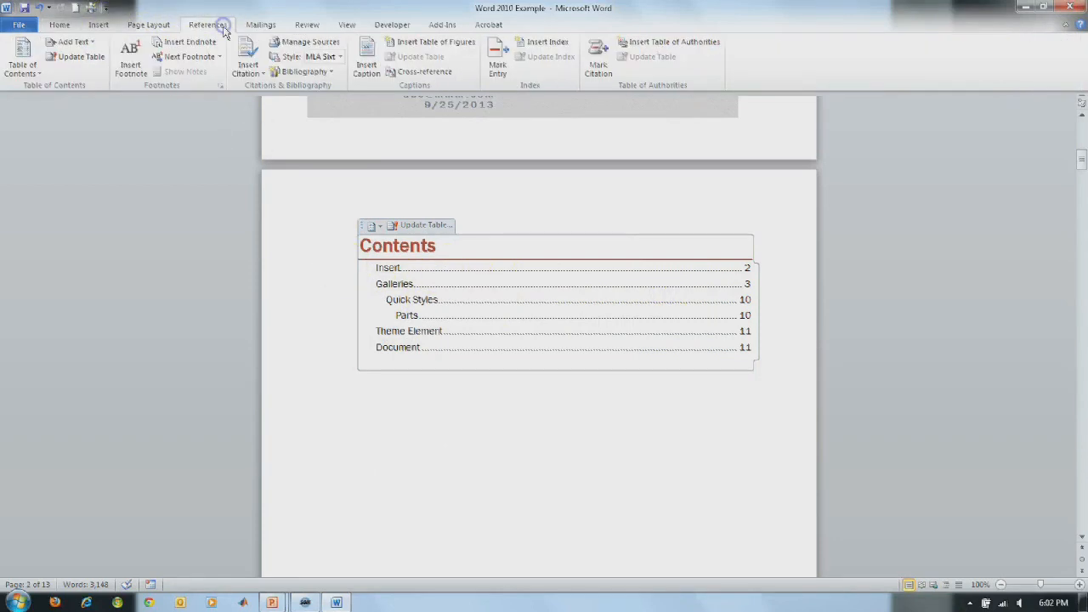
pyautogui.click(22, 60)
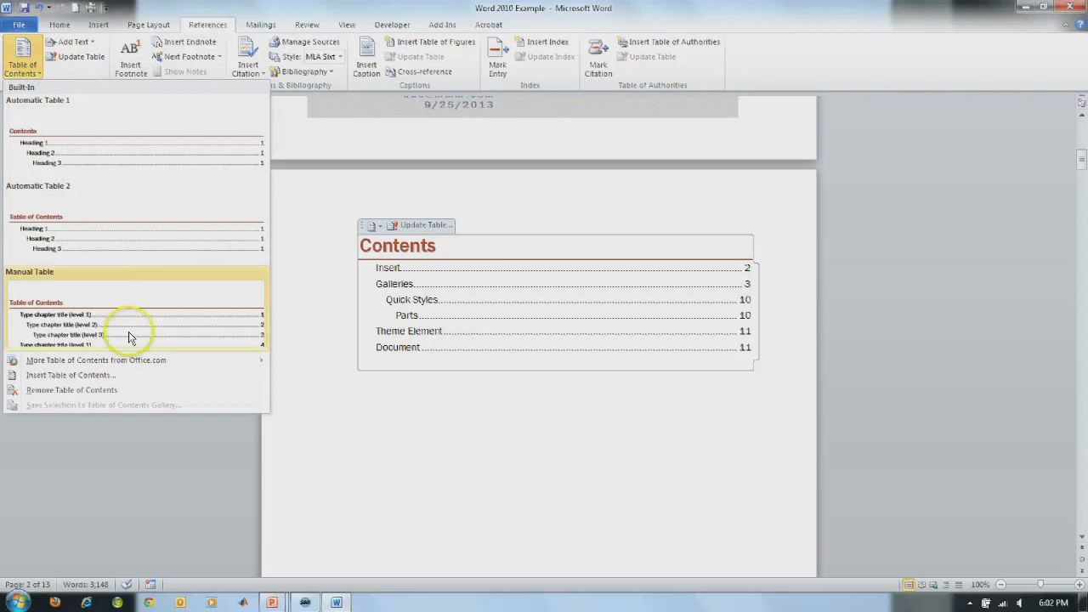
pyautogui.click(114, 380)
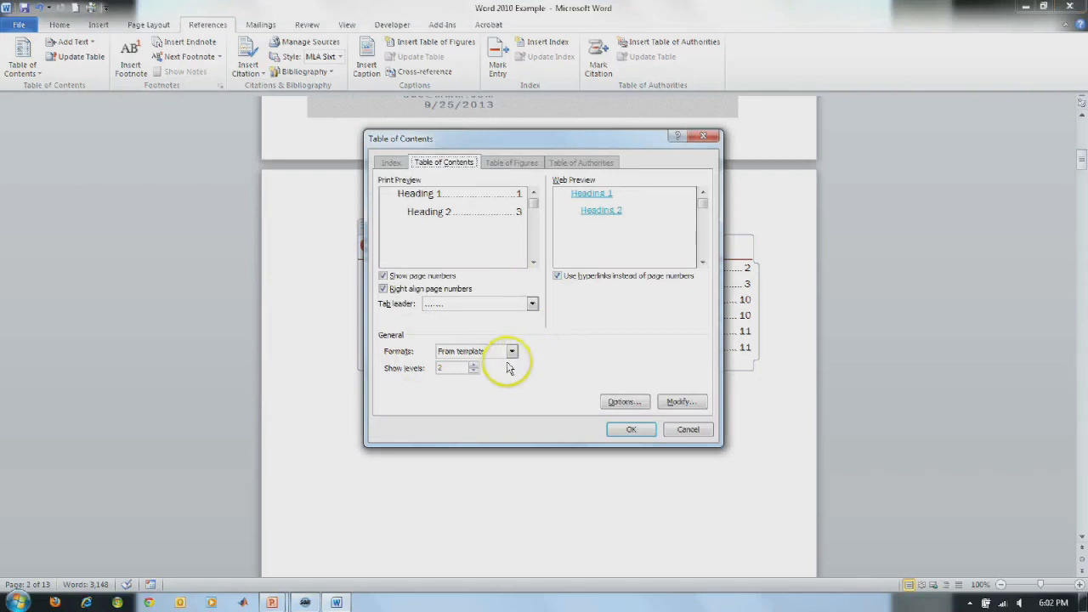
pyautogui.click(473, 365)
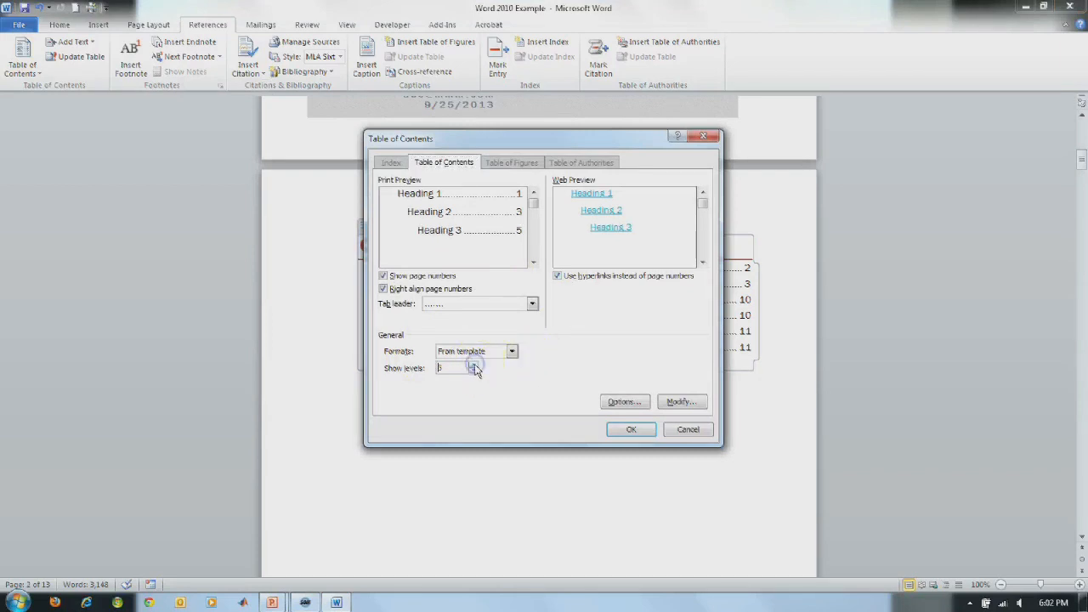
pyautogui.click(630, 429)
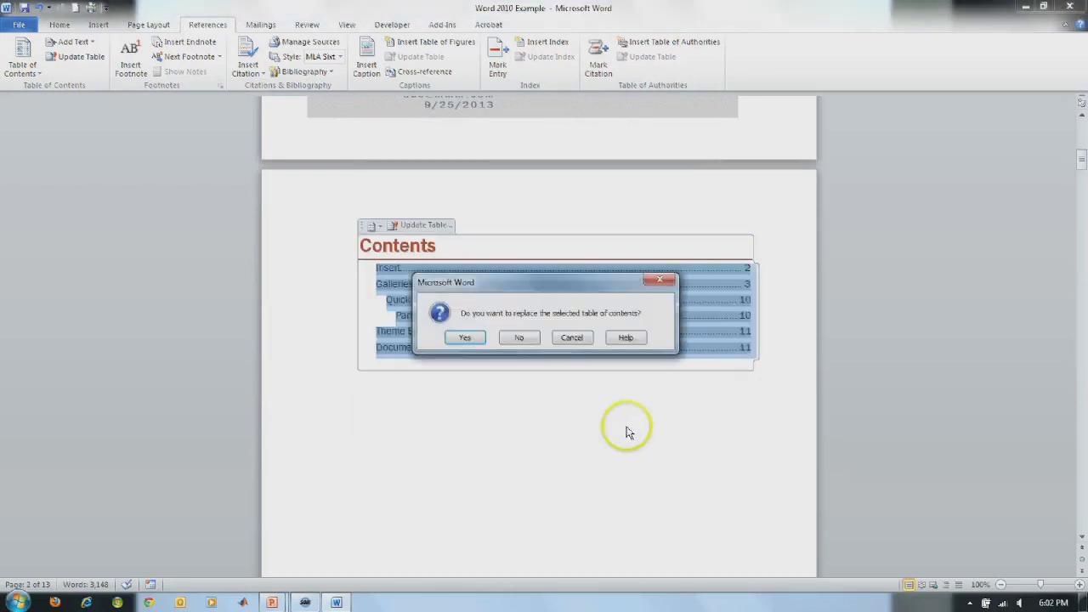
pyautogui.click(464, 339)
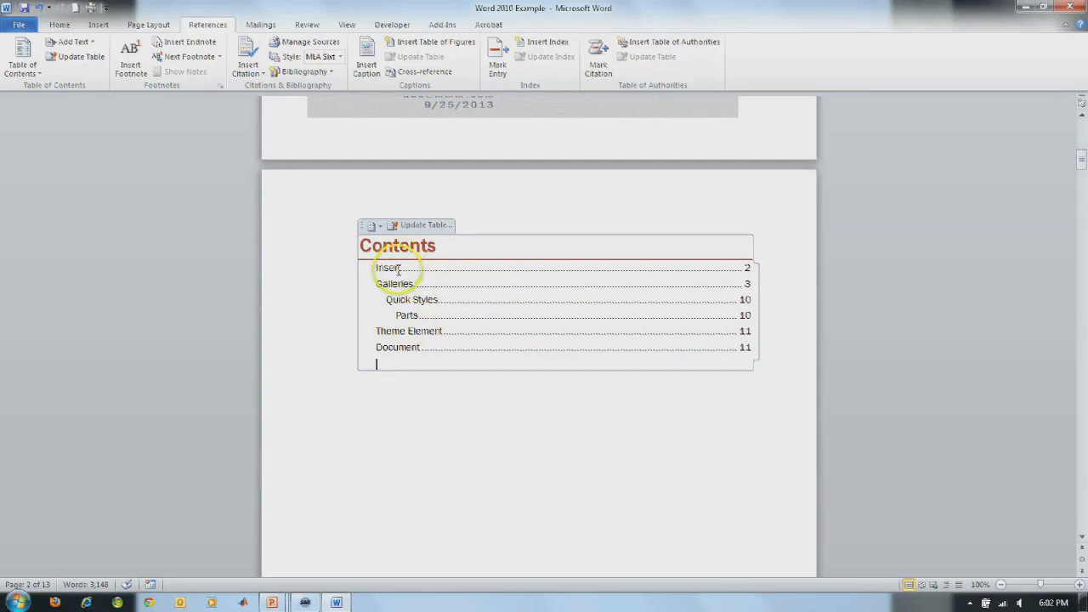
pyautogui.keyDown('ctrl'); pyautogui.click(404, 317); pyautogui.keyUp('ctrl')
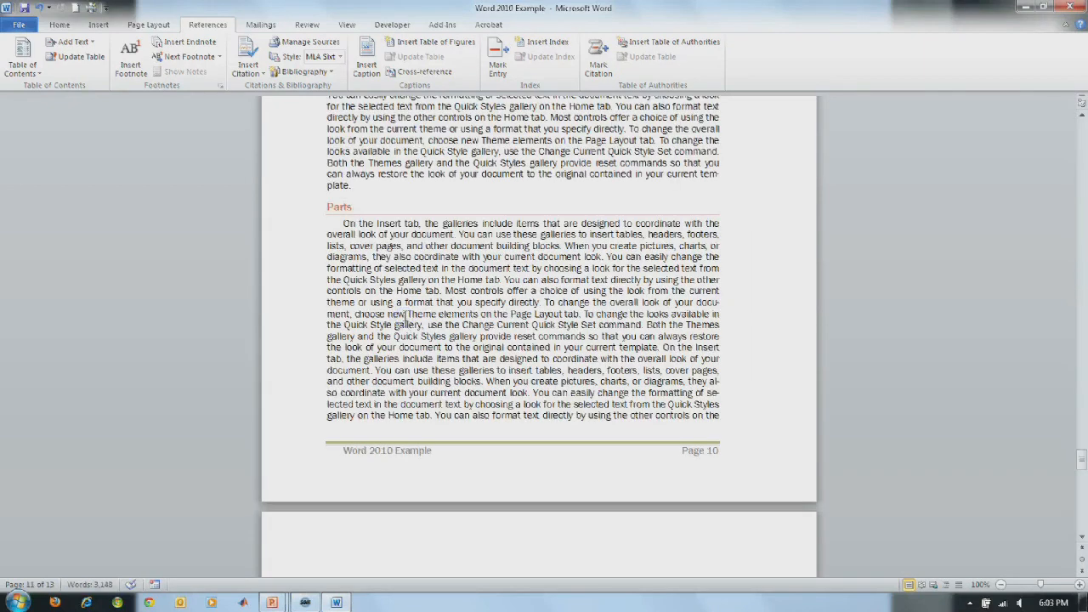
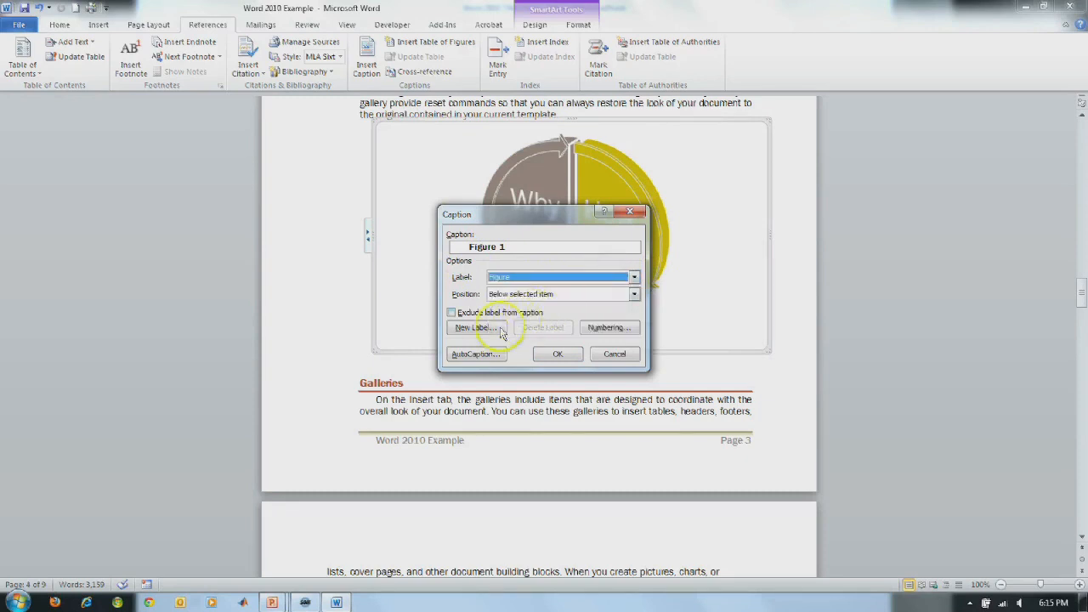
# Step: Add the caption "Figure 1: SmartArt" below the Why/How/When graphic
pyautogui.click(516, 247)
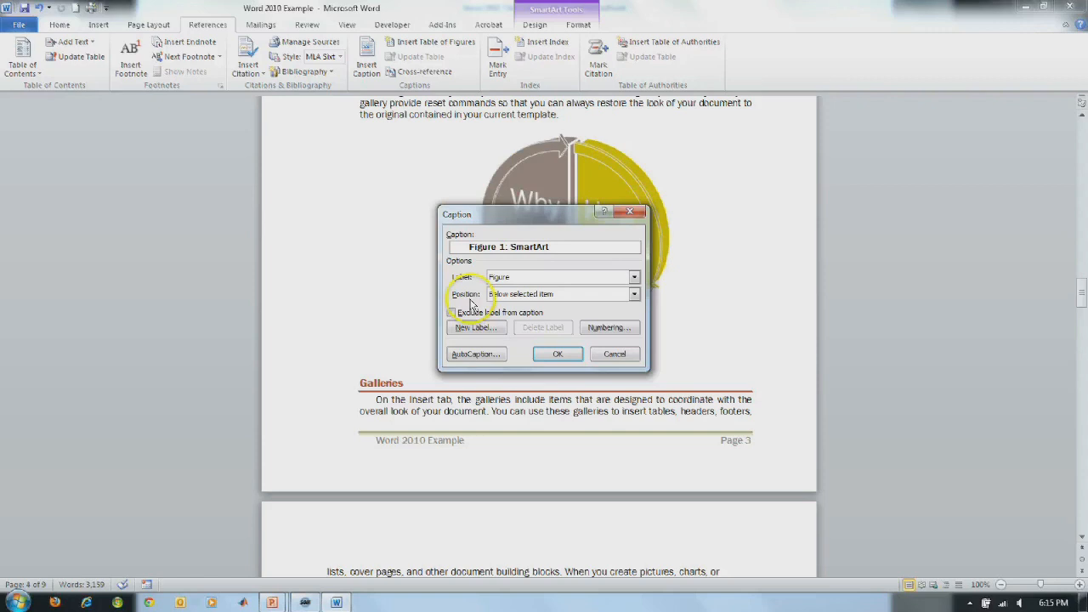
pyautogui.click(557, 355)
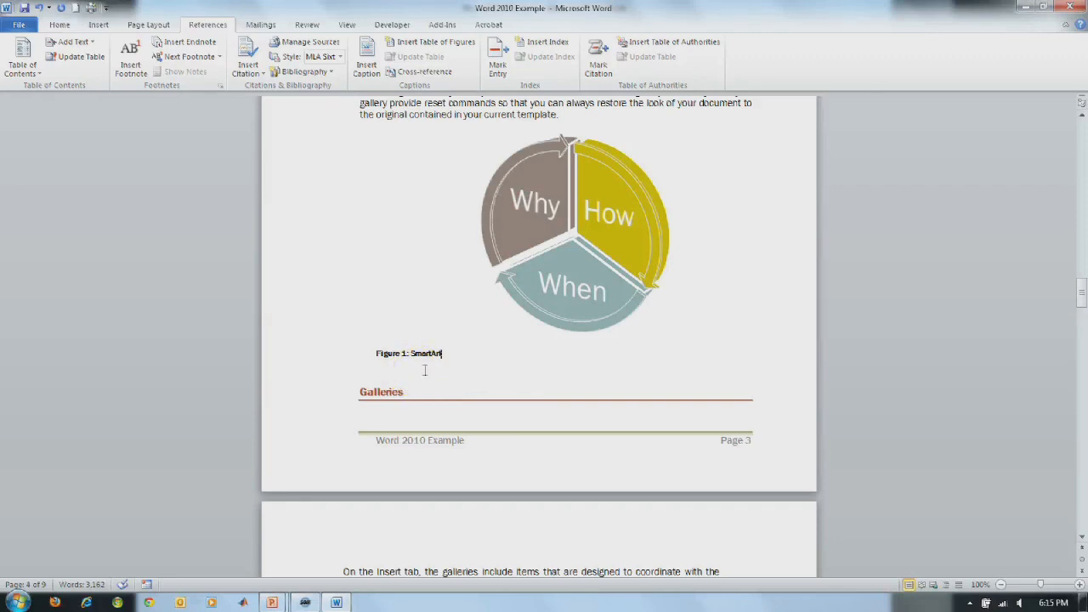
# Step: Add the caption "Figure 2: Water Feature" below the picture in the Parts section
pyautogui.scroll(-15, 442, 377)
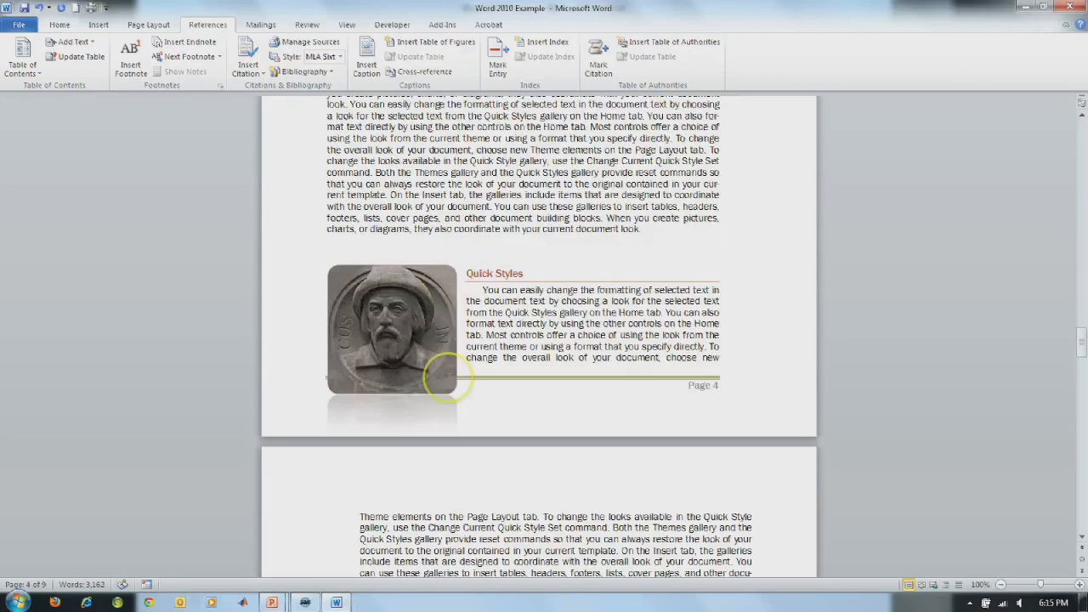
pyautogui.click(452, 371)
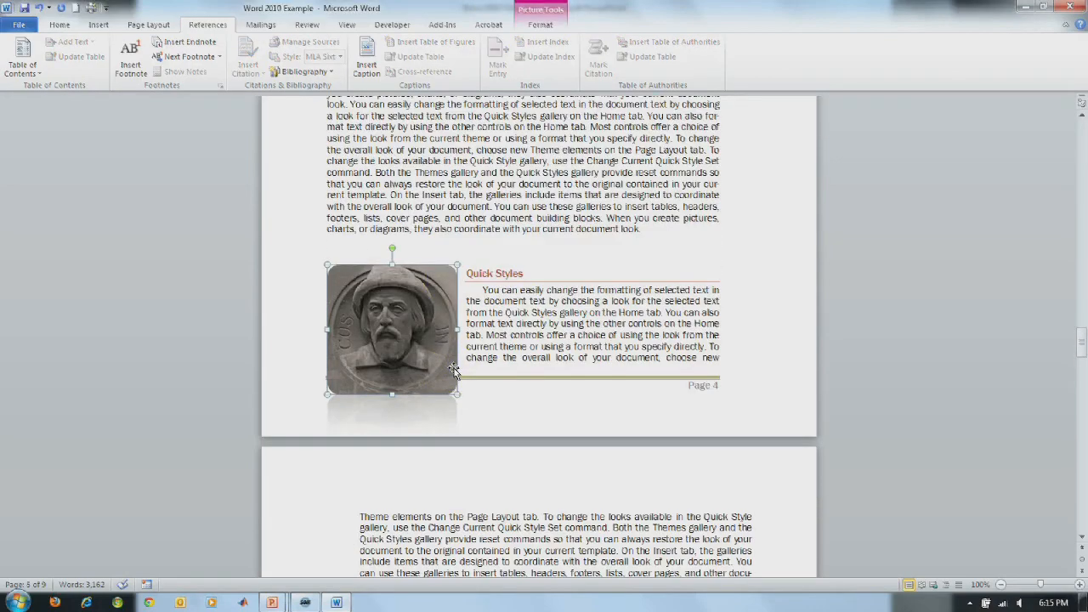
pyautogui.scroll(-12, 453, 370)
pyautogui.click(472, 359)
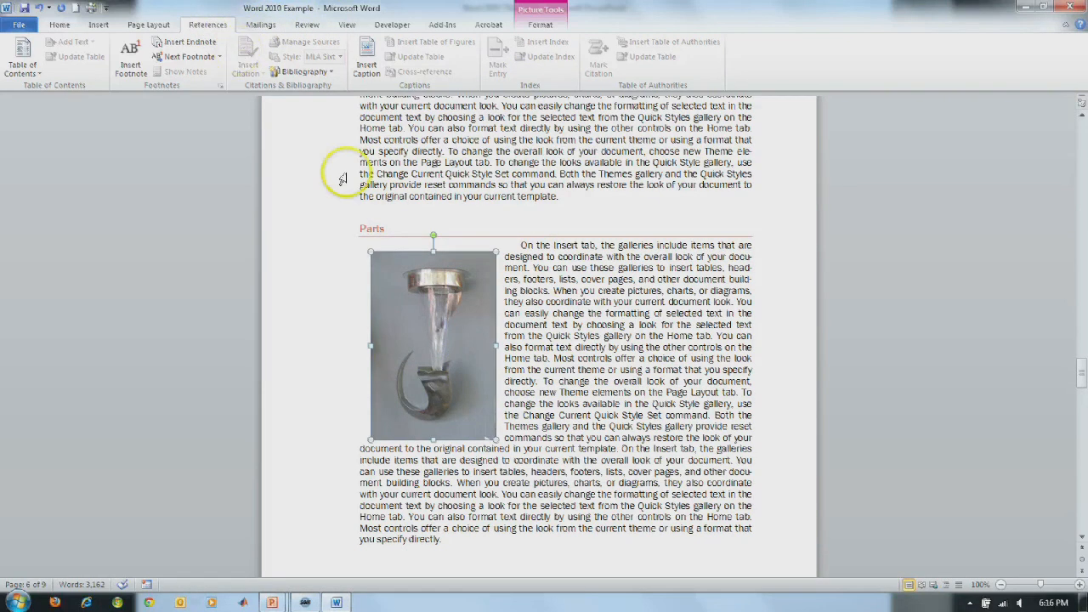
pyautogui.click(562, 278)
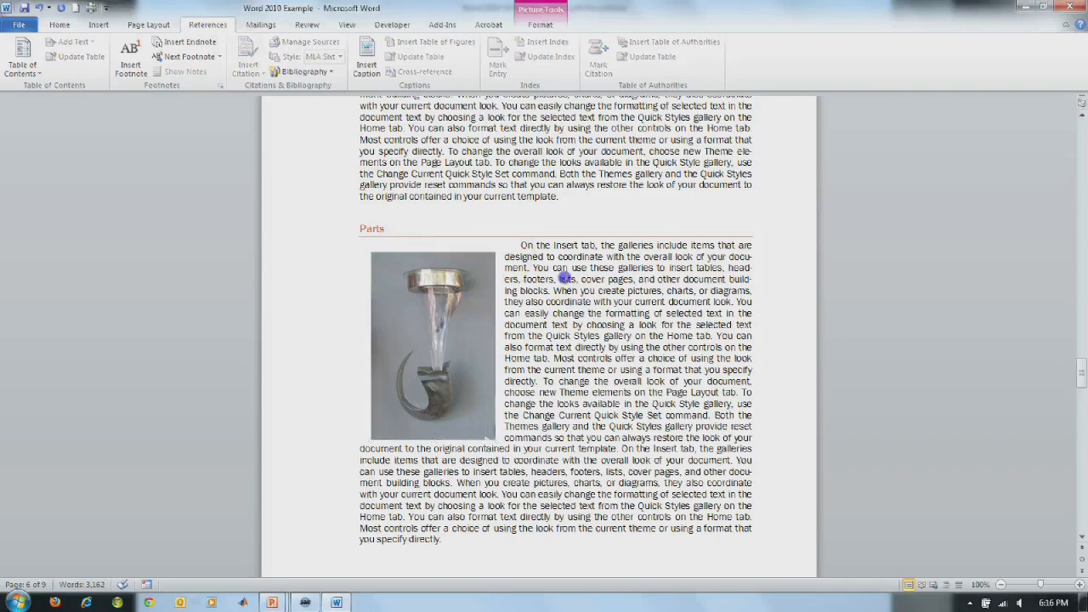
pyautogui.click(469, 272)
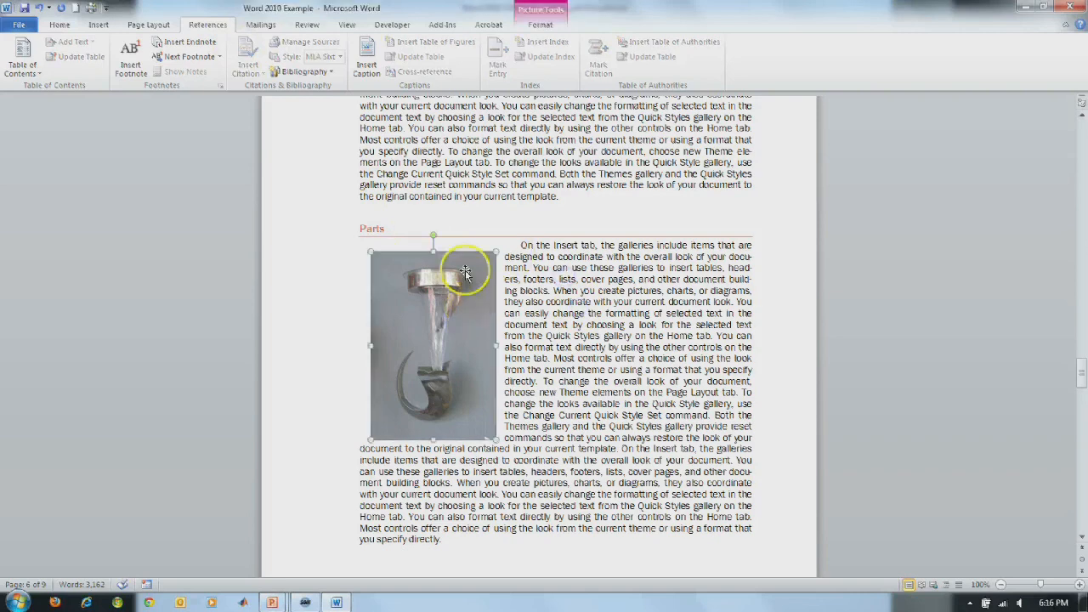
pyautogui.click(366, 71)
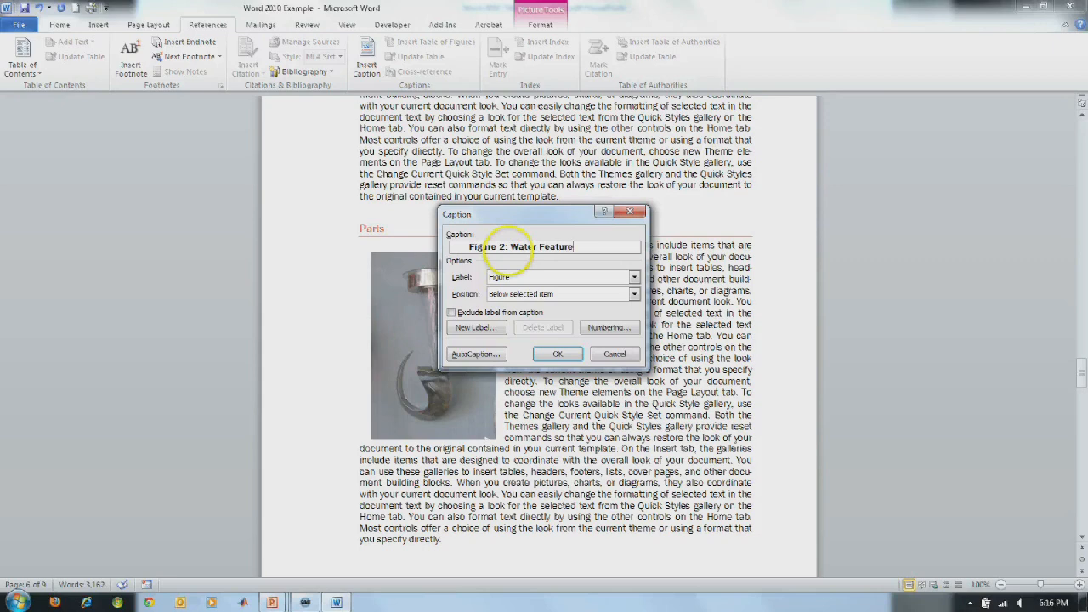
pyautogui.click(558, 357)
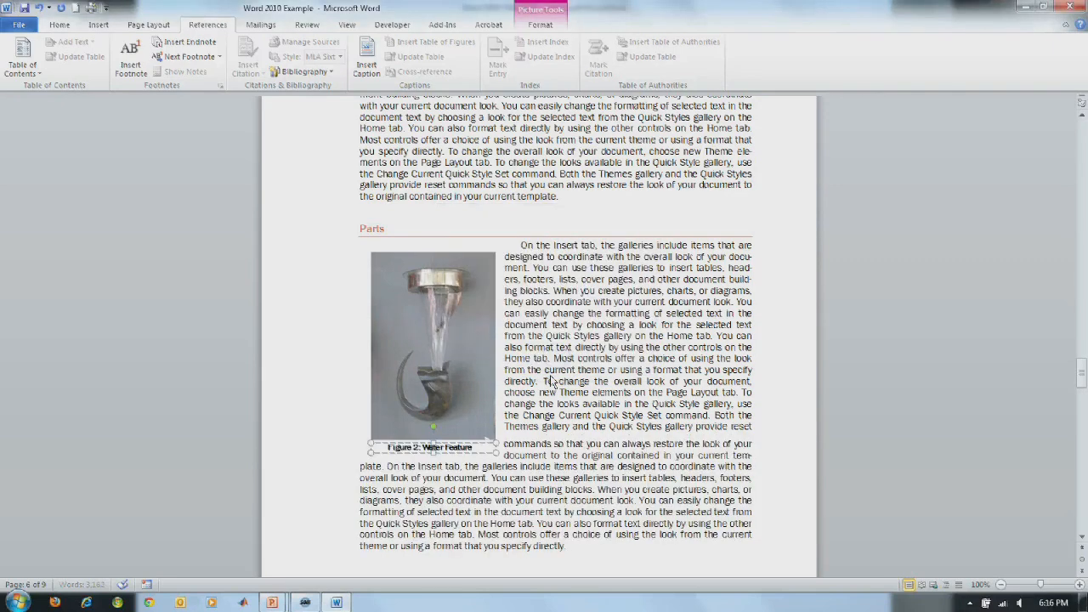
# Step: Add the caption "Figure 3: My Dog Pi" below the husky picture on the last page
pyautogui.scroll(-15, 551, 382)
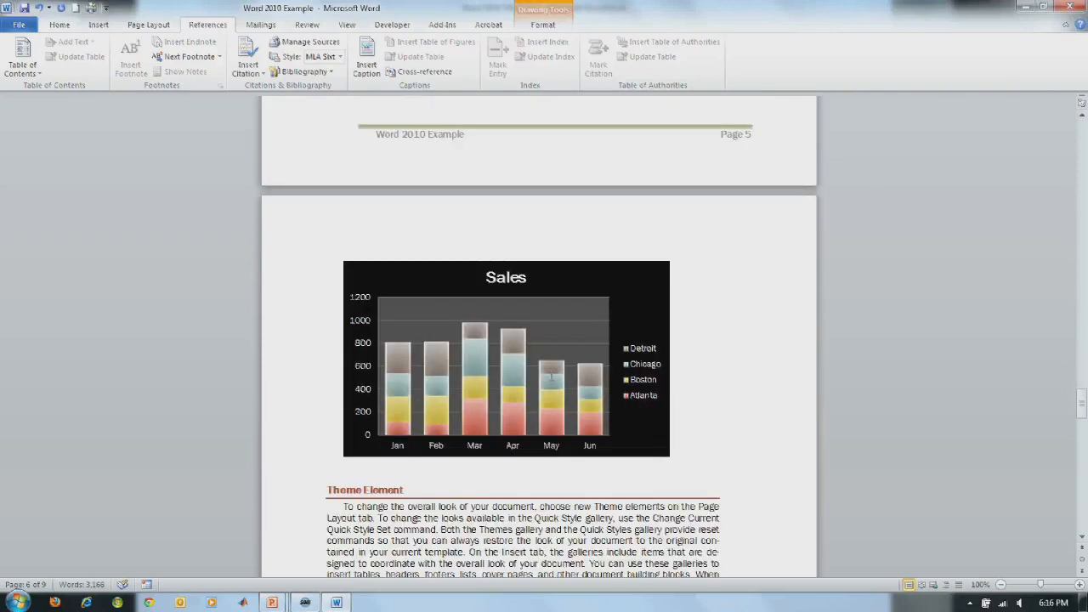
pyautogui.scroll(-15, 551, 375)
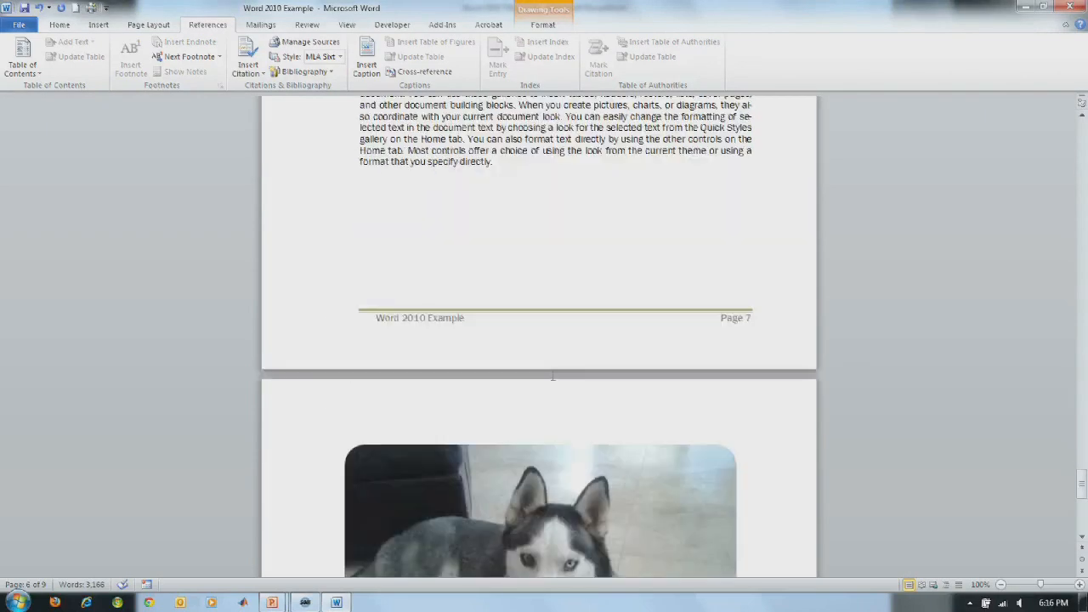
pyautogui.click(535, 340)
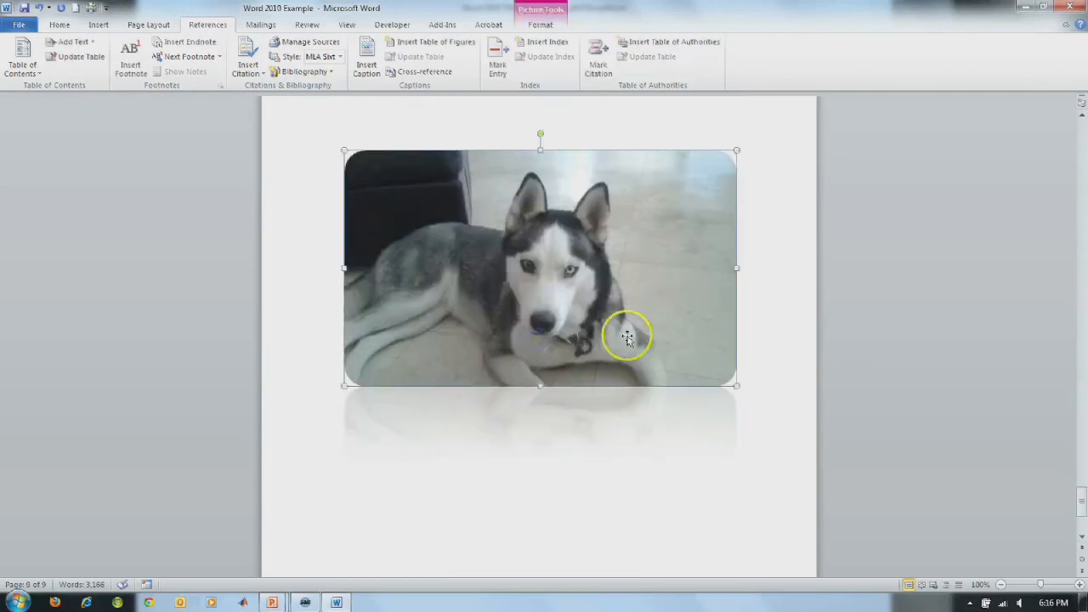
pyautogui.click(366, 61)
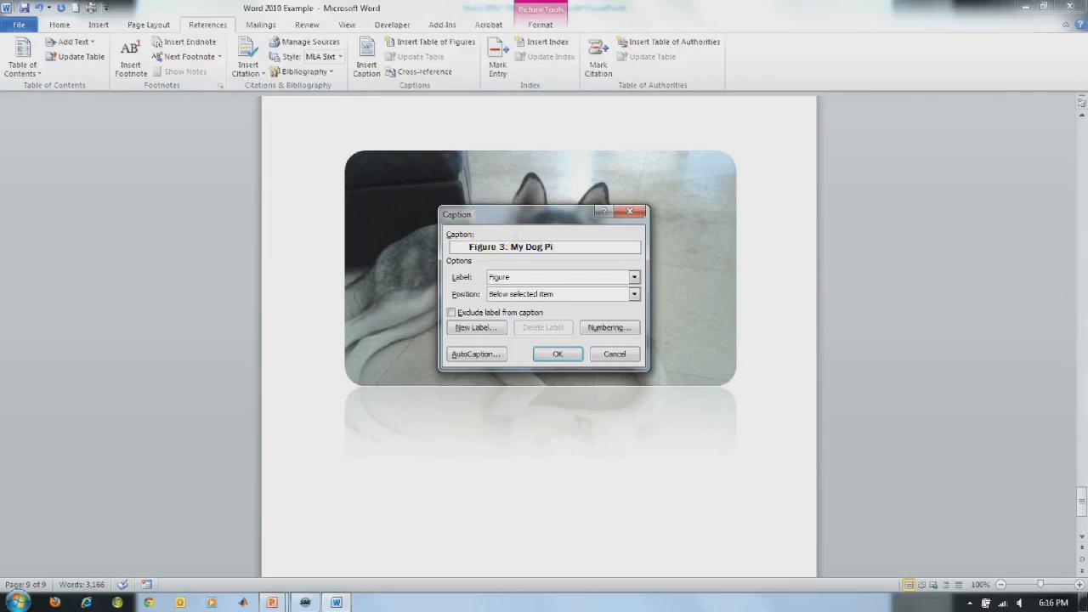
pyautogui.click(558, 353)
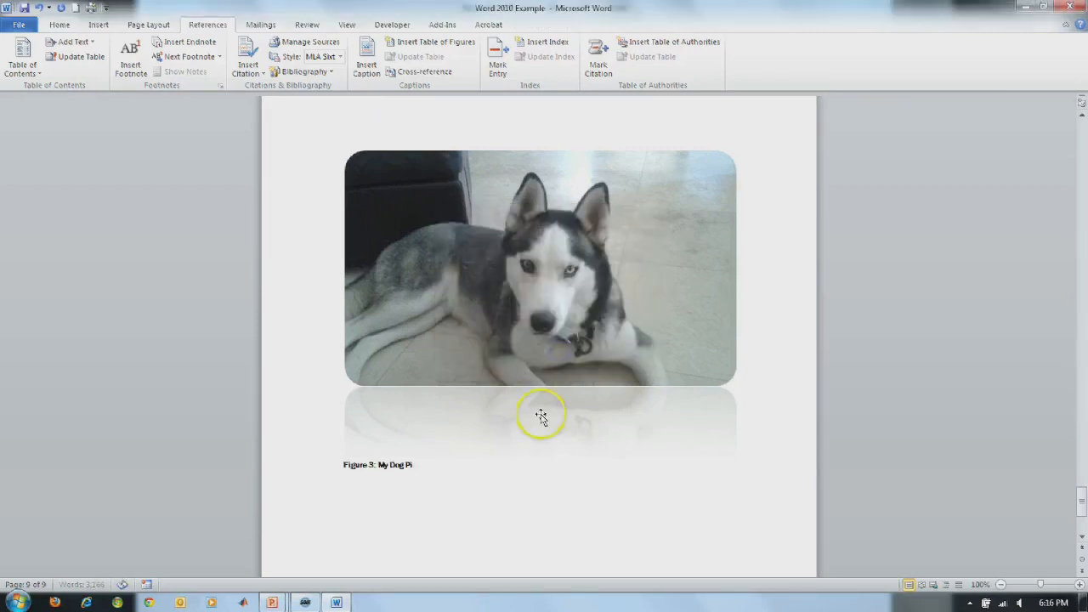
# Step: Caption the portrait beside Quick Styles "Figure 2: Cosin, at Cambridge University" below it, and widen the caption box to fit one line
pyautogui.scroll(10, 540, 414)
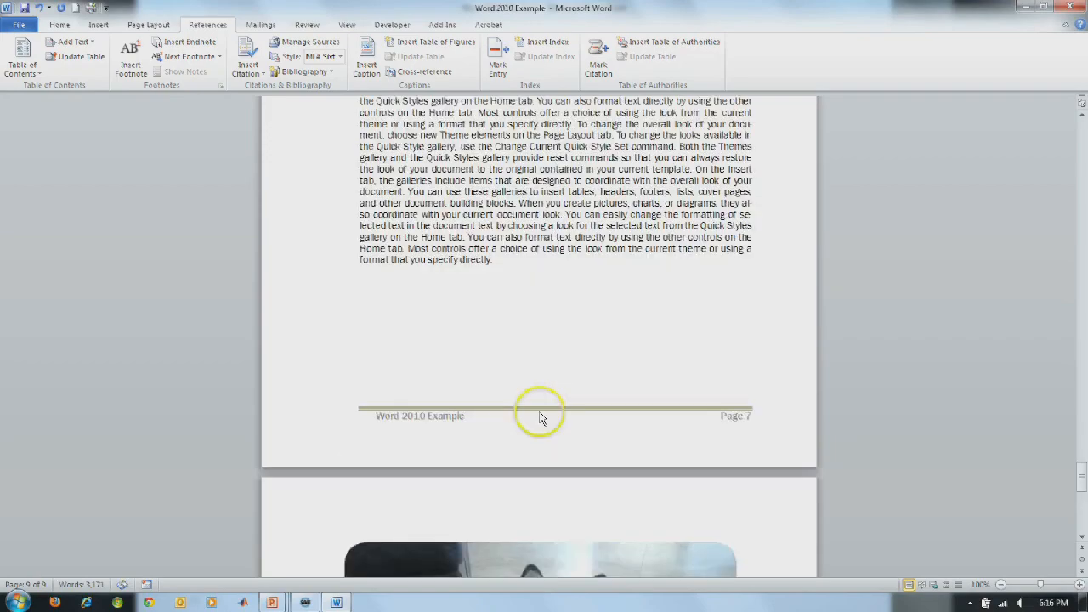
pyautogui.scroll(15, 540, 412)
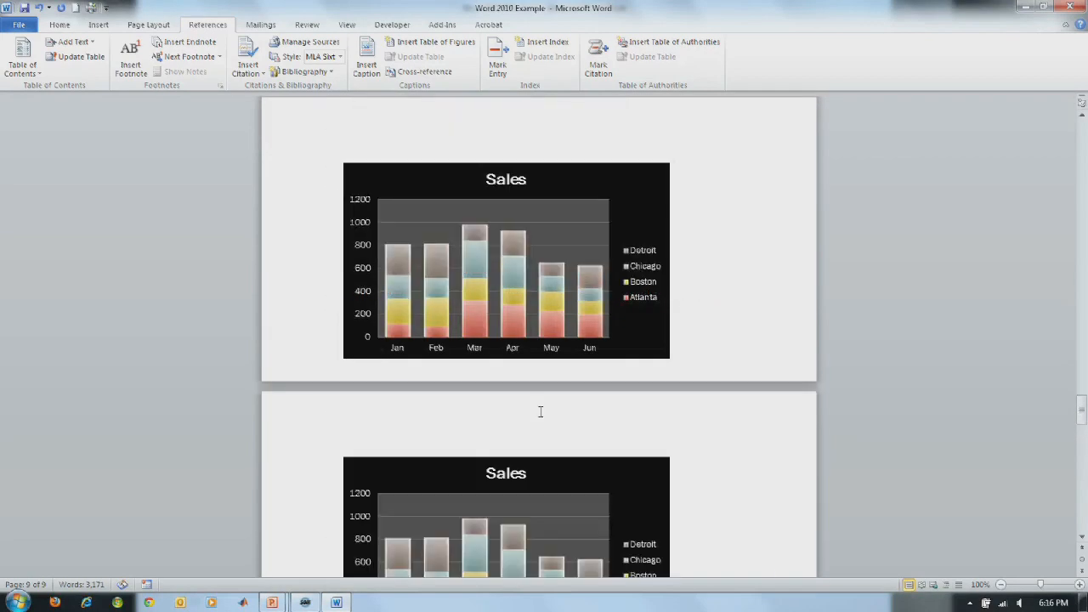
pyautogui.scroll(12, 540, 413)
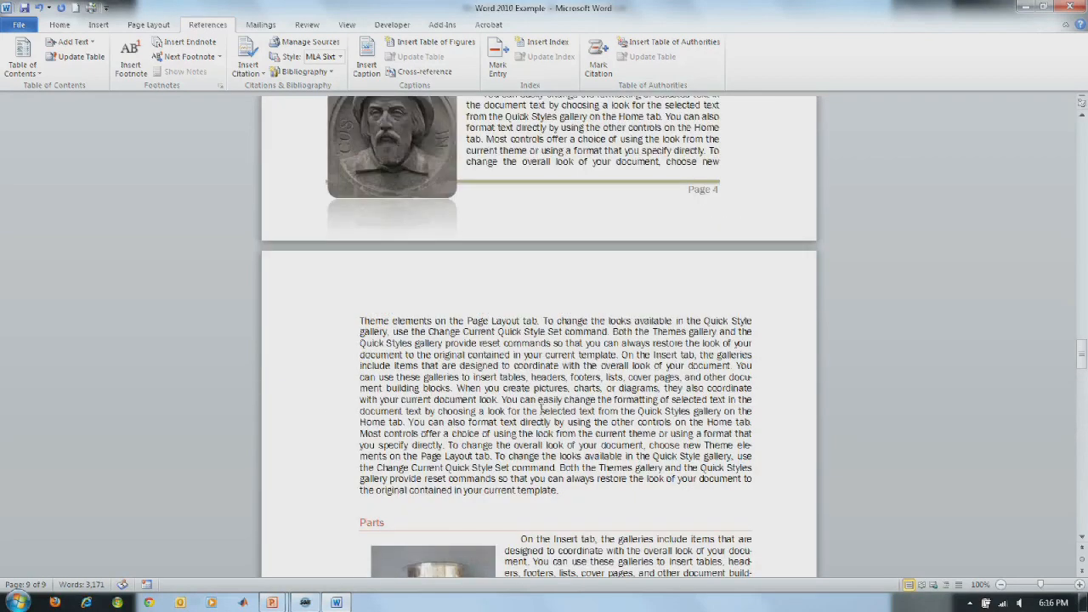
pyautogui.click(425, 253)
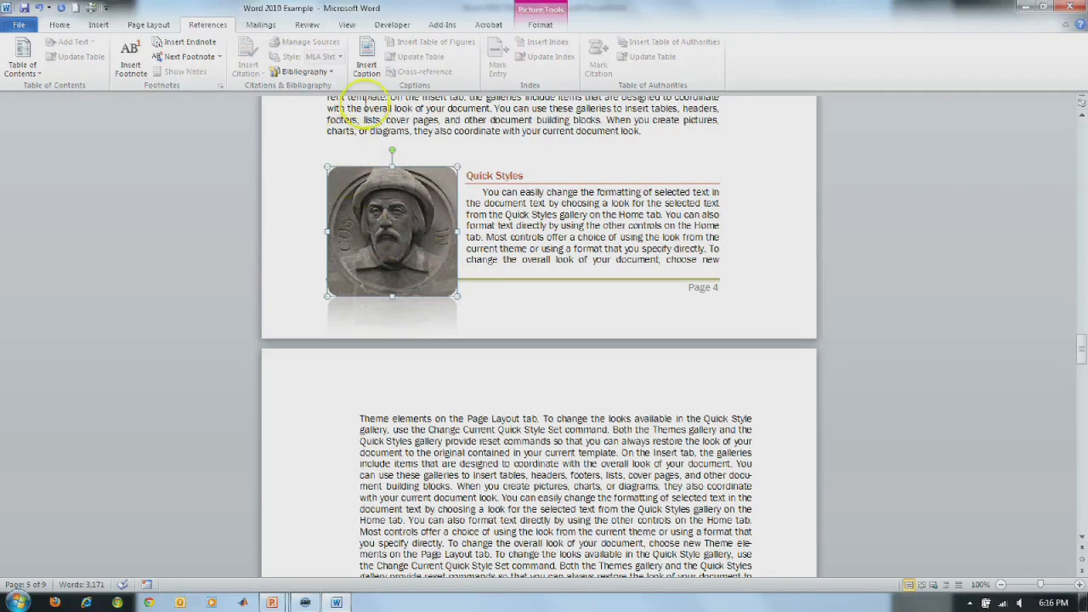
pyautogui.click(366, 69)
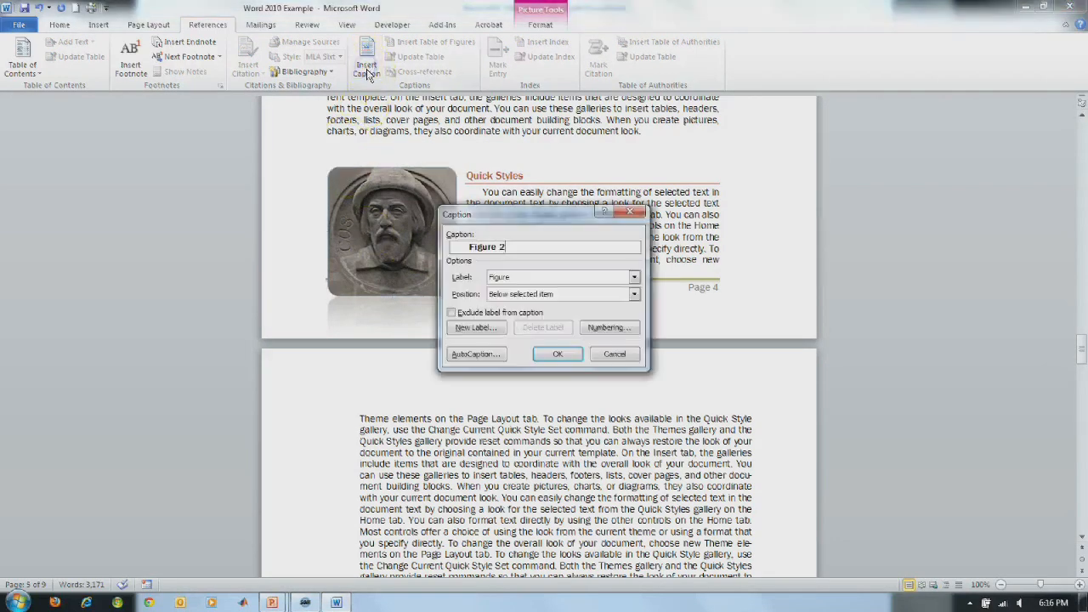
pyautogui.click(484, 246)
pyautogui.click(536, 254)
pyautogui.click(534, 248)
pyautogui.write(': Cosin, at Cambridge U')
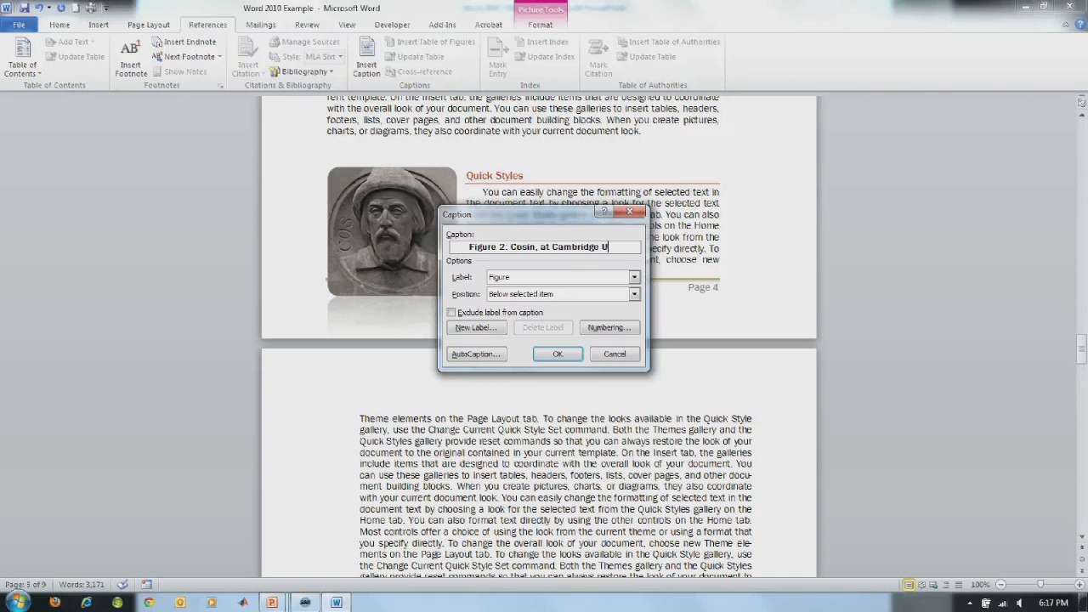
pyautogui.write('y')
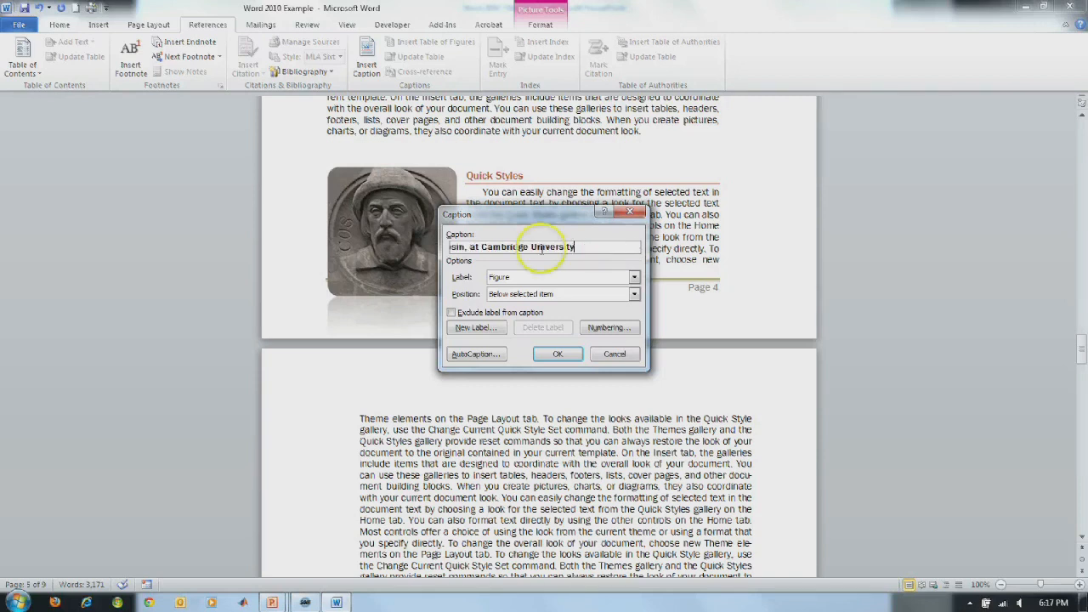
pyautogui.click(556, 354)
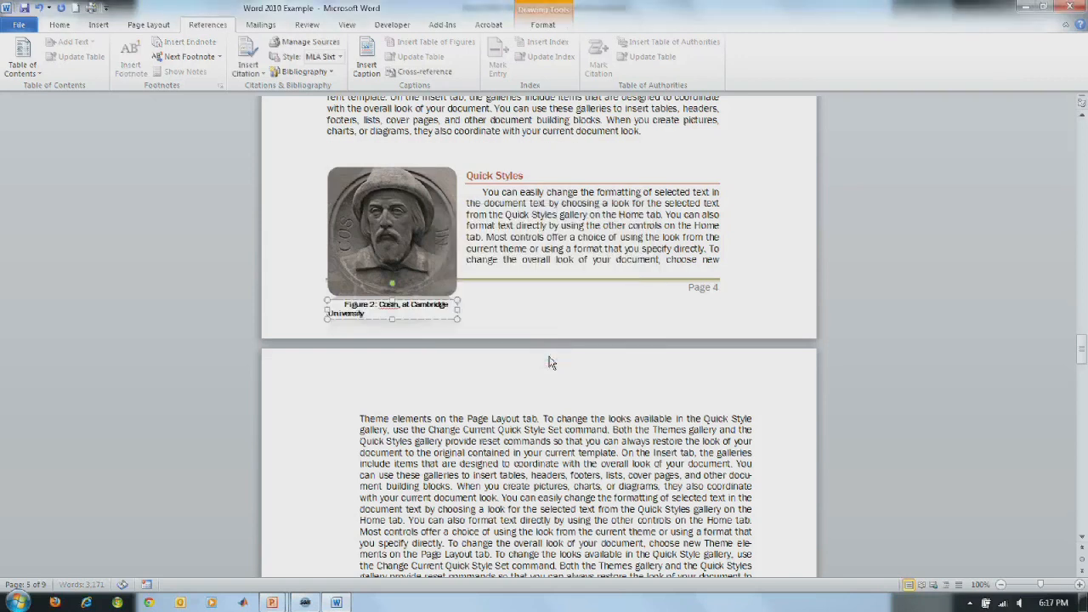
pyautogui.moveTo(456, 311); pyautogui.dragTo(490, 308)
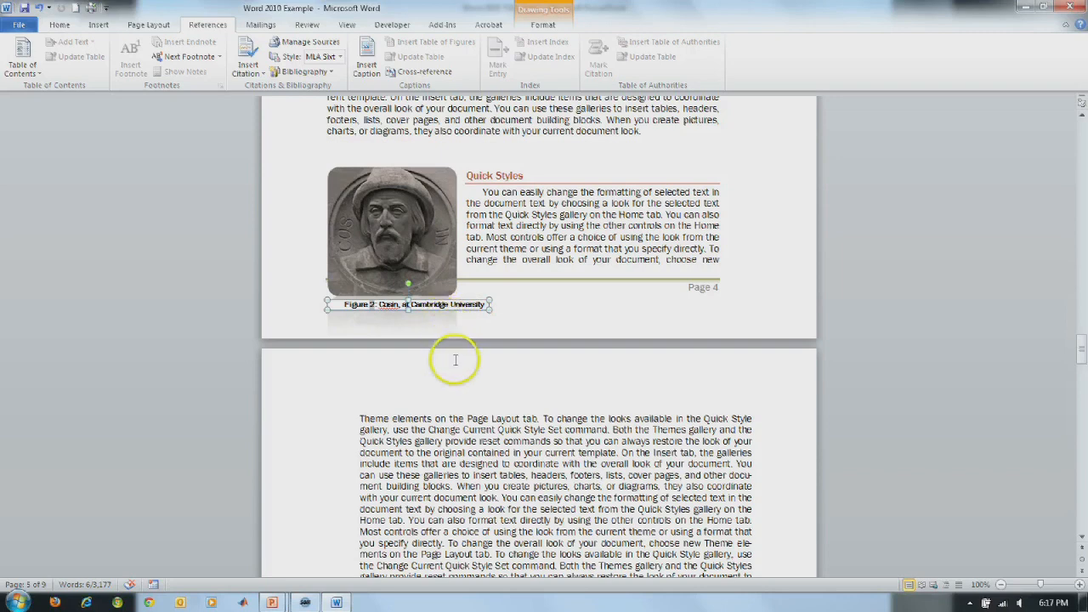
# Step: Start a caption for the Sales chart above the Theme Element section and create a new caption label named Chart
pyautogui.scroll(-10, 449, 403)
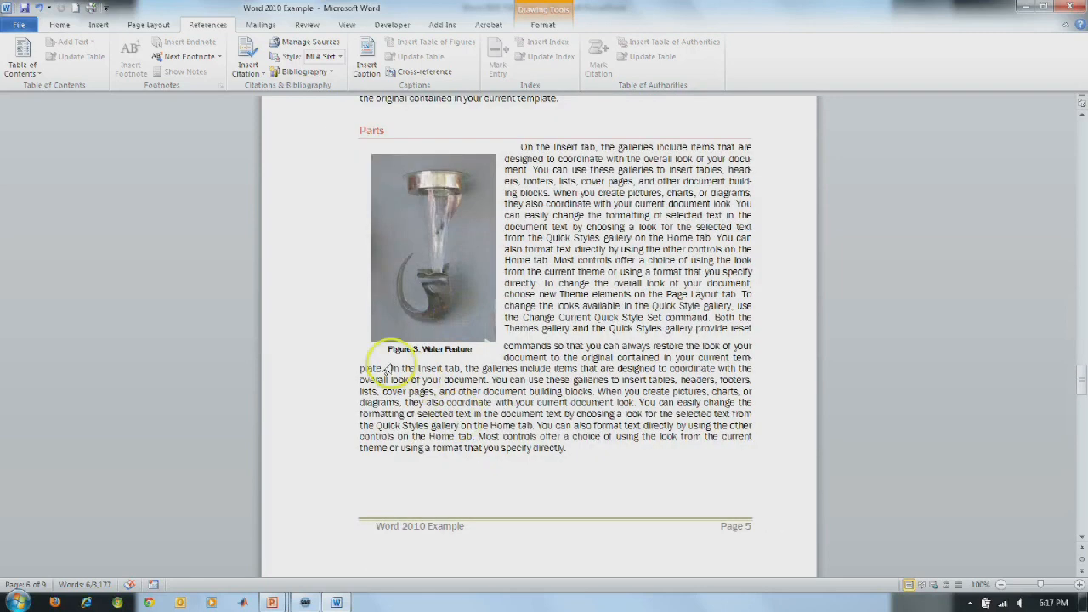
pyautogui.scroll(-10, 429, 395)
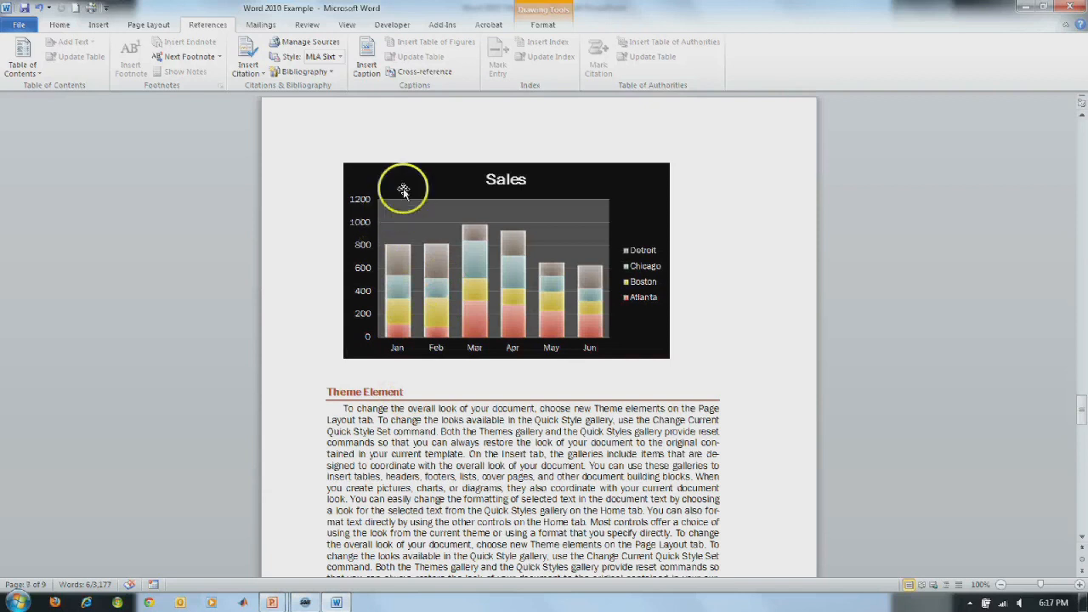
pyautogui.click(405, 184)
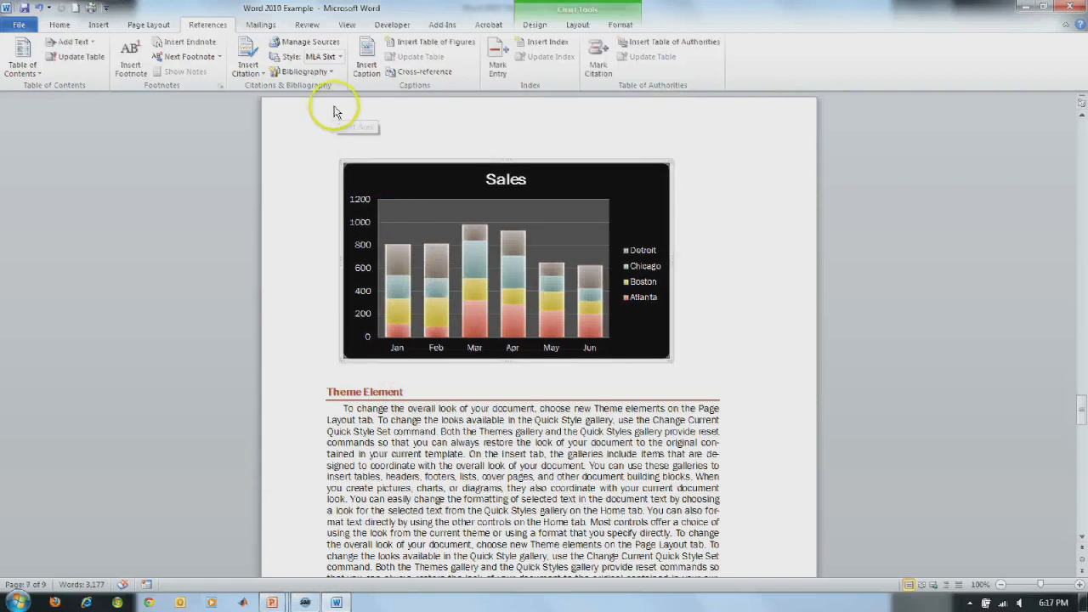
pyautogui.click(366, 68)
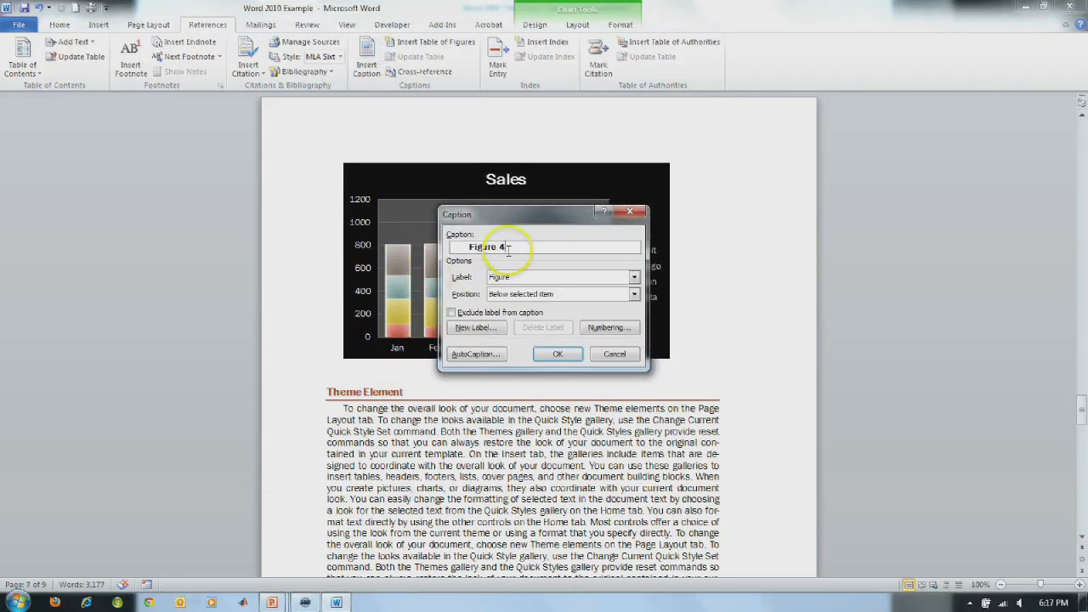
pyautogui.click(477, 327)
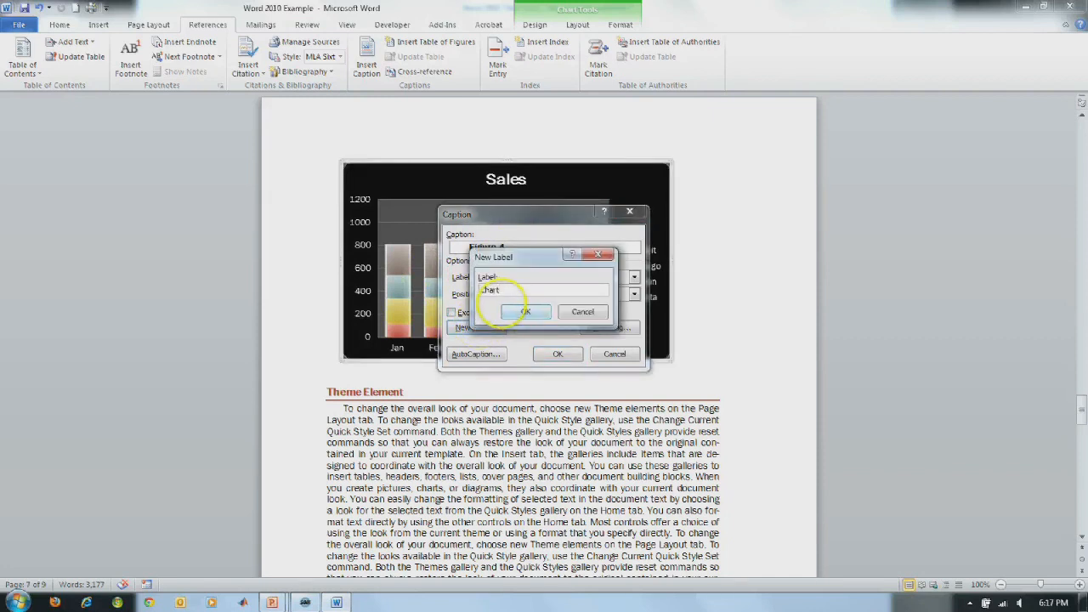
pyautogui.click(517, 311)
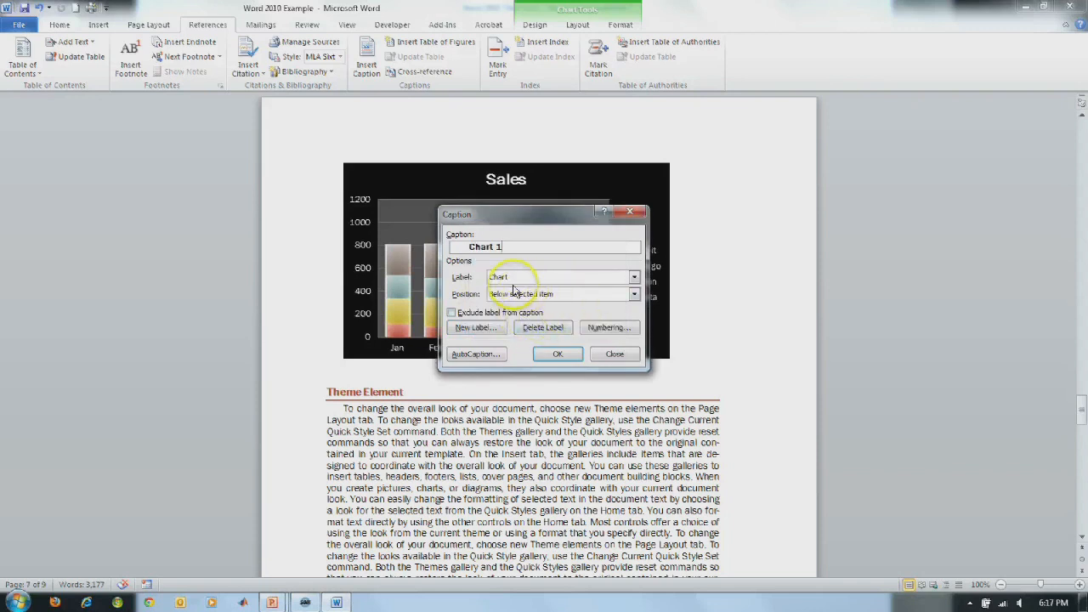
# Step: Insert the caption "Chart 1: Sales Chart" below the Sales chart
pyautogui.click(634, 278)
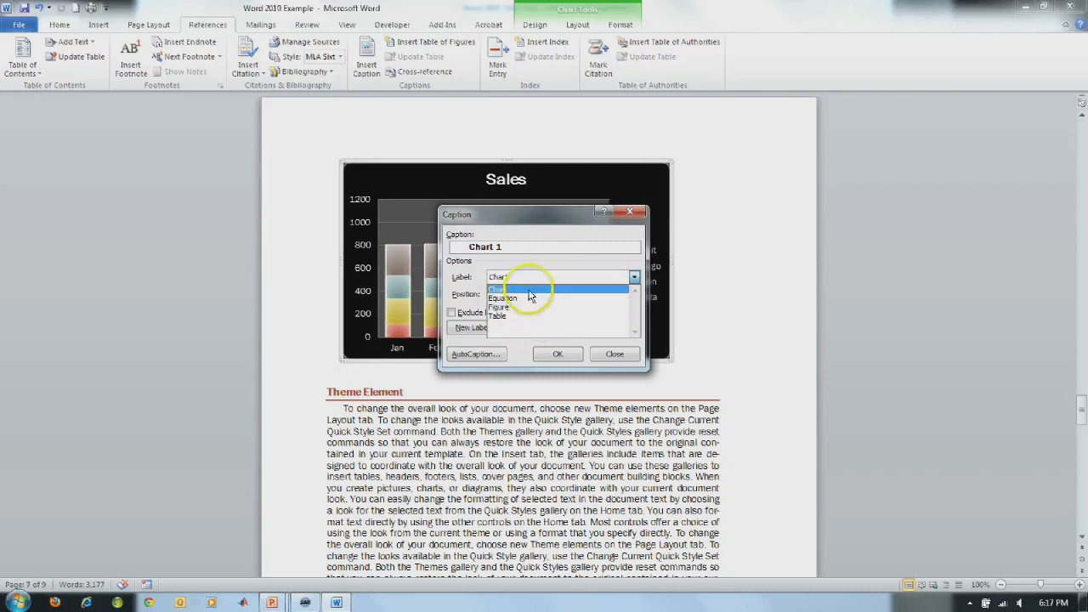
pyautogui.click(525, 261)
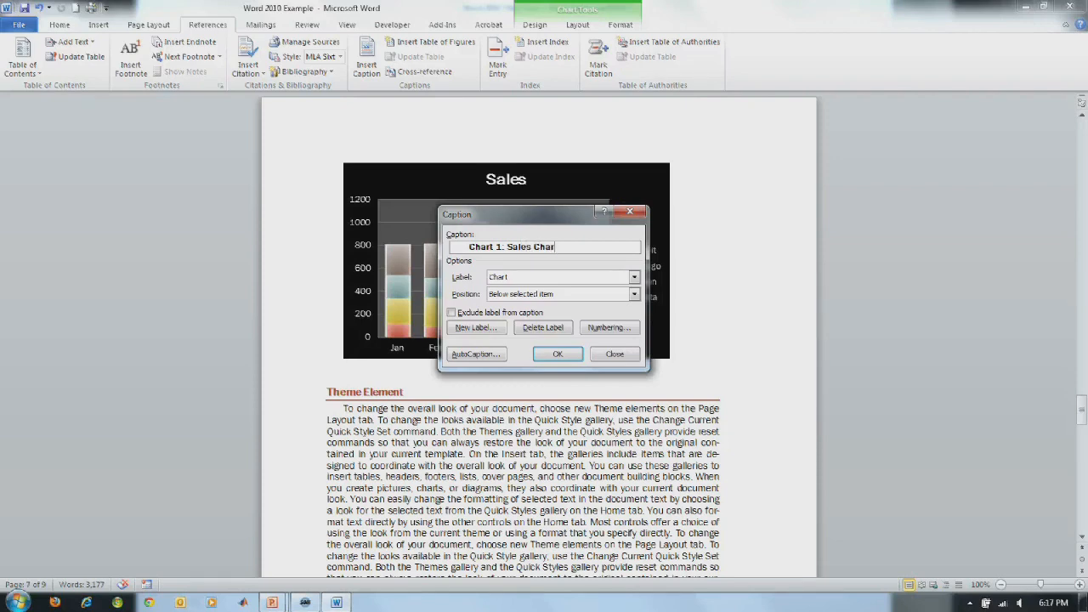
pyautogui.click(554, 355)
# Step: Add the caption "Table 1 Sales Data" above the Name/Location/Sales table, using the Table label
pyautogui.scroll(-8, 527, 383)
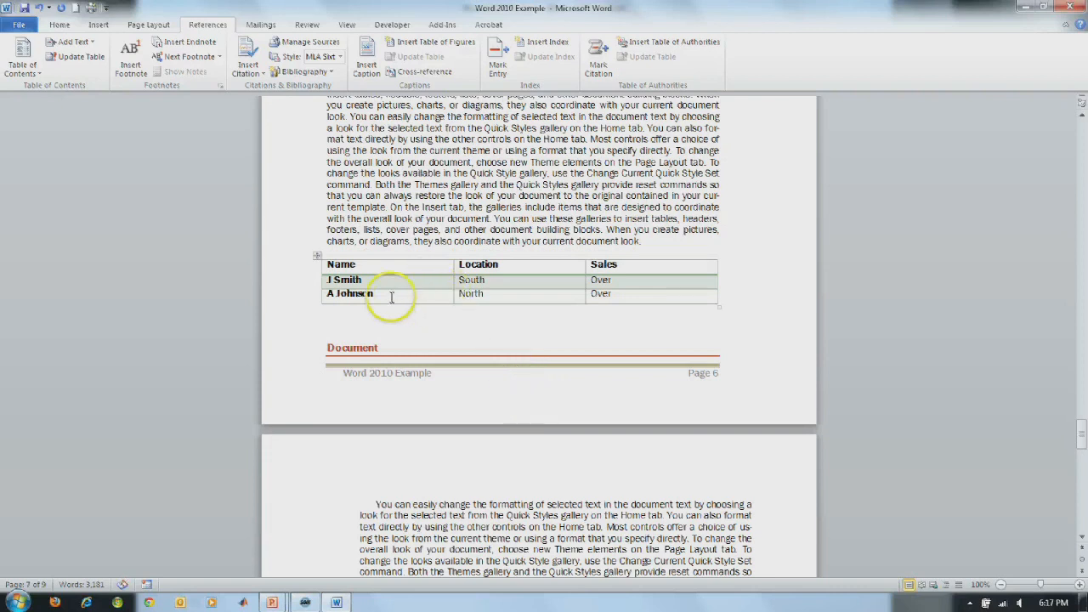
pyautogui.click(390, 259)
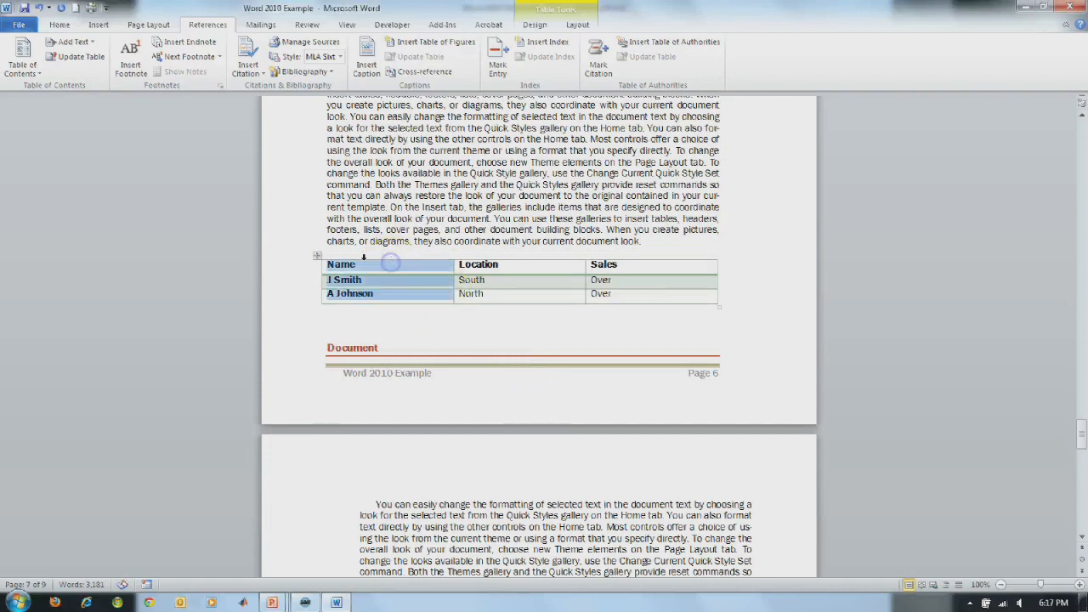
pyautogui.click(315, 255)
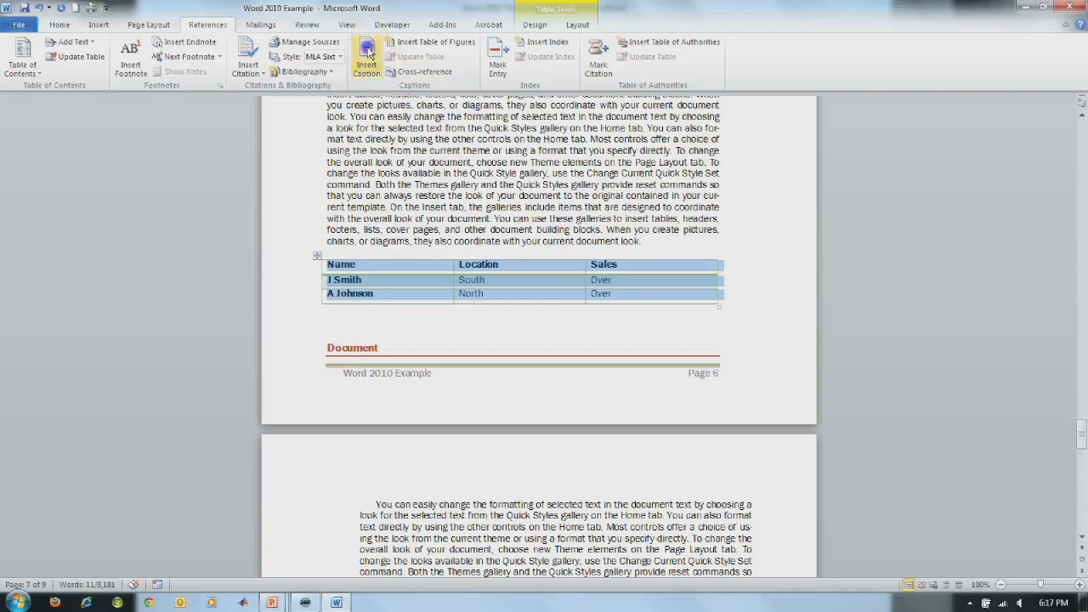
pyautogui.click(367, 57)
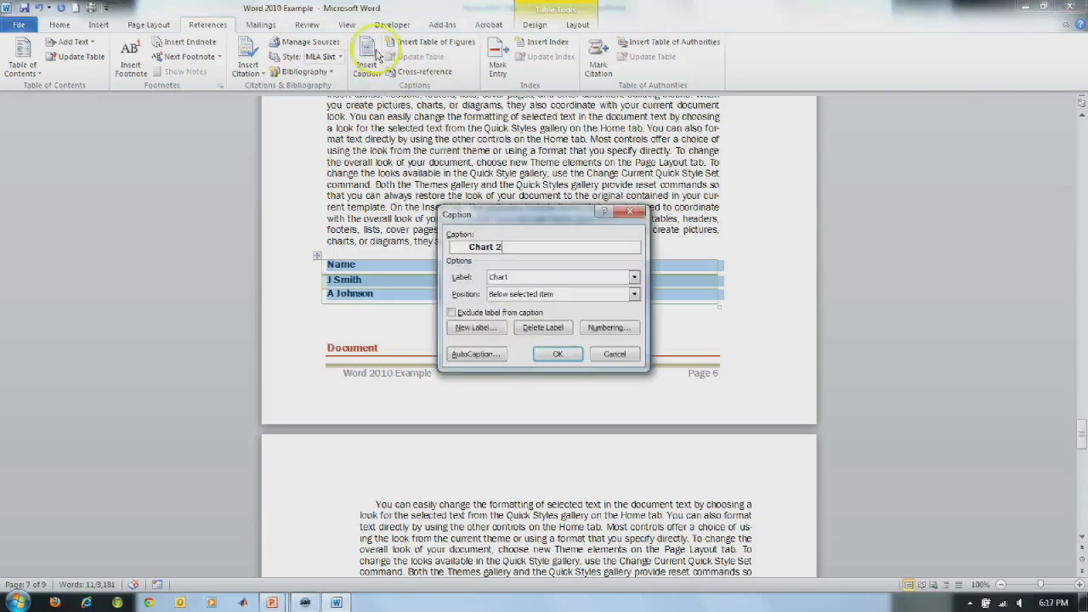
pyautogui.click(634, 277)
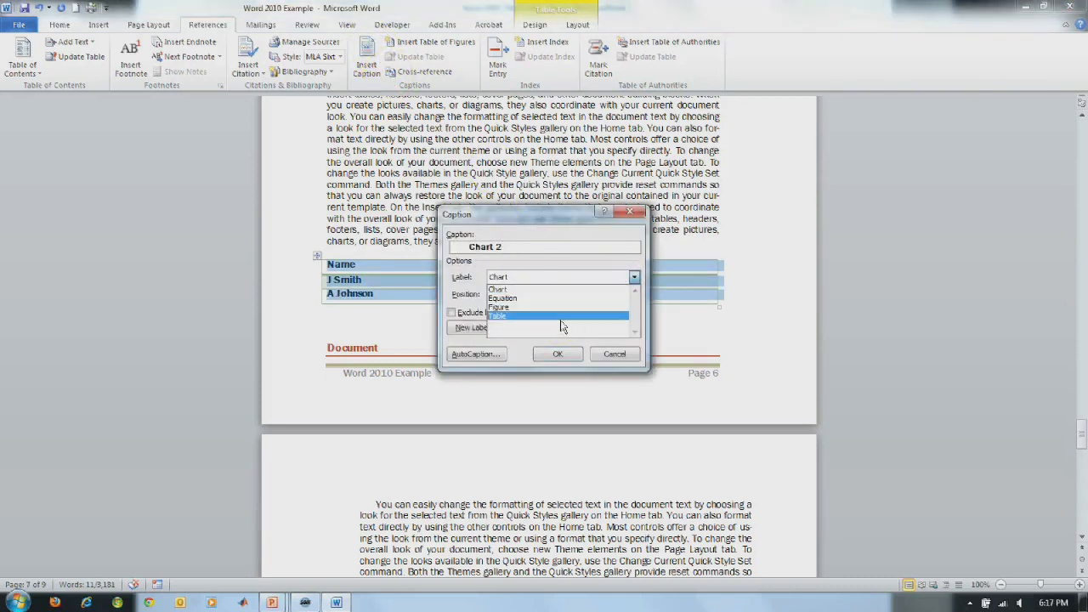
pyautogui.click(561, 316)
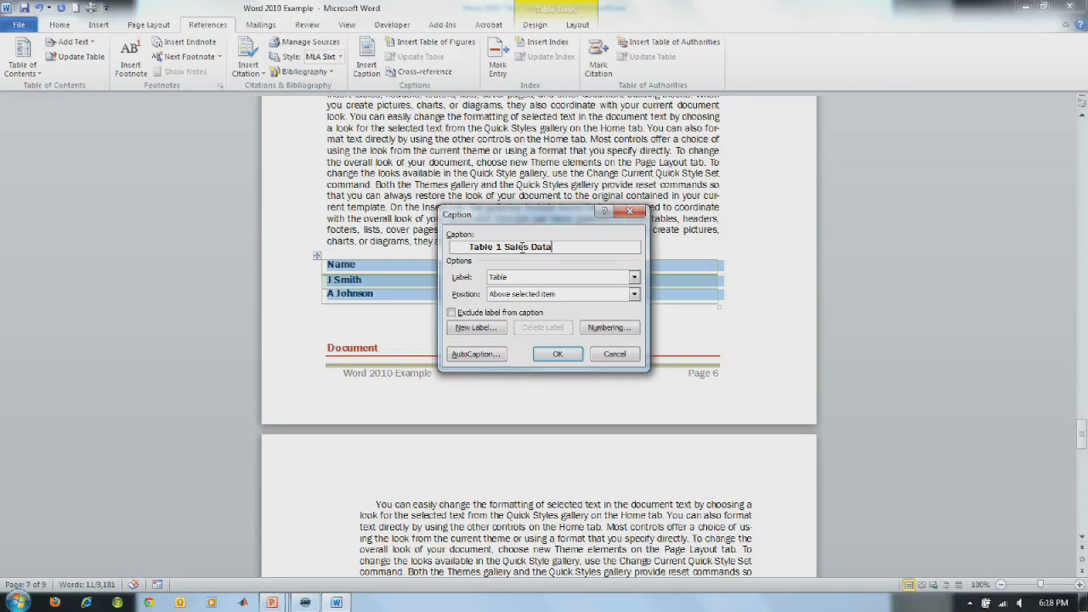
pyautogui.click(558, 354)
# Step: Start a table of figures below the table of contents with Chart as its caption label
pyautogui.scroll(-20, 561, 358)
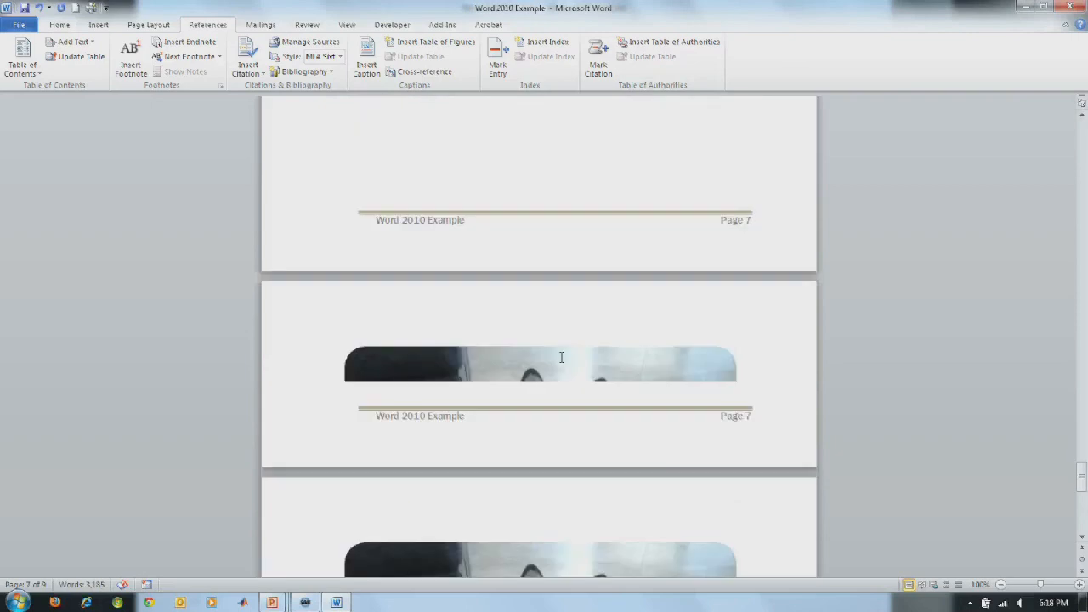
pyautogui.scroll(20, 561, 358)
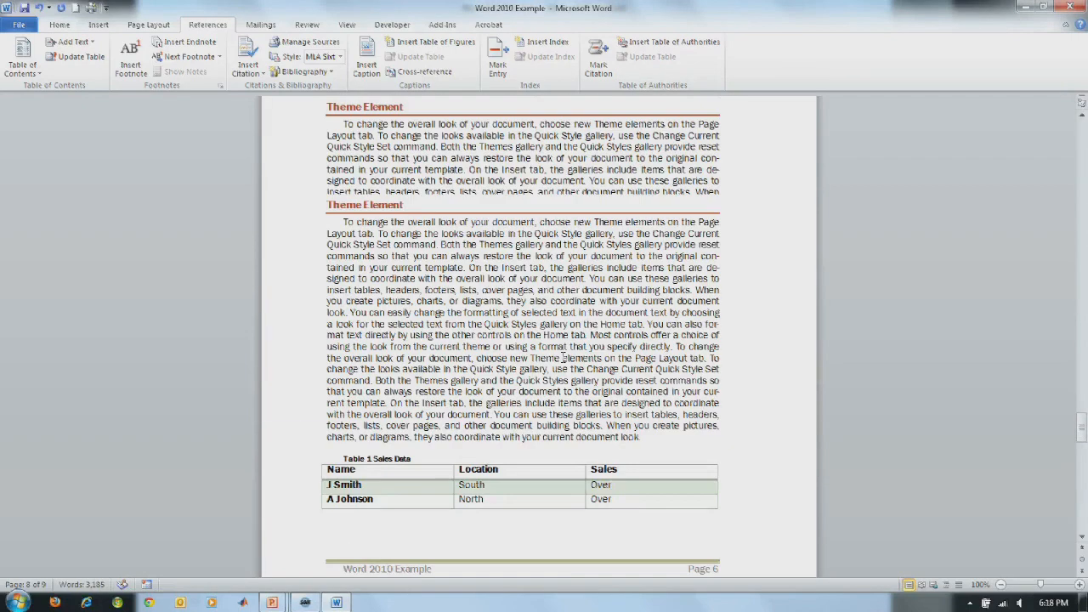
pyautogui.scroll(20, 561, 358)
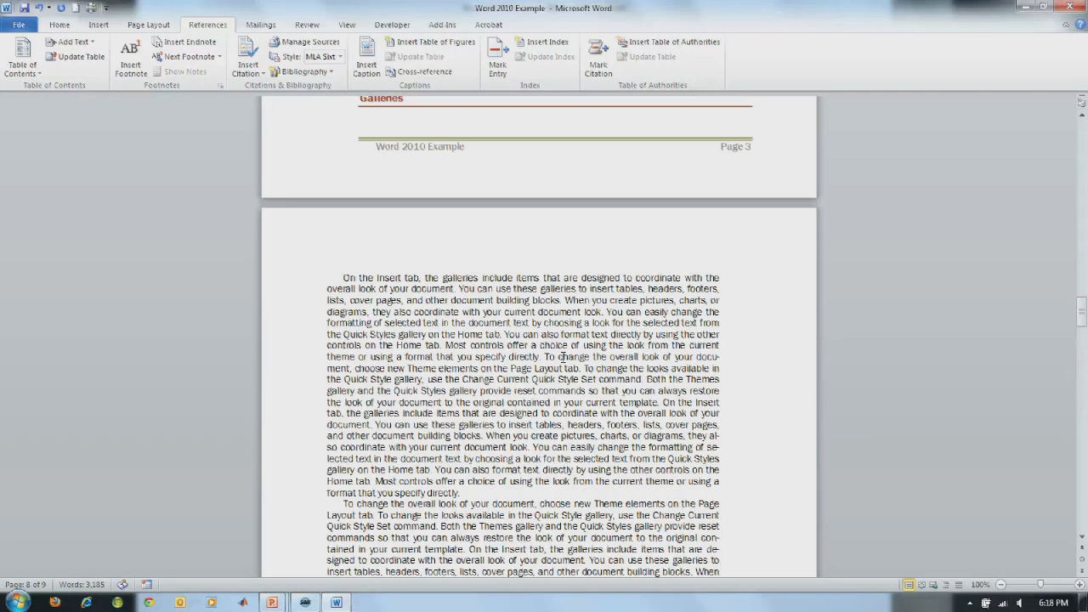
pyautogui.moveTo(1081, 285); pyautogui.dragTo(1076, 172)
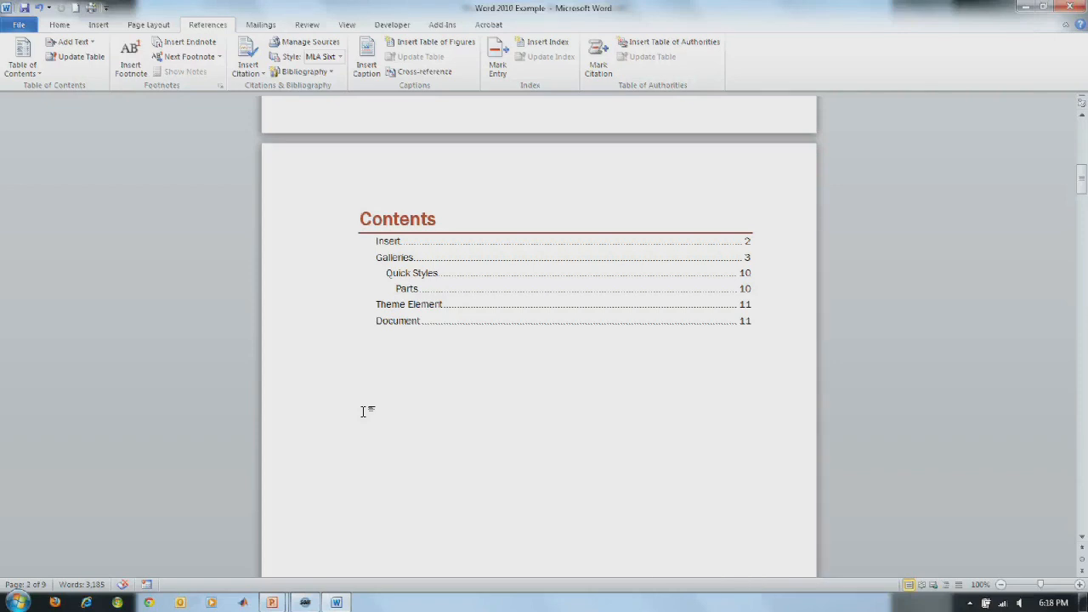
pyautogui.click(438, 44)
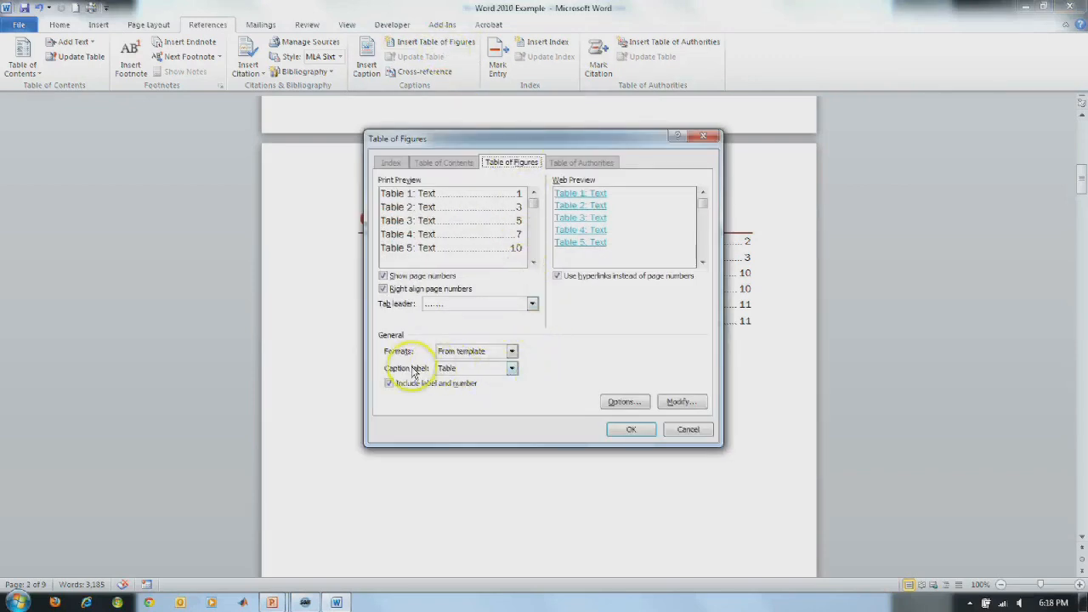
pyautogui.click(513, 371)
pyautogui.click(501, 389)
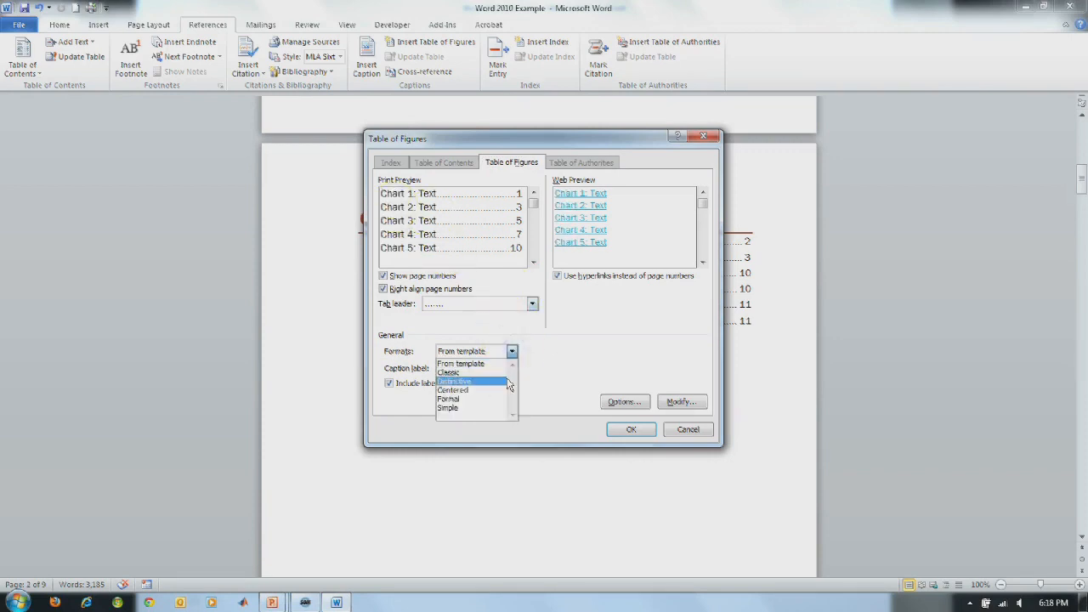
# Step: Set the chart list to the Distinctive format with a dotted tab leader and insert it
pyautogui.click(490, 374)
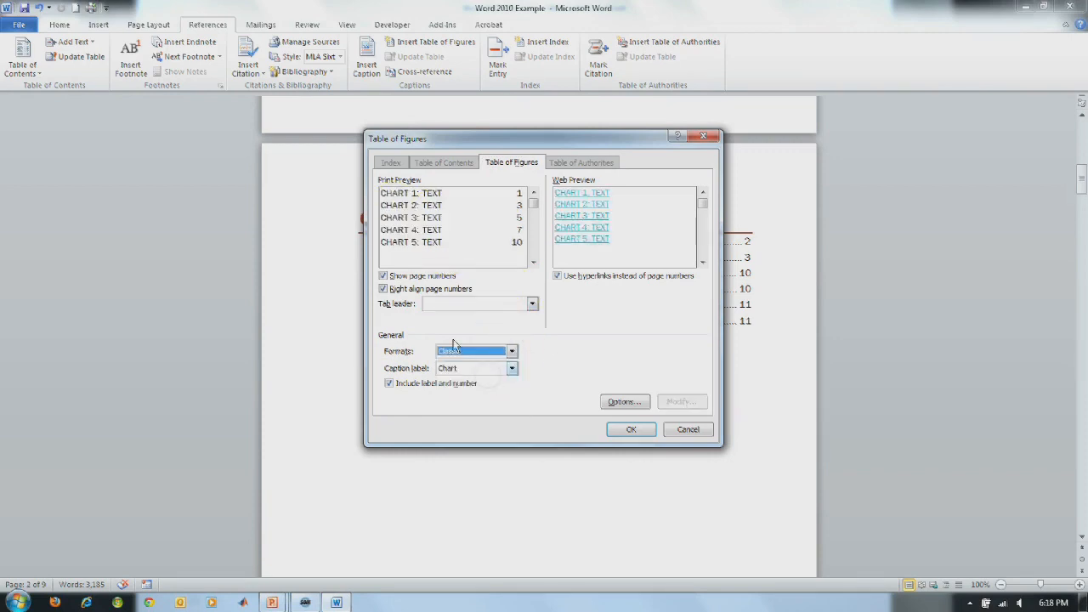
pyautogui.click(512, 352)
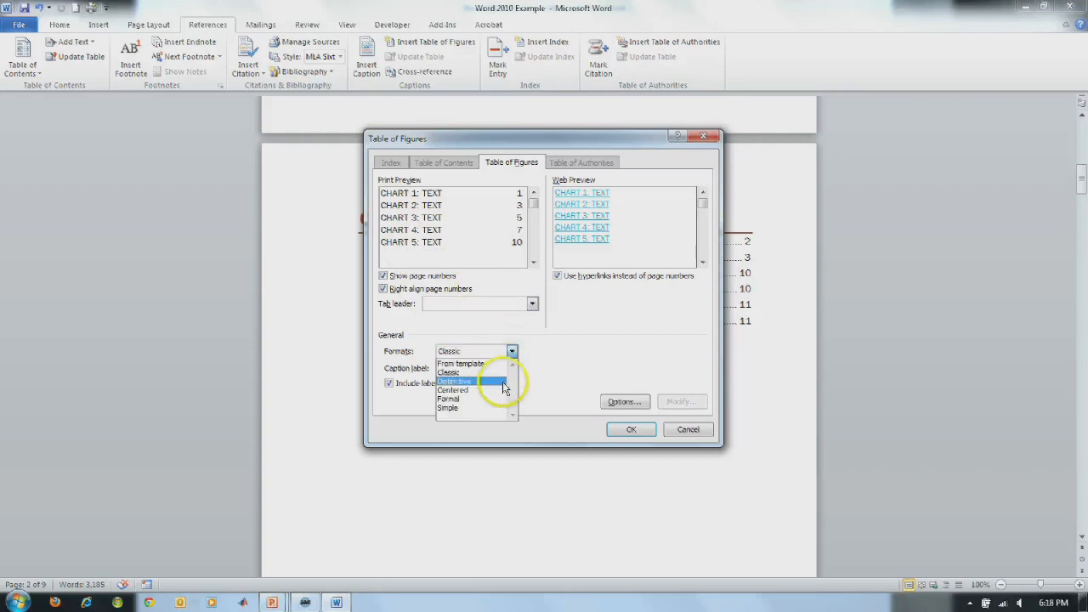
pyautogui.click(502, 382)
pyautogui.moveTo(505, 151)
pyautogui.mouseDown()
pyautogui.moveTo(509, 343)
pyautogui.moveTo(489, 157)
pyautogui.mouseUp()
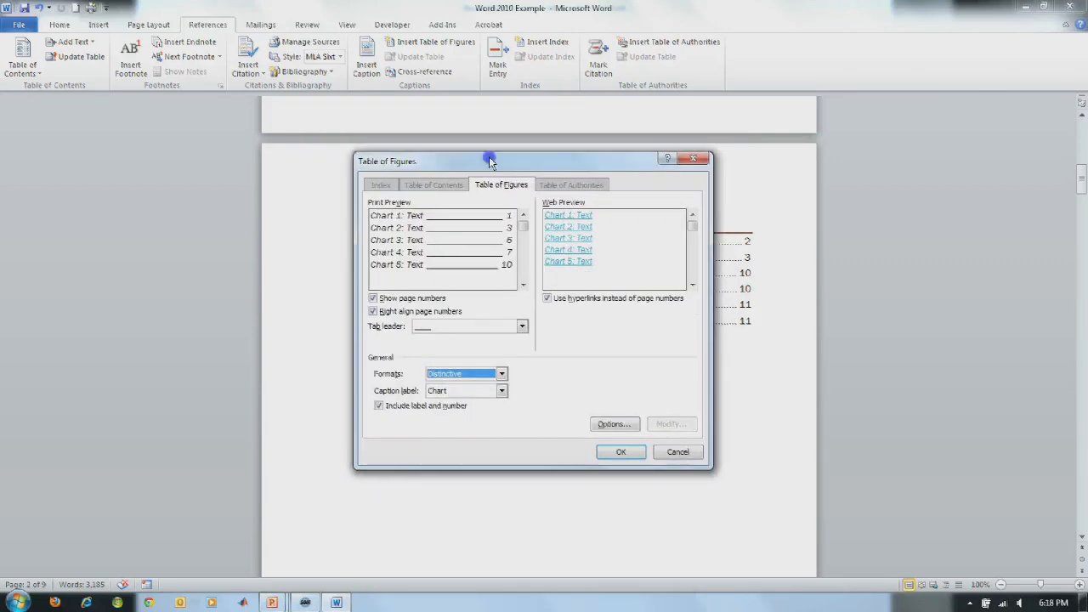
pyautogui.click(522, 327)
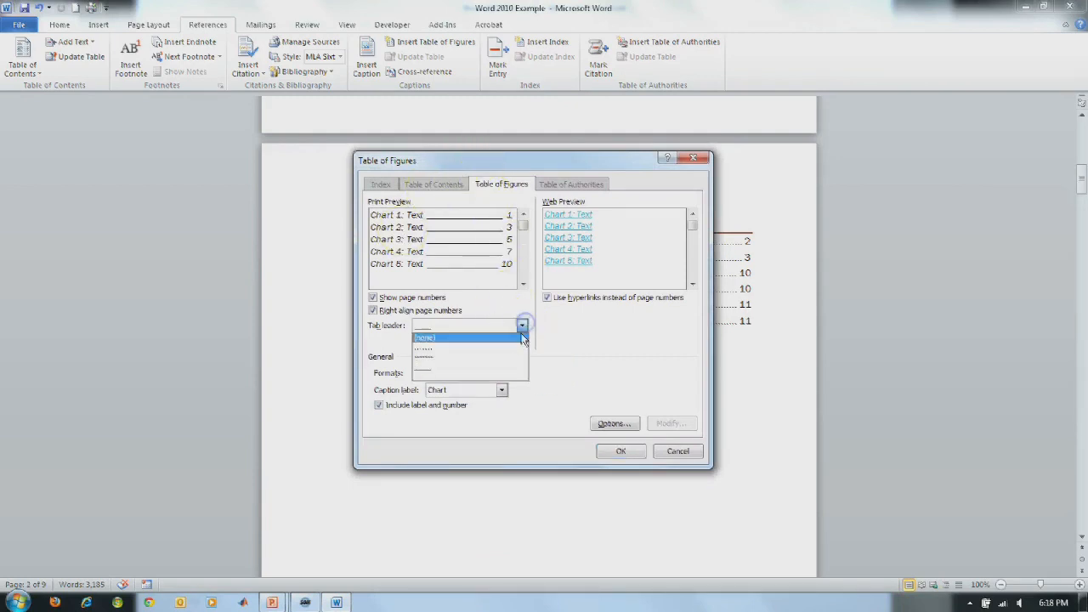
pyautogui.click(513, 345)
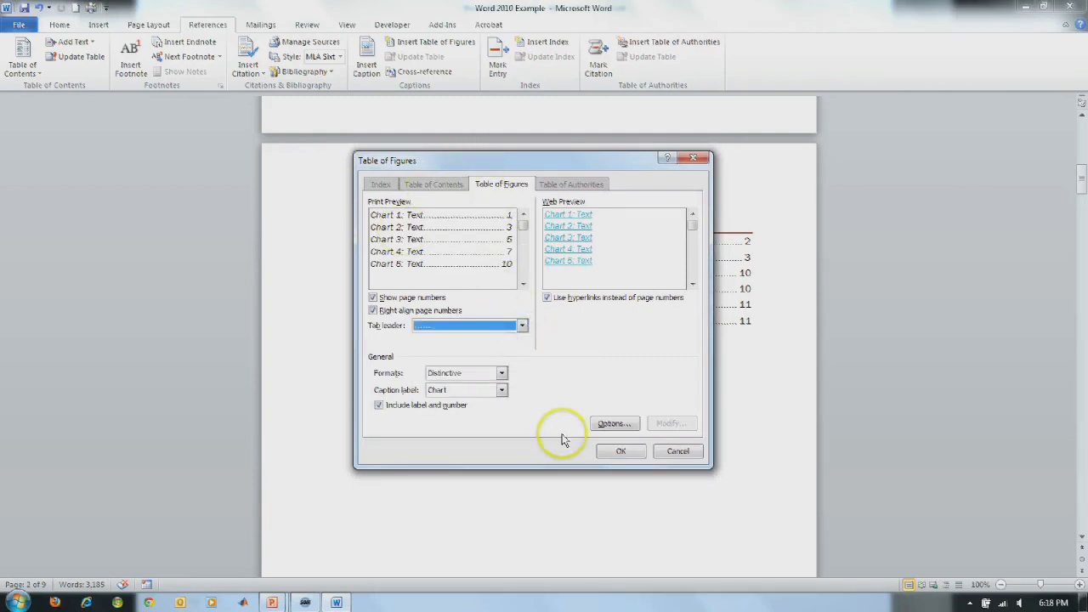
pyautogui.click(620, 452)
# Step: Insert a table of figures for the Figure caption label below the chart list, keeping the From template format
pyautogui.click(374, 374)
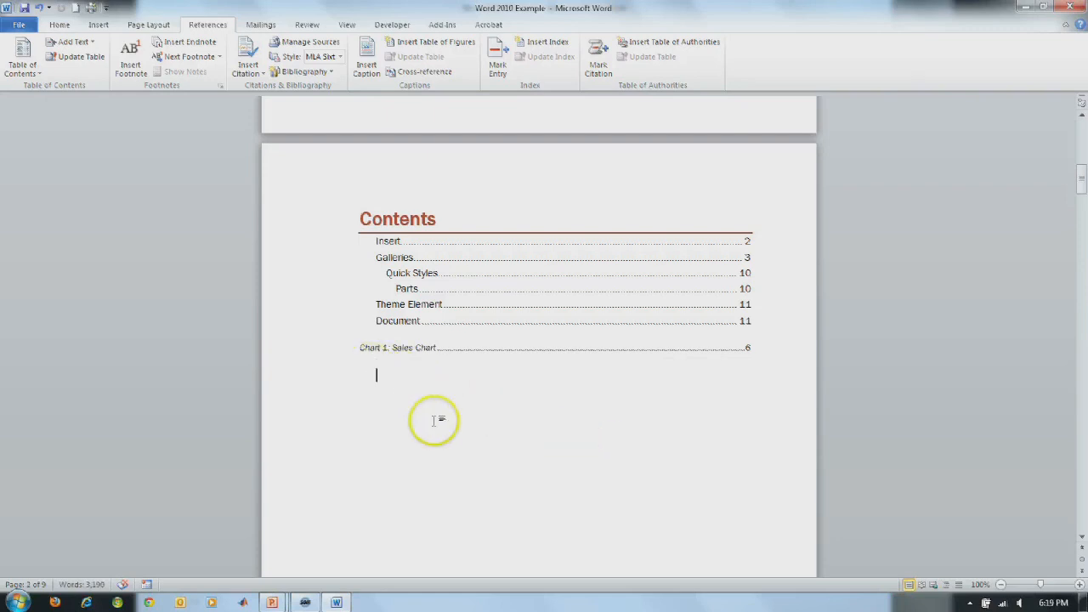
pyautogui.click(412, 47)
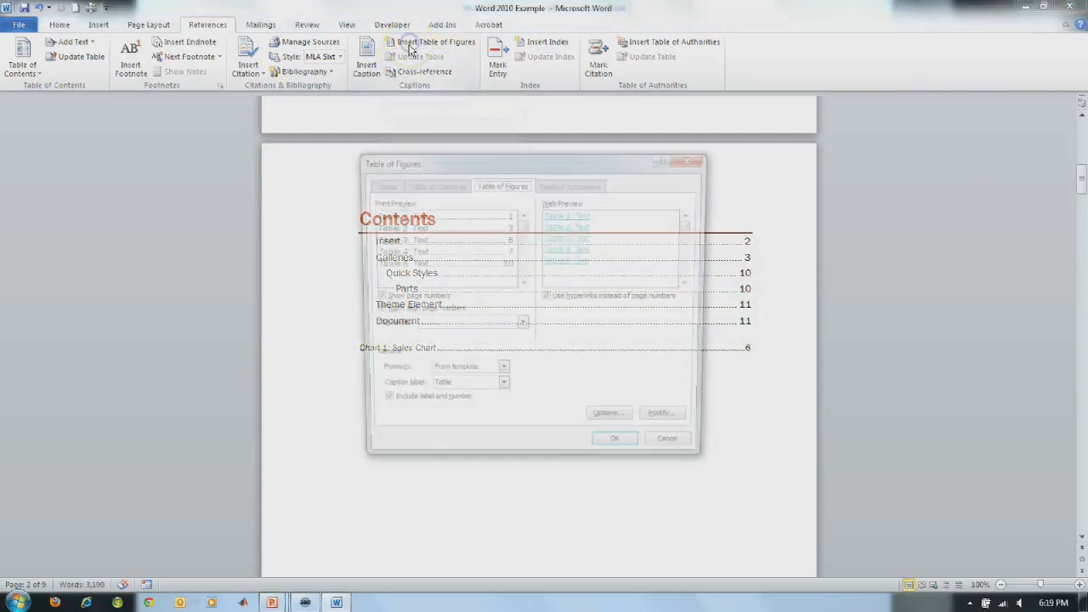
pyautogui.click(501, 390)
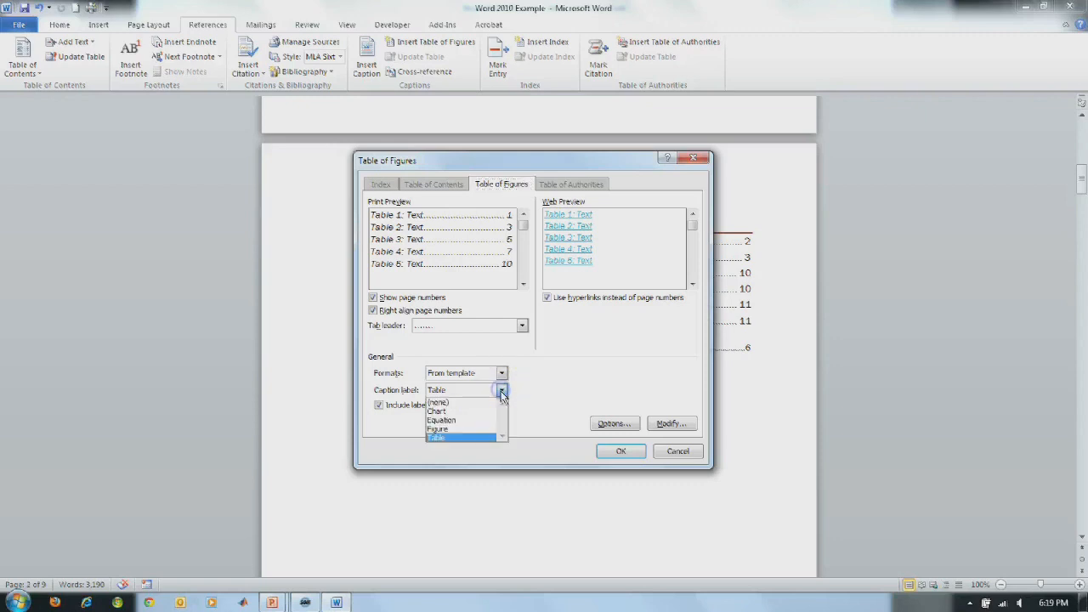
pyautogui.click(476, 429)
pyautogui.click(612, 452)
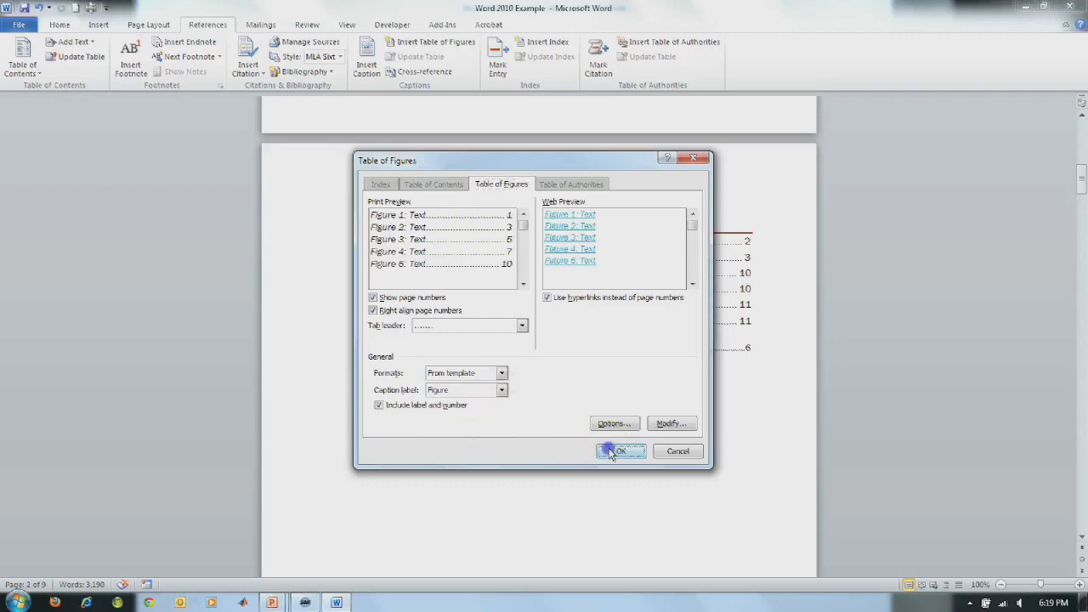
# Step: Insert a table of figures for the Table caption label below the list of figures
pyautogui.click(433, 41)
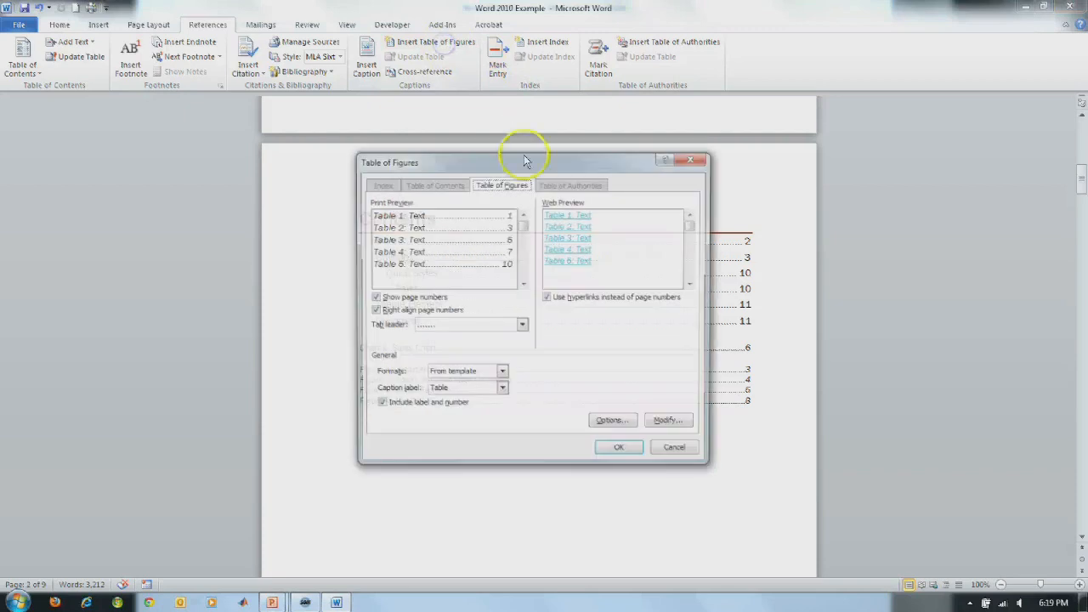
pyautogui.click(502, 389)
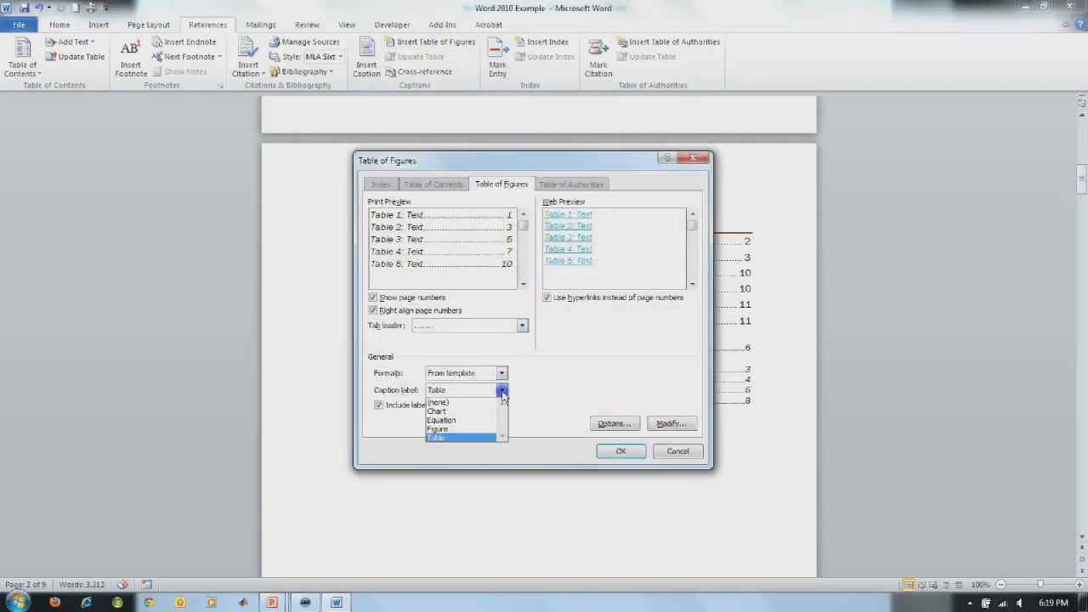
pyautogui.click(473, 437)
pyautogui.click(621, 453)
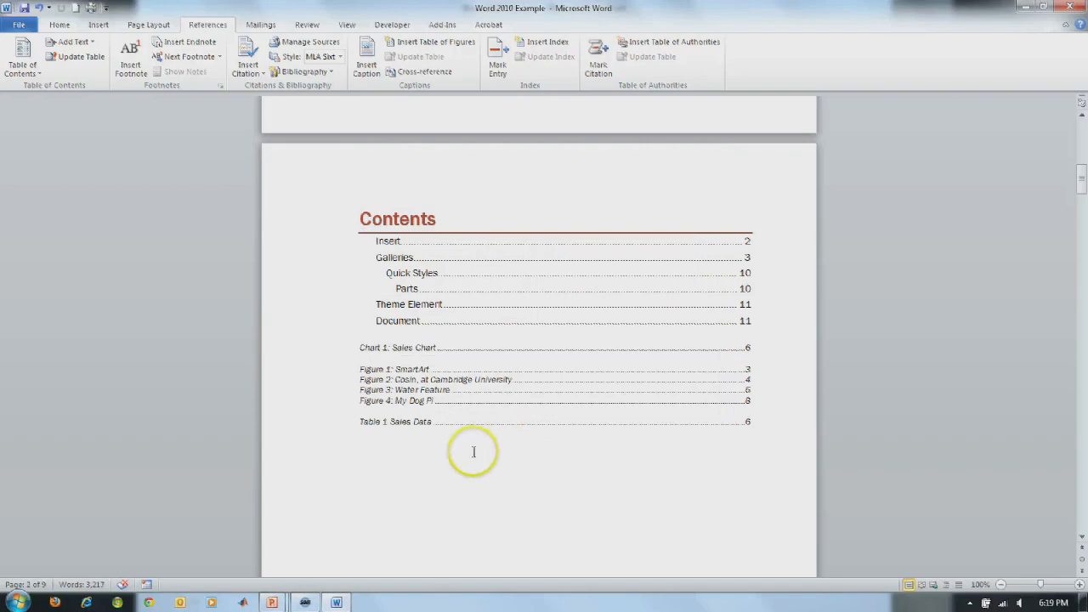
pyautogui.scroll(-4, 474, 451)
pyautogui.scroll(-5, 474, 446)
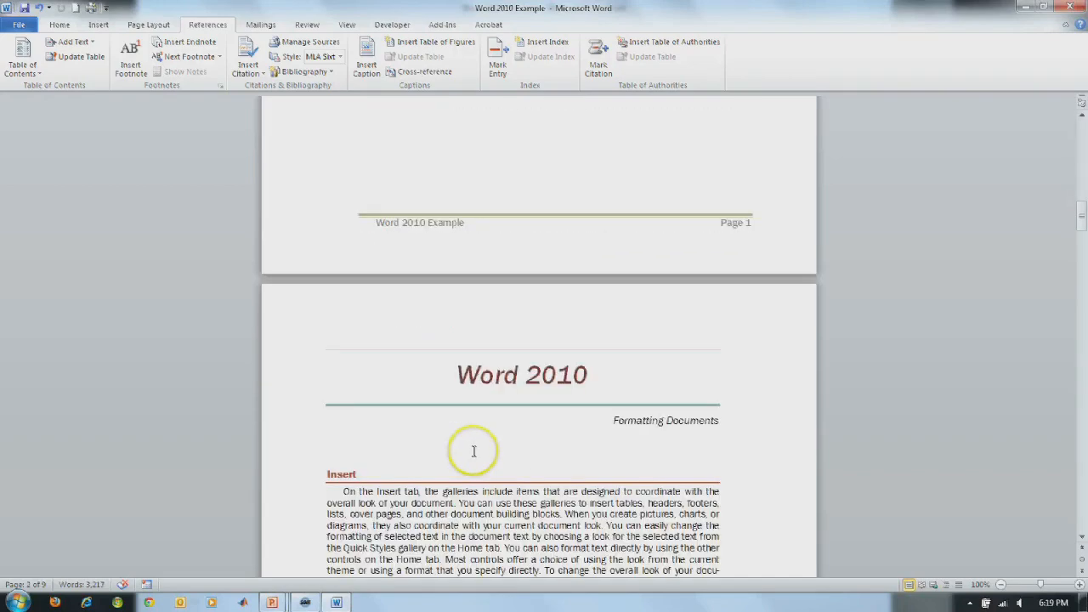
pyautogui.scroll(8, 473, 448)
pyautogui.click(406, 380)
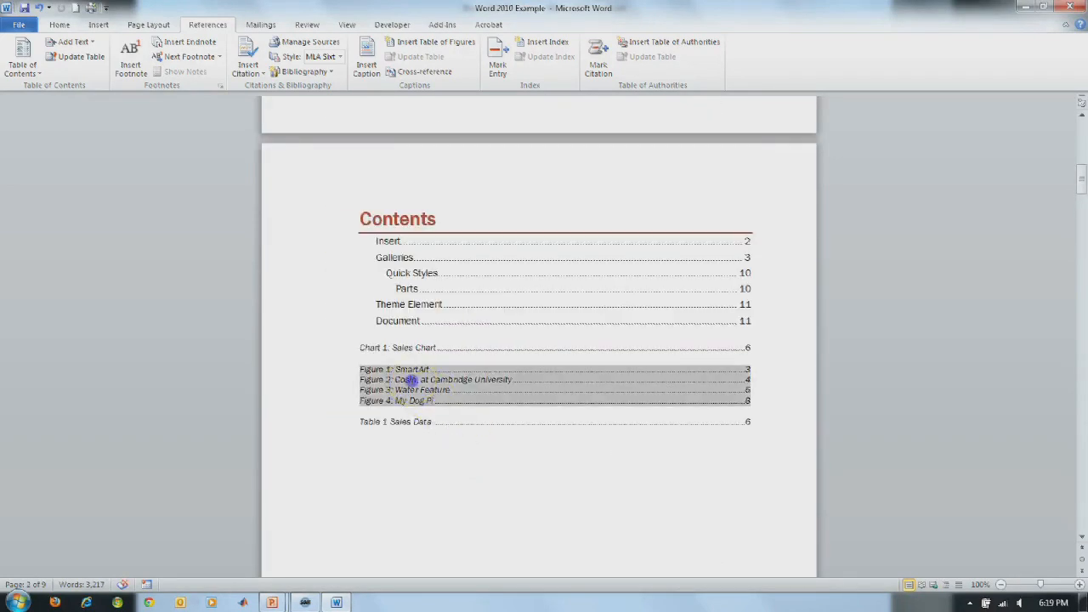
pyautogui.rightClick(406, 379)
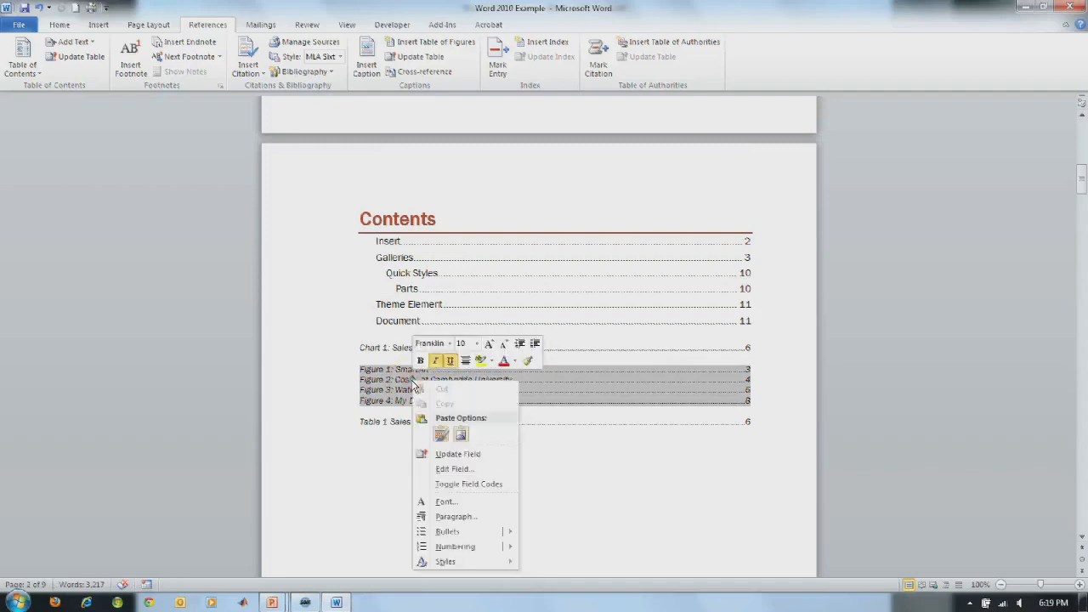
pyautogui.click(469, 454)
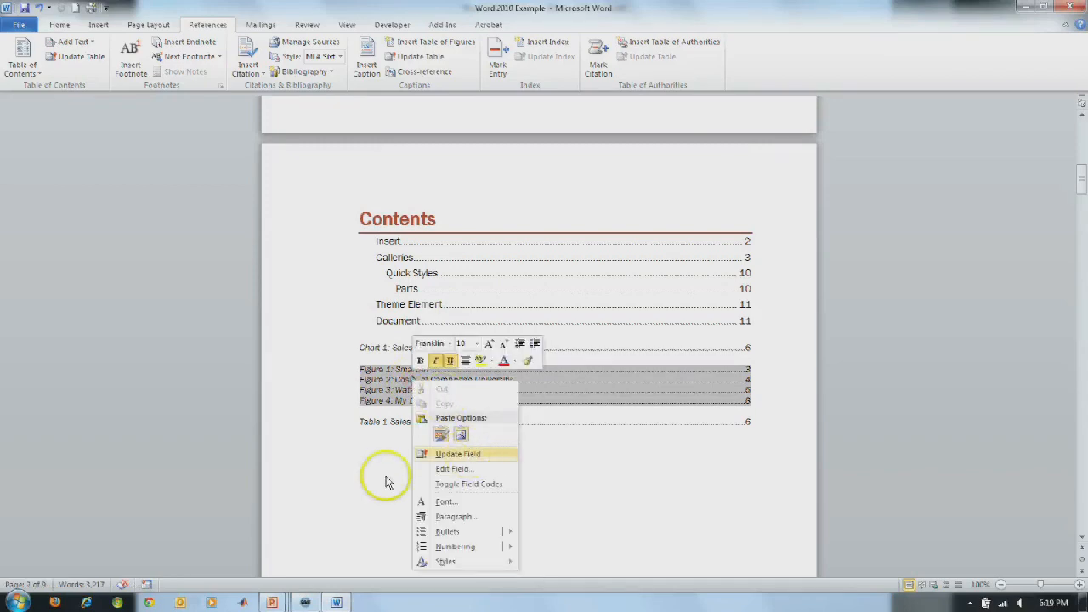
# Step: Change the caption under the Why/How/When SmartArt graphic to read "Figure 1: SmartArt 2"
pyautogui.scroll(-10, 384, 475)
pyautogui.scroll(-10, 385, 475)
pyautogui.scroll(8, 641, 417)
pyautogui.click(642, 416)
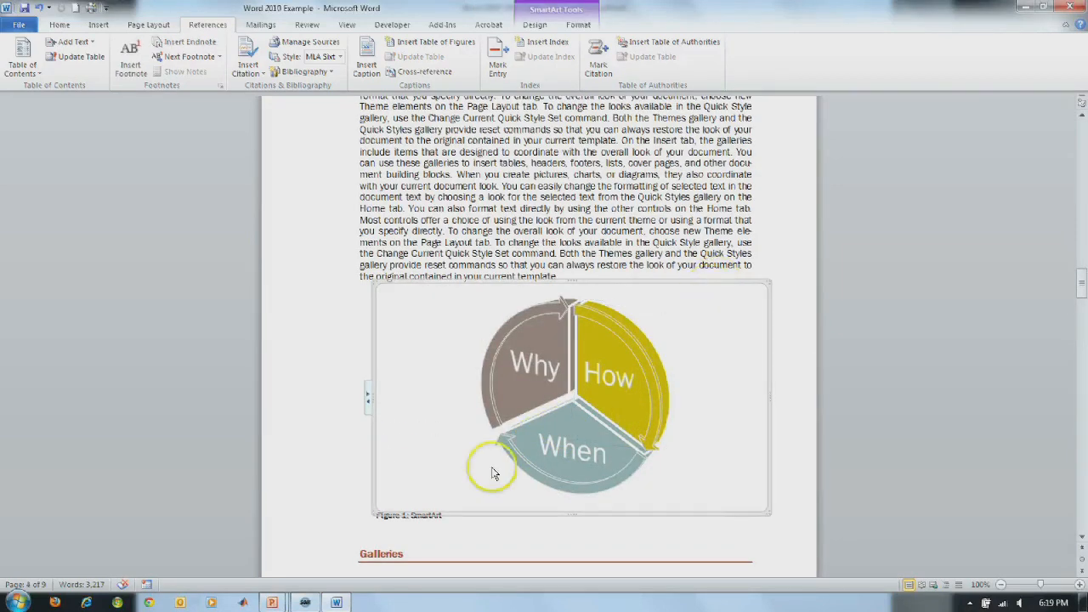
pyautogui.click(430, 515)
pyautogui.moveTo(442, 515); pyautogui.dragTo(416, 511)
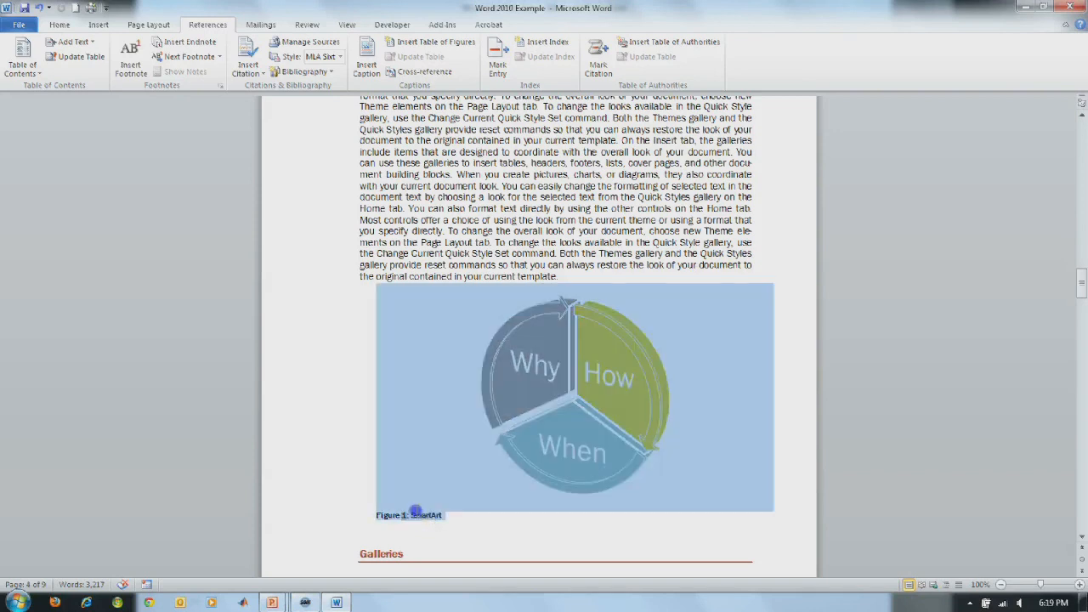
pyautogui.rightClick(421, 515)
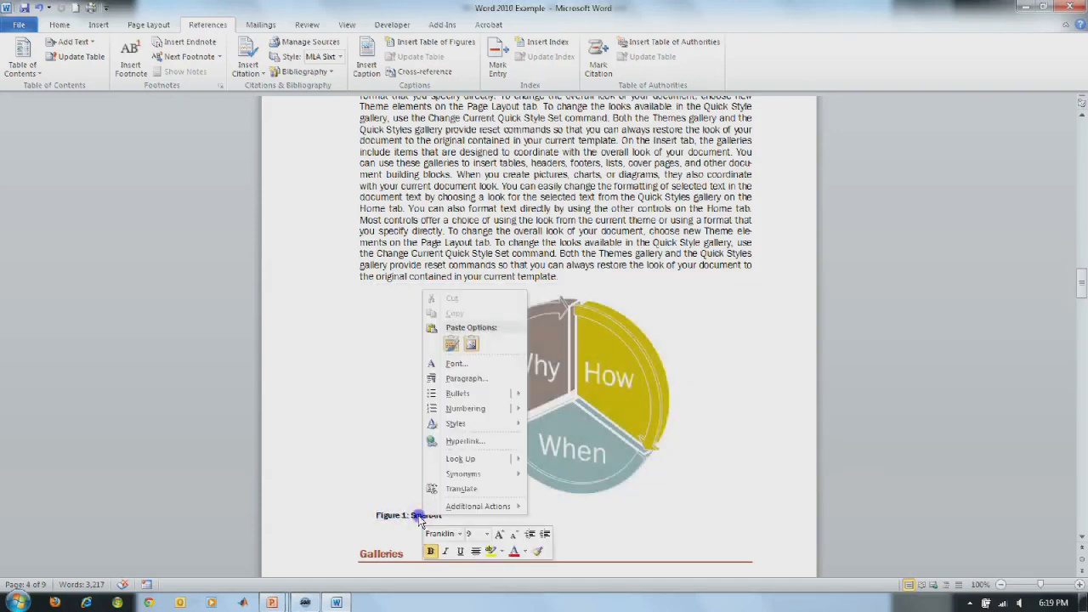
pyautogui.click(418, 516)
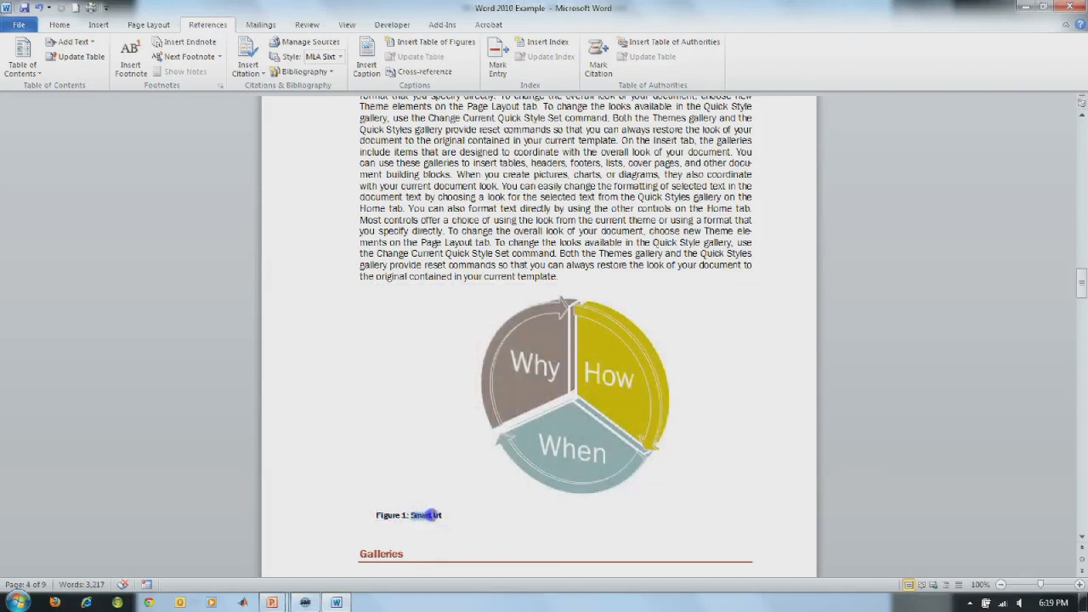
pyautogui.click(443, 516)
pyautogui.write('2')
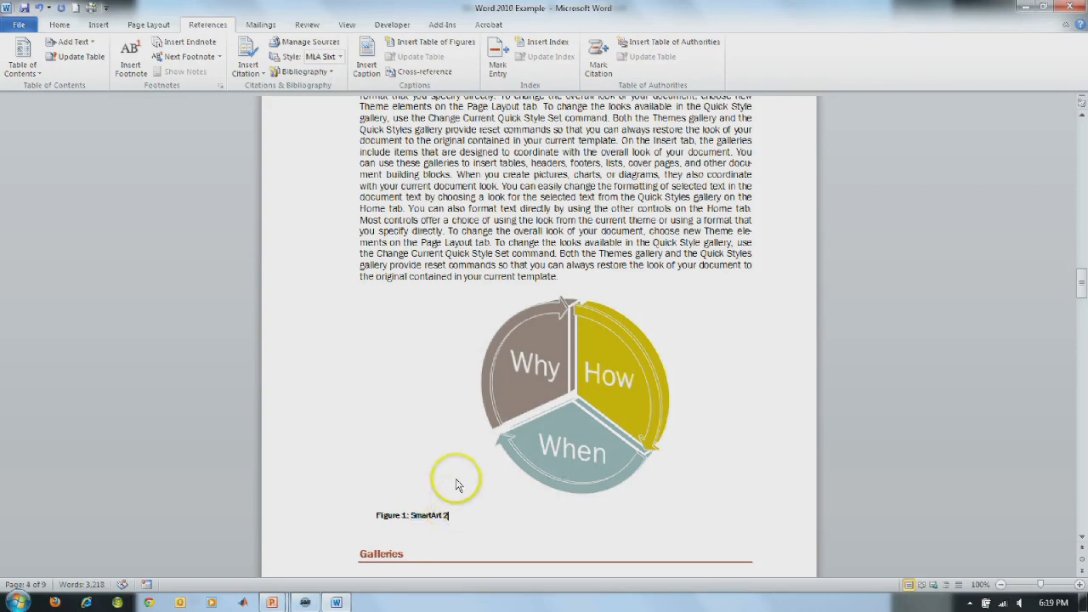
# Step: Update the entire list of figures on the Contents page, including its entry text
pyautogui.click(431, 320)
pyautogui.scroll(20, 432, 320)
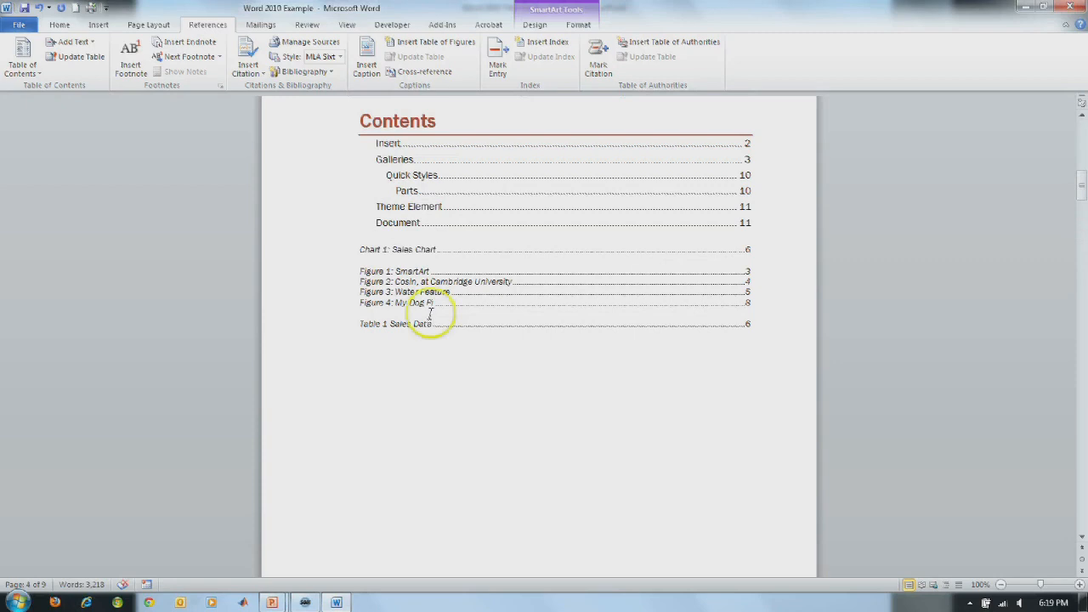
pyautogui.click(417, 282)
pyautogui.rightClick(416, 283)
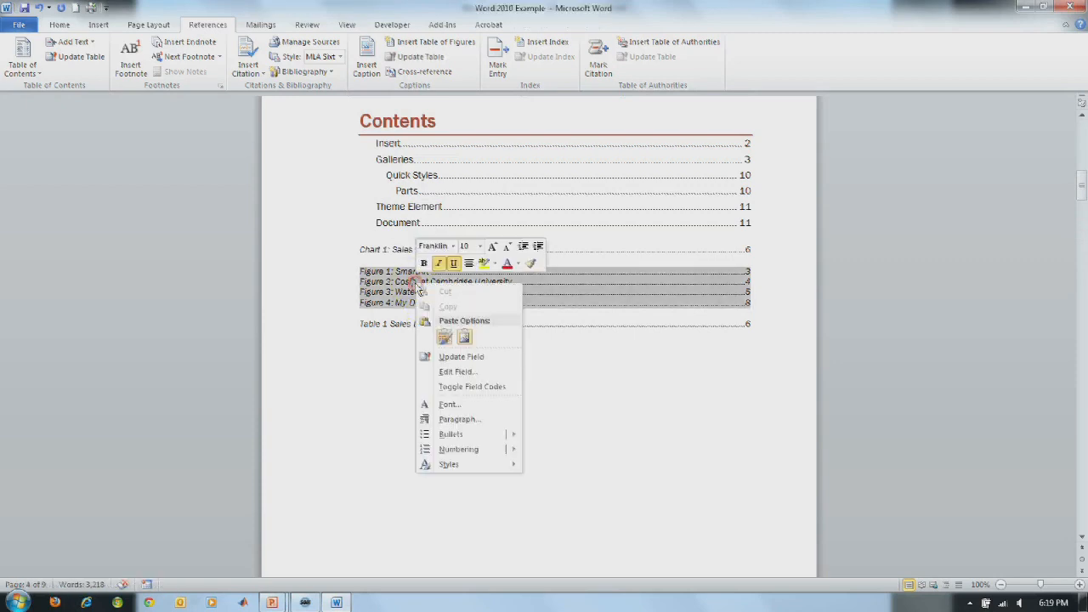
pyautogui.click(459, 357)
pyautogui.click(525, 303)
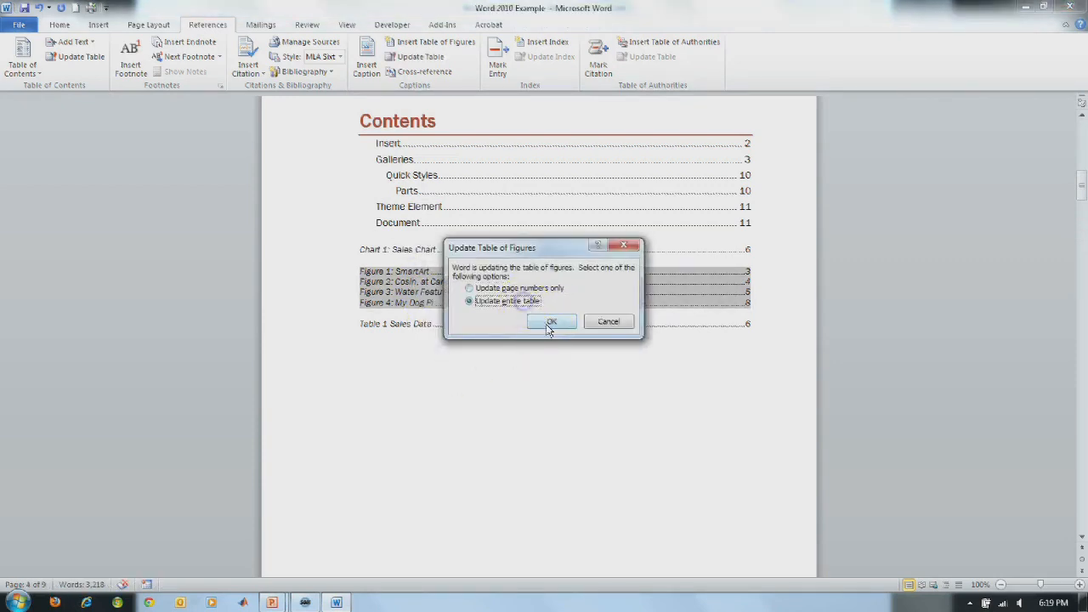
pyautogui.click(553, 321)
pyautogui.click(437, 365)
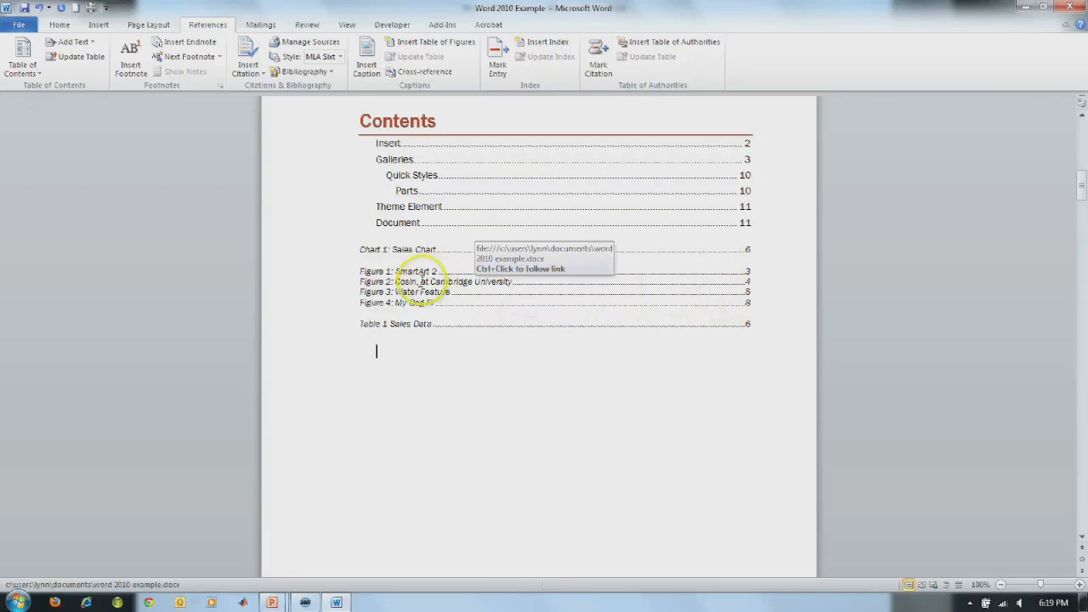
# Step: Update the list of figures once more, refreshing its page numbers only
pyautogui.click(417, 283)
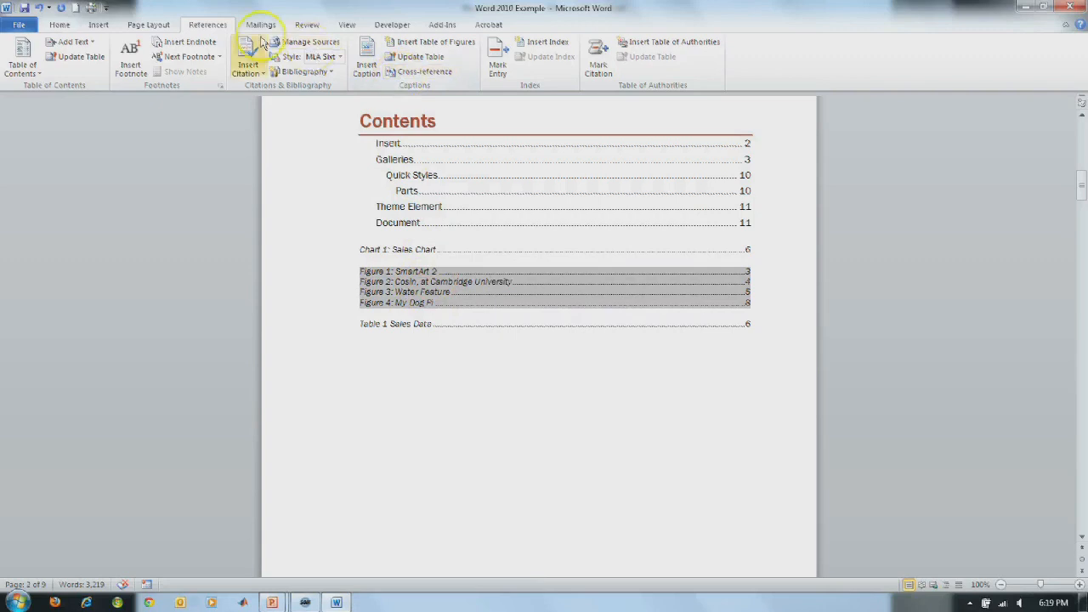
pyautogui.click(434, 57)
pyautogui.click(549, 322)
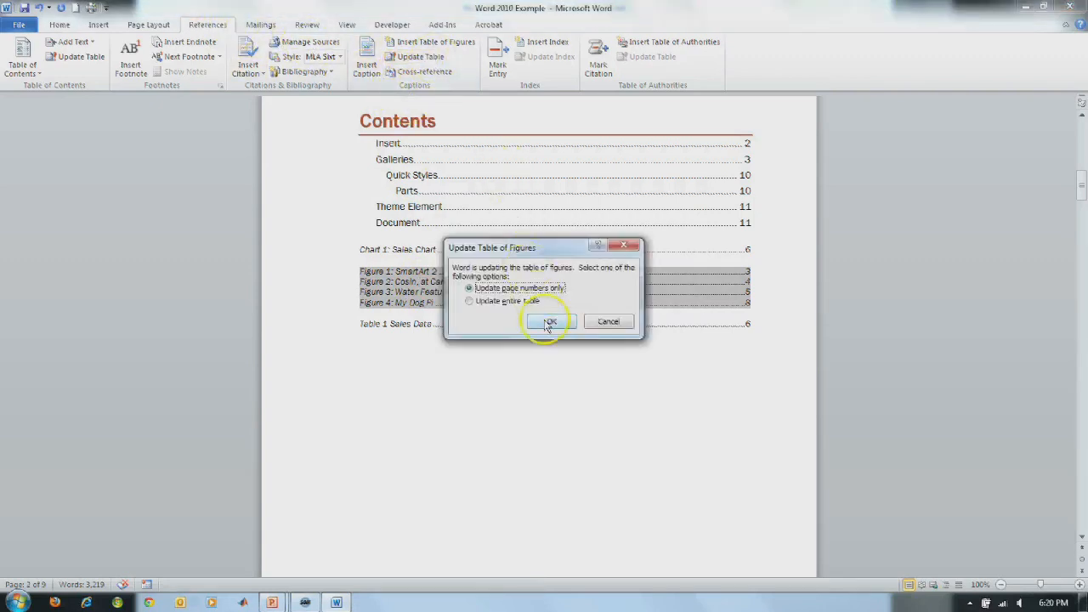
pyautogui.click(527, 363)
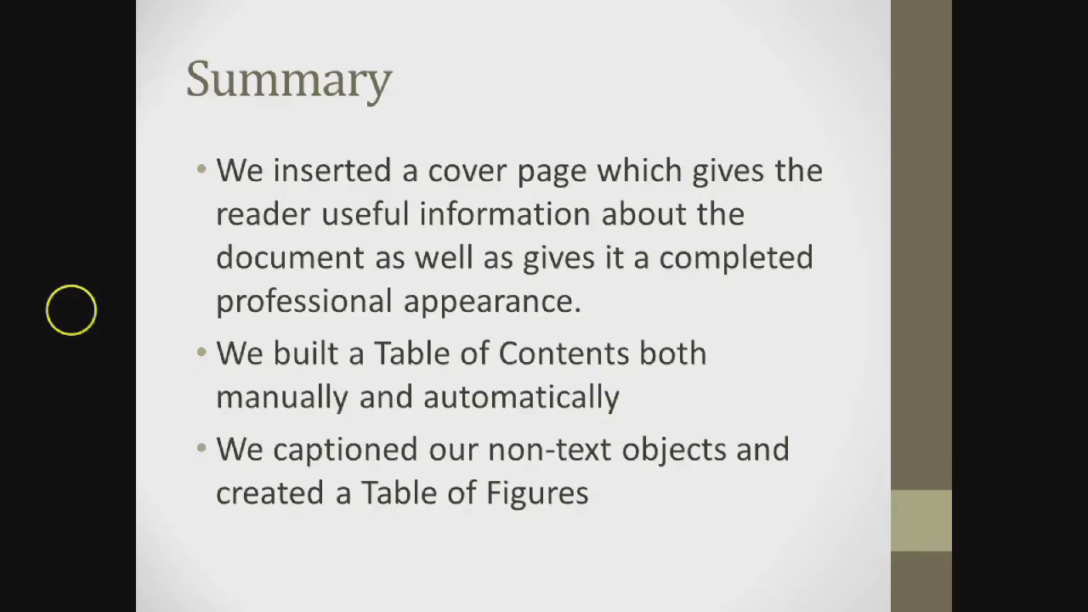